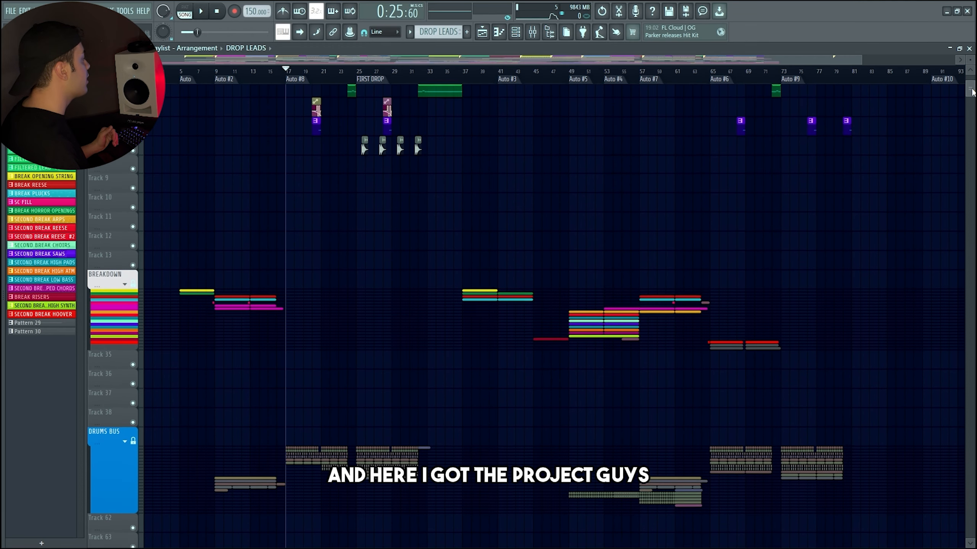
Look over the whole arrangement, from the lead tracks down through the breakdown, drums, noises, FX and automation groups
scroll(557, 316, down, 6)
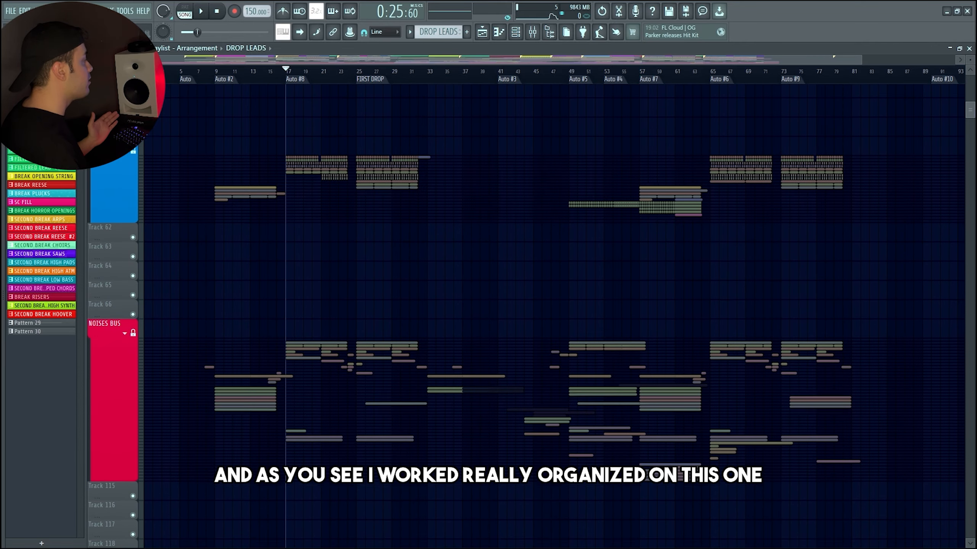
scroll(557, 315, down, 15)
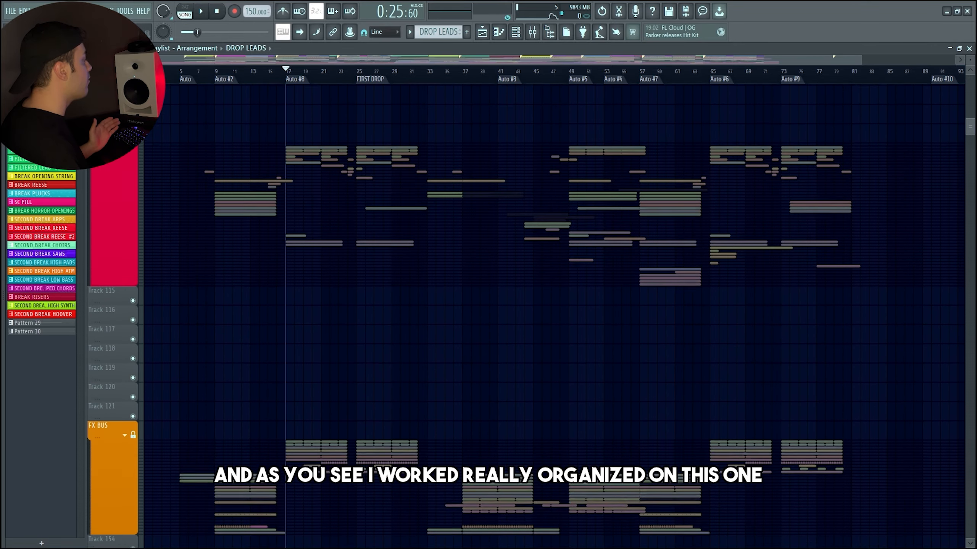
scroll(557, 316, up, 15)
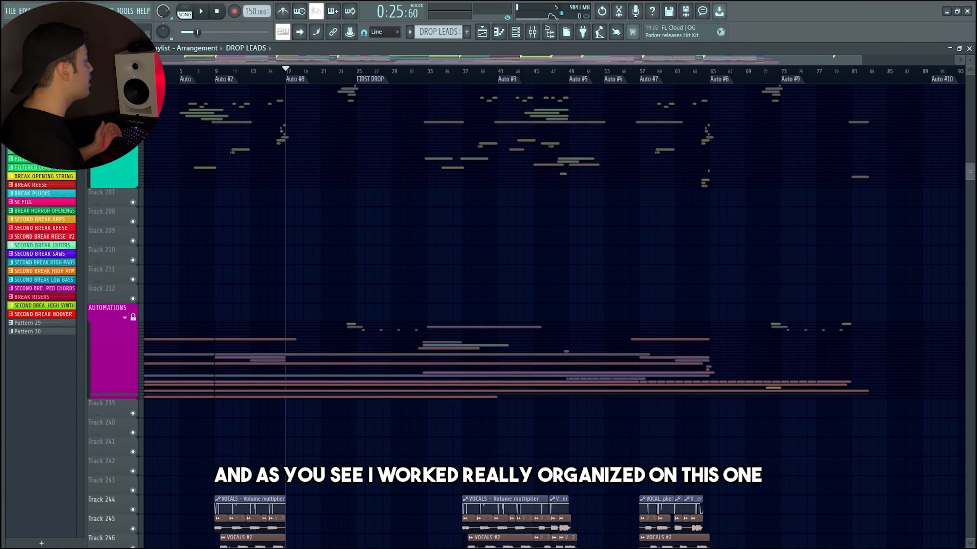
scroll(531, 169, up, 2)
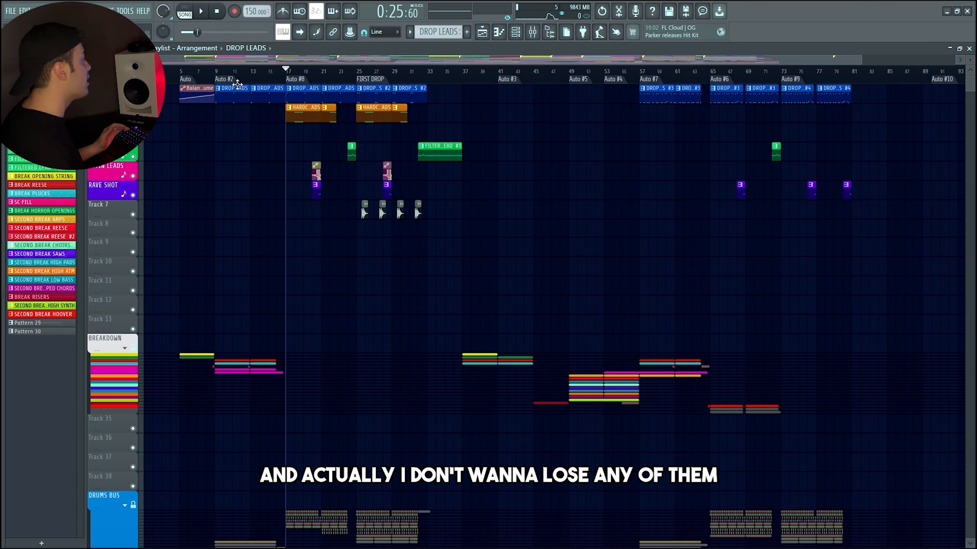
scroll(270, 251, up, 2)
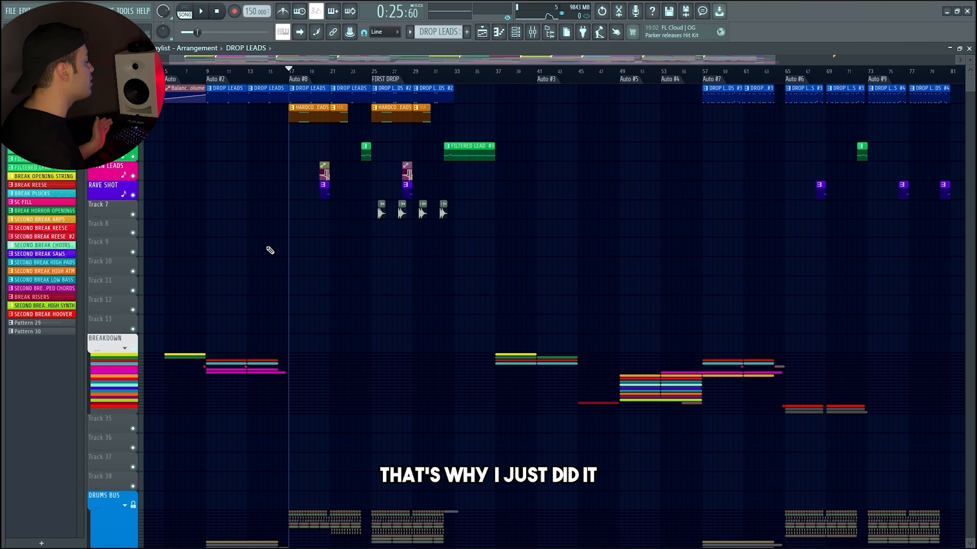
scroll(270, 251, up, 1)
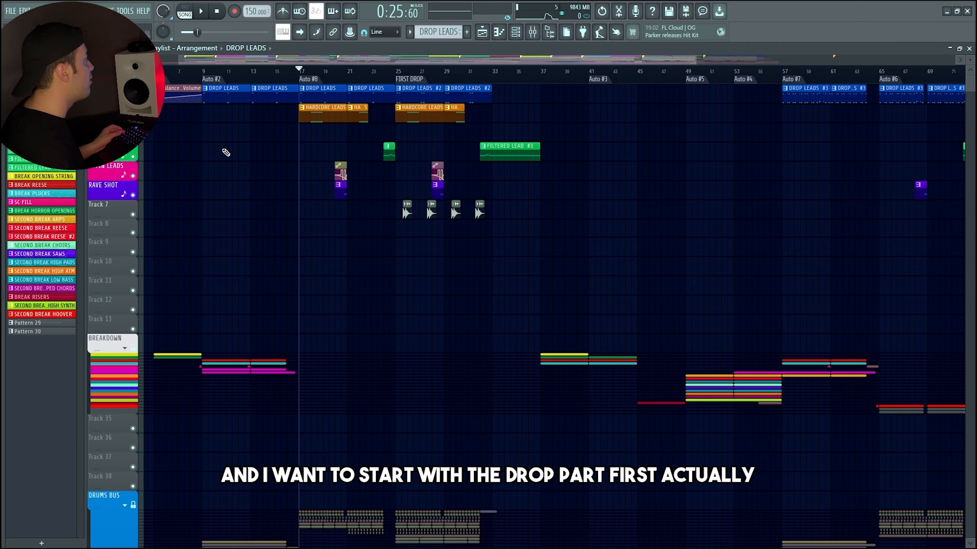
scroll(223, 155, up, 1)
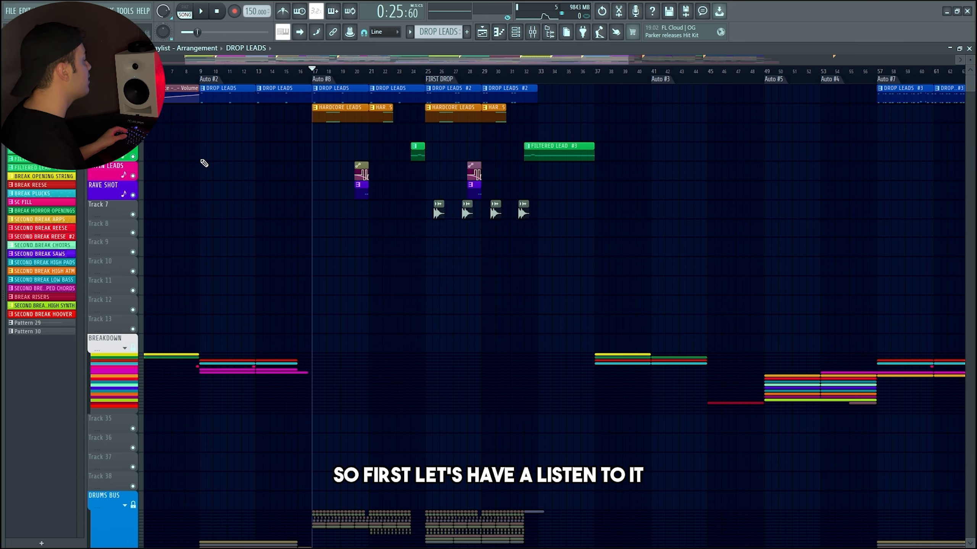
scroll(203, 164, down, 1)
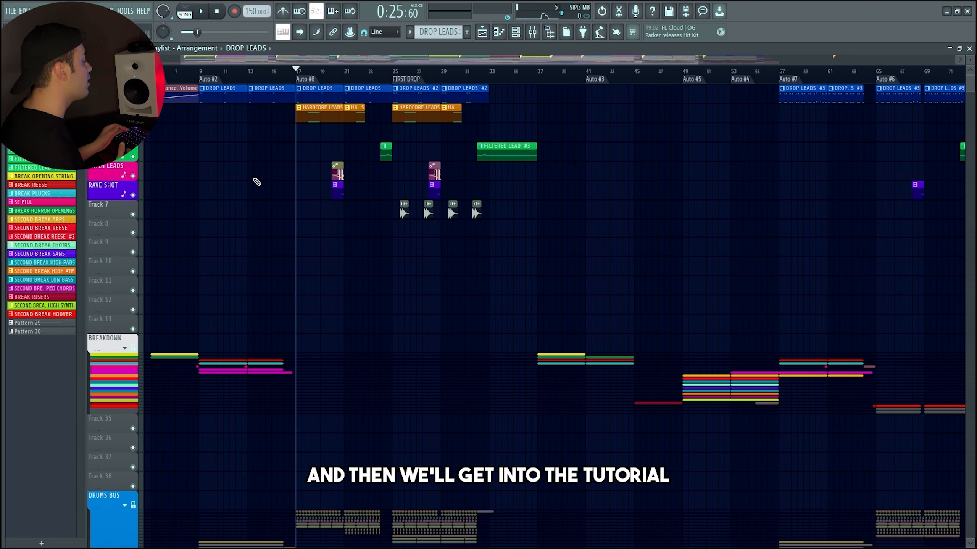
Play the arrangement from bar 17 through the end of the first drop and follow the lead clips
scroll(256, 183, up, 1)
key(space)
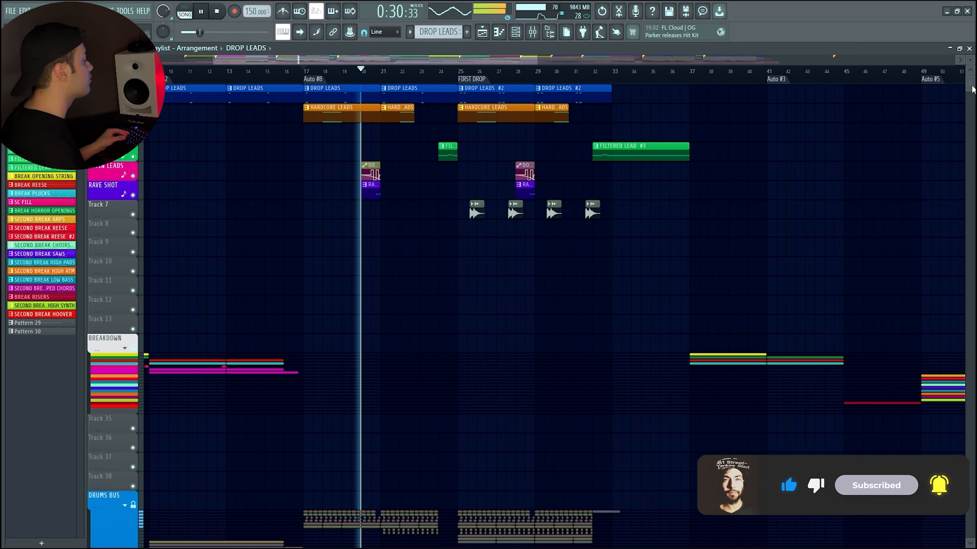
mouse_move(972, 85)
mouse_down()
mouse_move(971, 153)
mouse_move(972, 86)
mouse_up()
scroll(536, 146, down, 1)
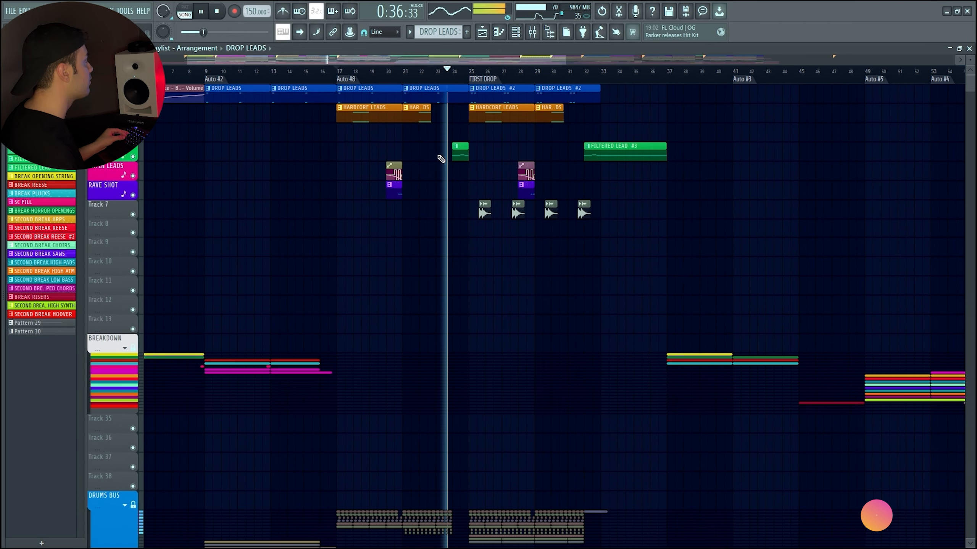
scroll(441, 159, up, 3)
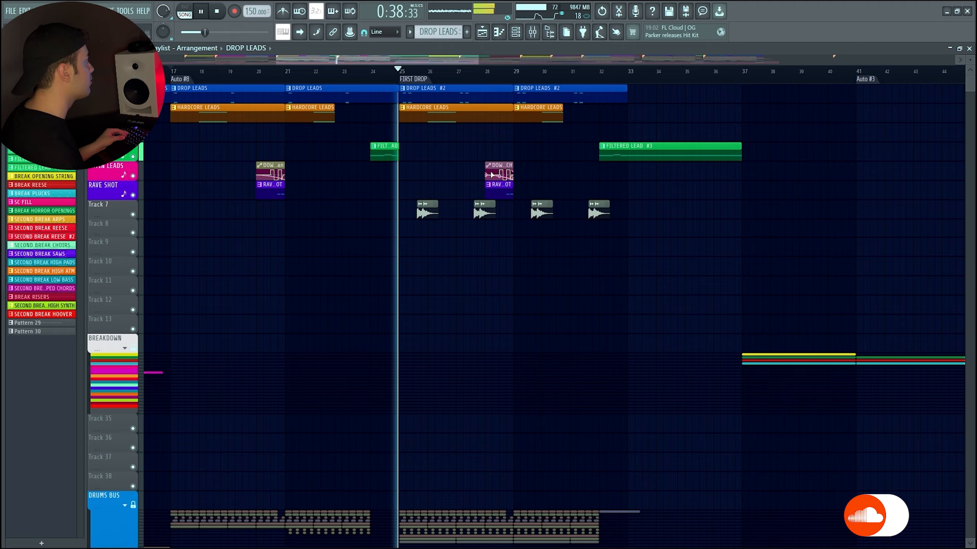
scroll(440, 174, up, 3)
scroll(472, 185, down, 3)
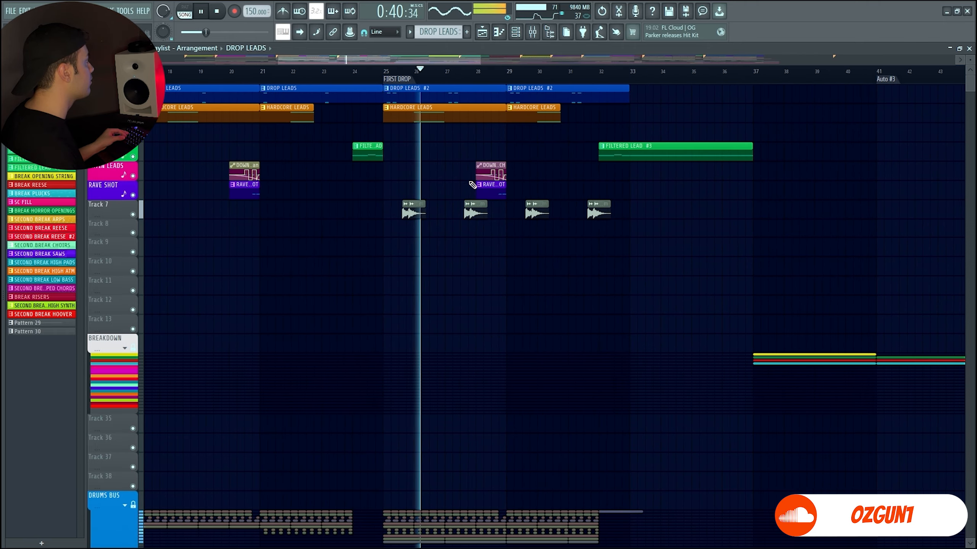
scroll(473, 185, down, 4)
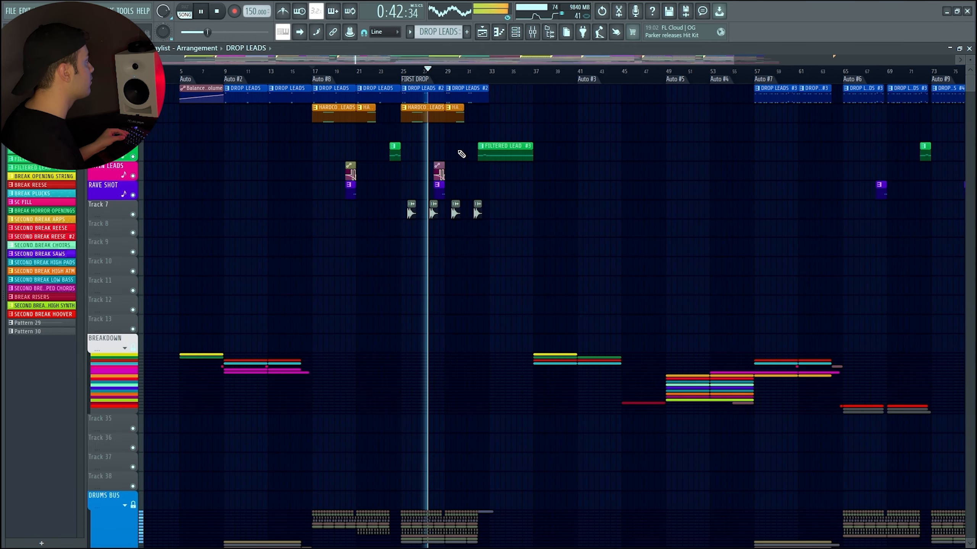
scroll(461, 154, down, 3)
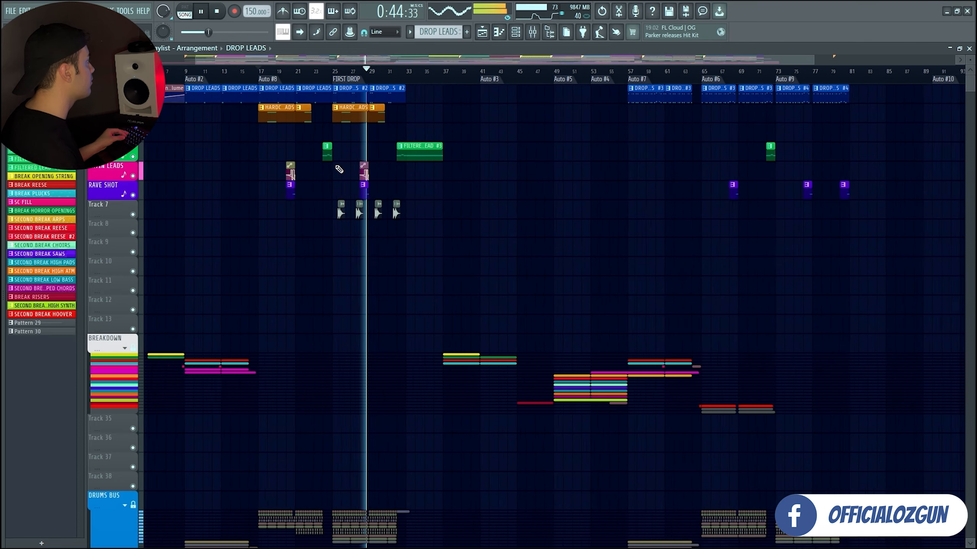
scroll(342, 169, up, 5)
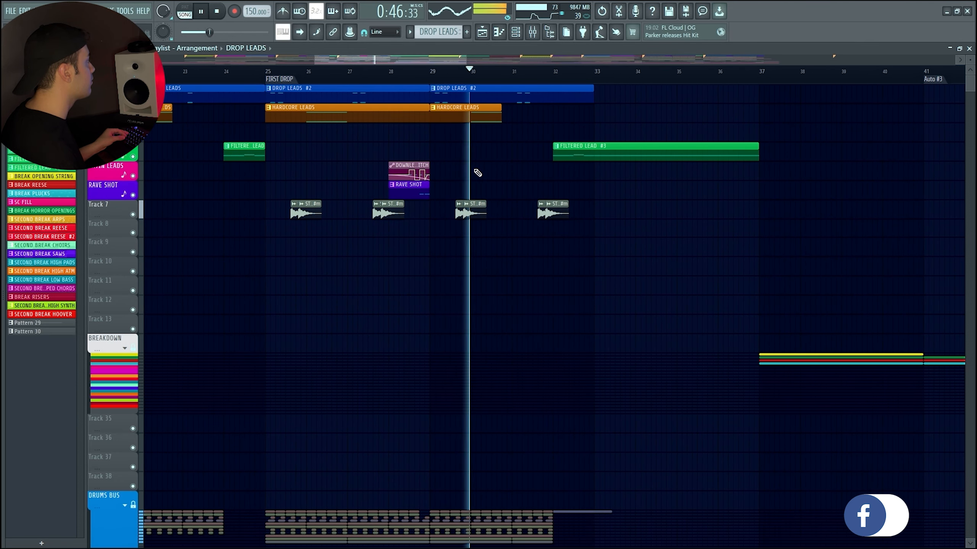
scroll(629, 194, up, 1)
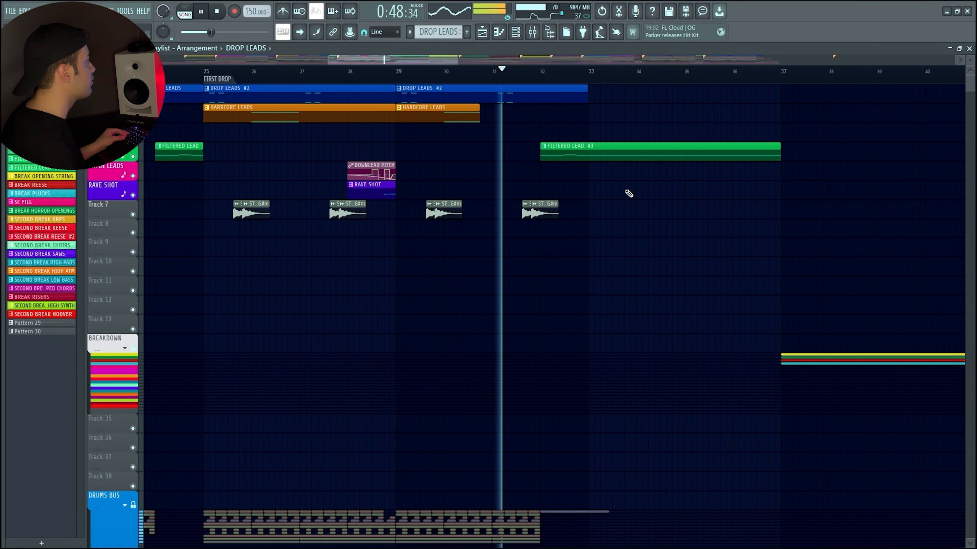
scroll(629, 194, up, 1)
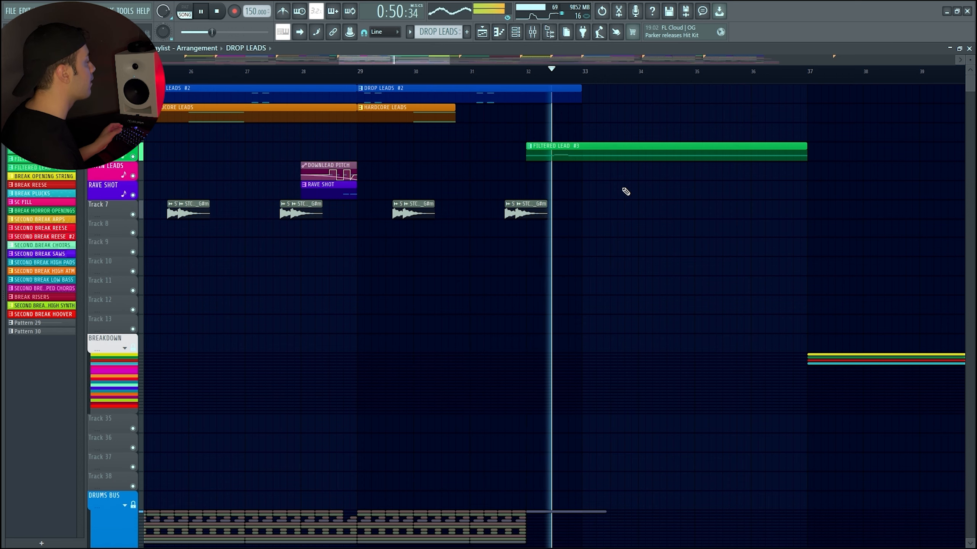
scroll(626, 192, down, 6)
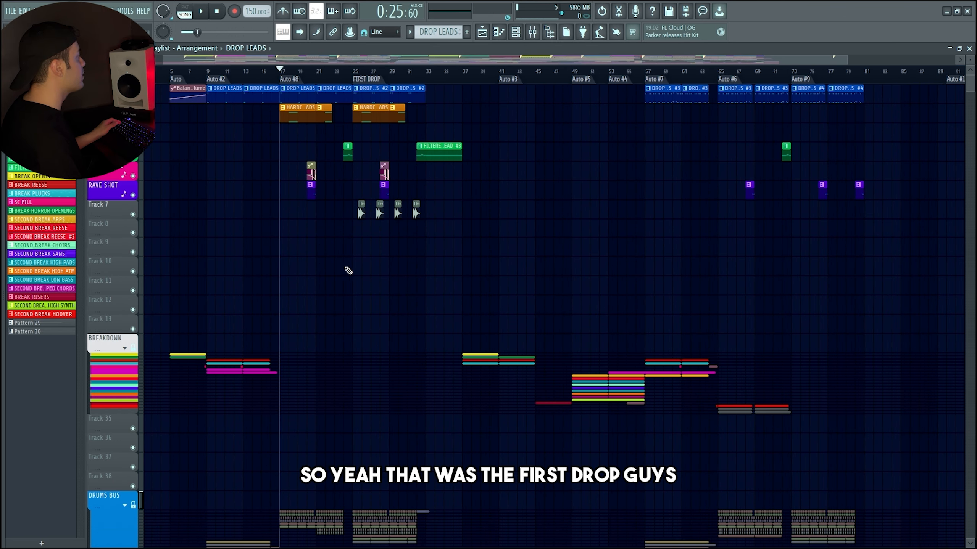
Expand the DRUMS BUS group to show its individual drum tracks
scroll(303, 269, up, 2)
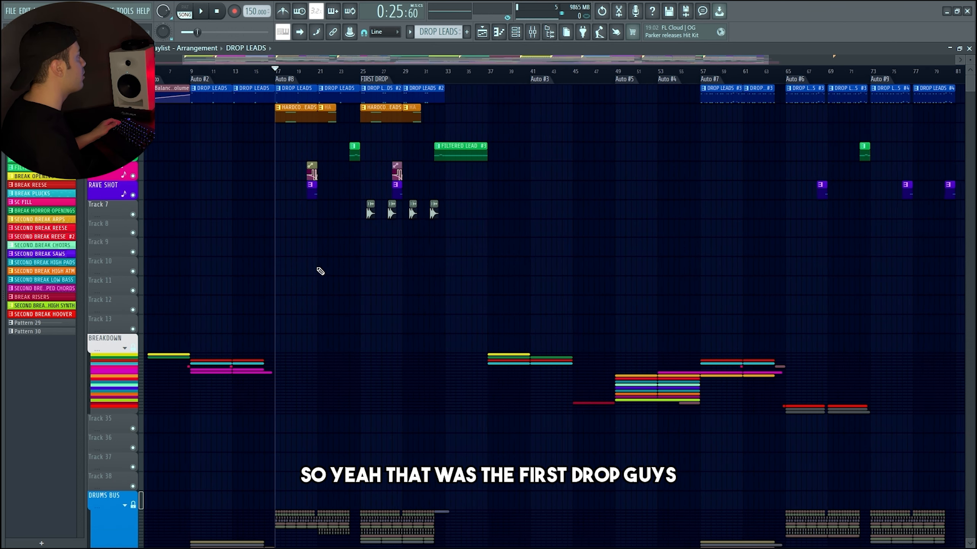
scroll(495, 266, down, 2)
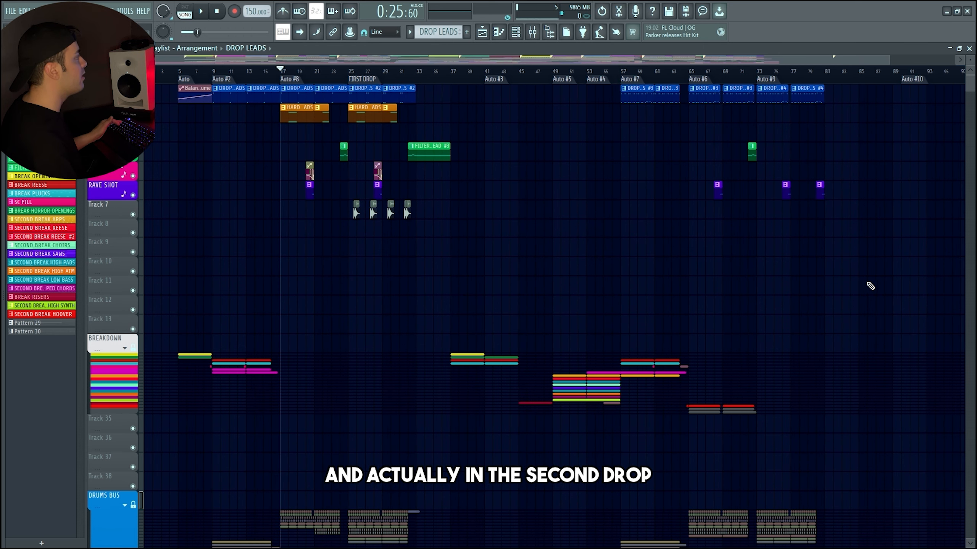
scroll(870, 285, up, 3)
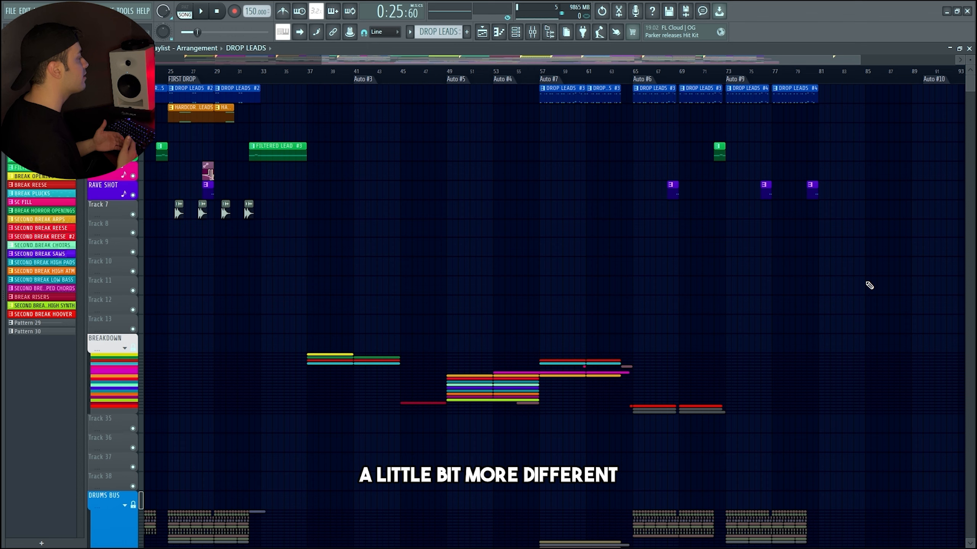
scroll(793, 290, left, 5)
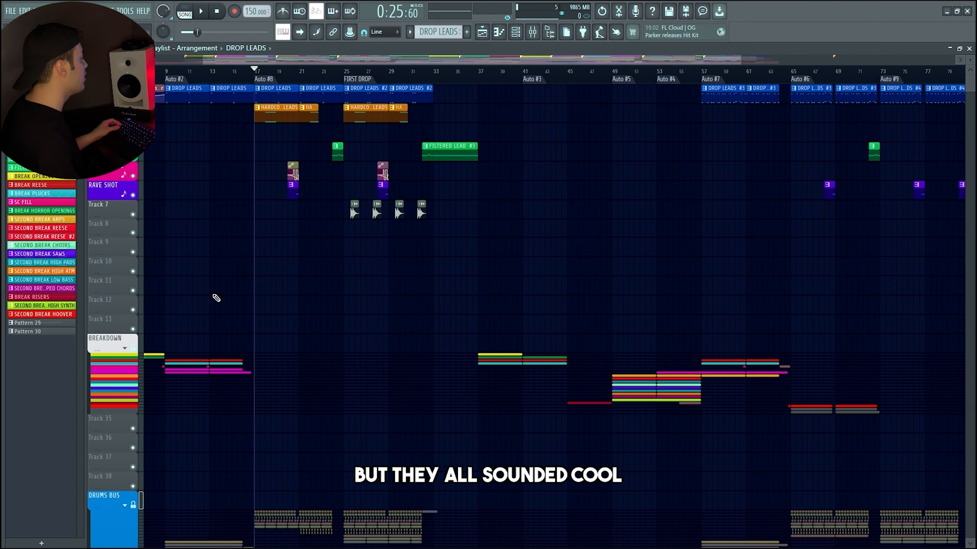
scroll(213, 295, up, 4)
scroll(706, 252, down, 6)
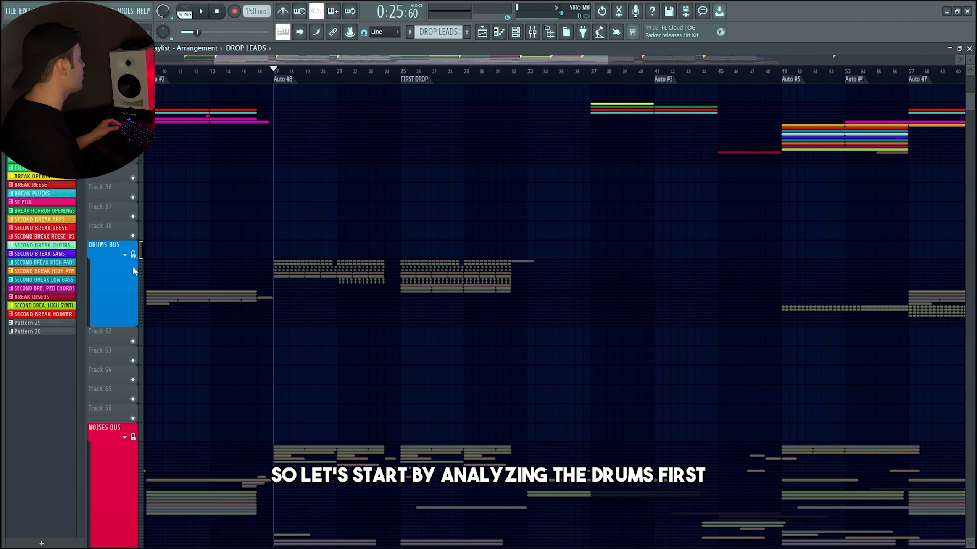
click(125, 255)
scroll(325, 241, down, 2)
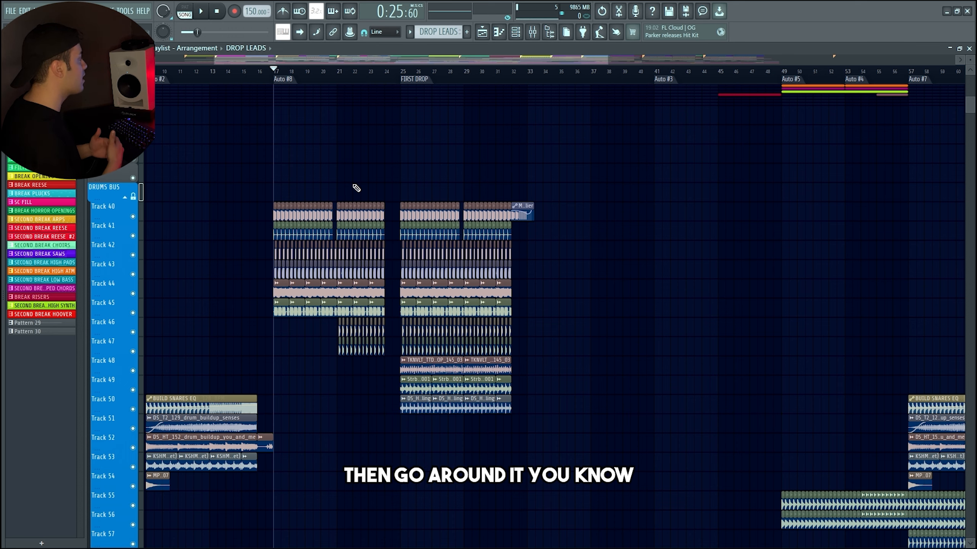
Mute every drum track except the MAIN KICK on Track 40 and play it from bar 17
scroll(348, 195, down, 4)
scroll(274, 219, up, 2)
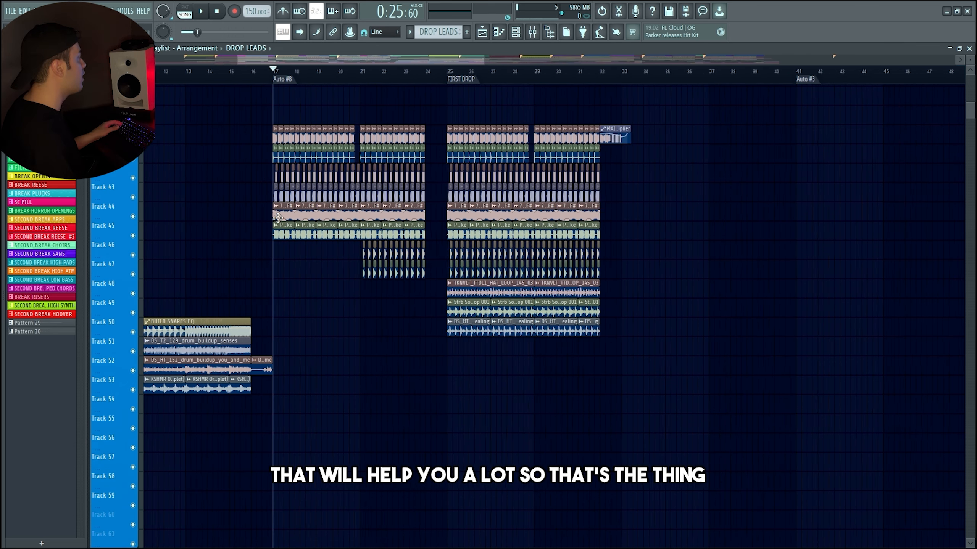
scroll(289, 242, up, 3)
scroll(271, 245, down, 1)
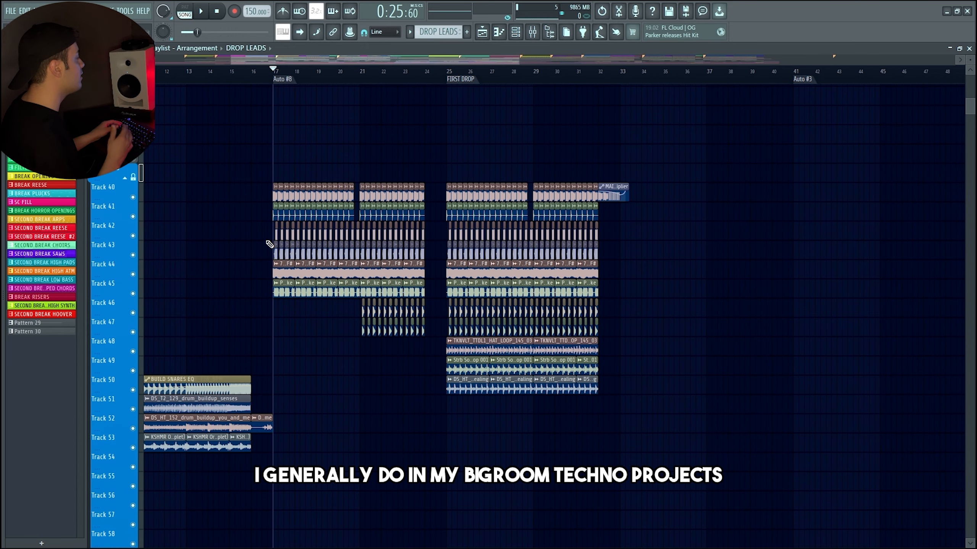
scroll(265, 243, down, 1)
scroll(148, 208, up, 2)
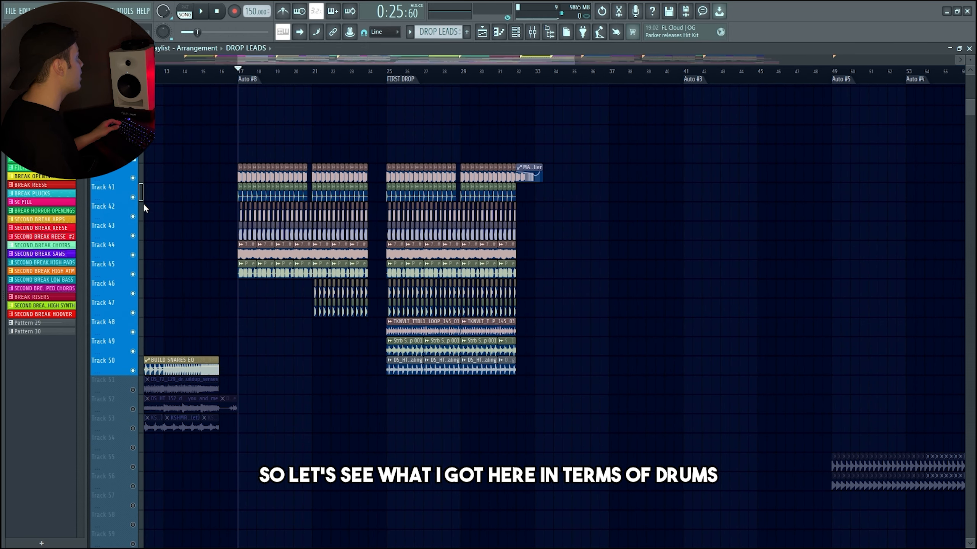
scroll(145, 208, up, 2)
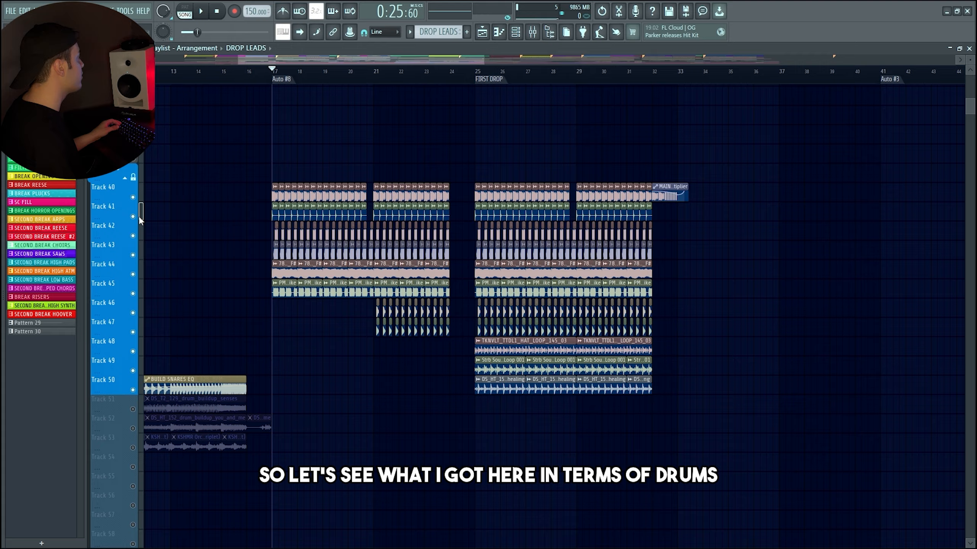
scroll(233, 228, up, 2)
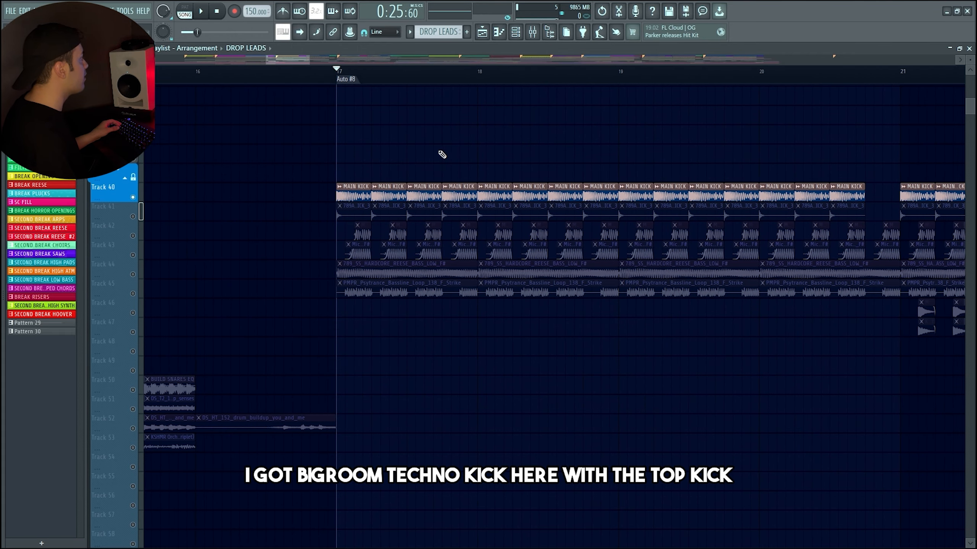
scroll(427, 165, up, 2)
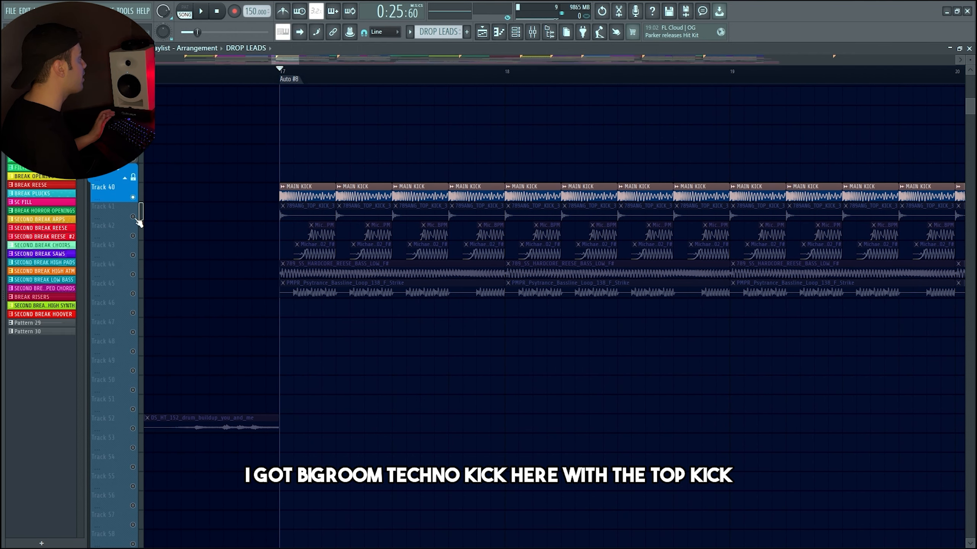
key(space)
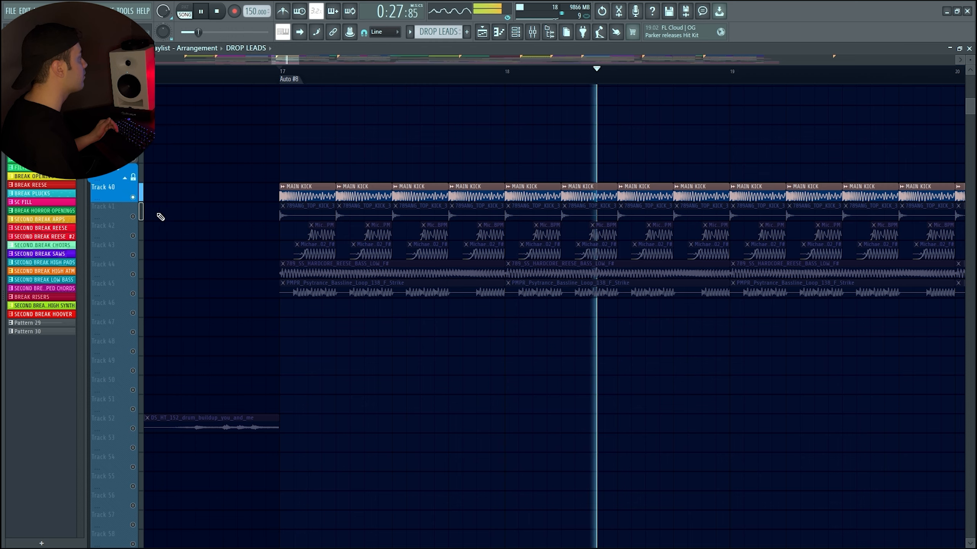
Compare the kick with and without the top kick on Track 41, leave that track unmuted and stop playback
scroll(308, 216, down, 2)
scroll(361, 216, up, 2)
click(133, 218)
scroll(169, 218, down, 2)
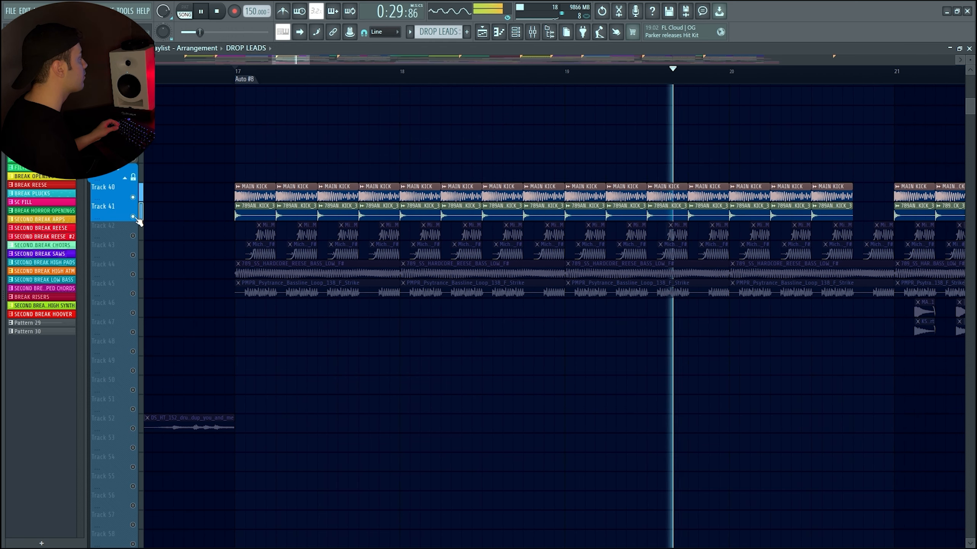
click(133, 217)
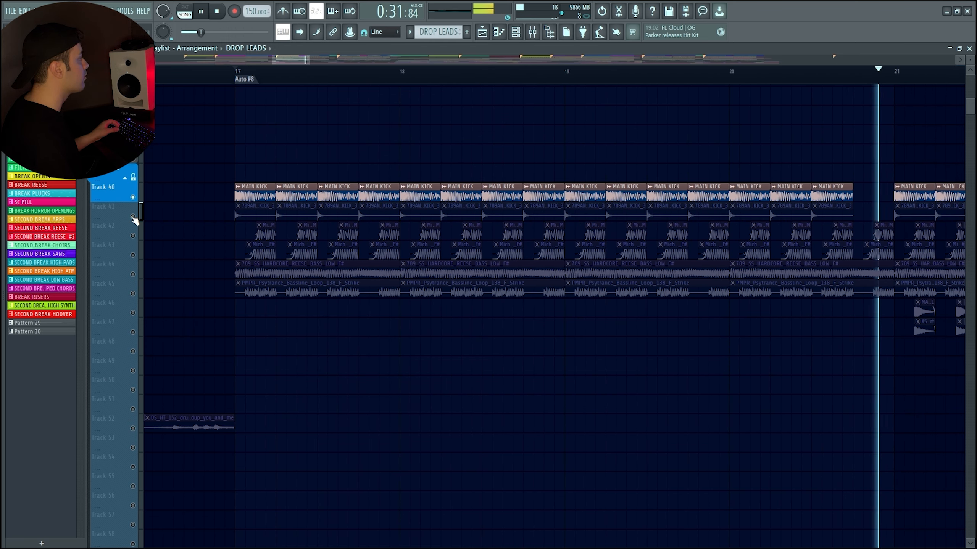
click(133, 217)
key(space)
Unmute the bass clips on Track 42 alongside the main kick and top kick
scroll(250, 204, up, 3)
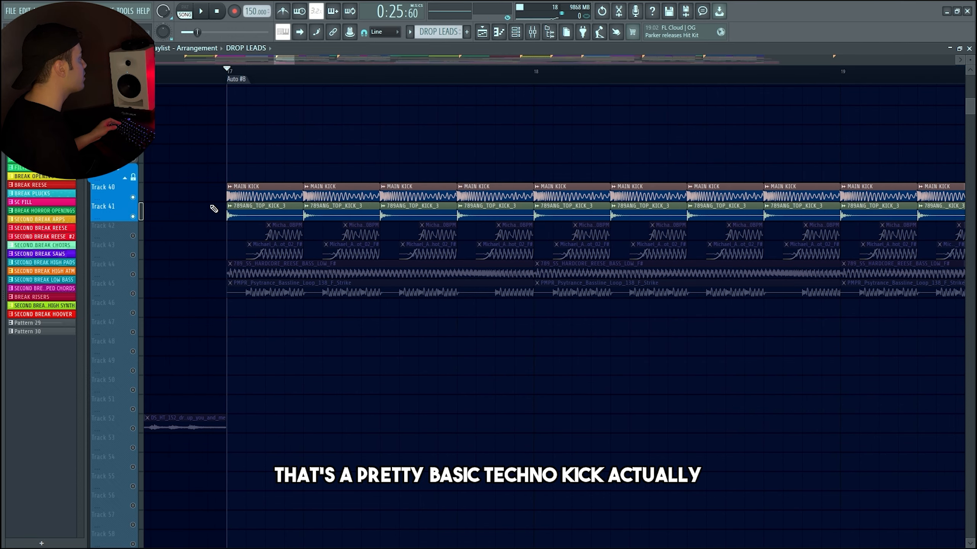
click(133, 236)
scroll(268, 241, up, 4)
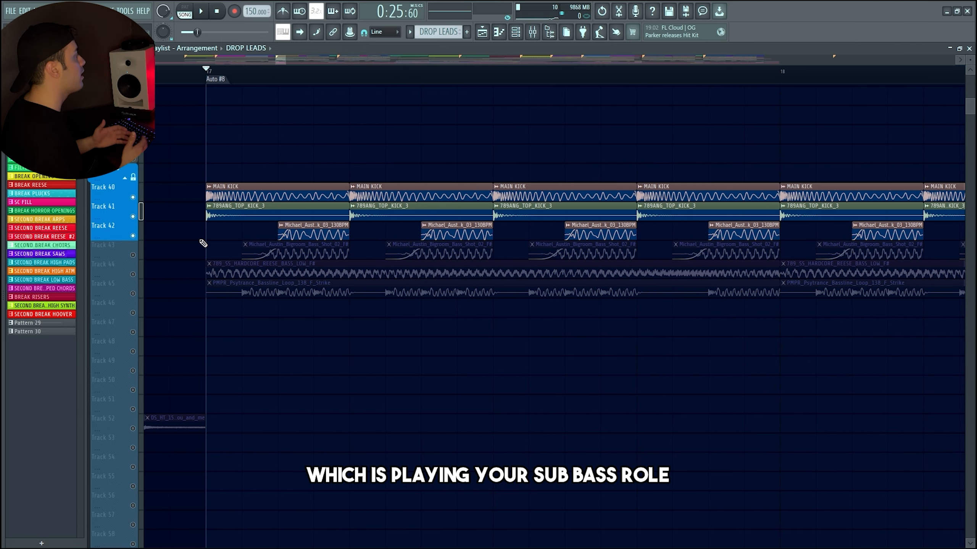
Solo the rumble bass clips on Track 42 and listen to them from bar 17, stopping playback within the first drop section
scroll(203, 243, up, 3)
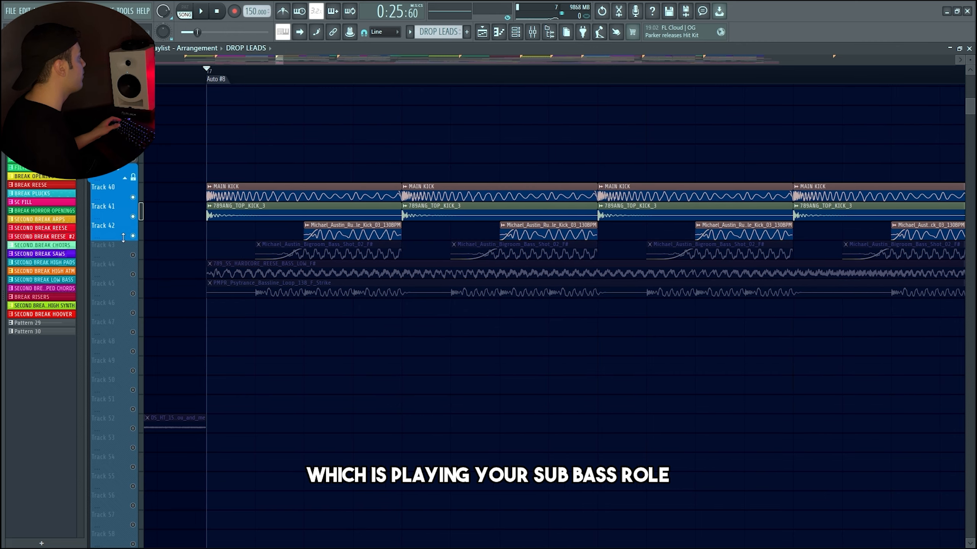
right_click(133, 236)
scroll(296, 144, up, 1)
key(space)
scroll(436, 215, down, 4)
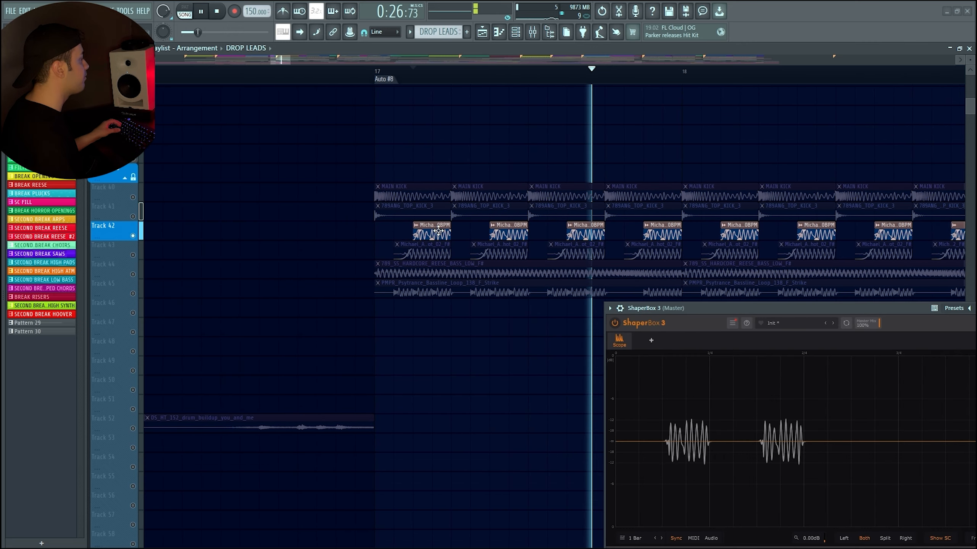
scroll(500, 223, down, 3)
scroll(554, 225, down, 2)
scroll(637, 233, up, 1)
scroll(440, 232, down, 3)
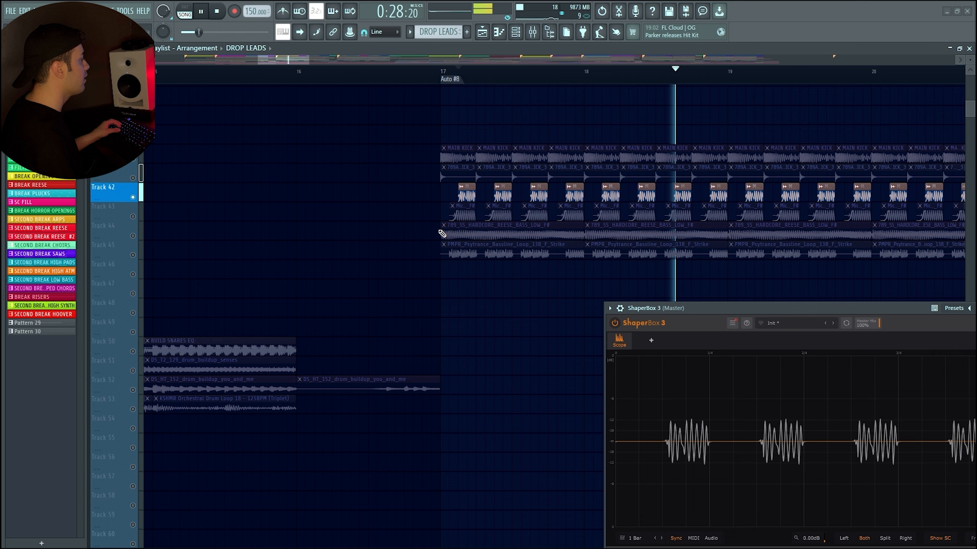
scroll(622, 246, down, 3)
scroll(702, 257, up, 1)
scroll(702, 257, up, 2)
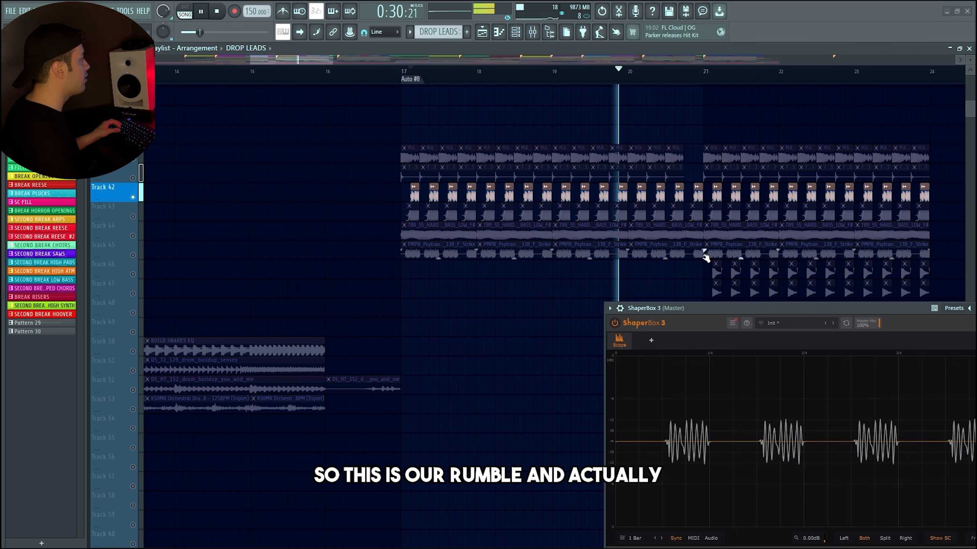
key(space)
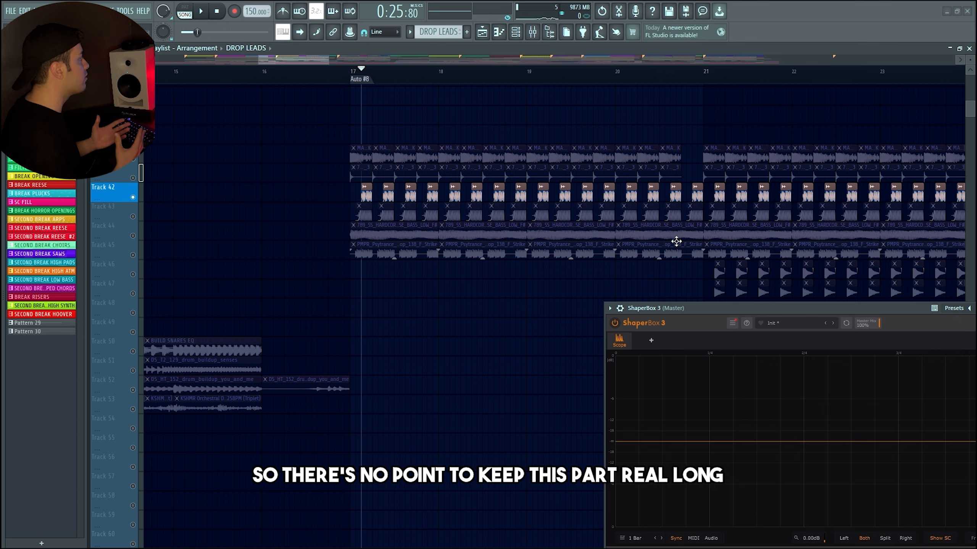
Unmute the top kick on Track 41 and the MAIN KICK on Track 40, and set the playhead to bar 17
click(134, 178)
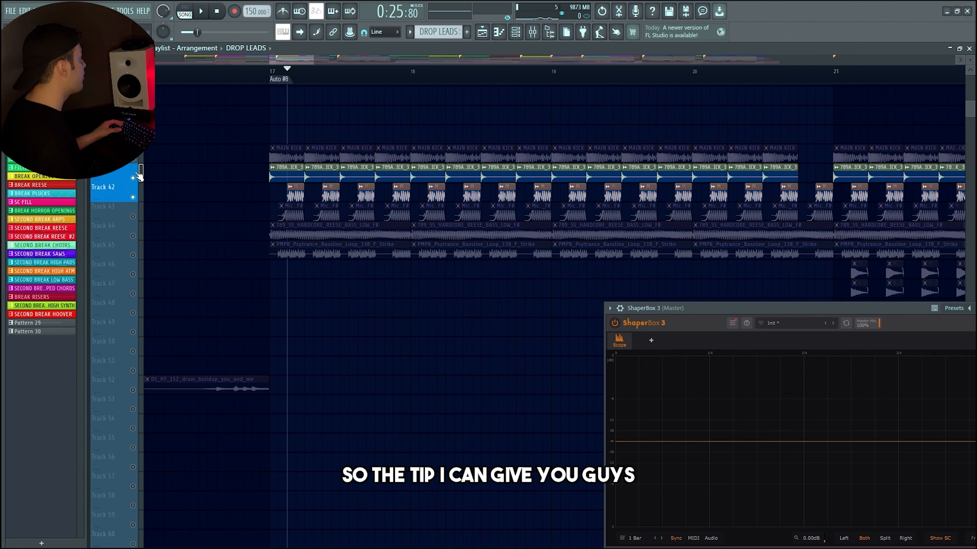
click(133, 158)
ctrl+scroll(233, 164, up, 2)
click(310, 81)
ctrl+scroll(294, 226, down, 3)
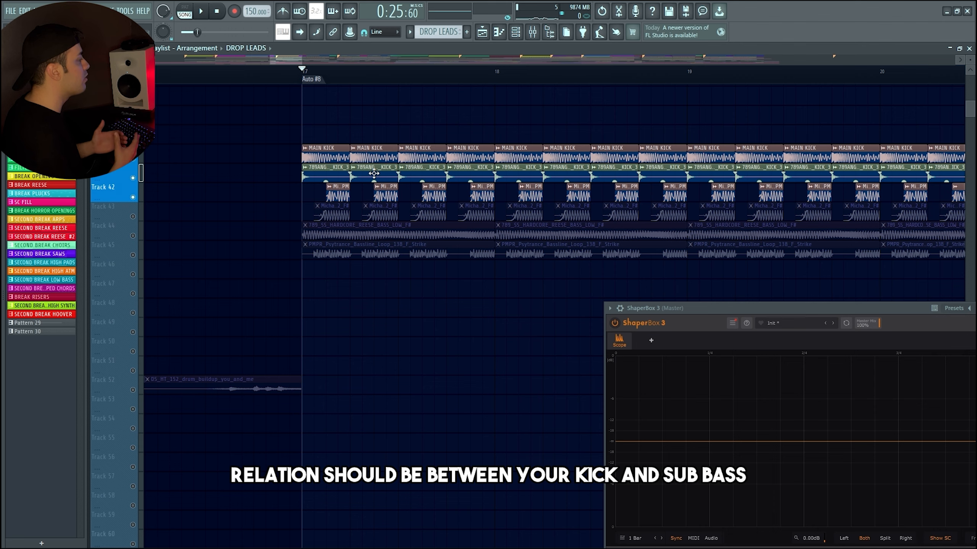
ctrl+scroll(401, 253, up, 3)
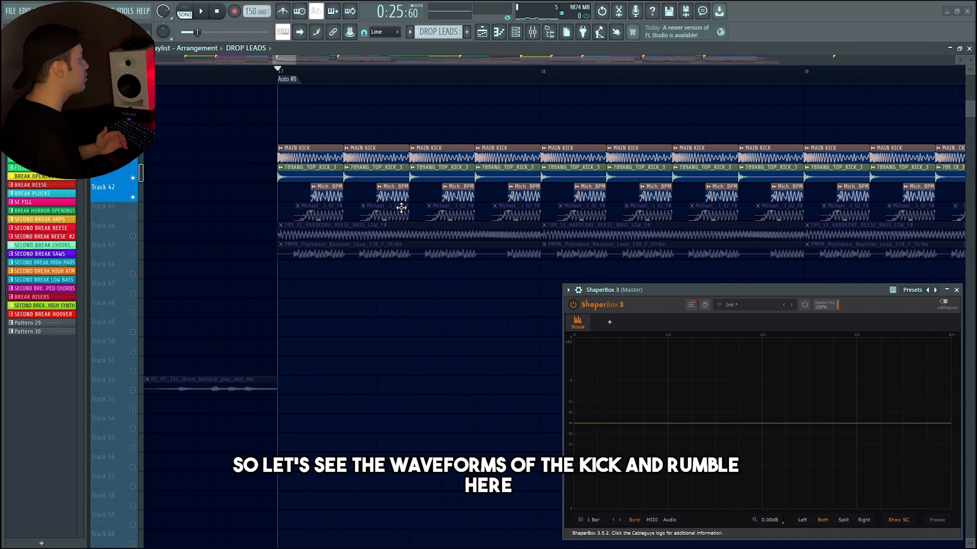
Play the kicks and rumble together from bar 17, examine their combined waveform in the ShaperBox 3 scope, and stop playback
scroll(358, 79, down, 2)
scroll(353, 78, up, 1)
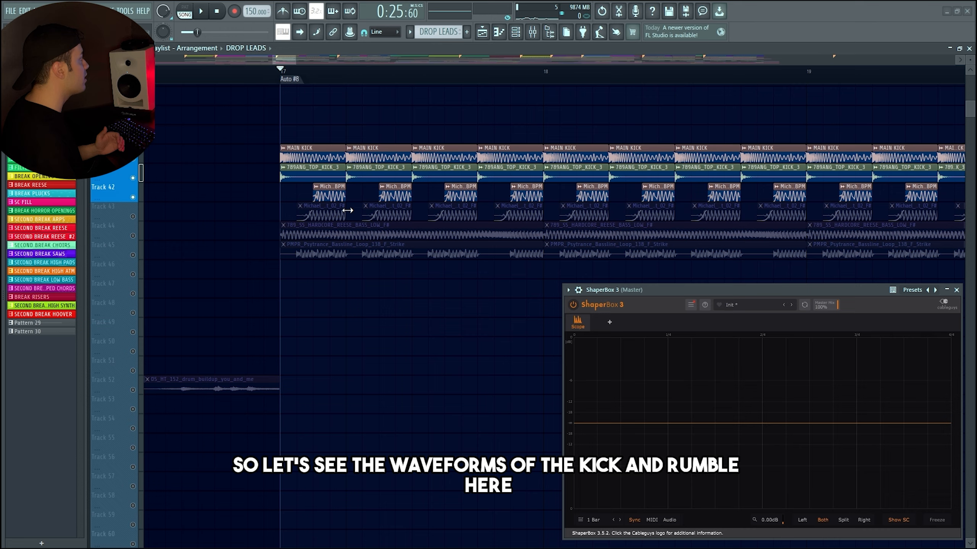
scroll(328, 80, up, 3)
key(space)
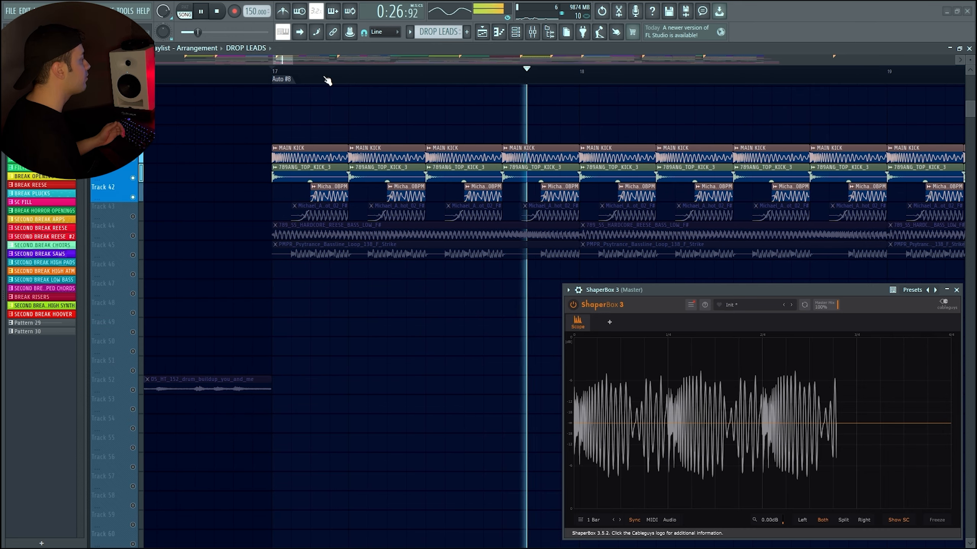
scroll(328, 81, down, 3)
scroll(315, 81, down, 1)
key(space)
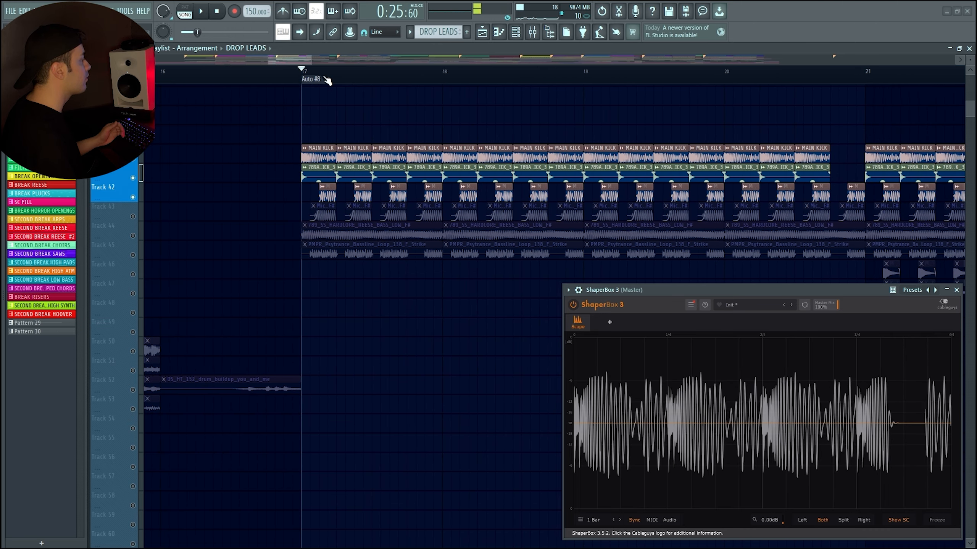
scroll(425, 76, down, 2)
scroll(422, 77, up, 1)
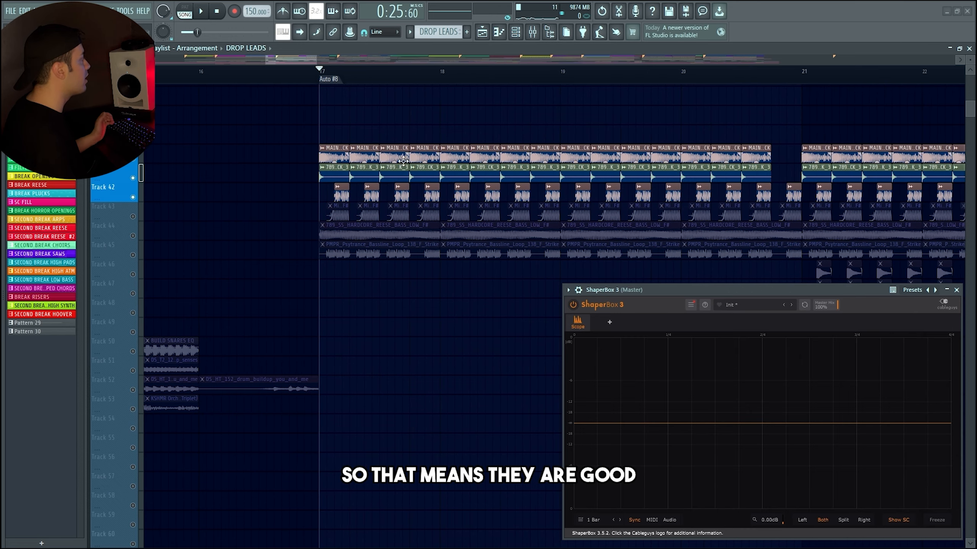
Unmute the remaining bass, percussion and hat loop layers on Tracks 43 to 50
scroll(403, 161, down, 2)
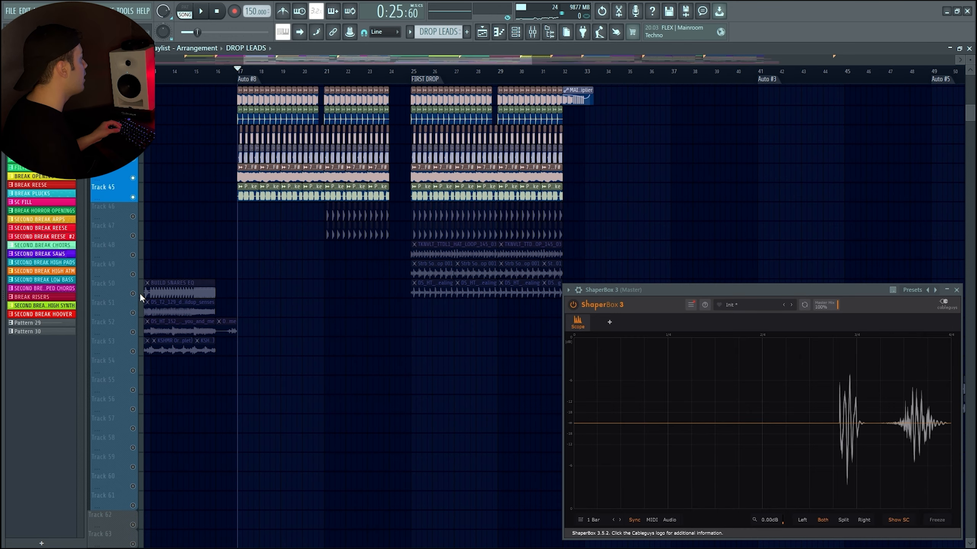
drag(141, 295, 140, 219)
click(133, 217)
scroll(339, 254, up, 2)
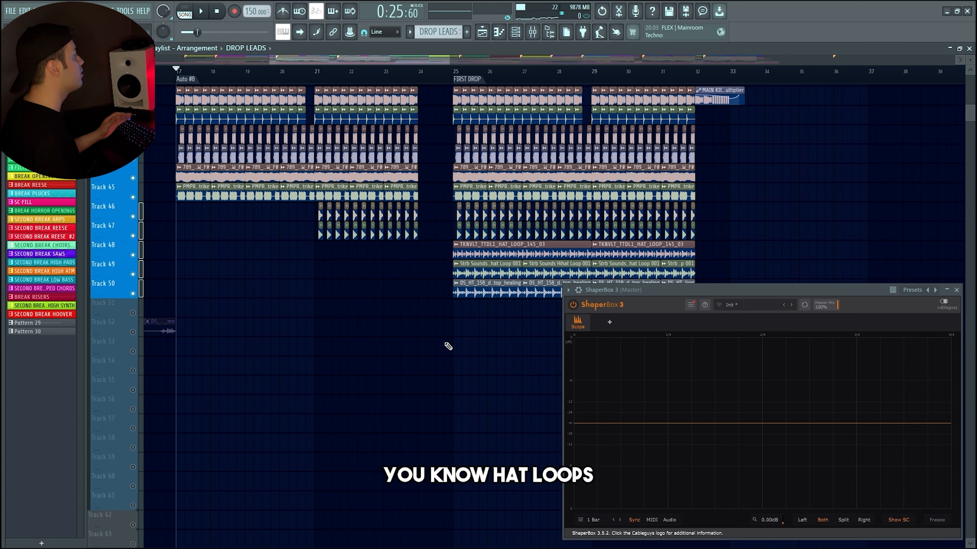
Set the playhead to bar 21 and play the full drum stack with the added percussion layers
scroll(344, 304, up, 2)
click(329, 72)
scroll(318, 187, up, 1)
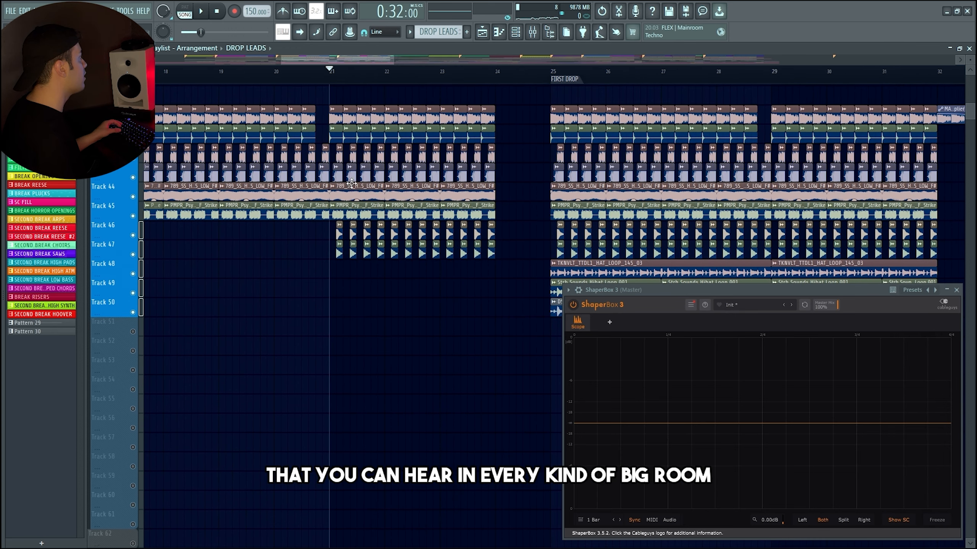
scroll(318, 202, down, 1)
scroll(279, 299, down, 3)
key(space)
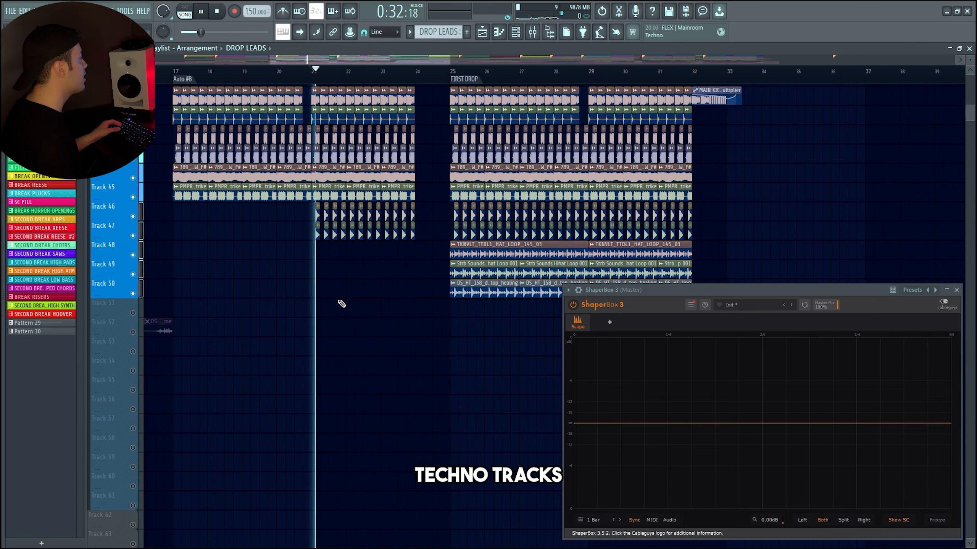
scroll(365, 304, down, 1)
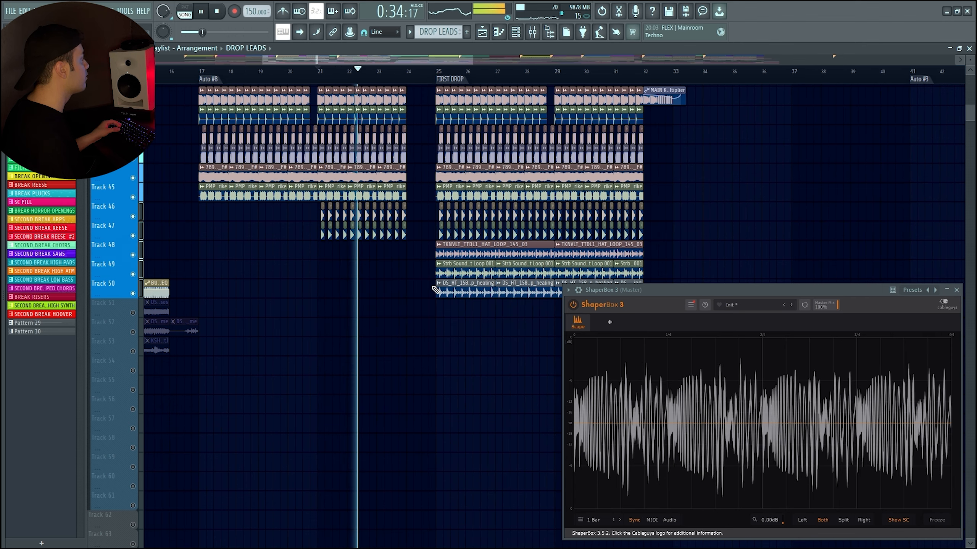
Jump playback to the FIRST DROP section at bar 25, listen to the drums with the hat loops, and stop
click(453, 80)
scroll(576, 173, down, 3)
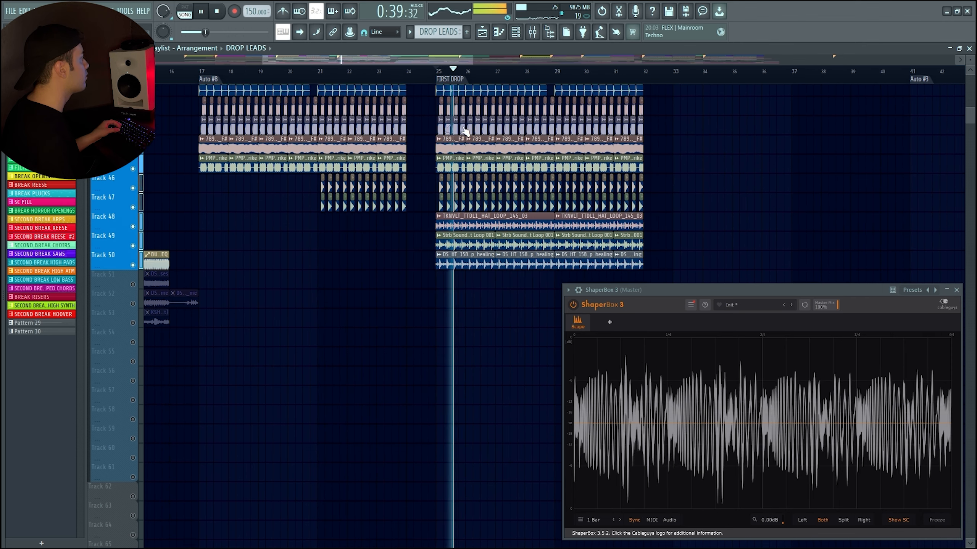
scroll(682, 200, up, 1)
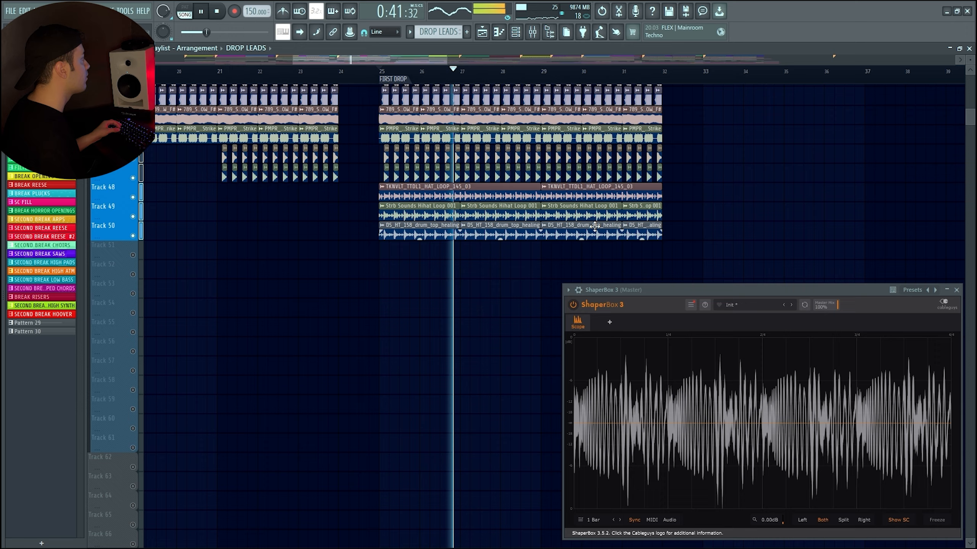
scroll(597, 208, up, 1)
scroll(349, 234, up, 1)
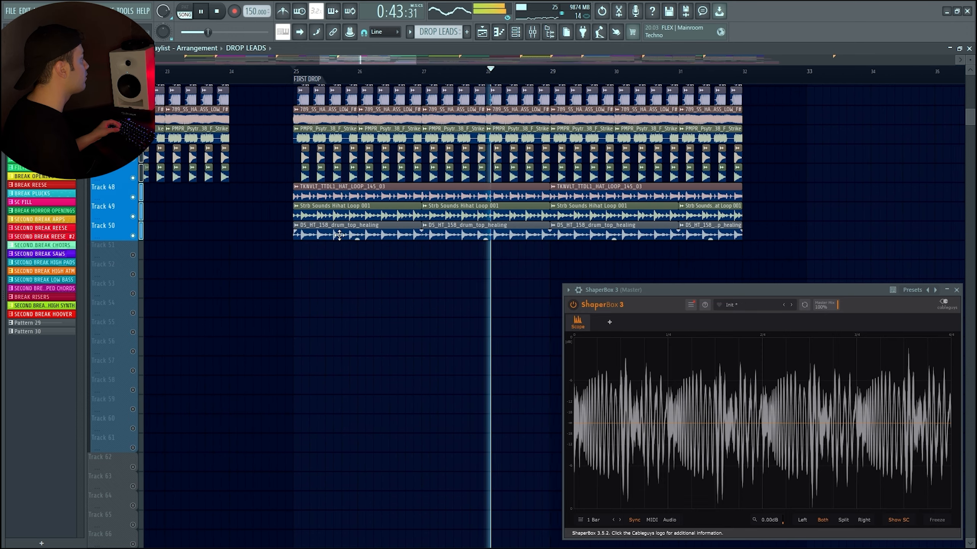
key(space)
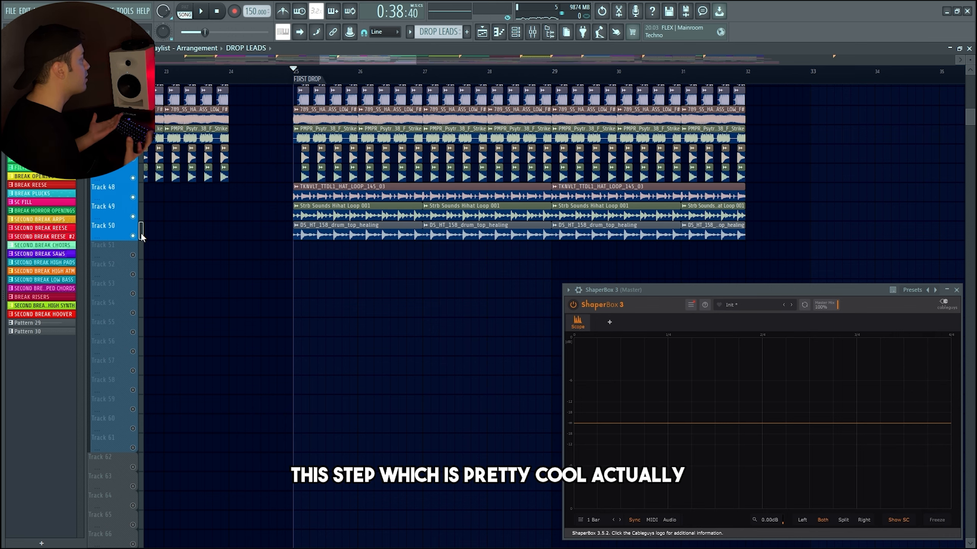
Solo the DS_HT_158_drum_top_healing loop on Track 50 and examine the panning in its audio clip settings
scroll(301, 250, up, 2)
right_click(133, 236)
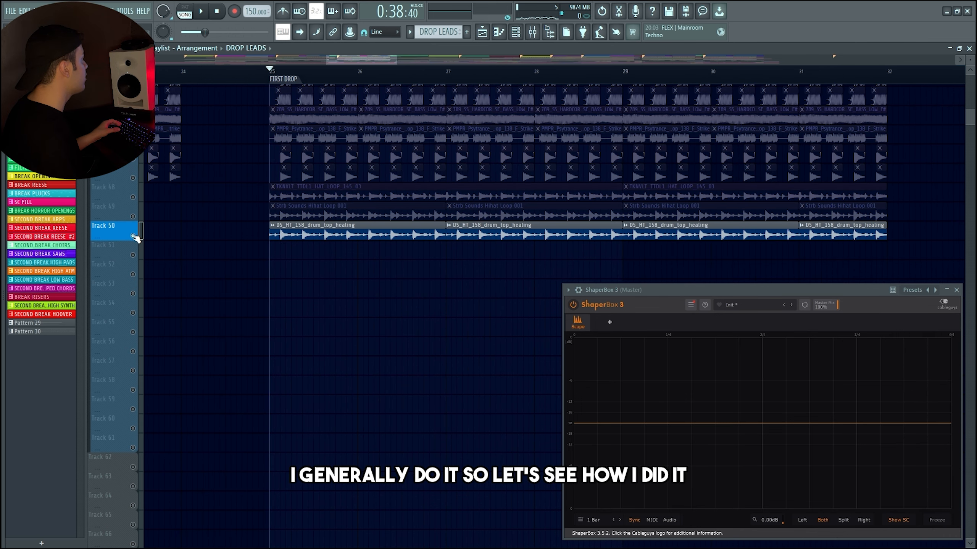
scroll(280, 238, up, 1)
double_click(432, 229)
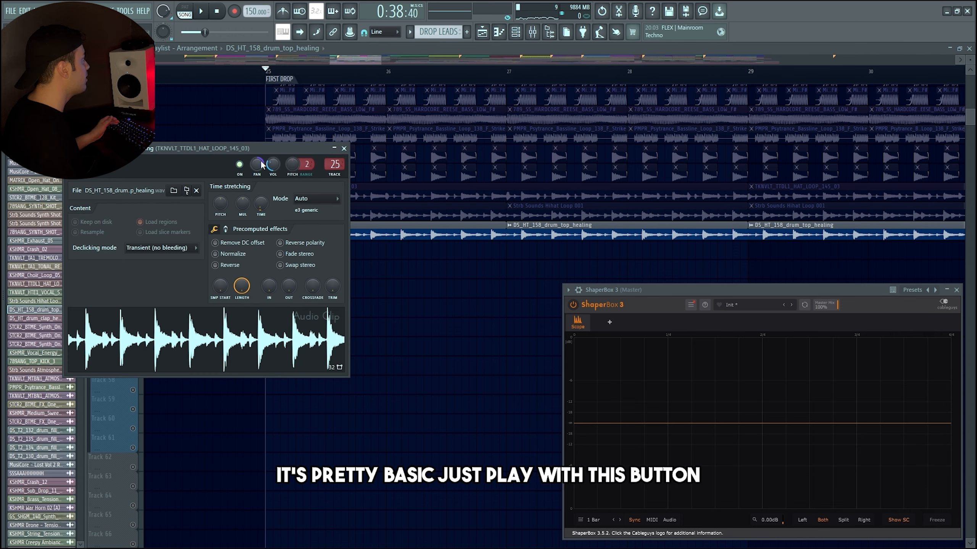
key(Escape)
Unmute the hat loops on Tracks 49 and 48 and inspect the clip settings of Strb Sounds Hihat Loop 001 and TKNVLT_TTDL1_HAT_LOOP_145_03
click(133, 217)
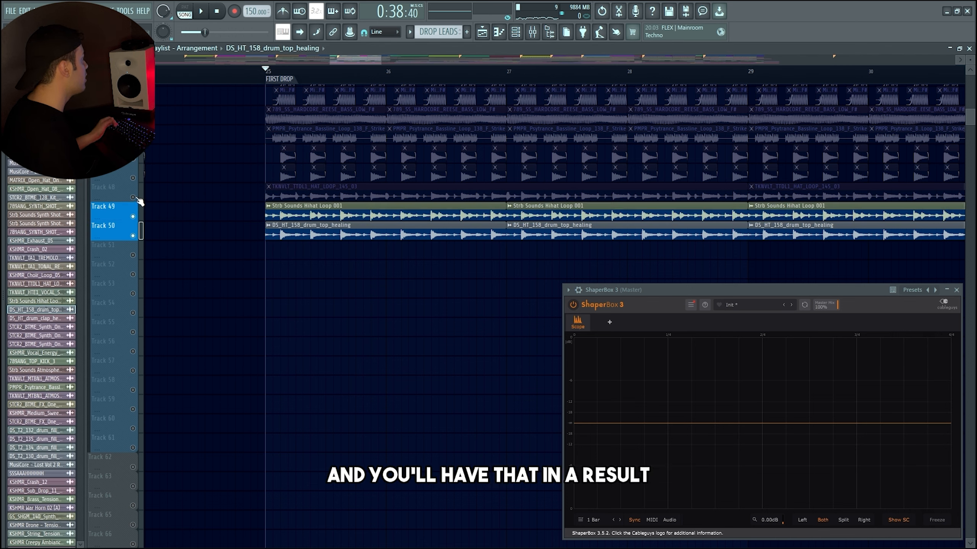
click(133, 197)
double_click(373, 211)
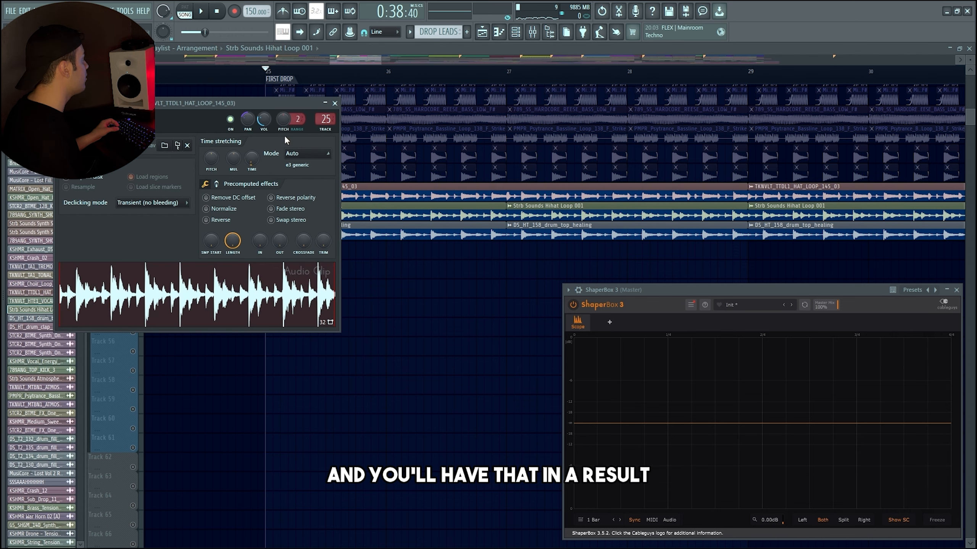
click(395, 196)
key(Escape)
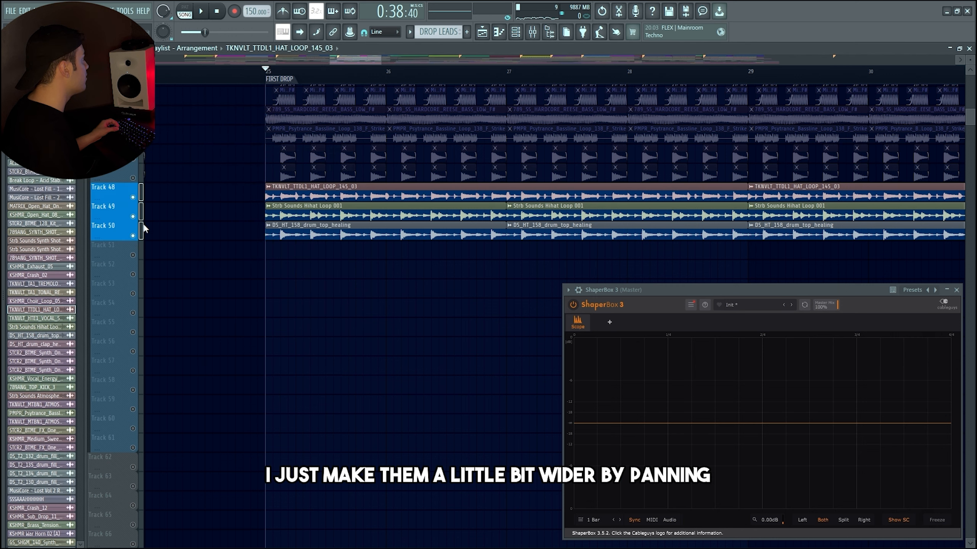
Play the three hat and top loops on Tracks 48 to 50 together from bar 25 and stop
key(space)
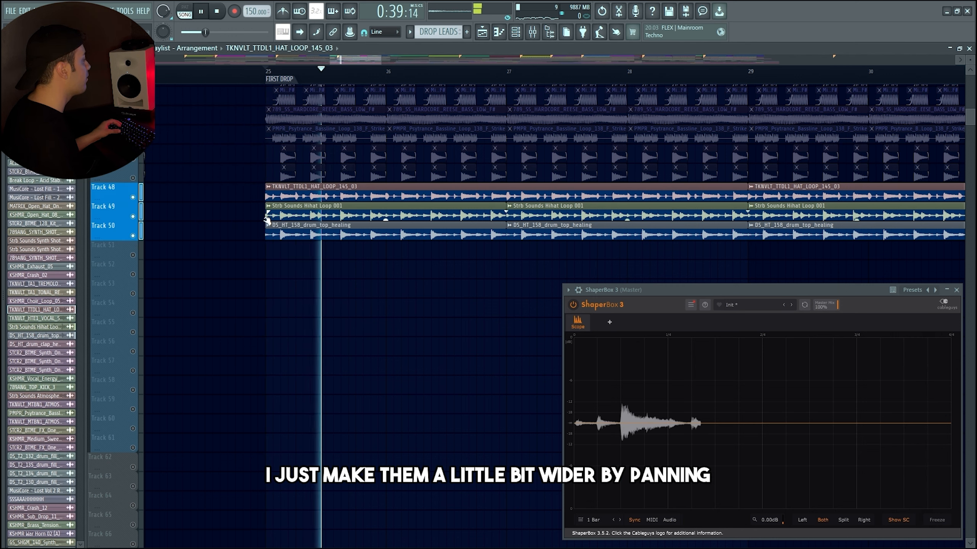
scroll(269, 225, up, 3)
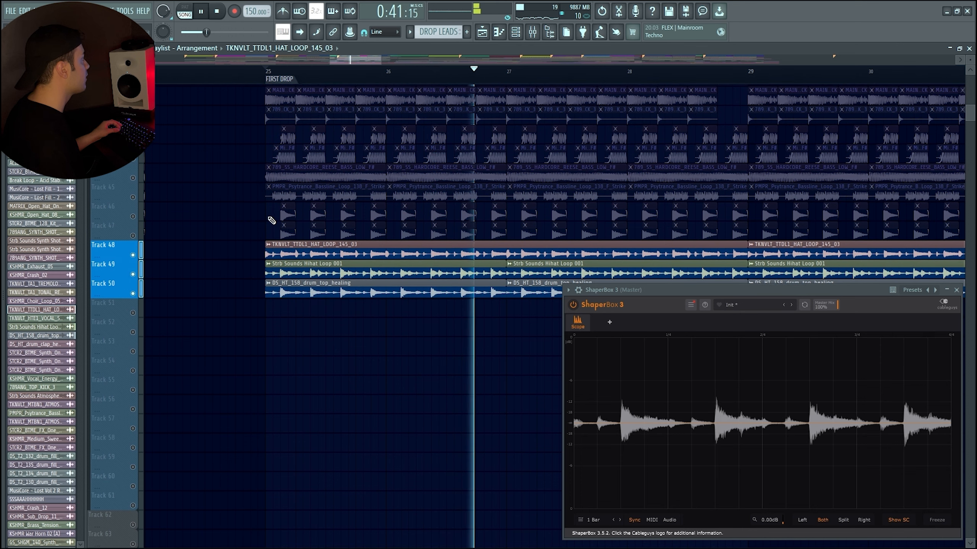
scroll(272, 217, down, 4)
key(space)
Unmute all tracks in the arrangement and collapse the DRUMS BUS group
right_click(139, 274)
scroll(577, 212, up, 6)
scroll(539, 212, down, 6)
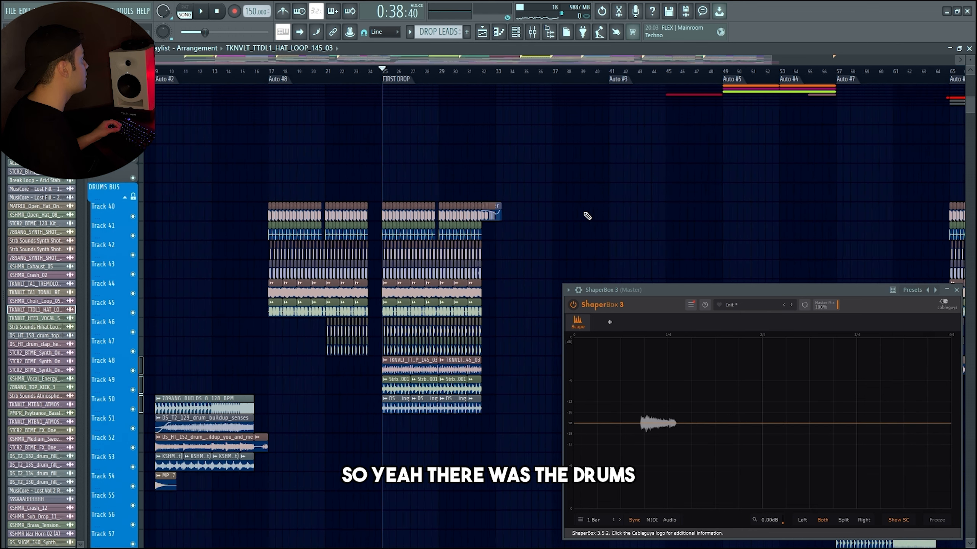
scroll(265, 193, up, 1)
click(124, 198)
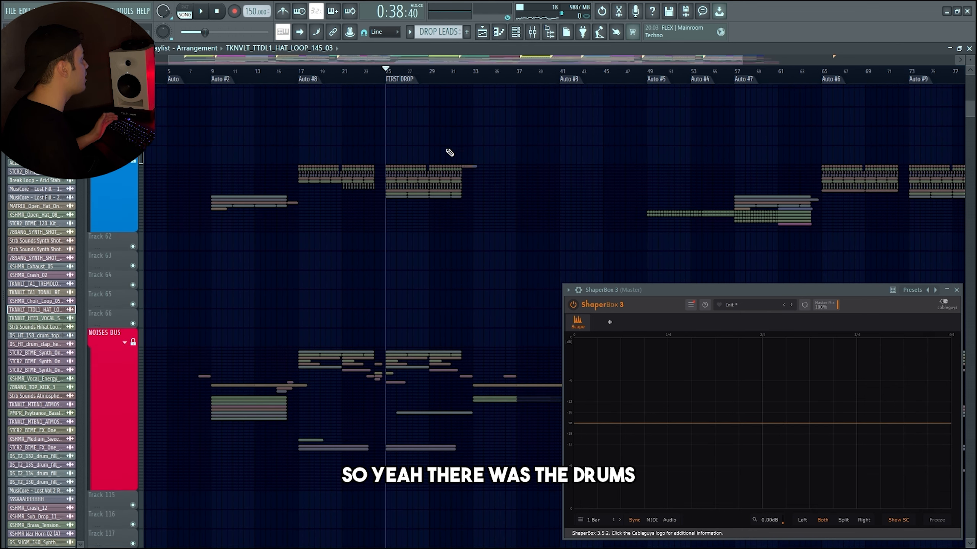
Go to the lead tracks of the arrangement, set the playhead to bar 17, and bring the drop's lead patterns into focus
scroll(500, 153, up, 10)
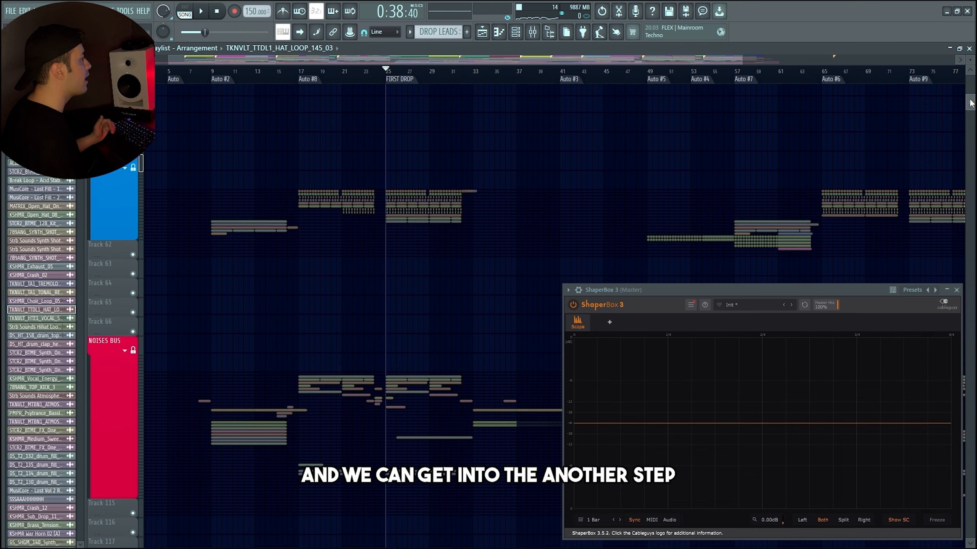
click(320, 80)
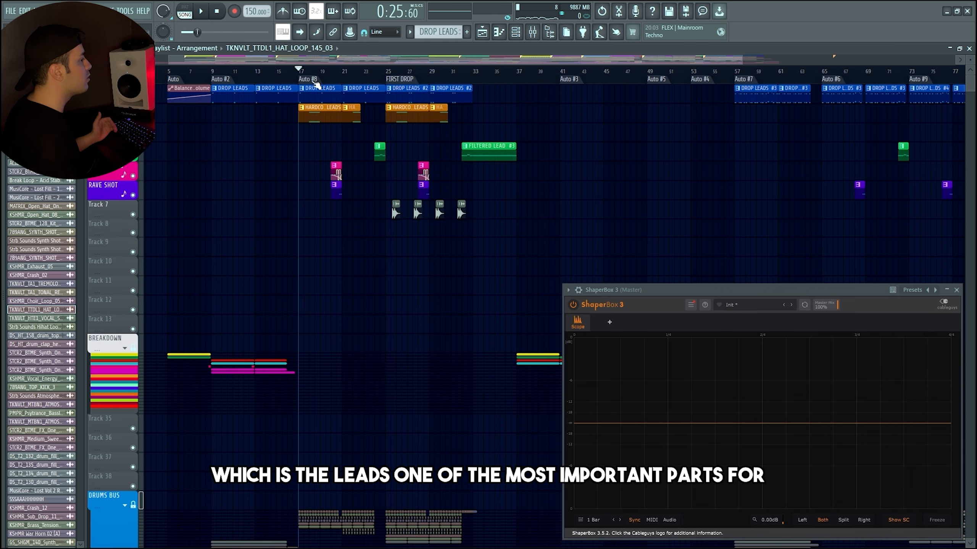
scroll(316, 82, up, 3)
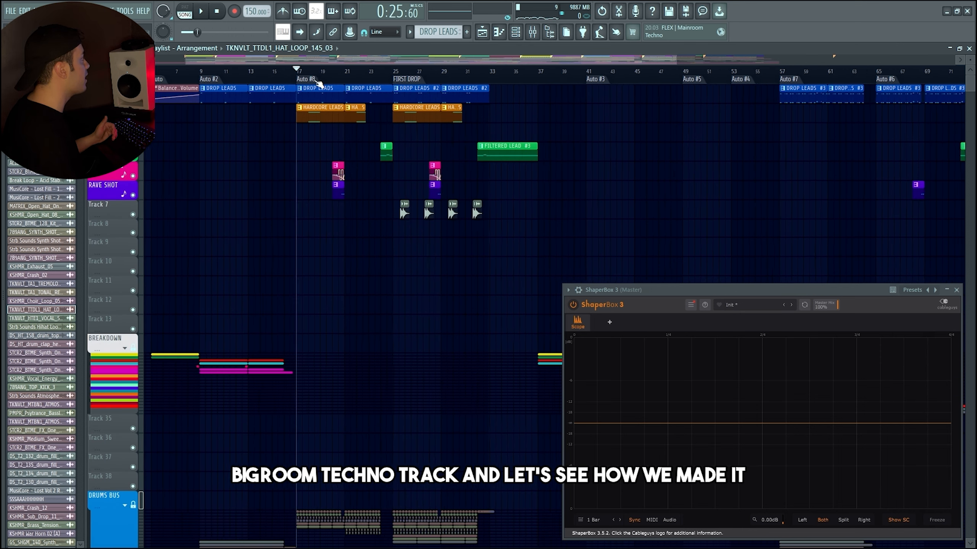
scroll(313, 80, down, 3)
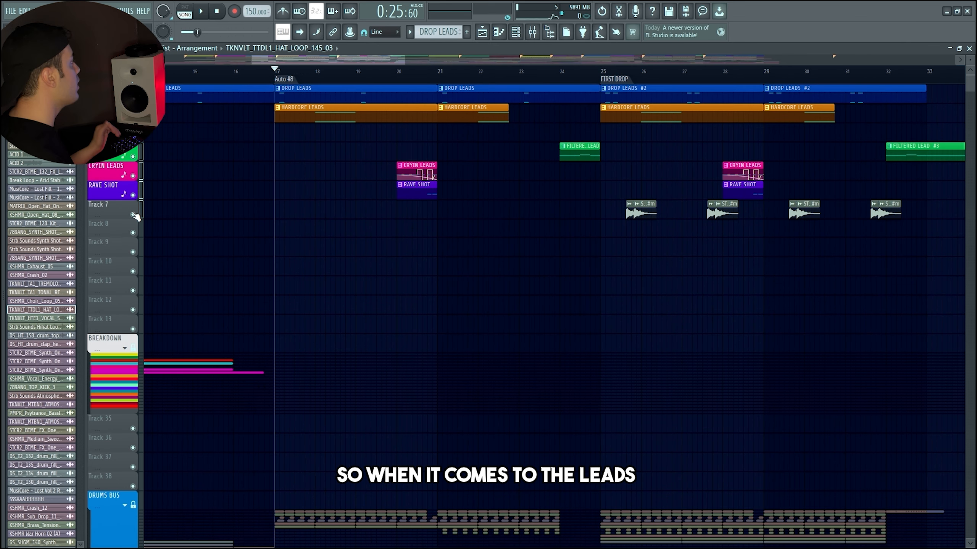
scroll(259, 209, down, 1)
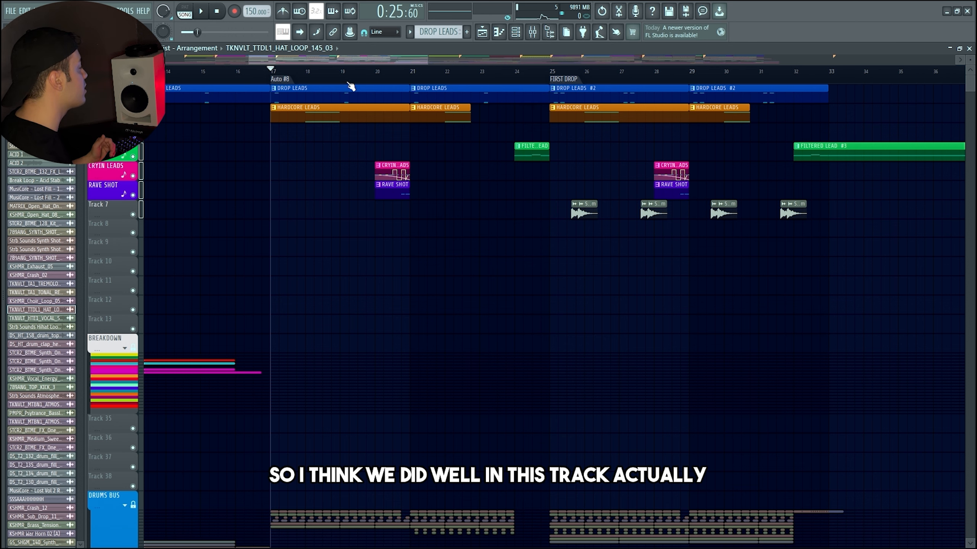
Solo the lead tracks and play them from bar 17 through the first drop, stopping in bar 33
right_click(133, 99)
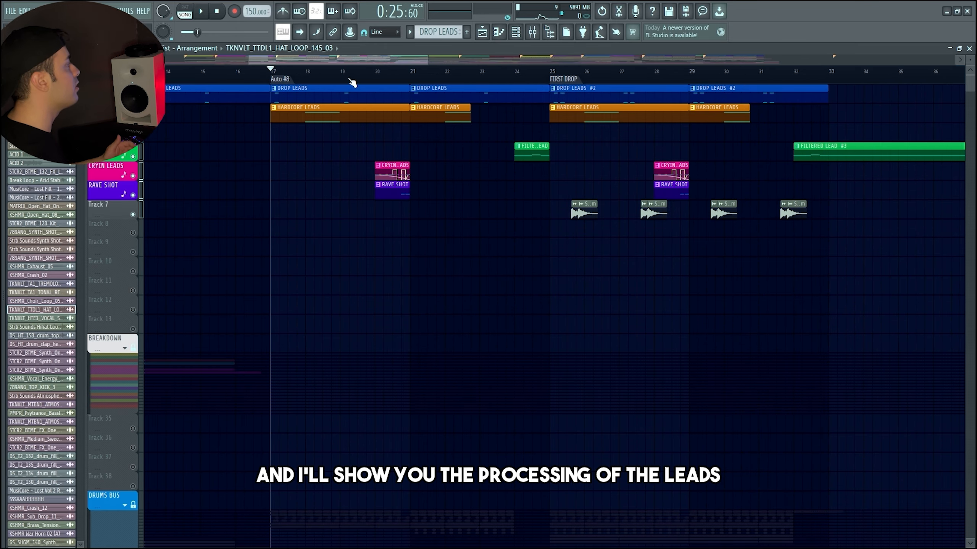
key(space)
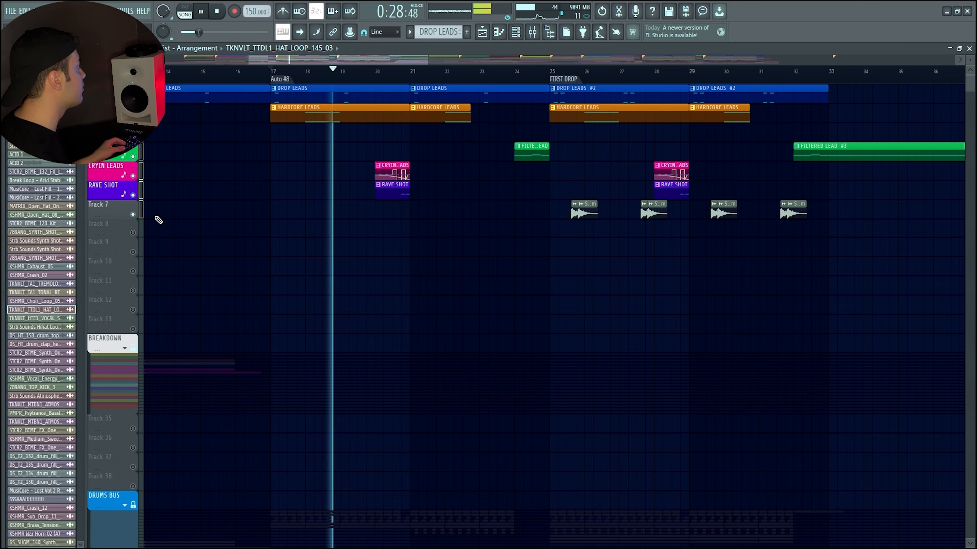
click(141, 212)
scroll(322, 223, up, 3)
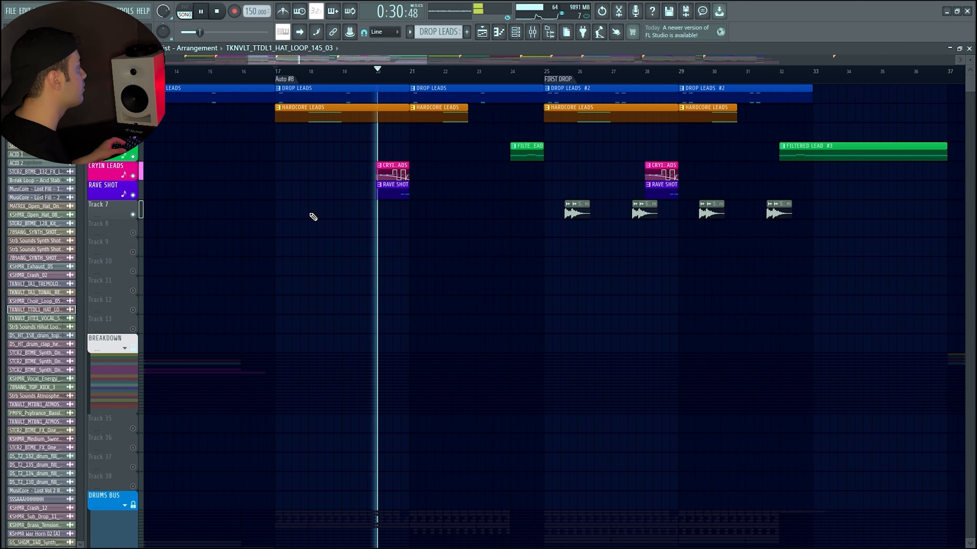
scroll(400, 215, down, 2)
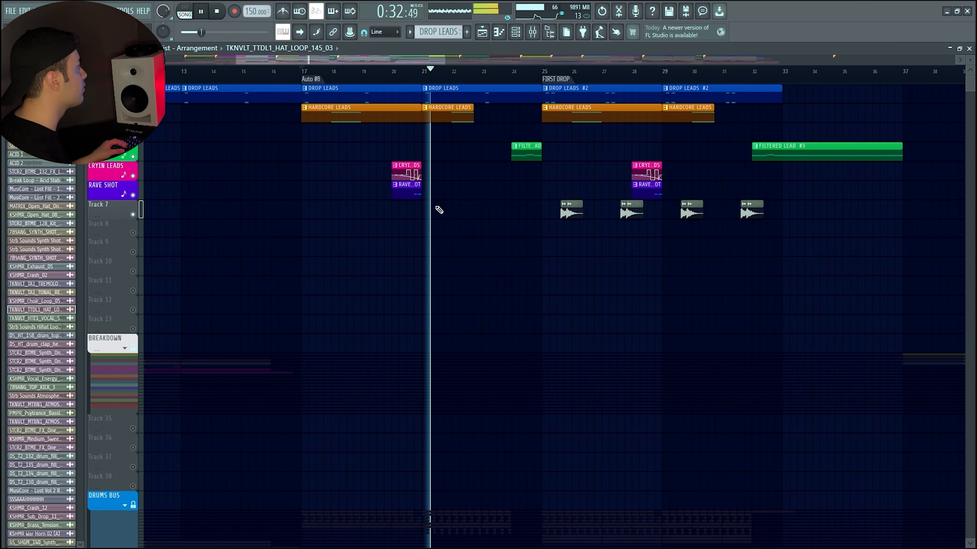
scroll(558, 200, down, 1)
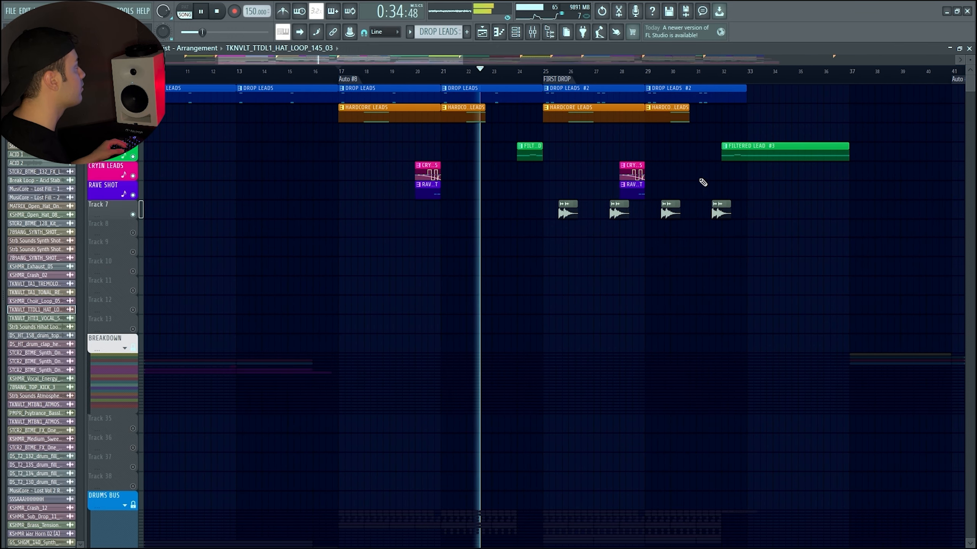
scroll(699, 204, up, 1)
scroll(626, 262, up, 3)
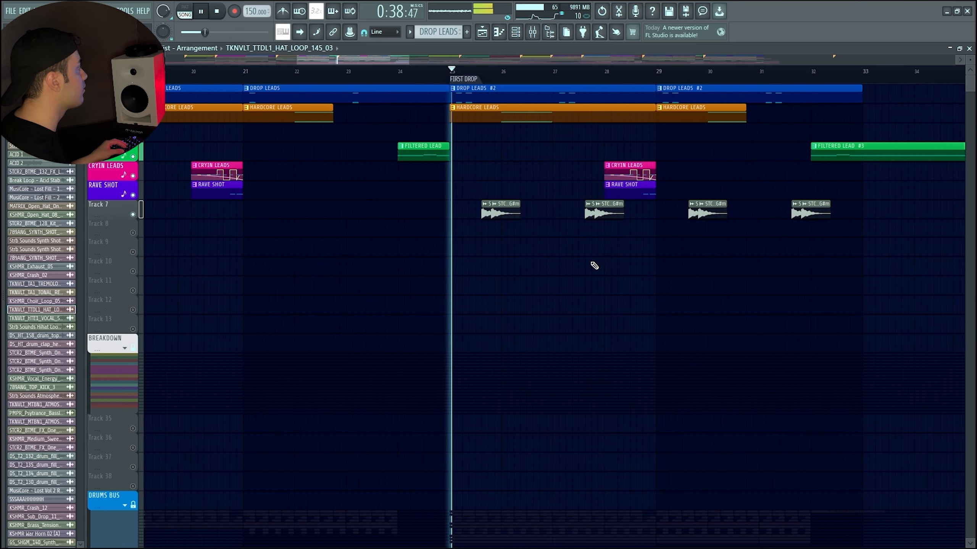
scroll(472, 242, up, 6)
scroll(488, 225, down, 3)
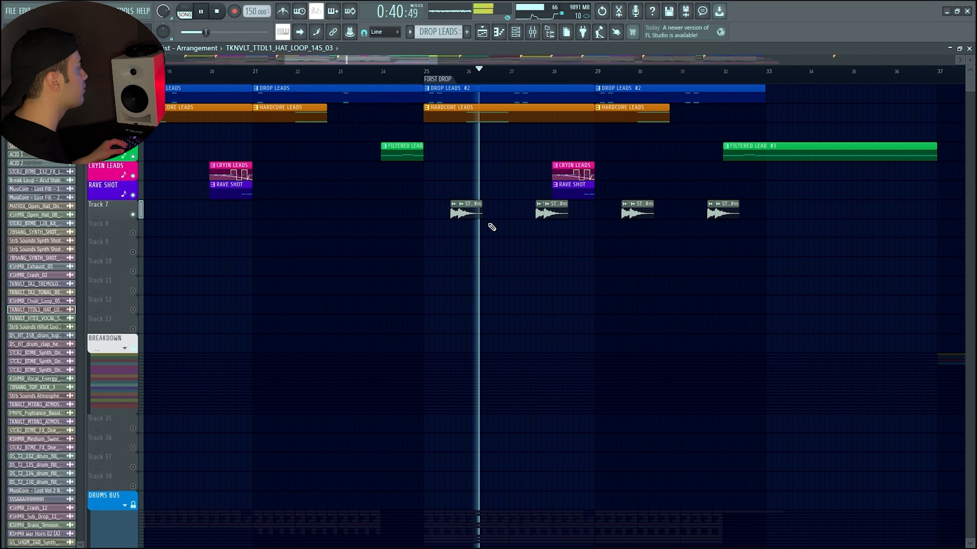
scroll(616, 243, down, 3)
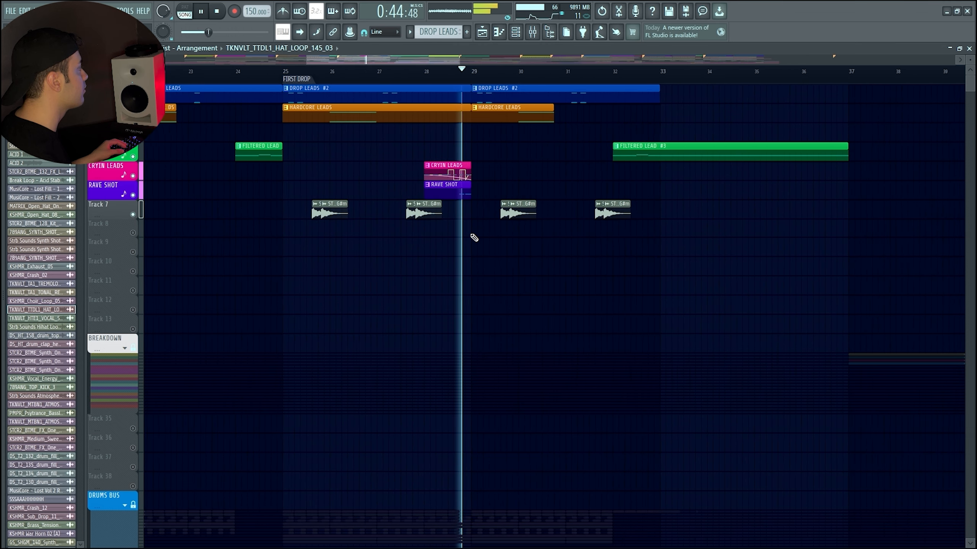
scroll(470, 235, up, 1)
scroll(524, 239, up, 2)
scroll(526, 235, down, 2)
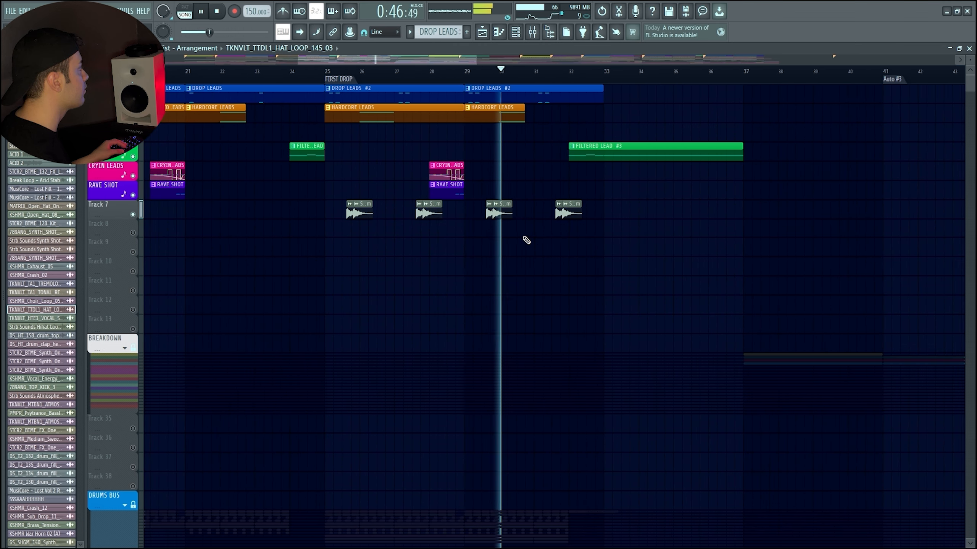
scroll(671, 244, up, 2)
scroll(672, 243, down, 2)
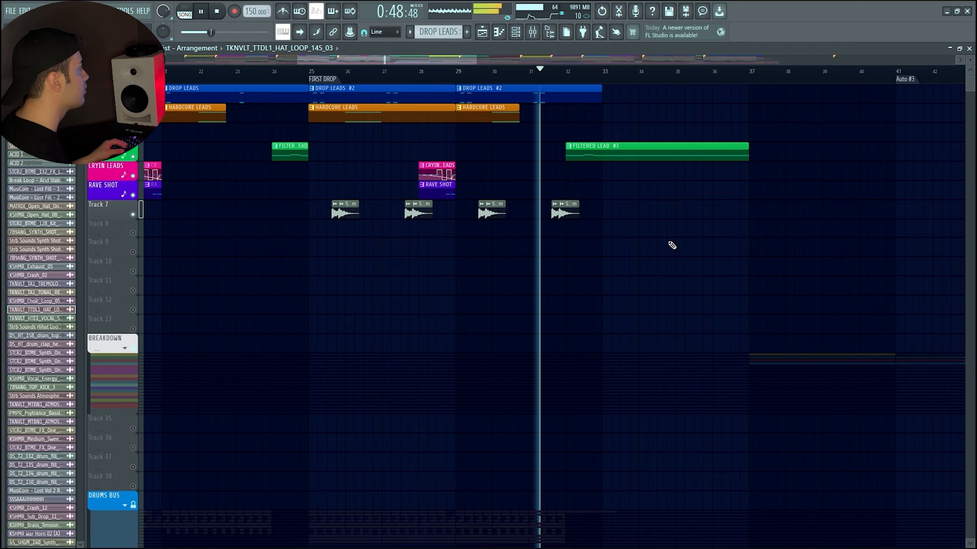
scroll(671, 242, up, 2)
scroll(671, 241, down, 2)
scroll(671, 240, up, 2)
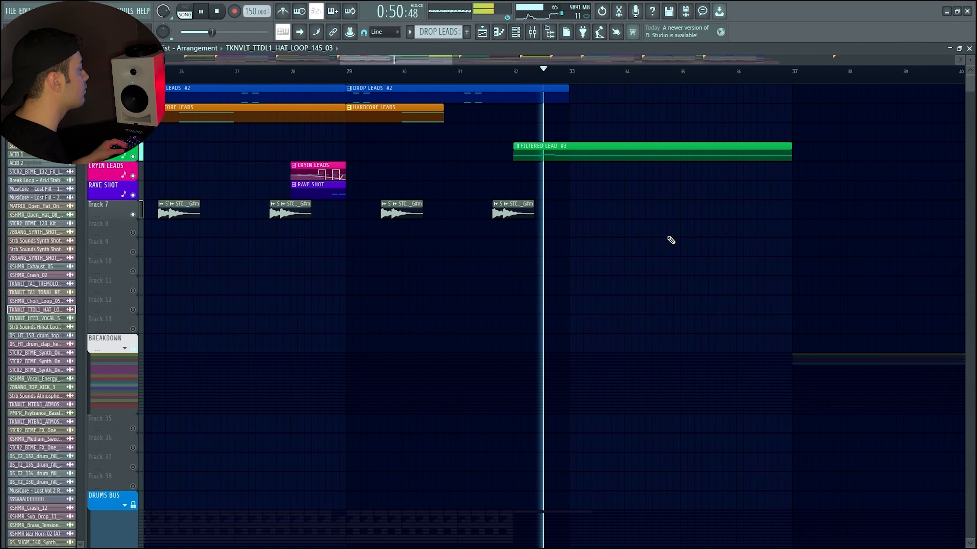
scroll(670, 240, down, 3)
scroll(669, 240, up, 1)
scroll(667, 240, down, 4)
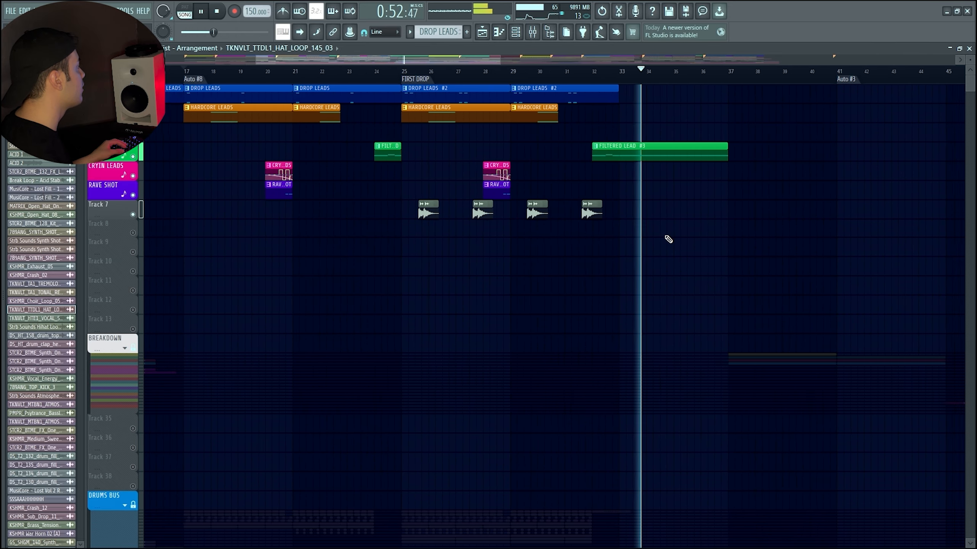
key(space)
Unmute all tracks in the arrangement and solo the DROP LEADS track
right_click(133, 216)
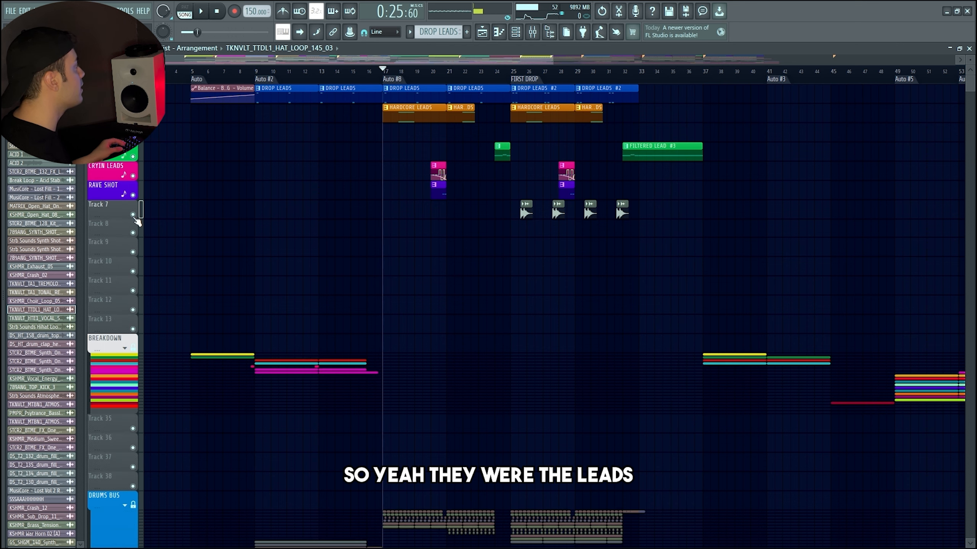
scroll(404, 238, down, 1)
scroll(405, 242, up, 2)
scroll(532, 261, up, 2)
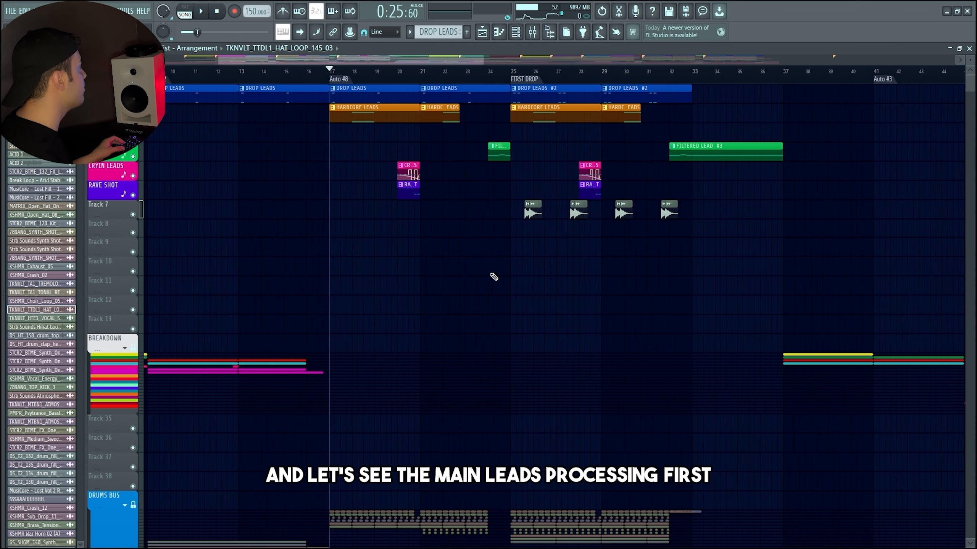
right_click(133, 98)
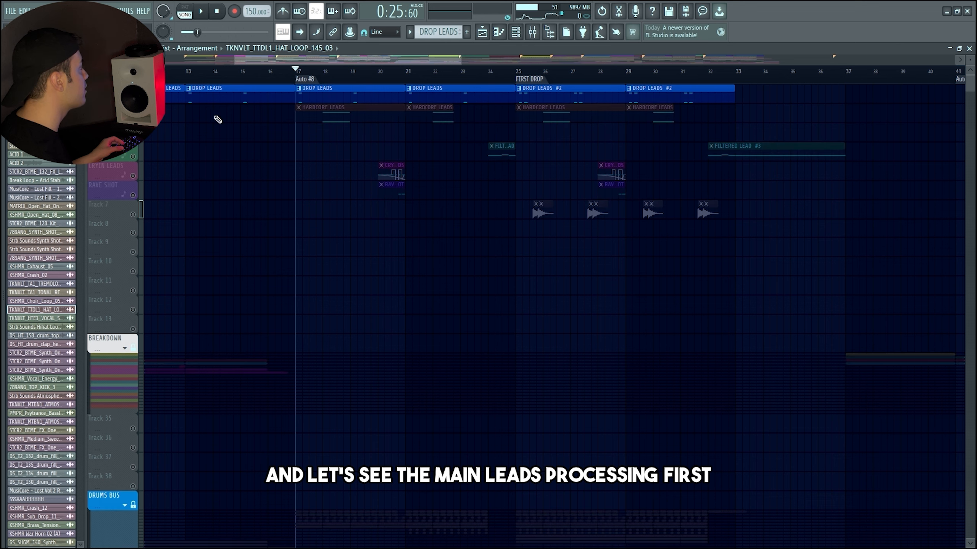
scroll(284, 169, up, 5)
scroll(345, 192, down, 6)
scroll(346, 181, up, 2)
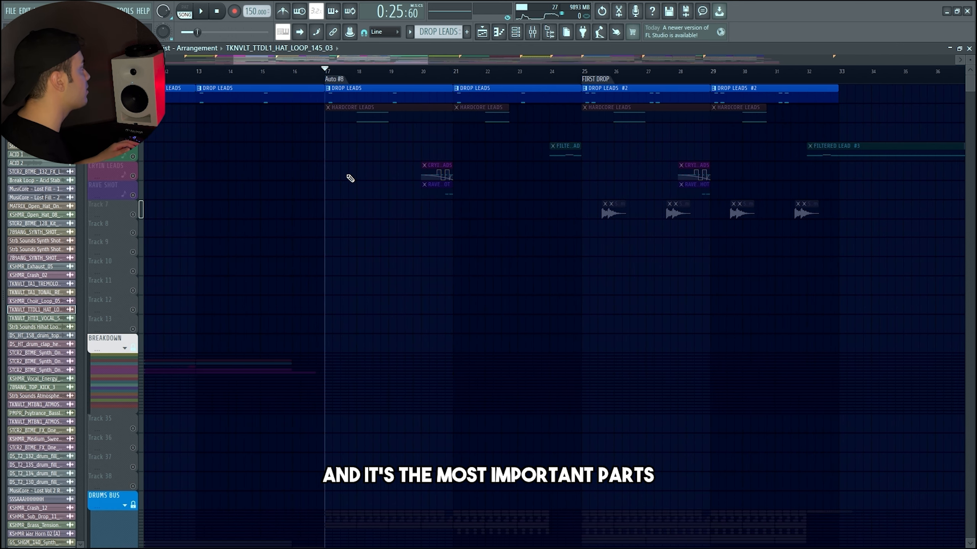
Show the DROP LEADS pattern's channels in the Channel rack and audition its Spire and reFX Nexus leads
click(373, 95)
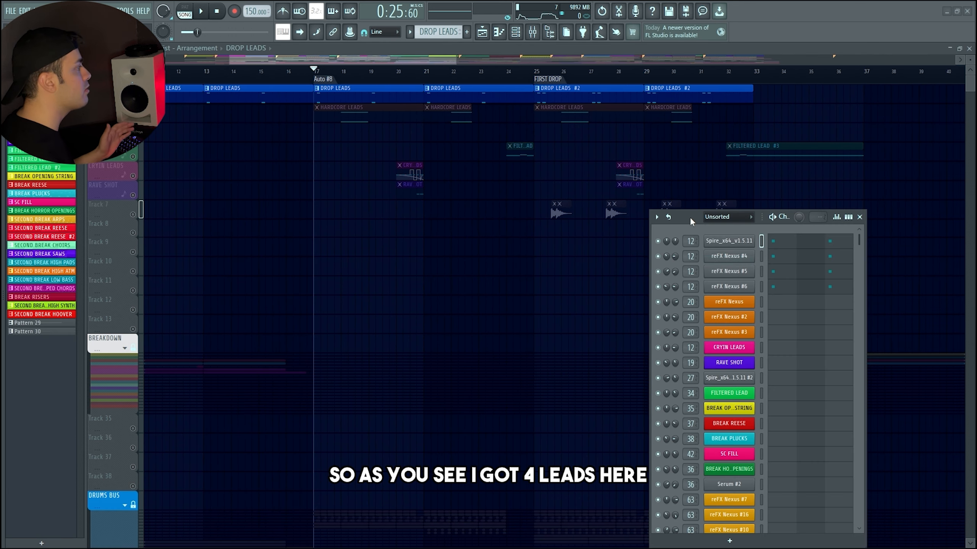
drag(690, 218, 754, 177)
mouse_move(826, 203)
mouse_down()
mouse_move(825, 243)
mouse_move(824, 203)
mouse_up()
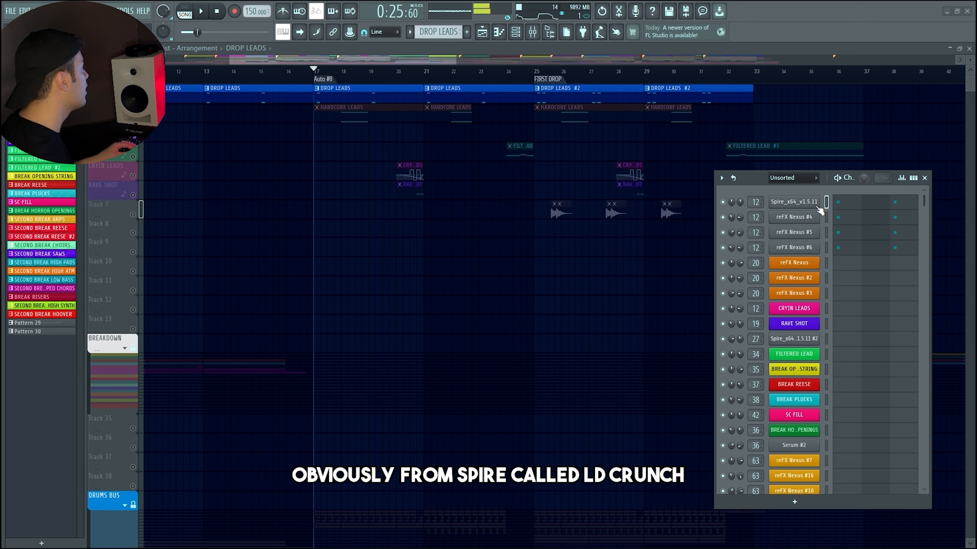
click(810, 205)
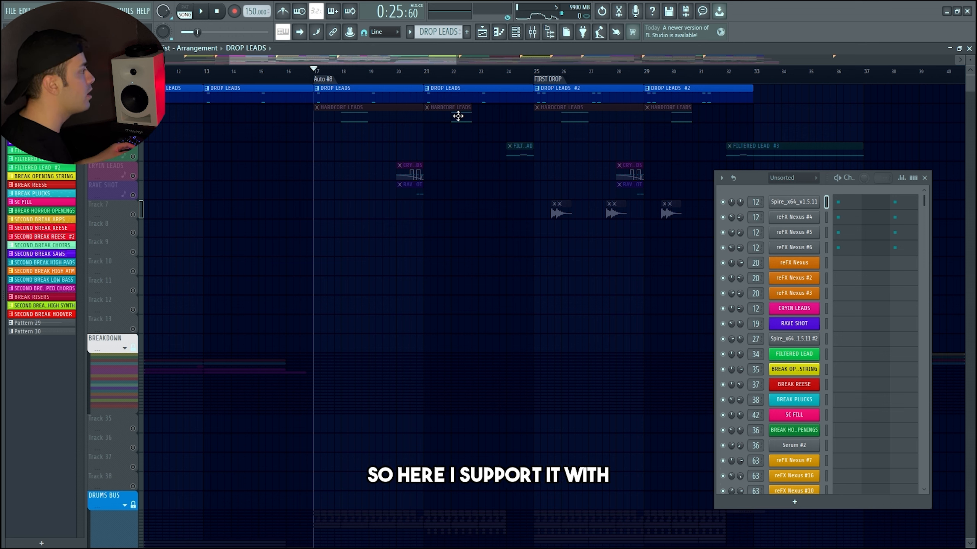
click(827, 218)
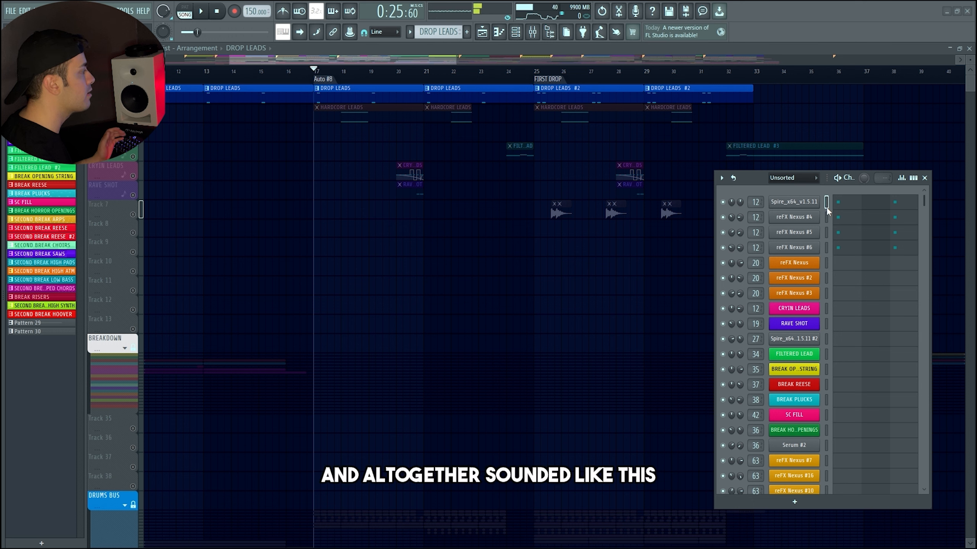
Play the DROP LEADS pattern with all four layers in pattern mode and stop
key(l)
key(space)
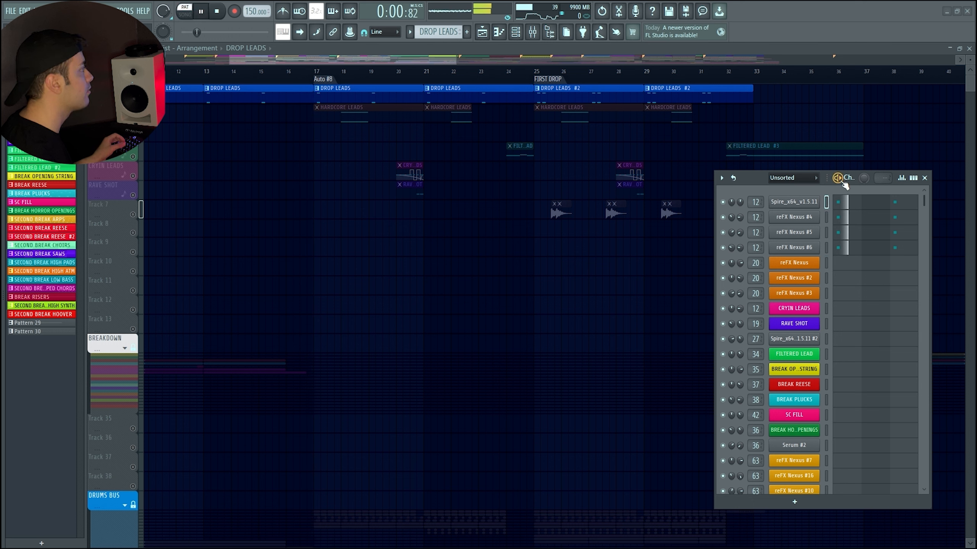
key(space)
Go to the second drop, switch to song mode, and play the soloed drop leads from bar 65
scroll(357, 175, down, 4)
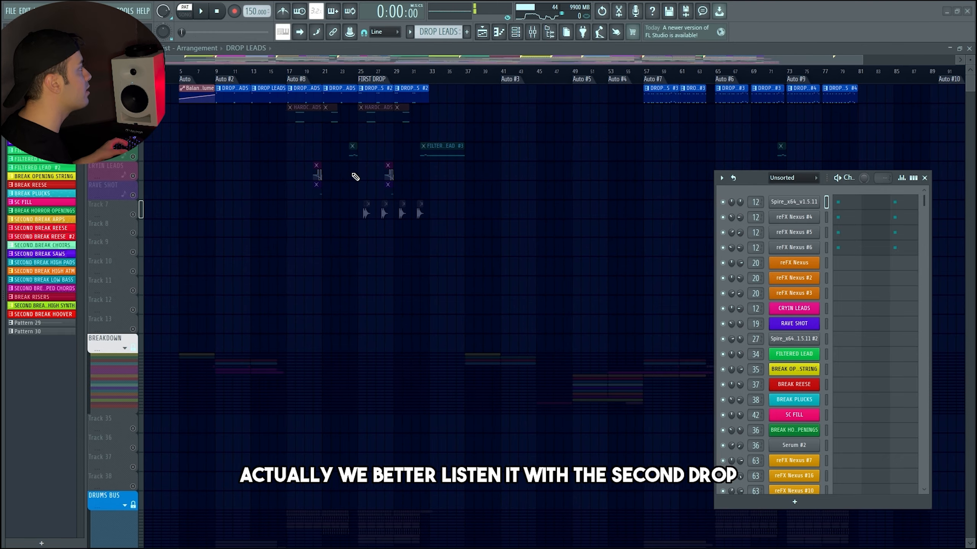
scroll(885, 113, up, 4)
drag(696, 62, 756, 62)
scroll(541, 132, up, 3)
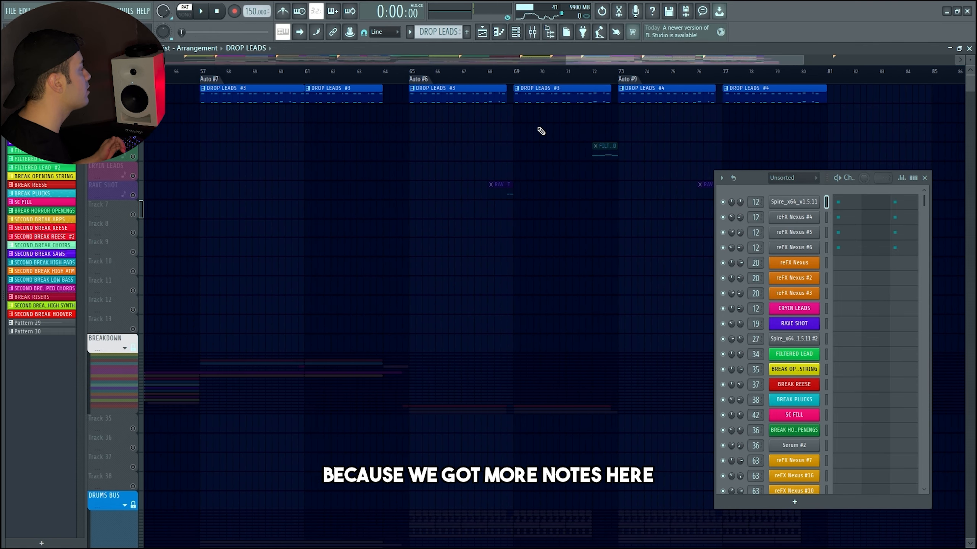
key(l)
click(452, 80)
key(space)
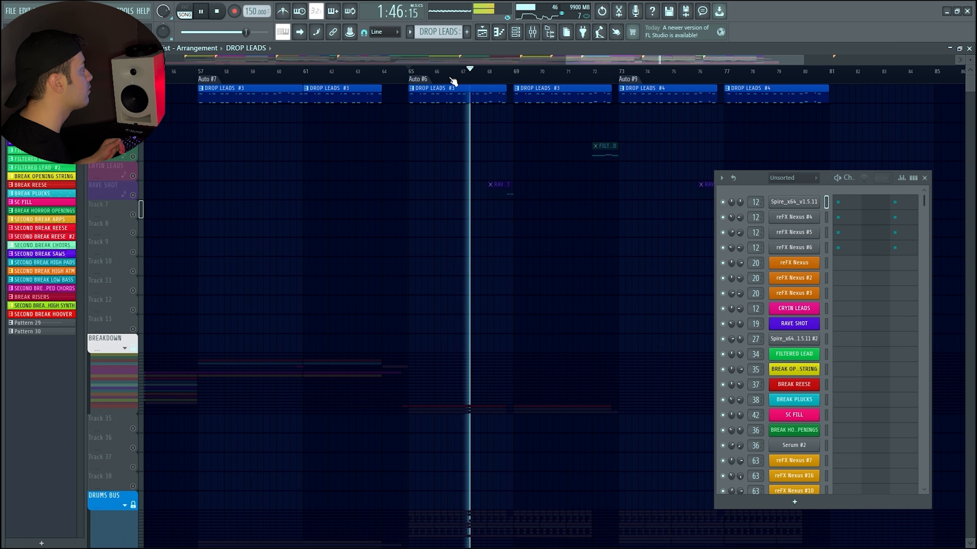
scroll(541, 82, up, 2)
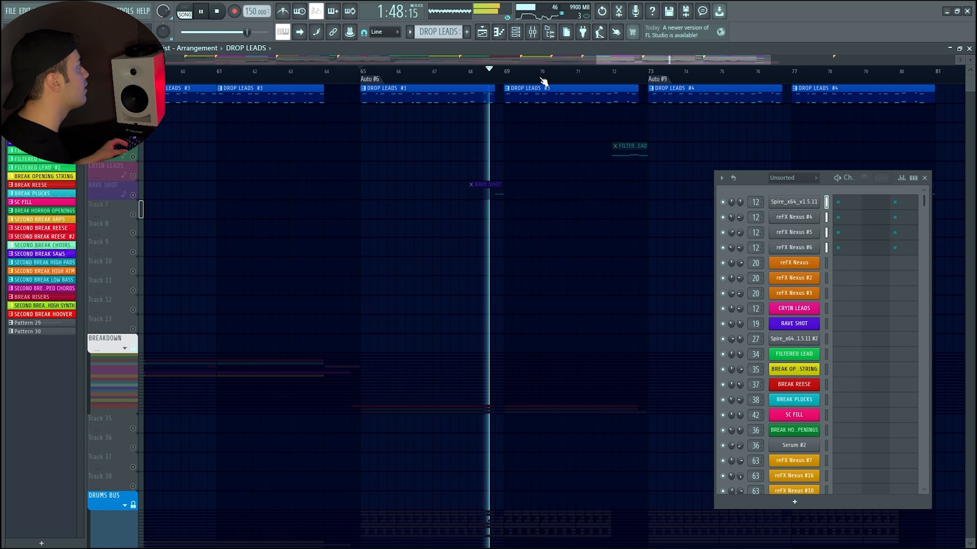
key(space)
scroll(542, 81, down, 3)
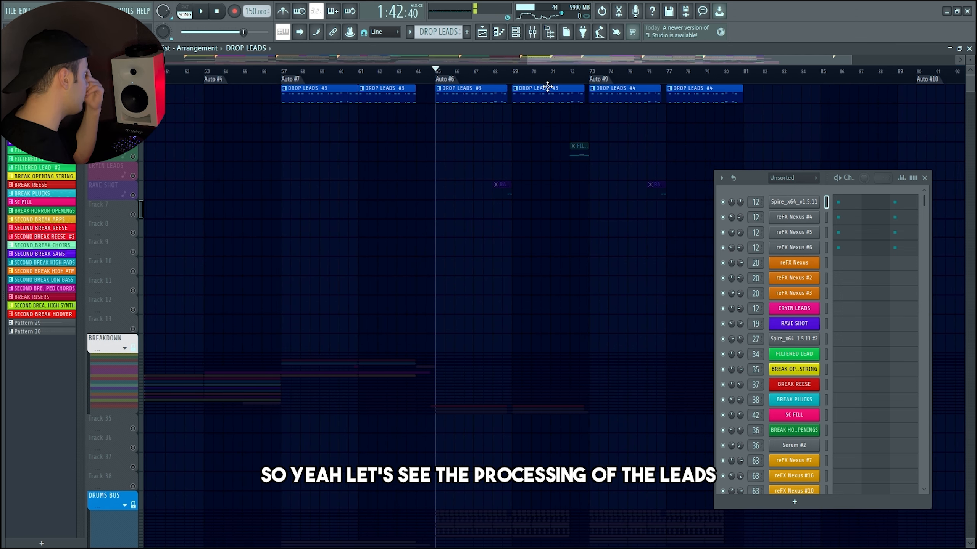
Open the mixer, close the Channel rack, and compare the effect chains of DROP LEADS BUS 1 and DROP LEADS BUS 2
click(532, 32)
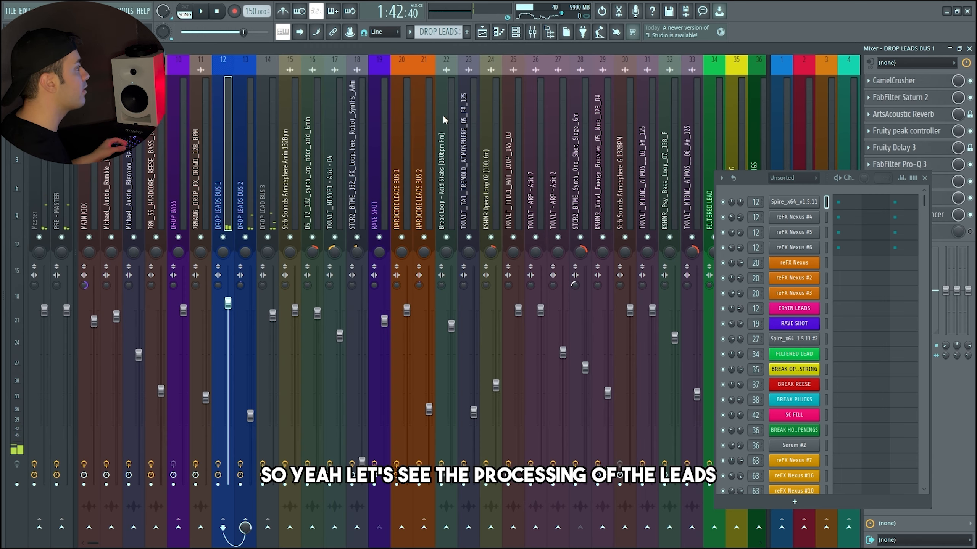
key(F6)
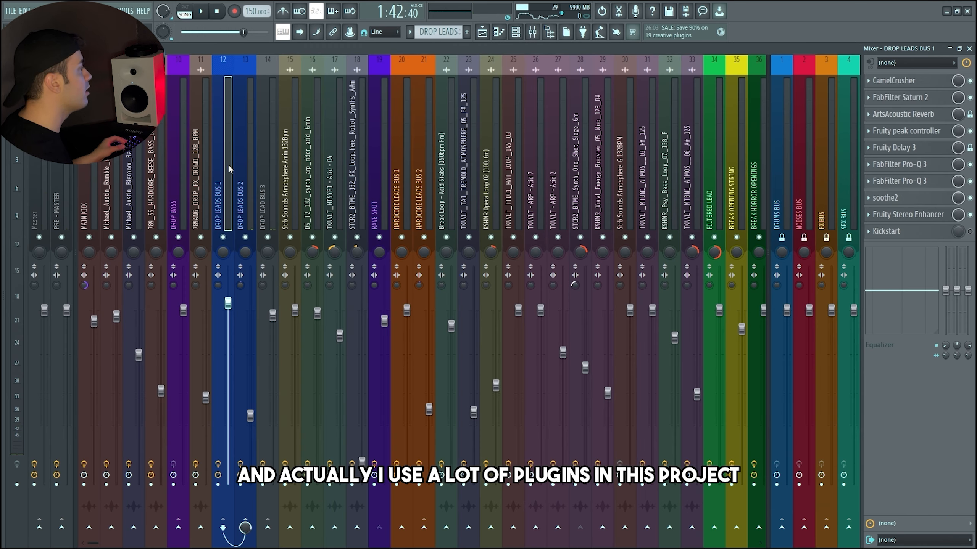
click(243, 167)
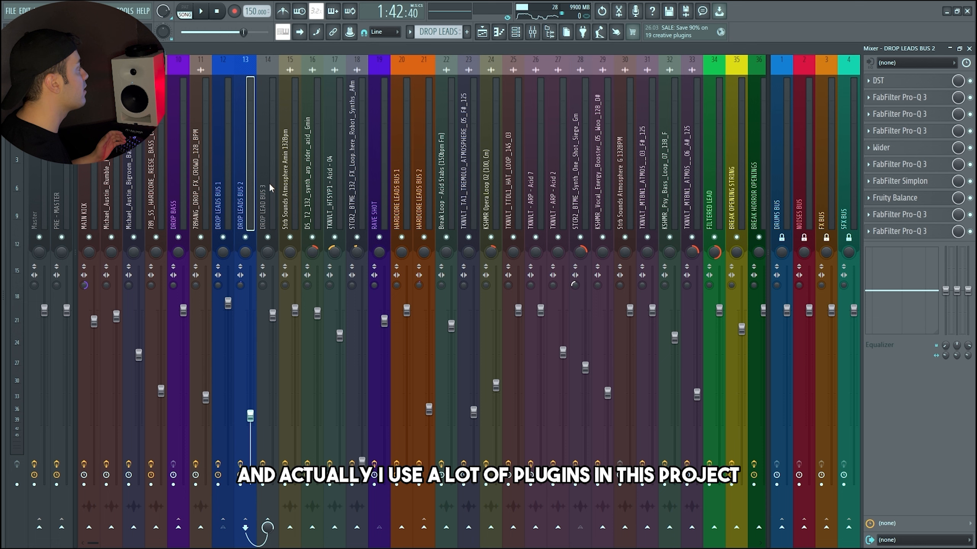
click(217, 189)
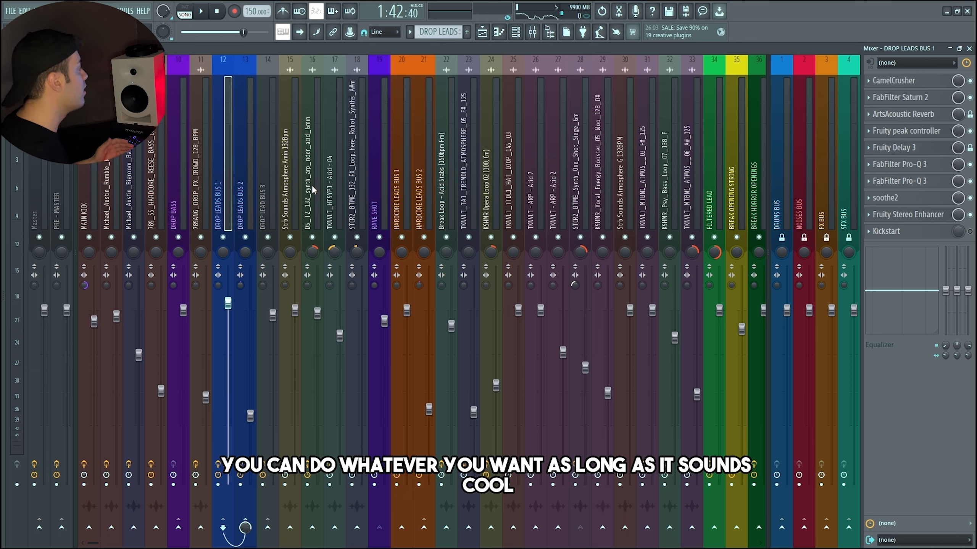
click(239, 214)
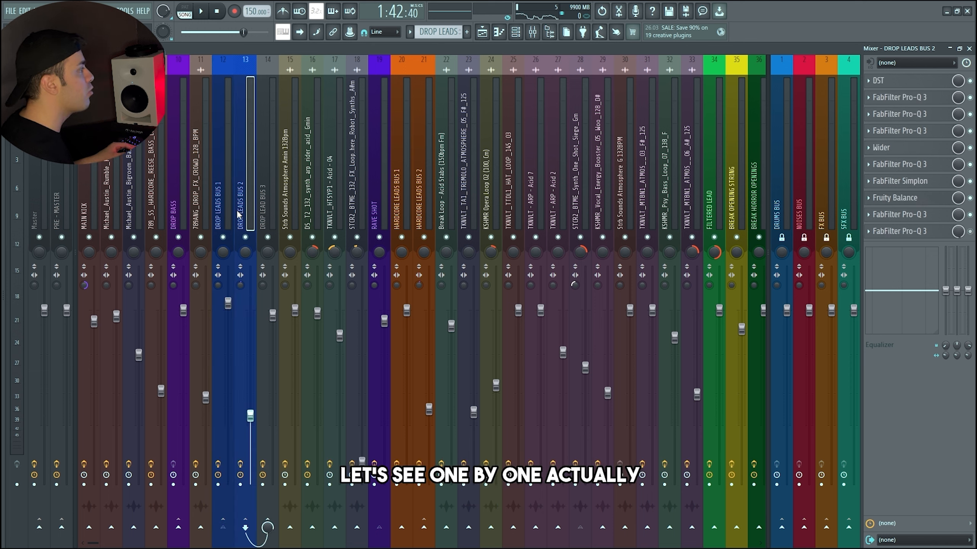
click(226, 215)
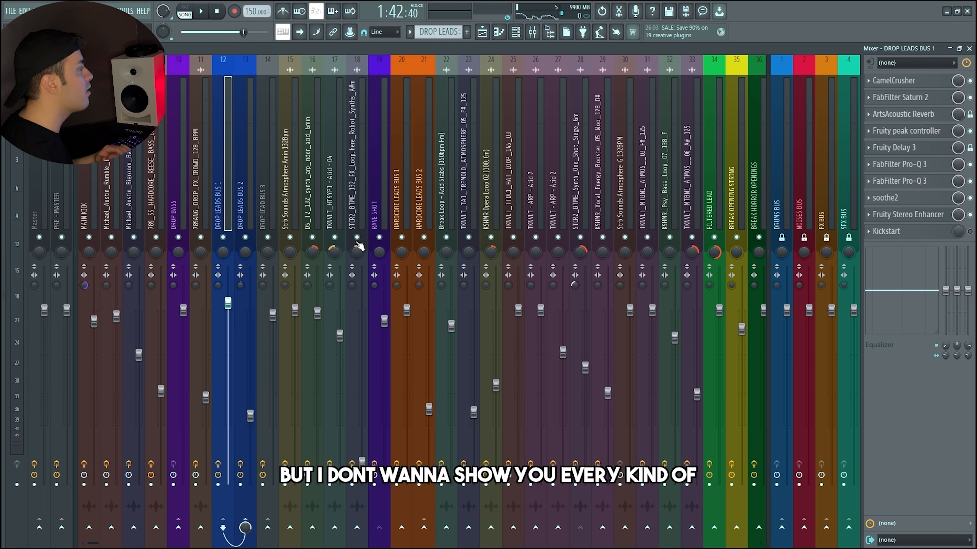
click(255, 224)
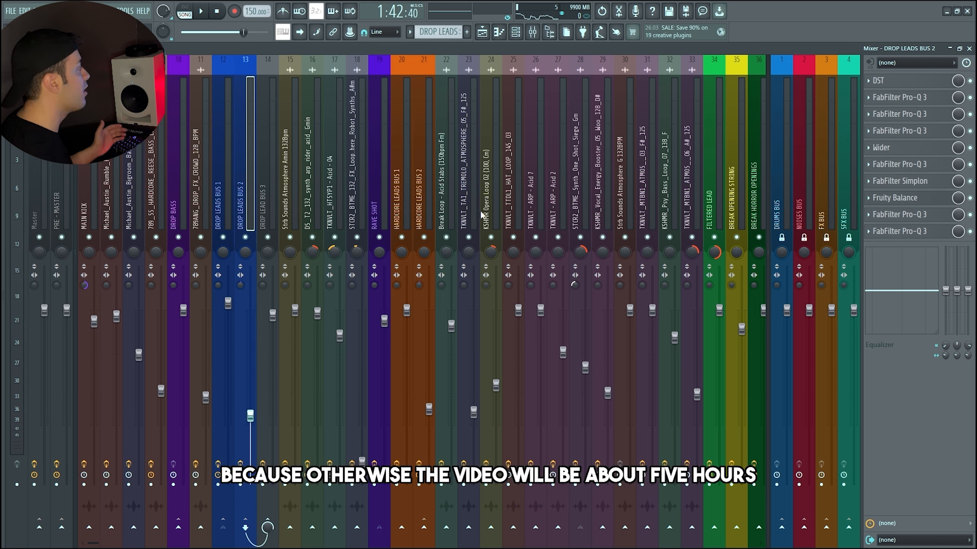
Open CamelCrusher on DROP LEADS BUS 1 to inspect its patch and settings
key(Left)
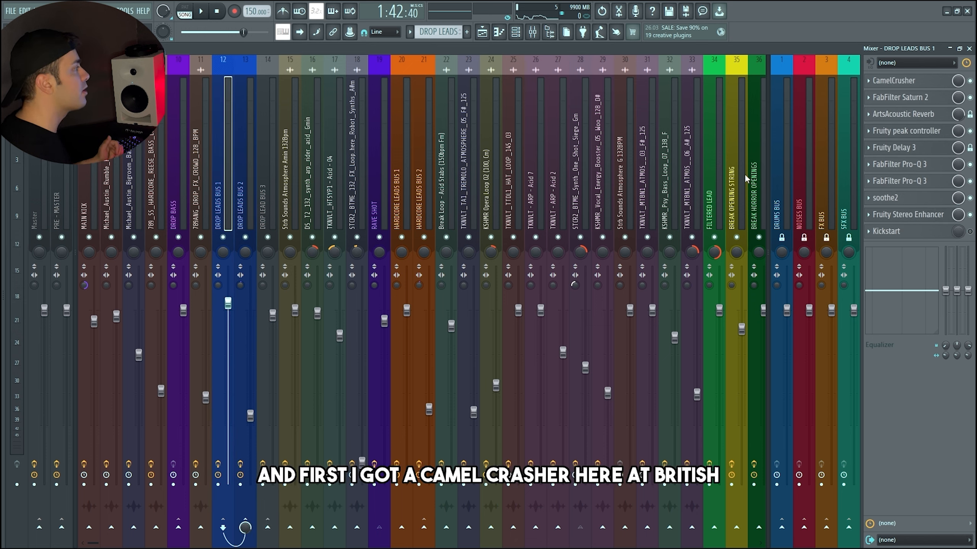
click(899, 81)
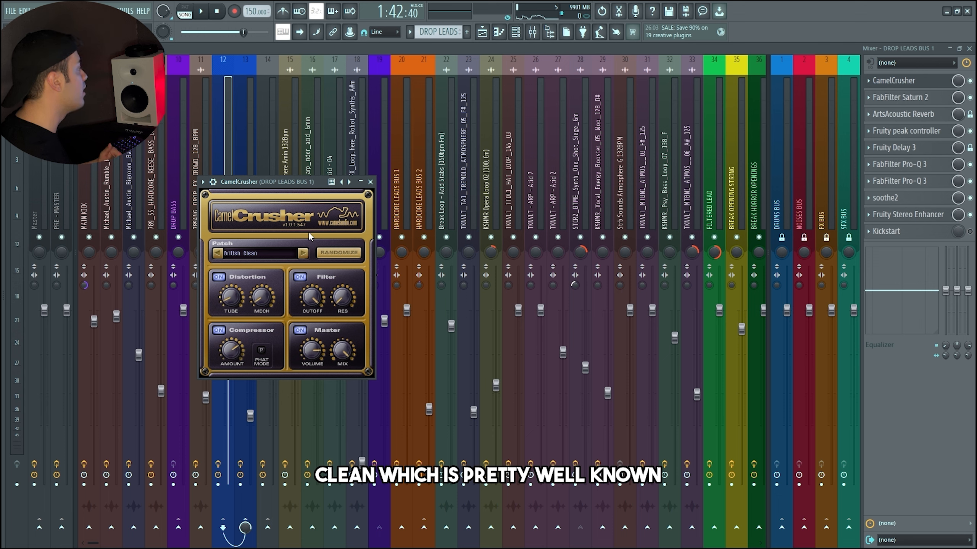
Close CamelCrusher and inspect the Lose Control preset in FabFilter Saturn 2 on DROP LEADS BUS 1
click(371, 182)
click(924, 103)
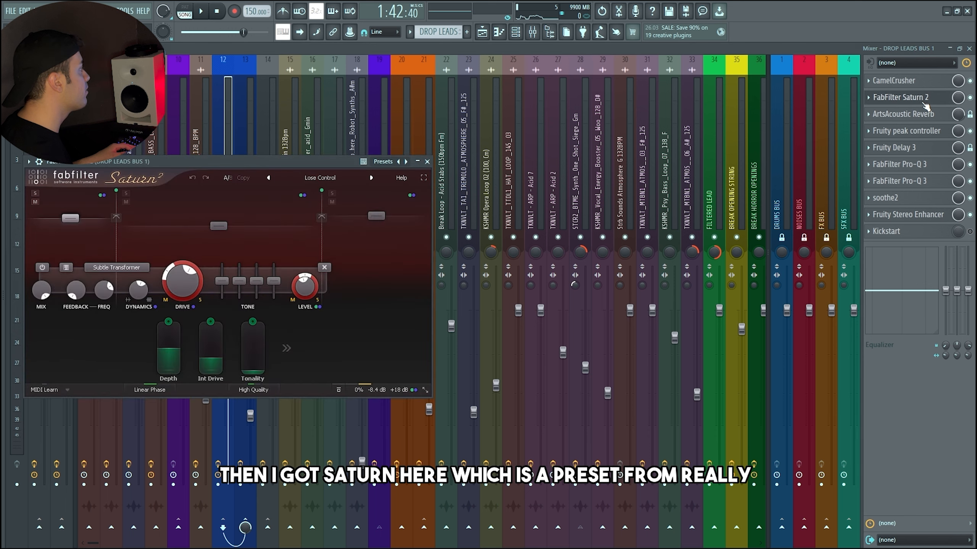
drag(283, 174, 561, 183)
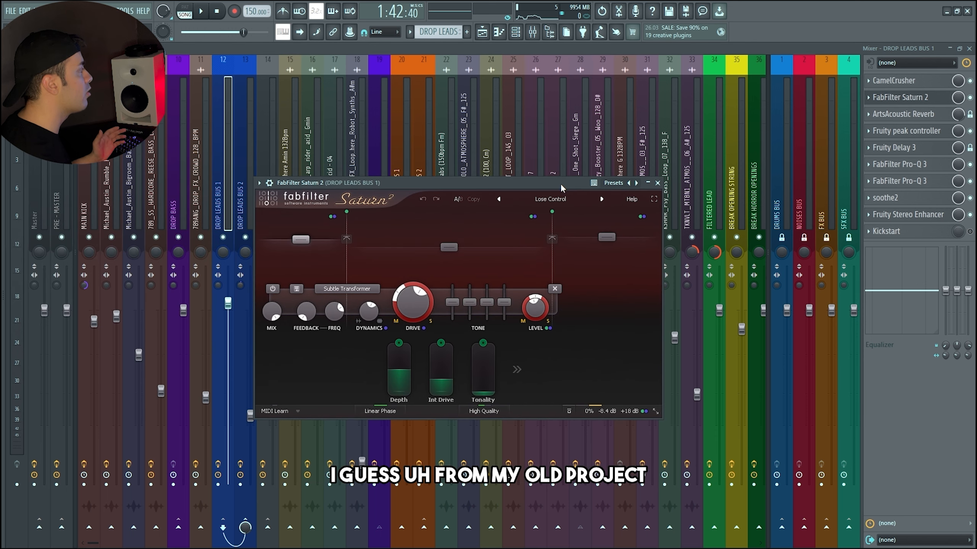
click(657, 183)
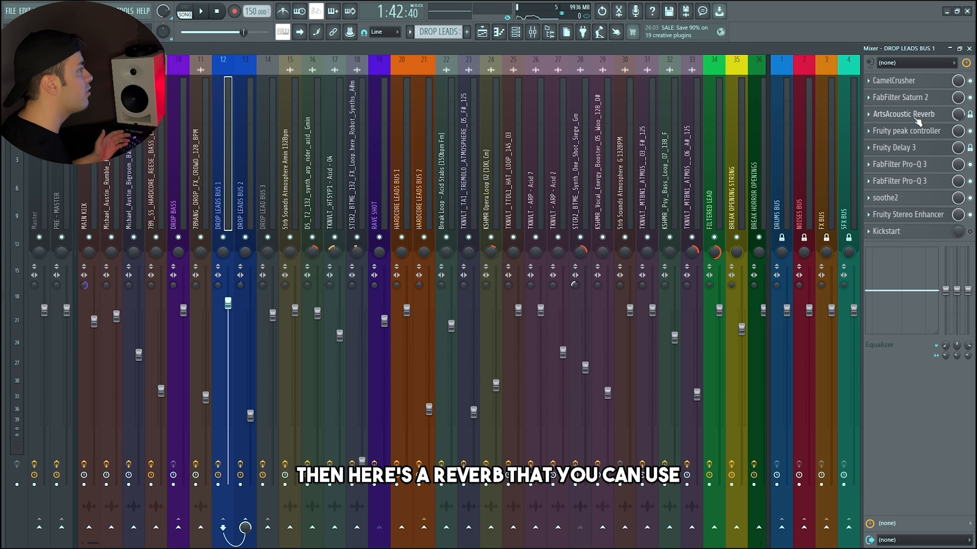
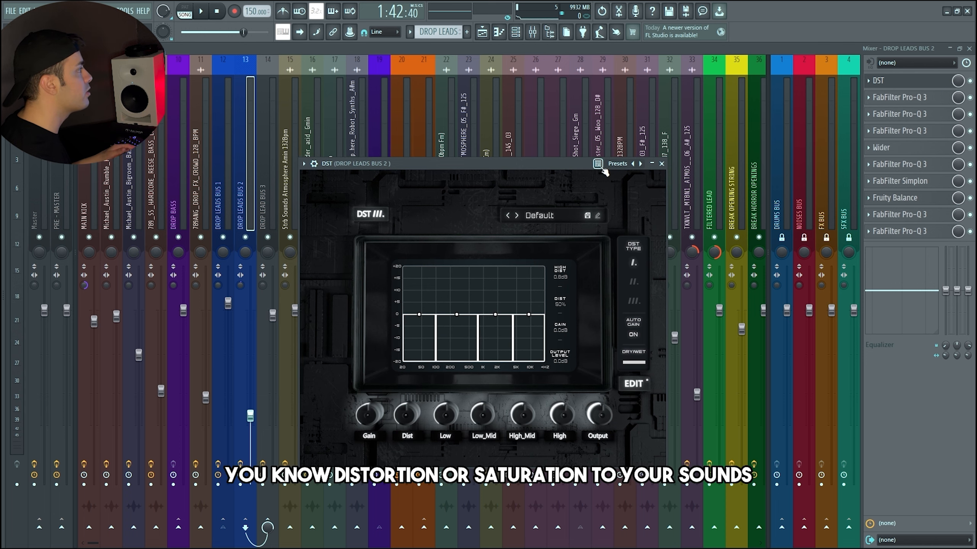
Close DST on DROP LEADS BUS 2 and inspect the next three FabFilter Pro-Q 3 equalizers and Wider
click(662, 164)
click(904, 99)
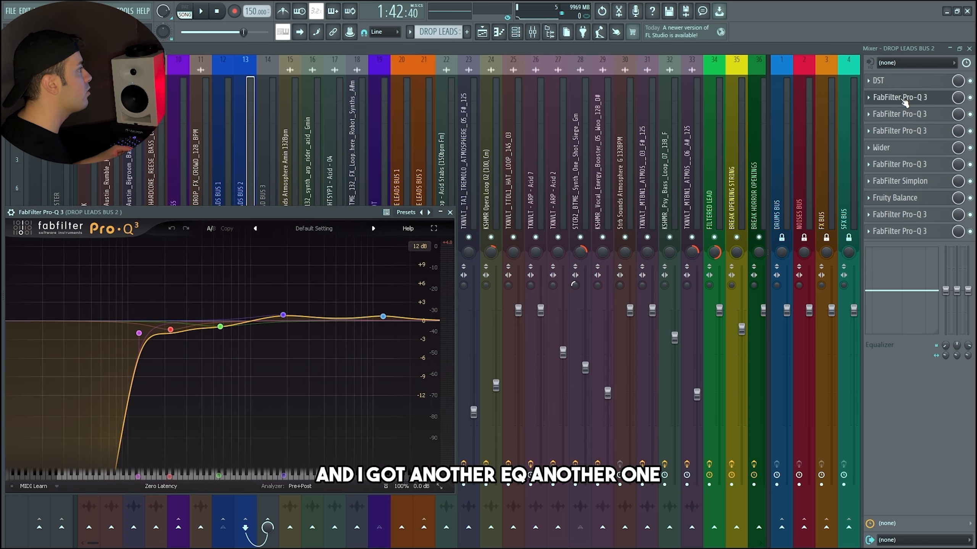
click(890, 118)
click(898, 135)
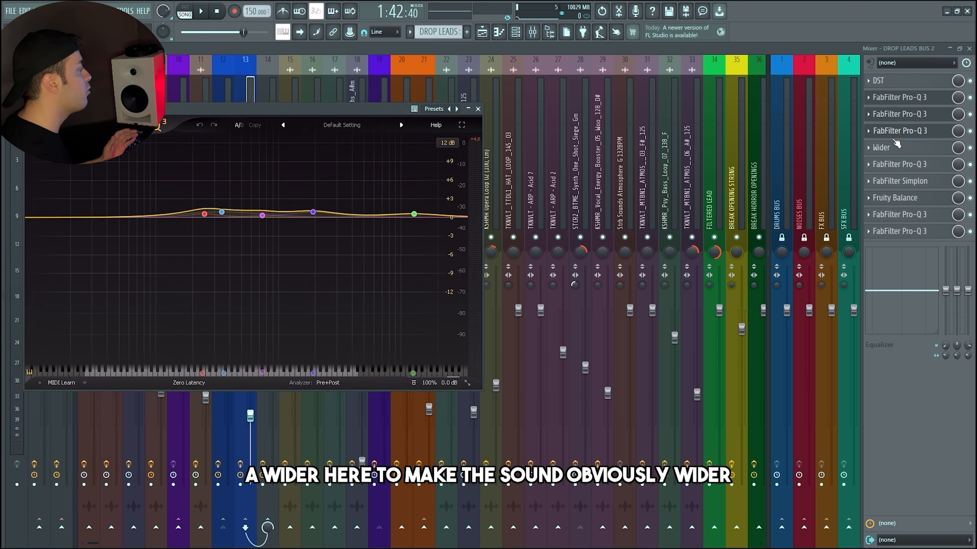
click(897, 153)
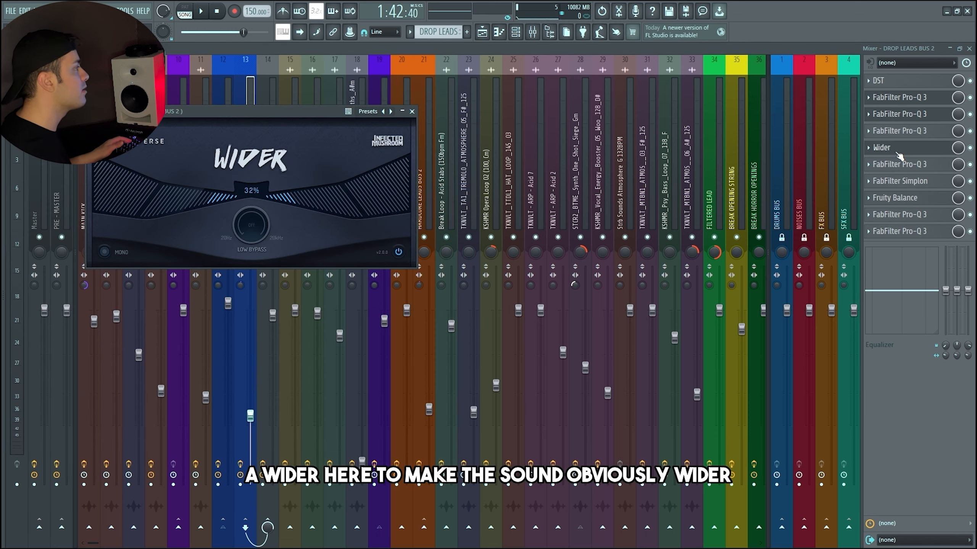
click(902, 153)
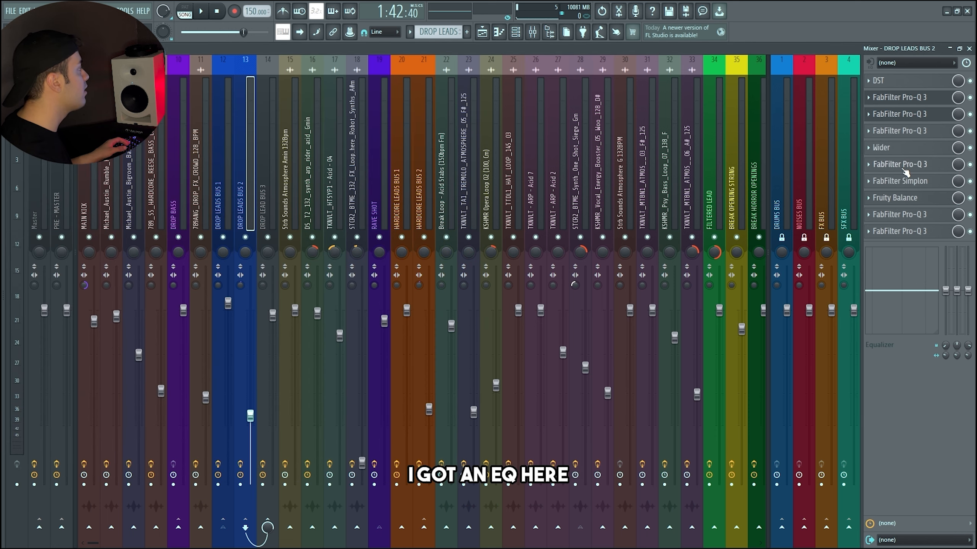
Inspect the Pro-Q 3 after Wider, FabFilter Simplon, and the Pro-Q 3 after Fruity Balance on DROP LEADS BUS 2
click(905, 169)
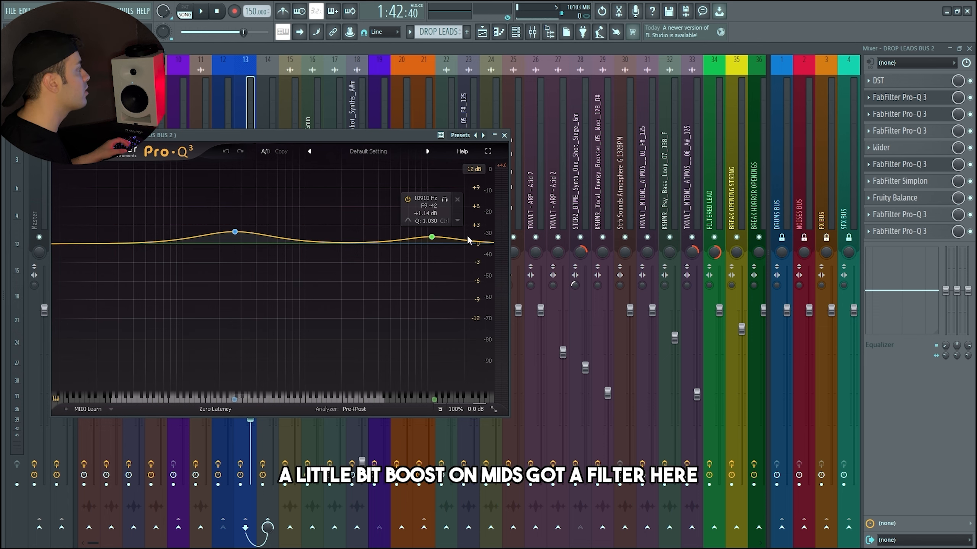
click(916, 166)
click(917, 187)
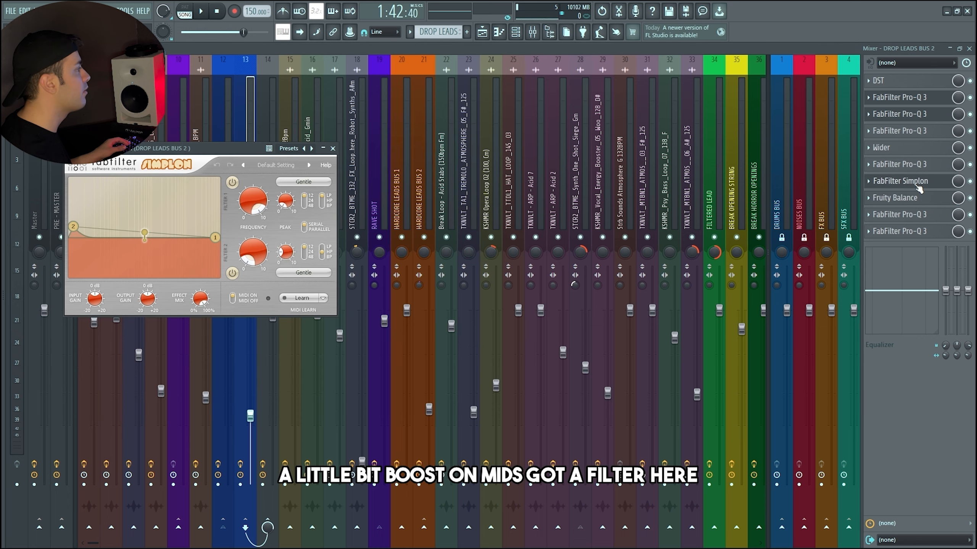
click(917, 187)
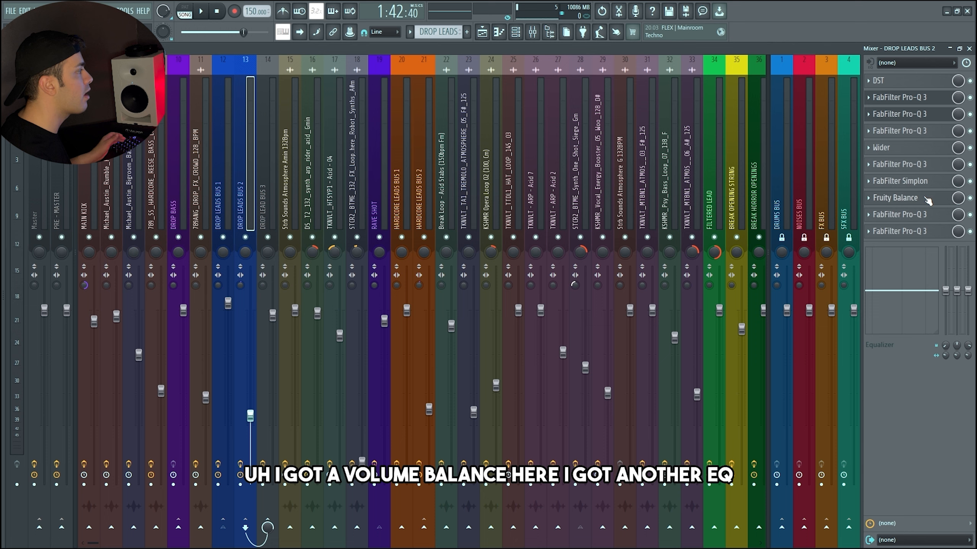
click(923, 219)
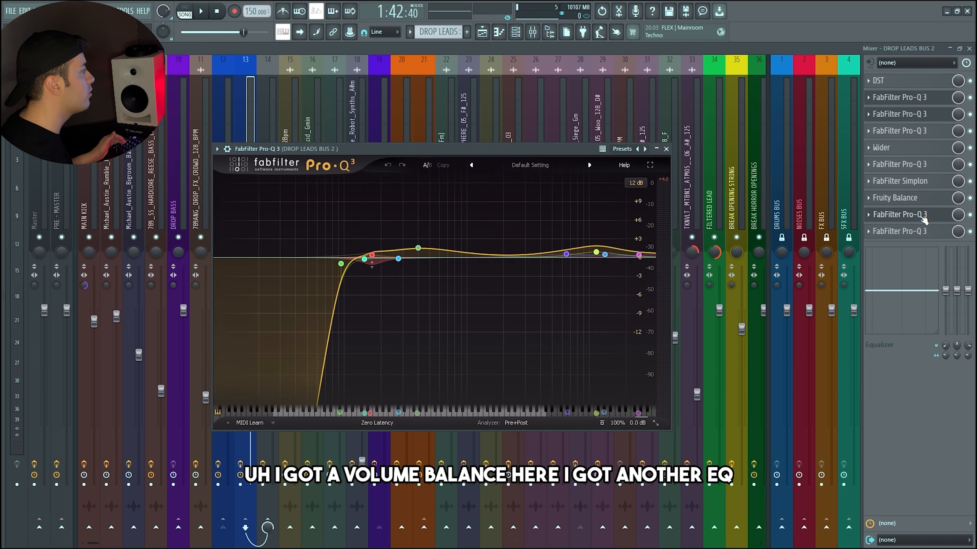
click(921, 218)
Select the DROP LEAD BUS 3 mixer track and briefly check its first three FabFilter Pro-Q 3 equalizers
key(Right)
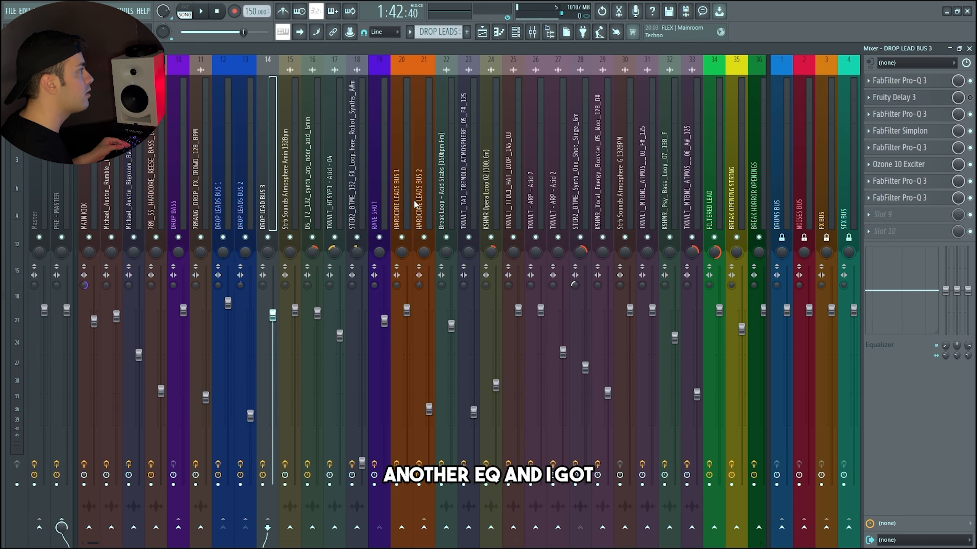
click(917, 81)
click(917, 82)
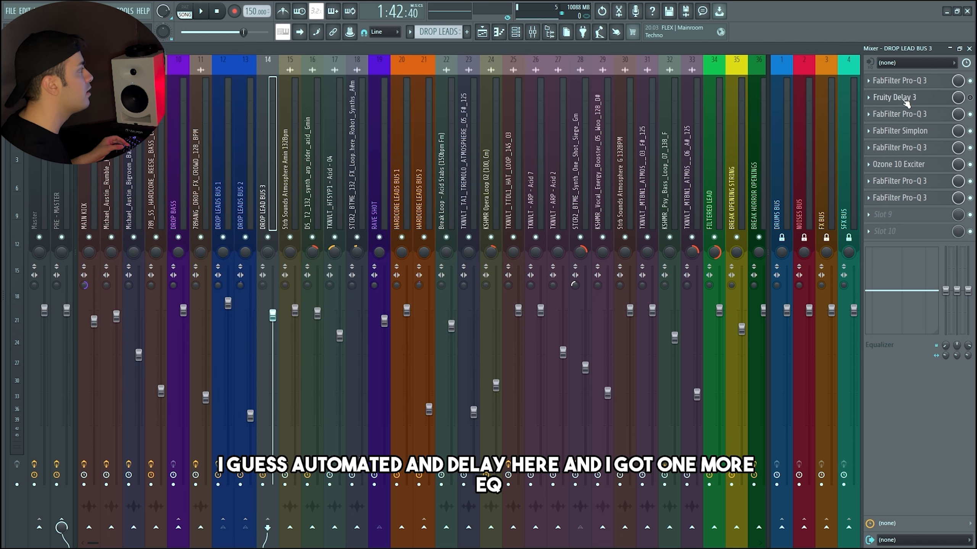
click(922, 115)
click(913, 119)
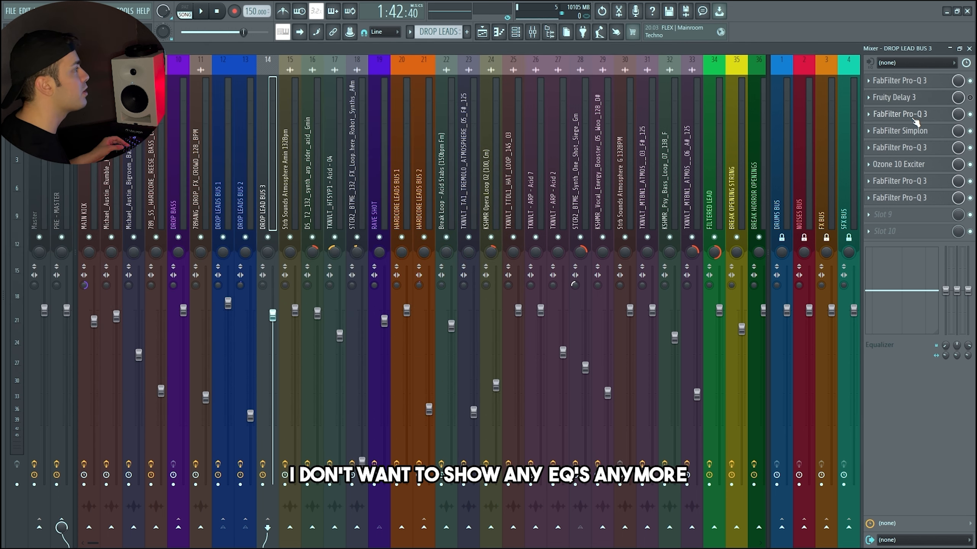
click(919, 149)
click(918, 151)
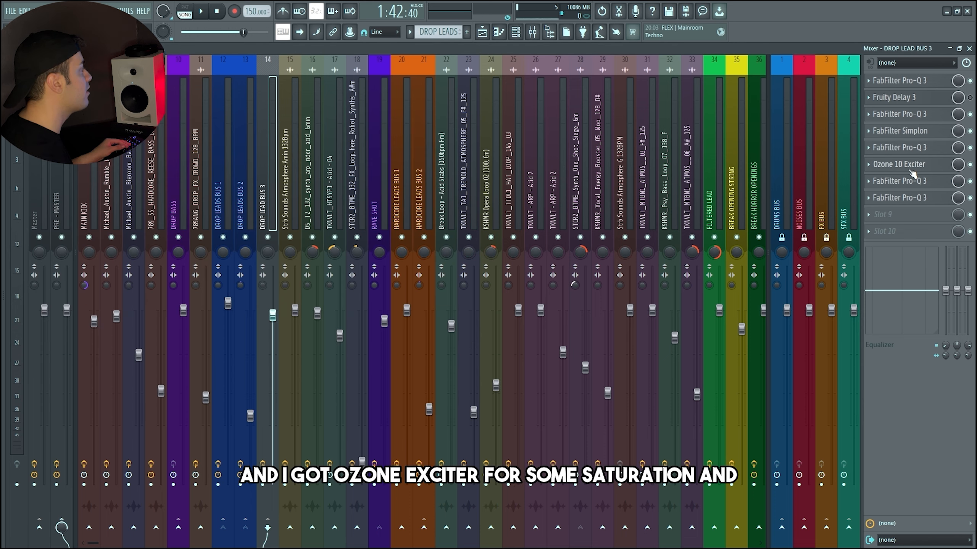
Inspect Ozone 10 Exciter and the final two FabFilter Pro-Q 3 equalizers on DROP LEAD BUS 3
click(900, 164)
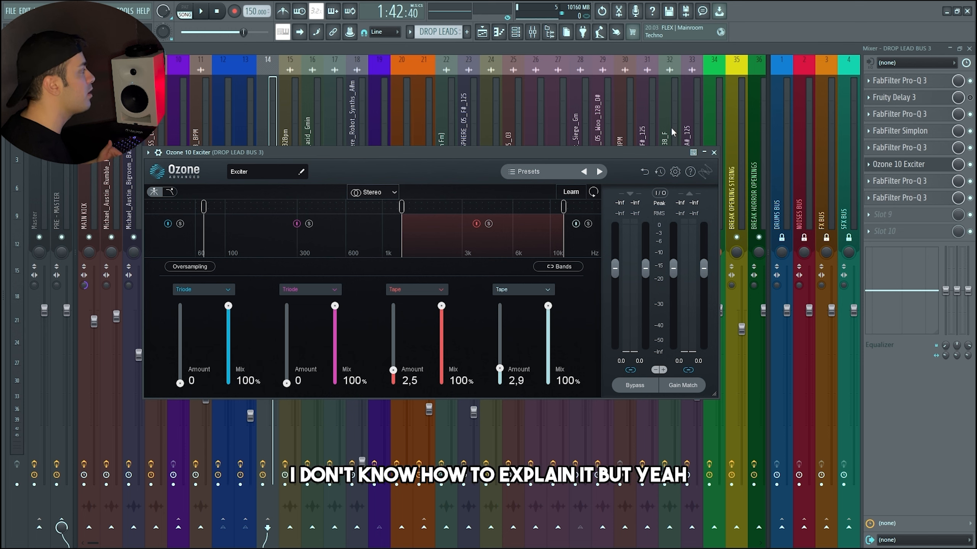
click(714, 153)
click(915, 187)
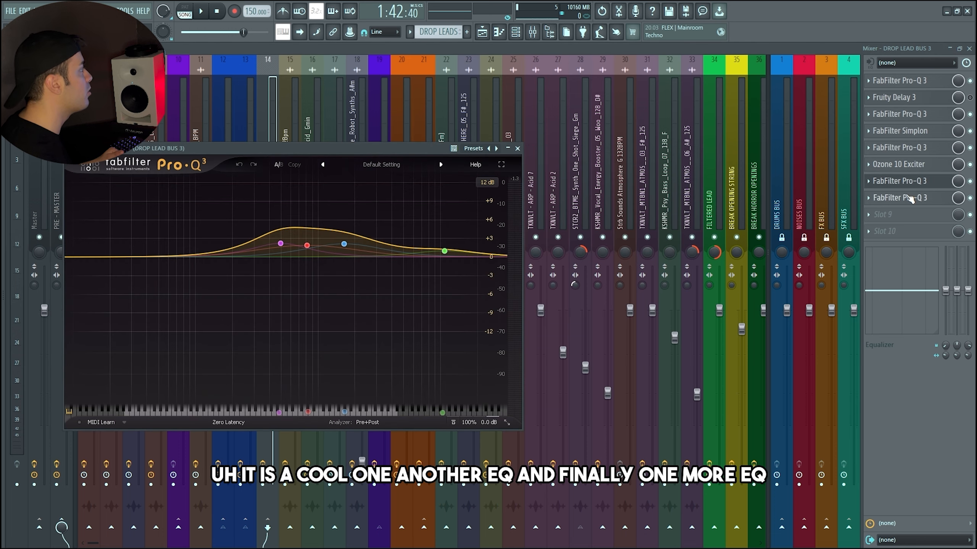
click(910, 197)
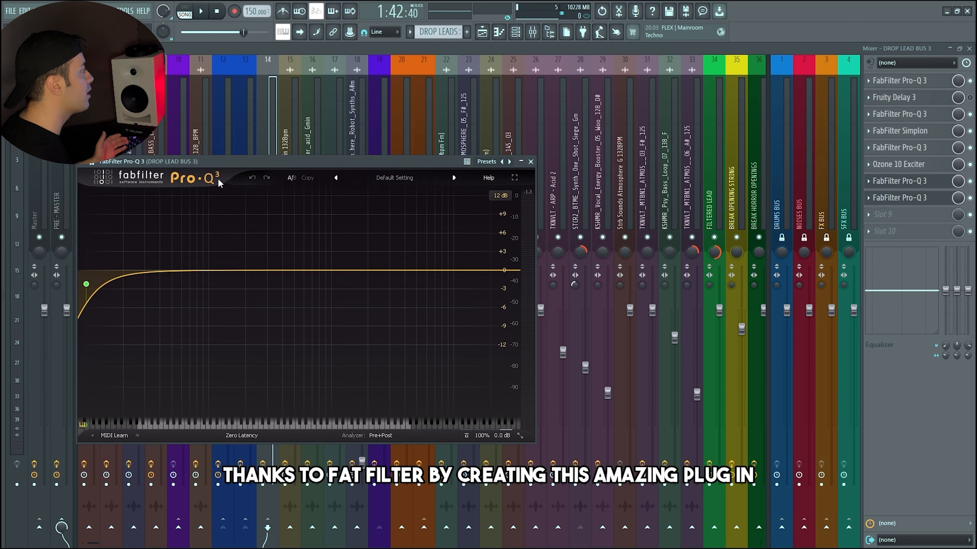
click(531, 163)
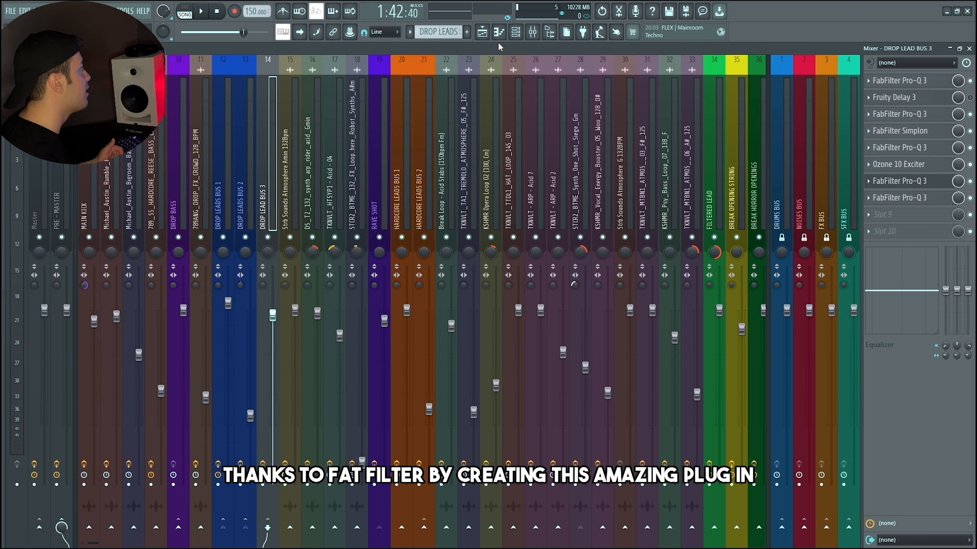
Return to the playlist and unmute the remaining lead tracks from the hardcore leads down to Track 7
click(482, 33)
scroll(477, 85, down, 3)
scroll(449, 84, down, 2)
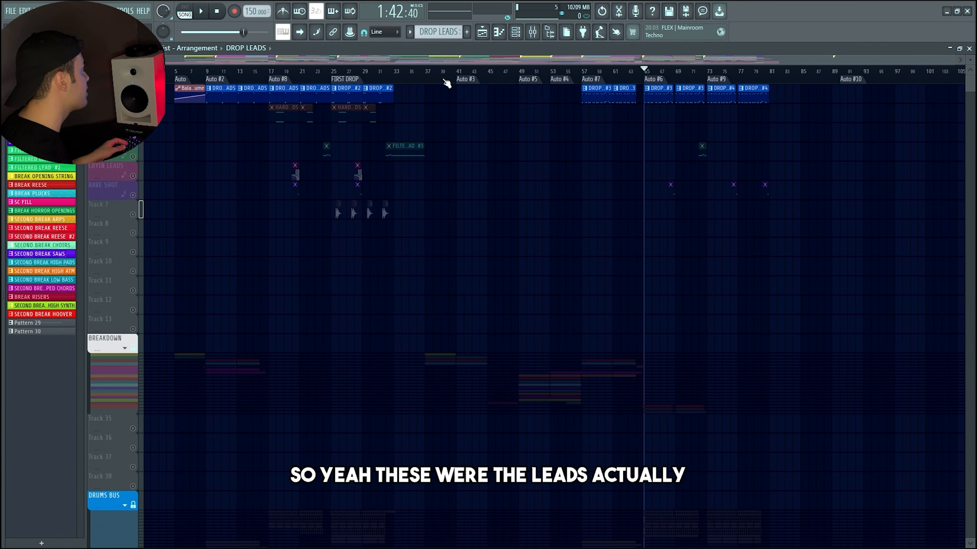
scroll(247, 142, up, 4)
scroll(426, 169, down, 1)
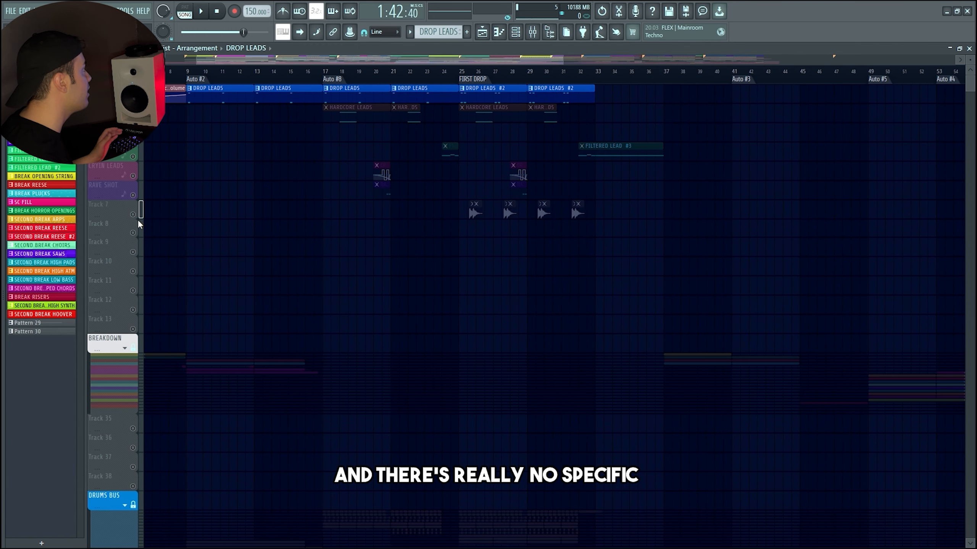
drag(140, 212, 140, 115)
click(133, 119)
scroll(264, 159, up, 1)
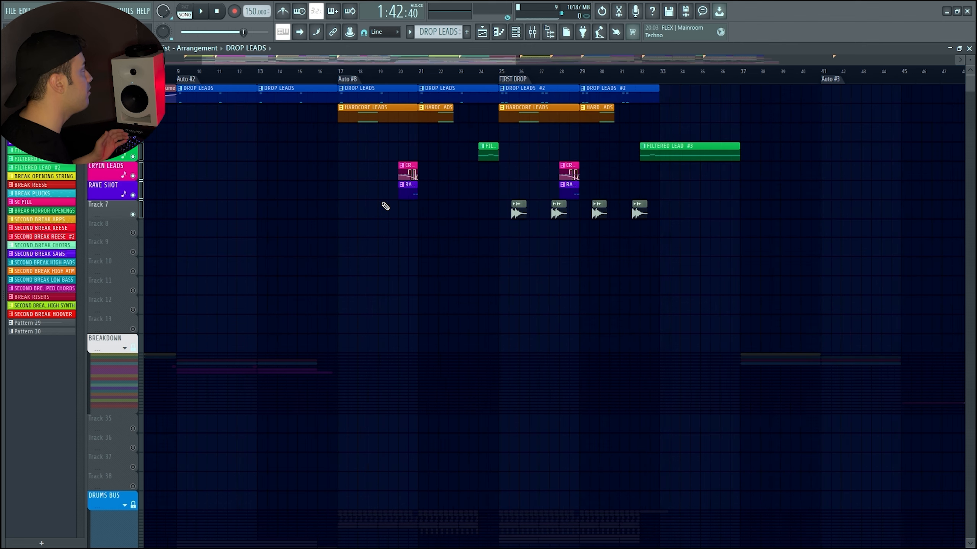
scroll(423, 76, up, 2)
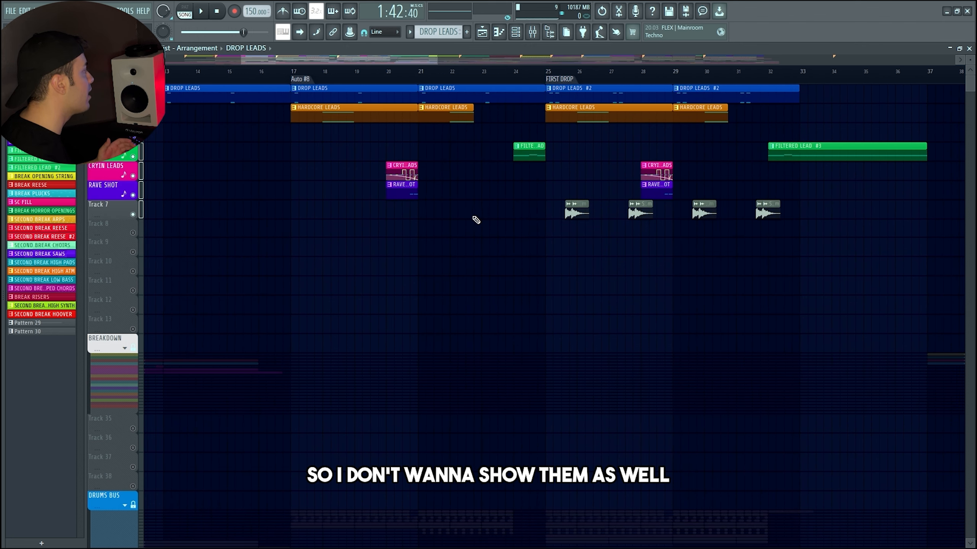
scroll(480, 76, down, 5)
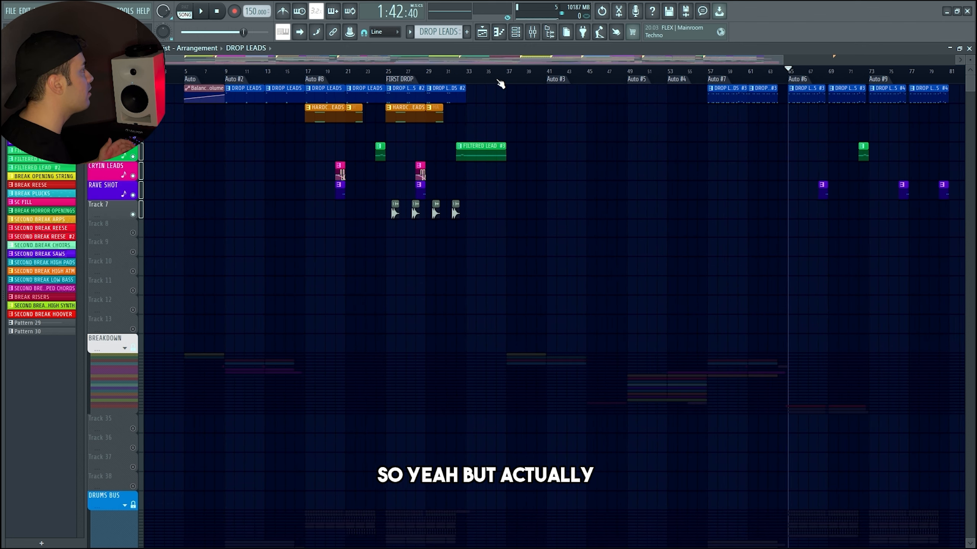
scroll(277, 77, up, 3)
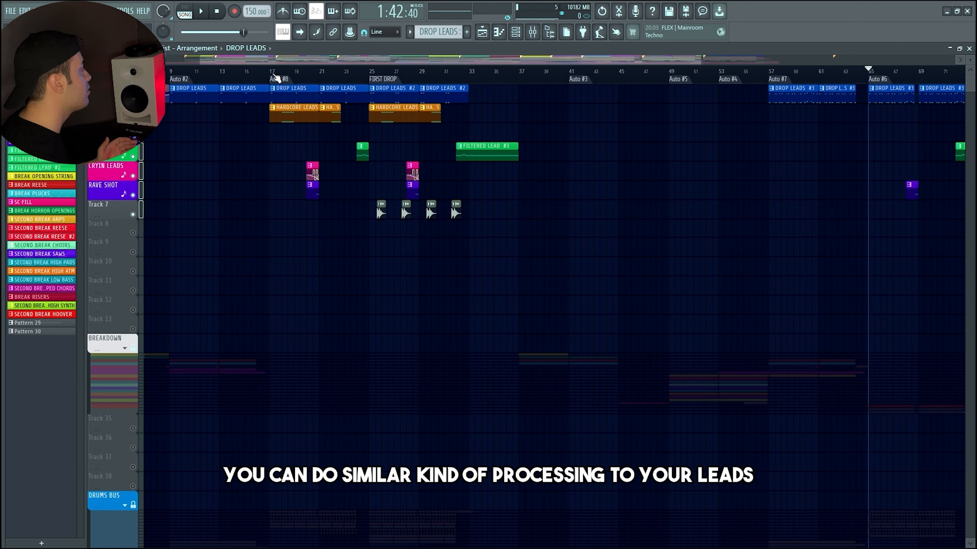
click(533, 33)
click(533, 34)
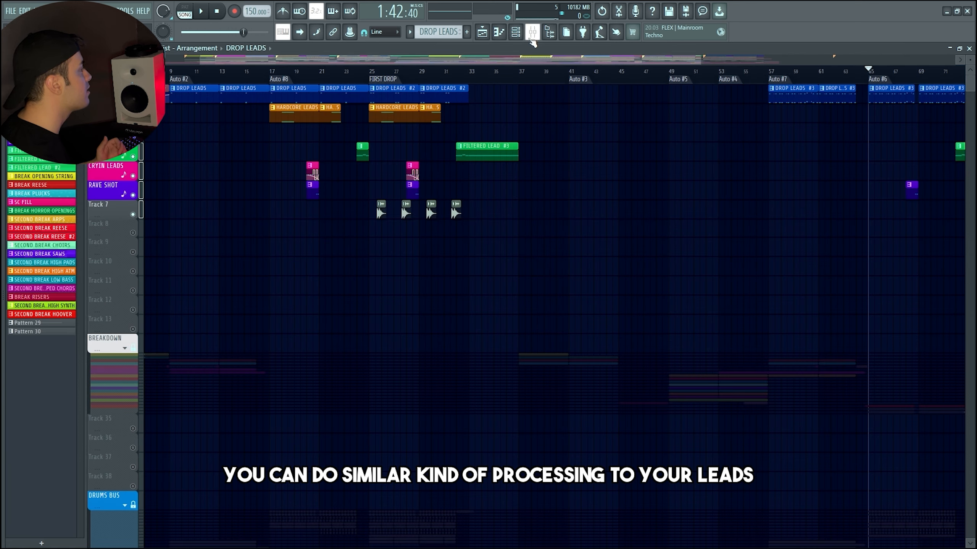
Expand the DRUMS BUS group in the playlist and unmute its drum tracks
scroll(488, 77, down, 3)
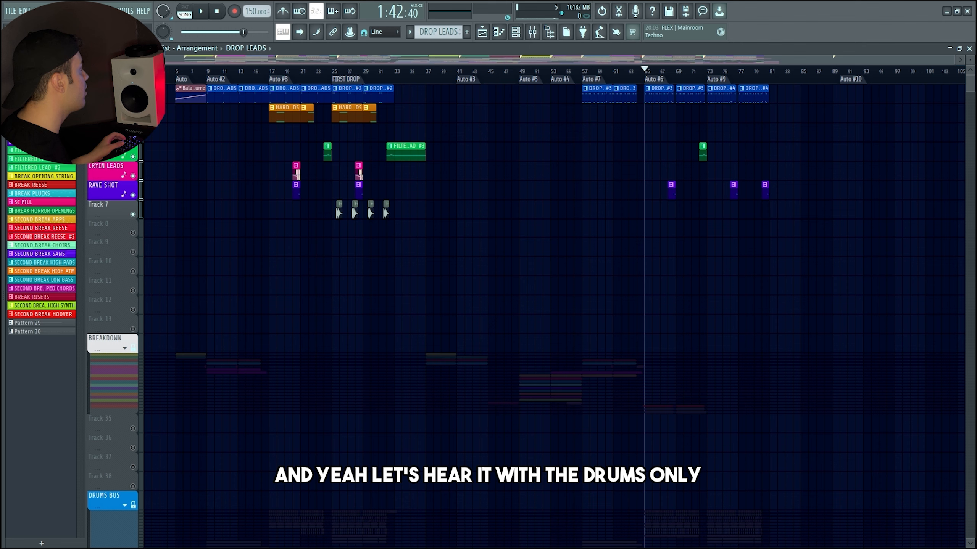
scroll(250, 225, down, 5)
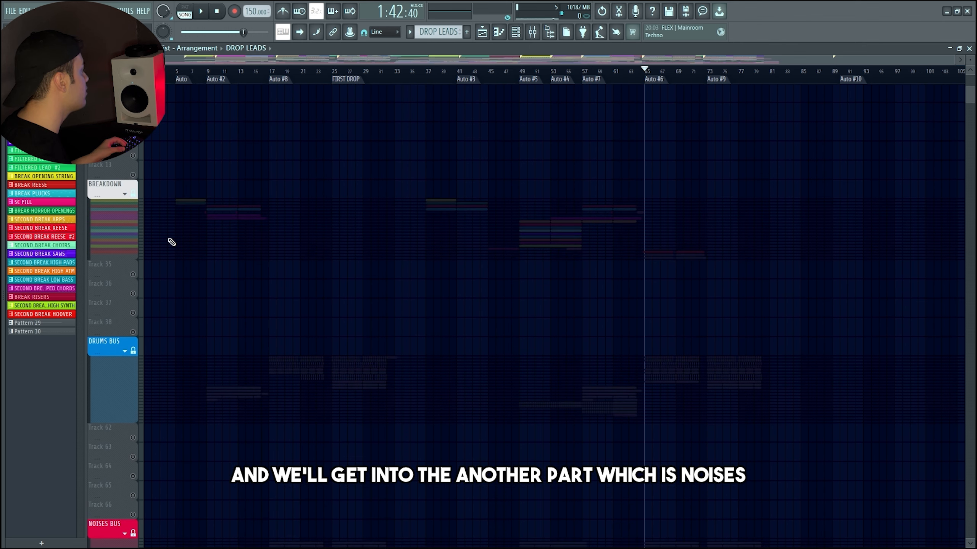
click(125, 351)
scroll(246, 312, down, 5)
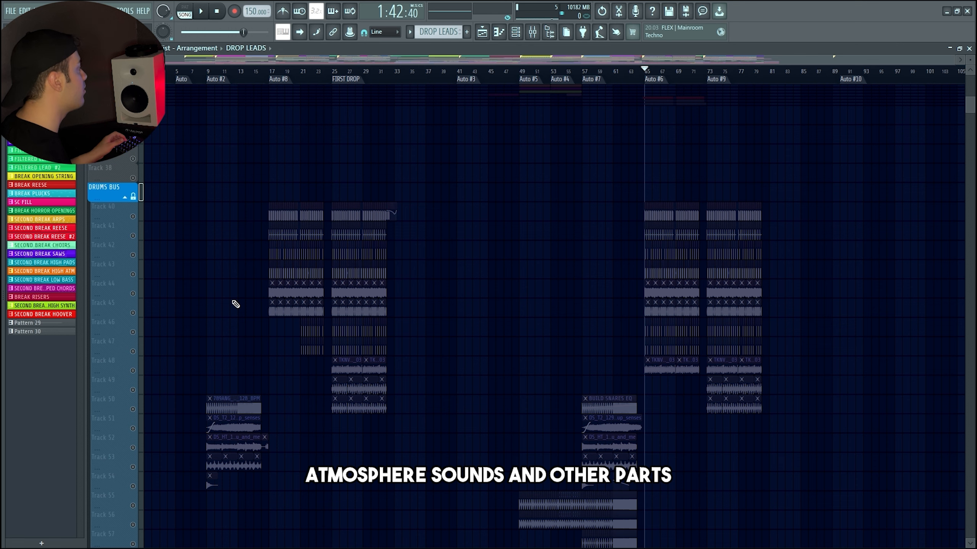
scroll(127, 199, down, 2)
drag(141, 171, 128, 365)
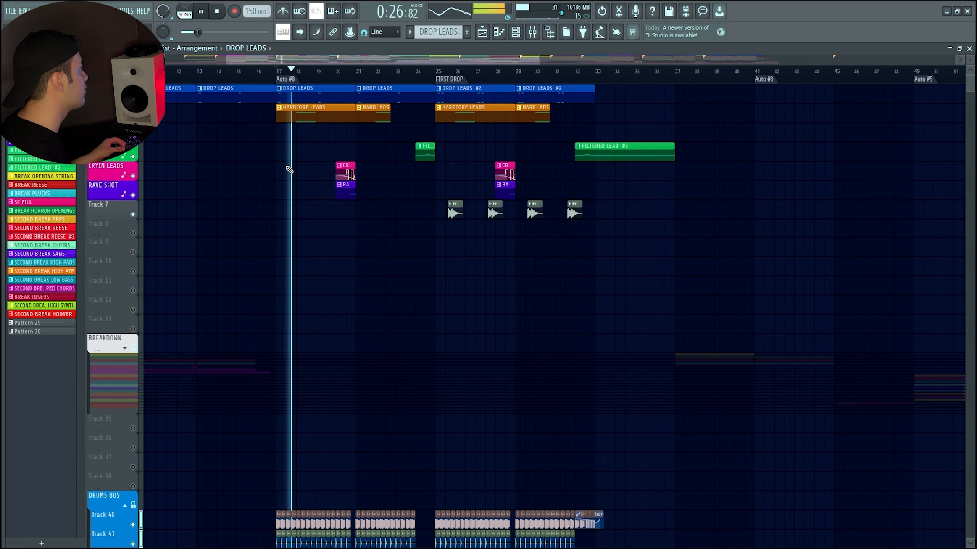
Play the leads together with the drums from bar 17, and go down to the NOISES BUS group
scroll(290, 174, down, 11)
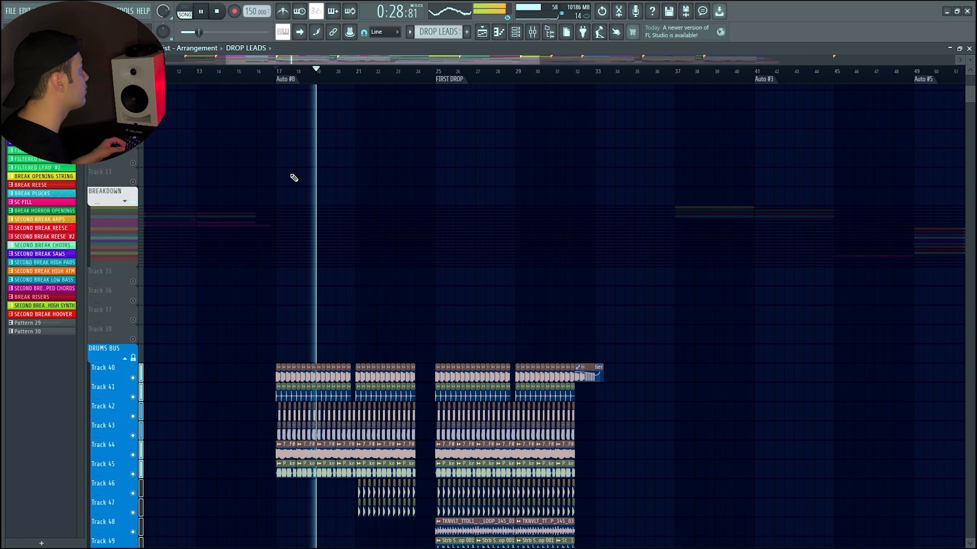
scroll(301, 176, up, 7)
scroll(311, 170, up, 4)
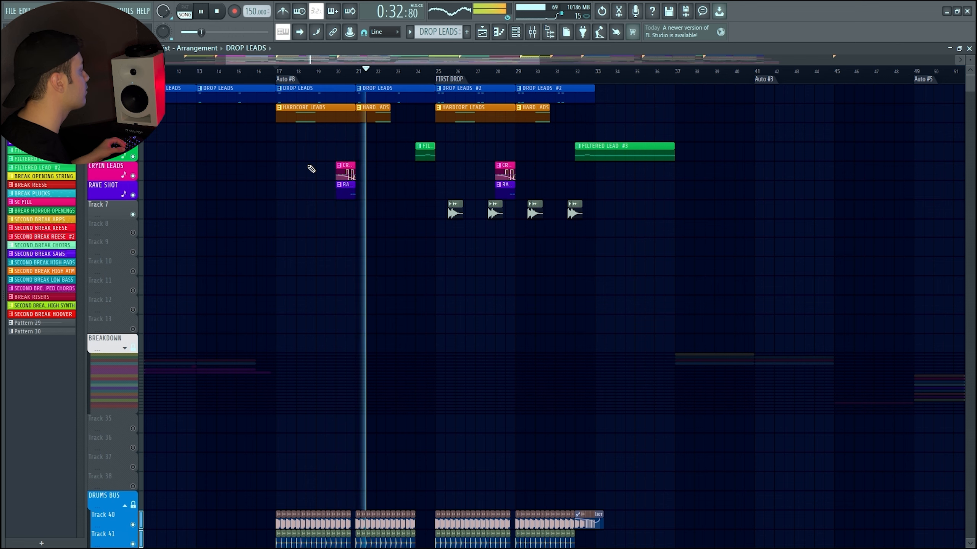
scroll(327, 173, down, 2)
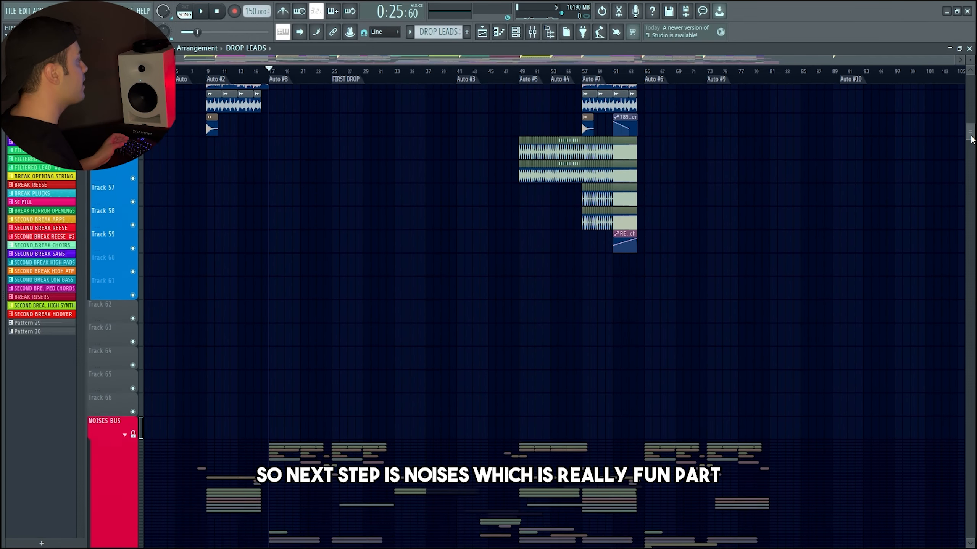
drag(971, 139, 971, 152)
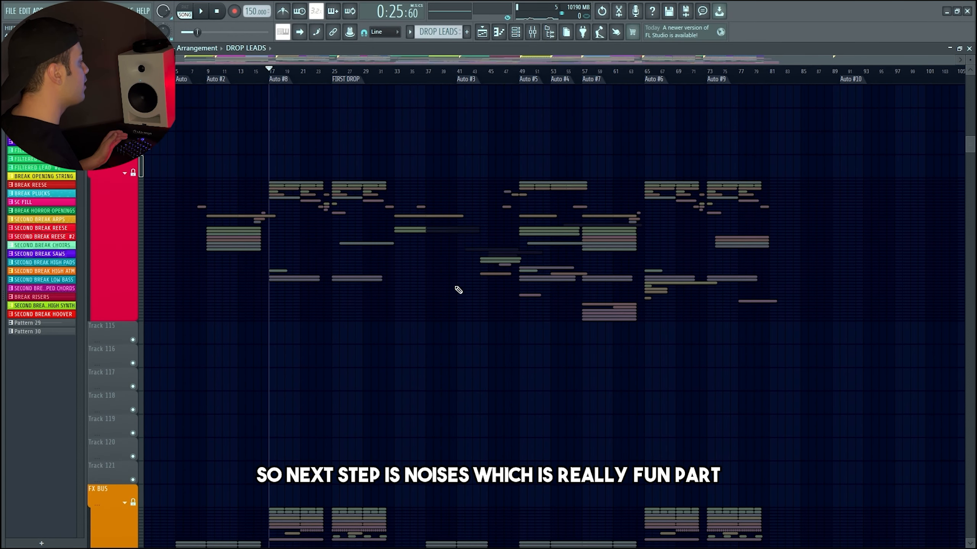
Expand the NOISES BUS group in the playlist and solo all its tracks down to Track 114
scroll(155, 257, up, 3)
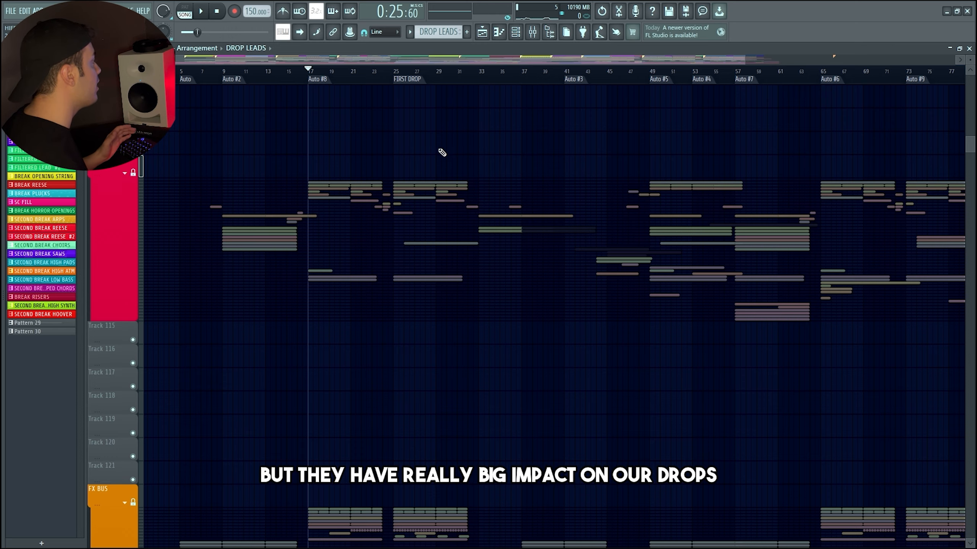
scroll(394, 159, up, 2)
click(126, 177)
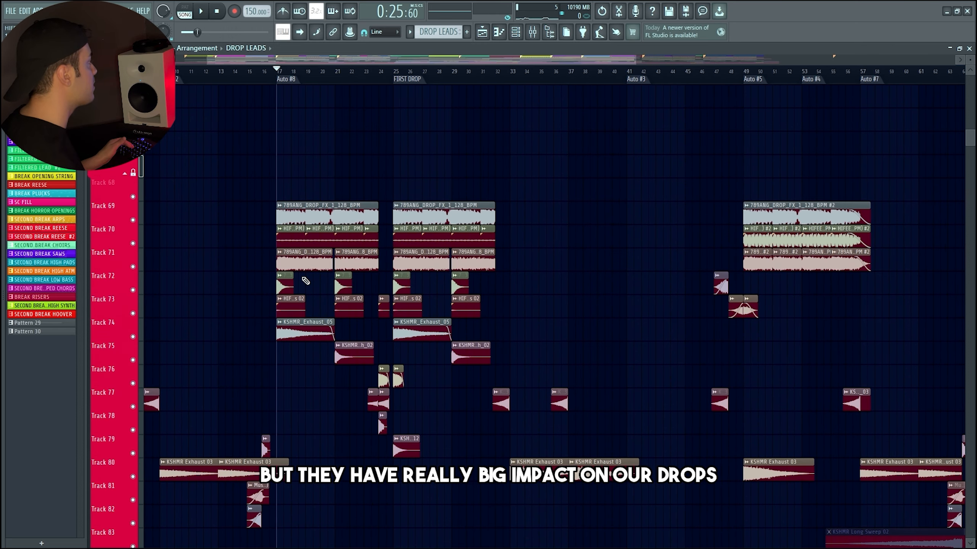
scroll(313, 283, down, 4)
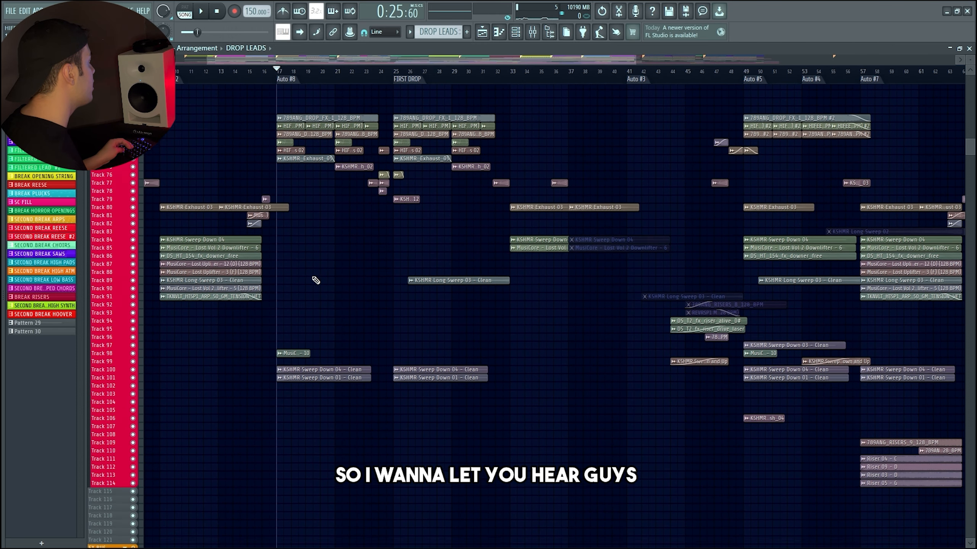
scroll(332, 249, up, 1)
shift+right_click(135, 482)
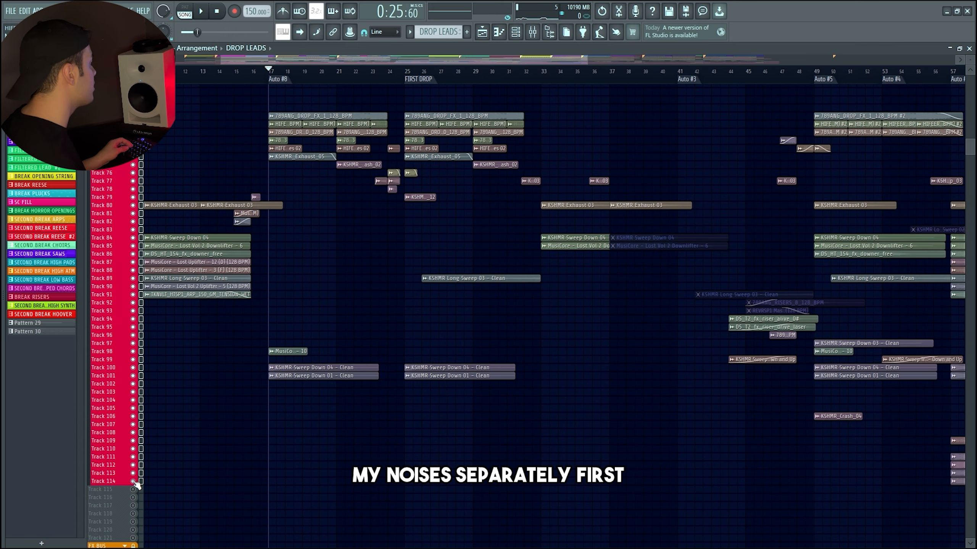
Play the noise tracks on their own from bar 17 through the first drop section, and stop
scroll(214, 391, up, 1)
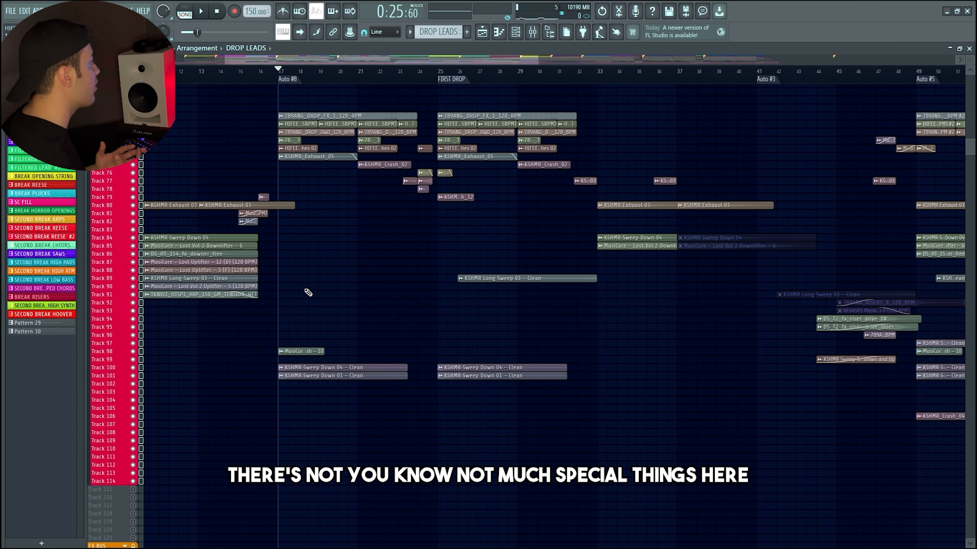
scroll(302, 284, up, 1)
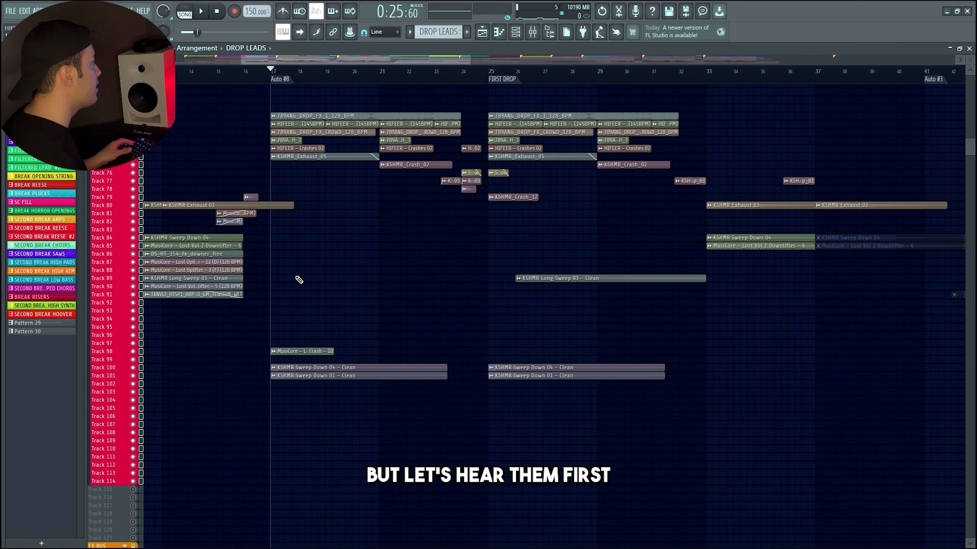
scroll(300, 275, up, 2)
key(space)
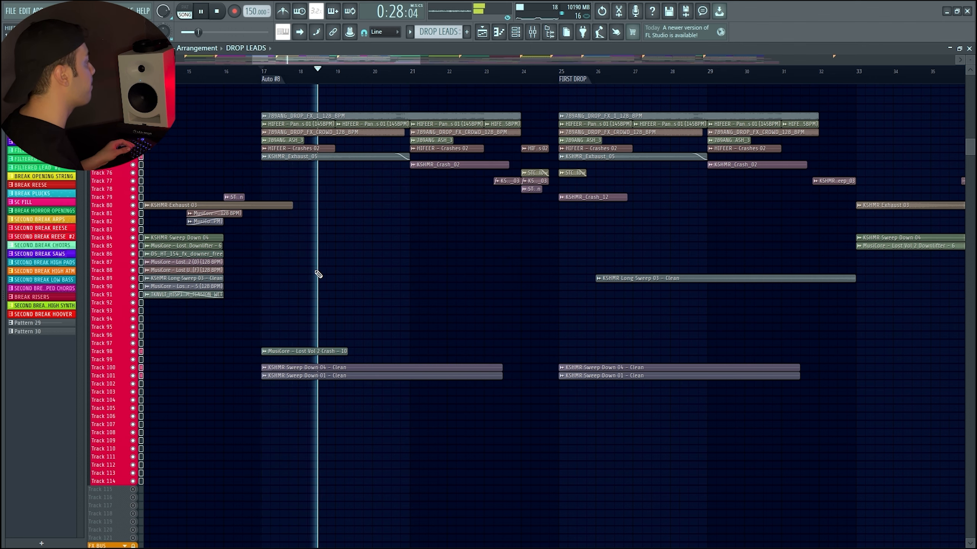
scroll(317, 273, down, 1)
scroll(319, 269, down, 2)
scroll(319, 267, up, 1)
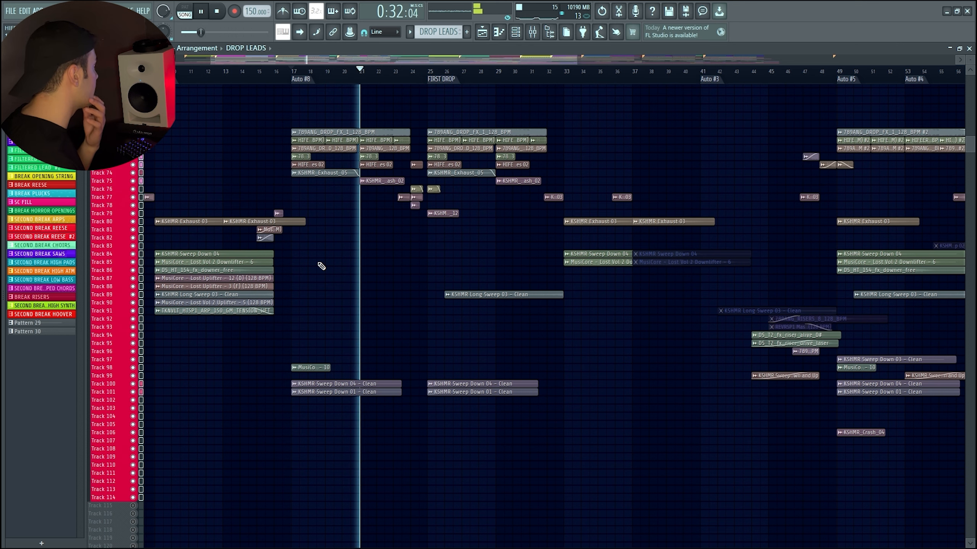
scroll(323, 250, up, 2)
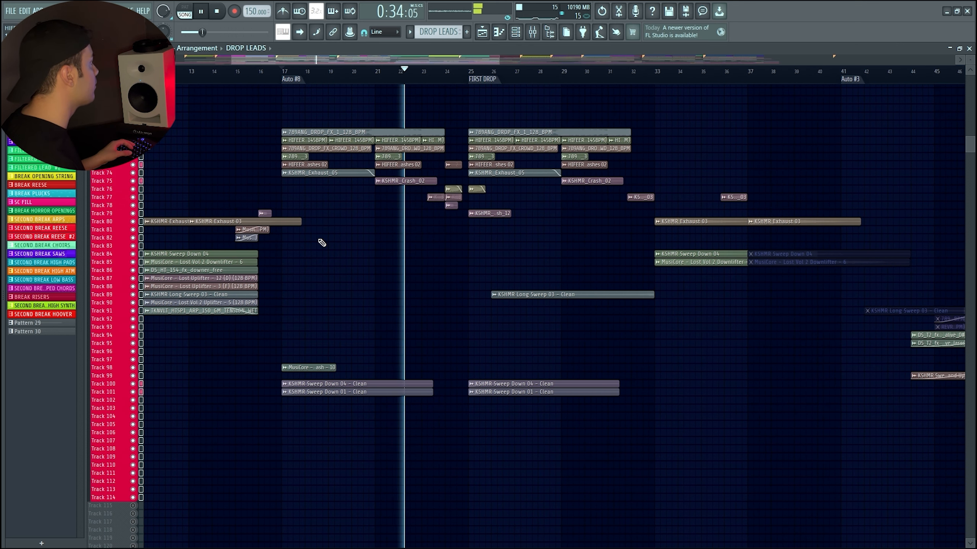
key(space)
scroll(325, 234, up, 2)
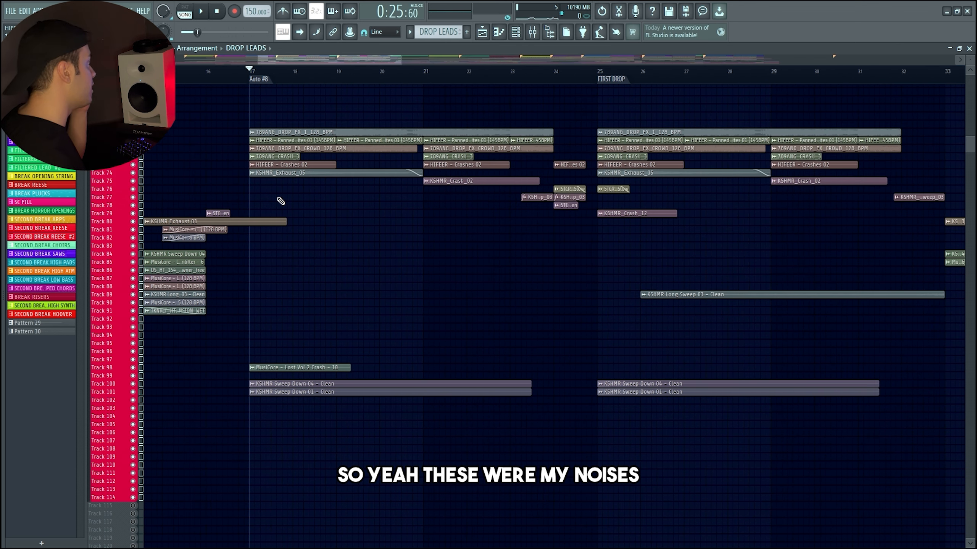
Solo the HIFEER Panned Whites 01 track, inspect its audio clip's pan setting, and audition it from bar 17
scroll(273, 218, up, 5)
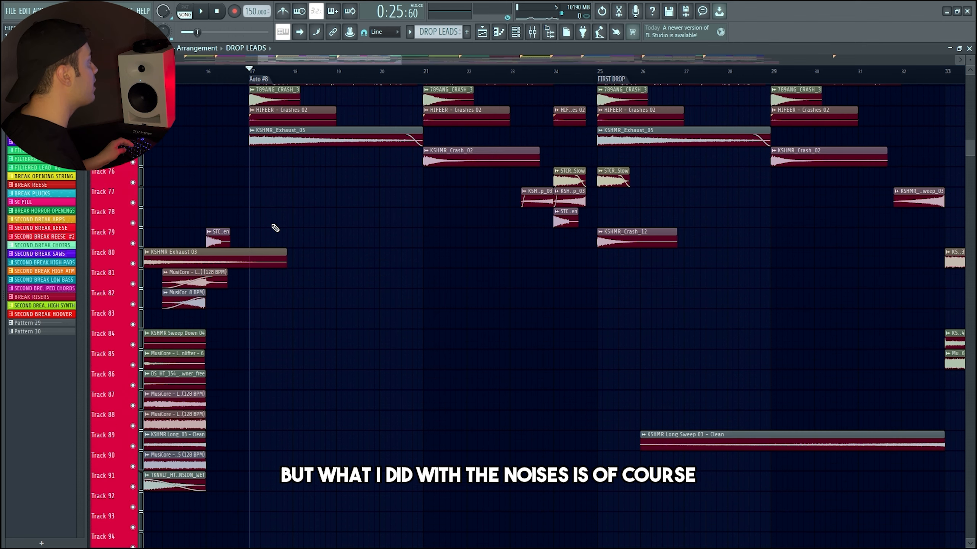
scroll(258, 234, up, 2)
scroll(258, 235, up, 1)
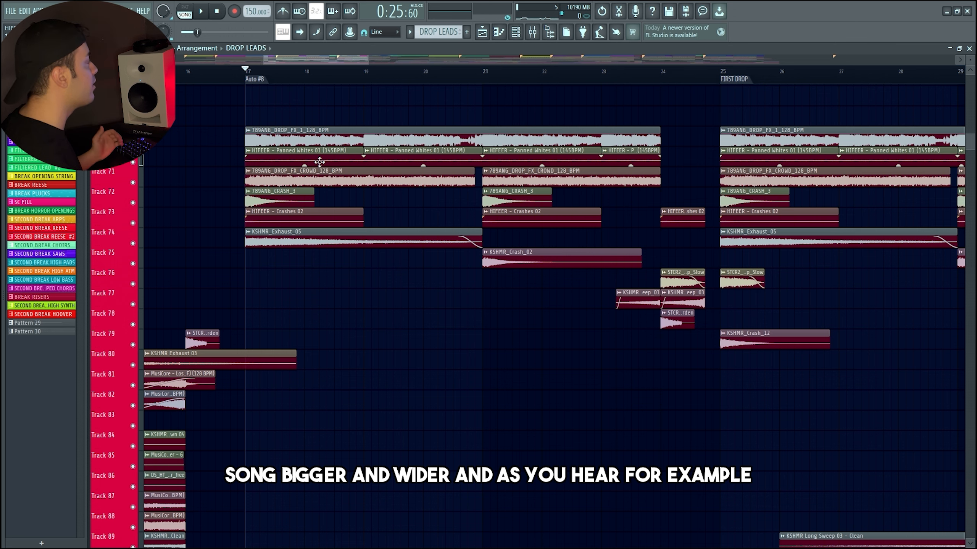
right_click(132, 163)
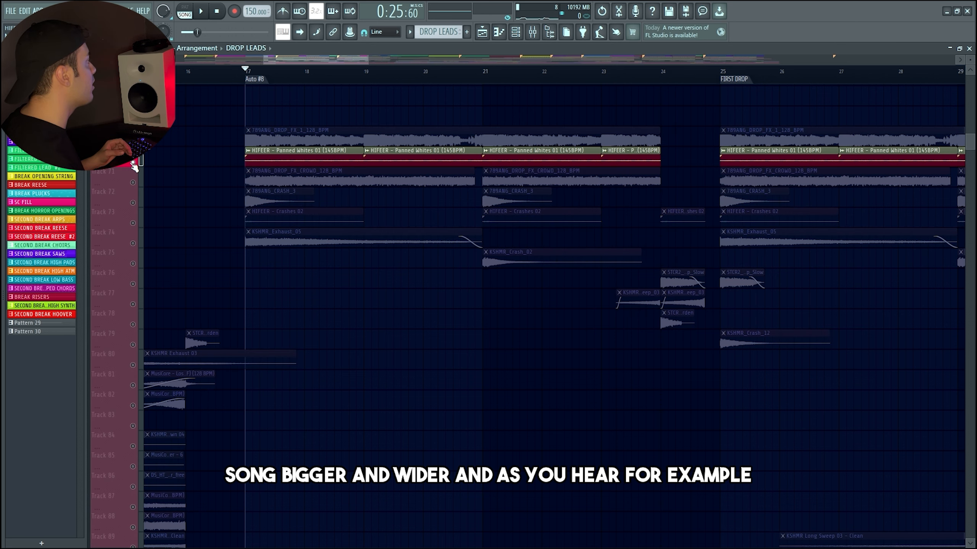
double_click(284, 153)
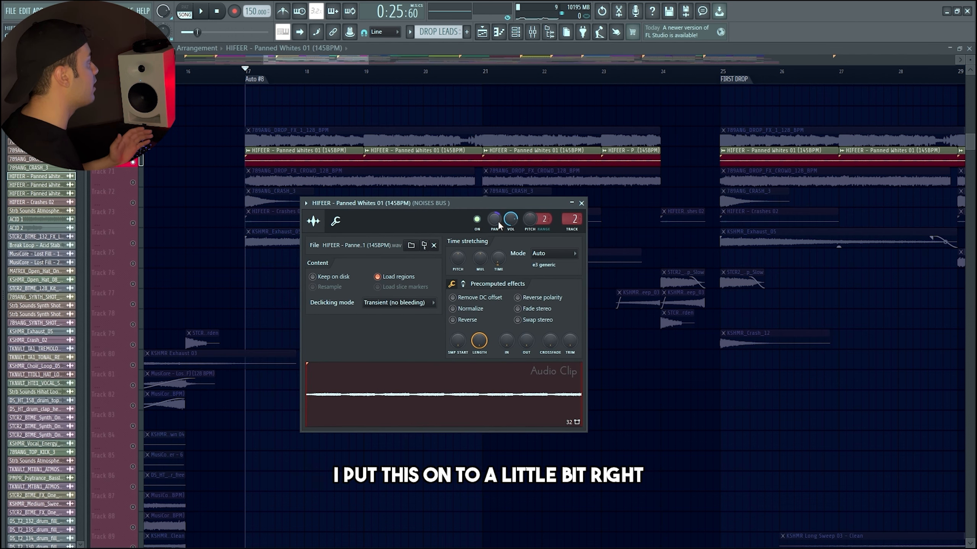
click(355, 169)
key(space)
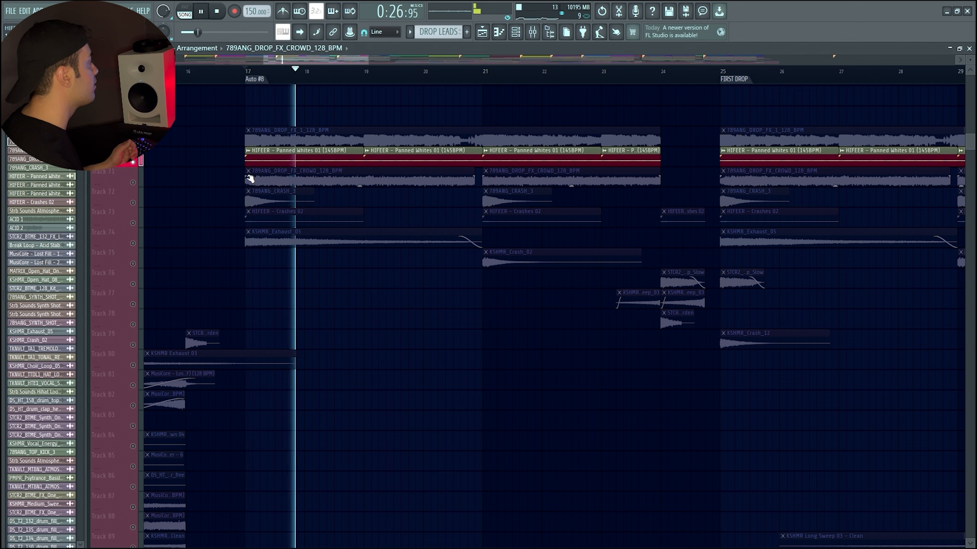
key(space)
Solo Track 71 with the 789ANG_DROP_FX_CROWD clips, inspect the clip's settings, and audition it
right_click(131, 173)
click(157, 191)
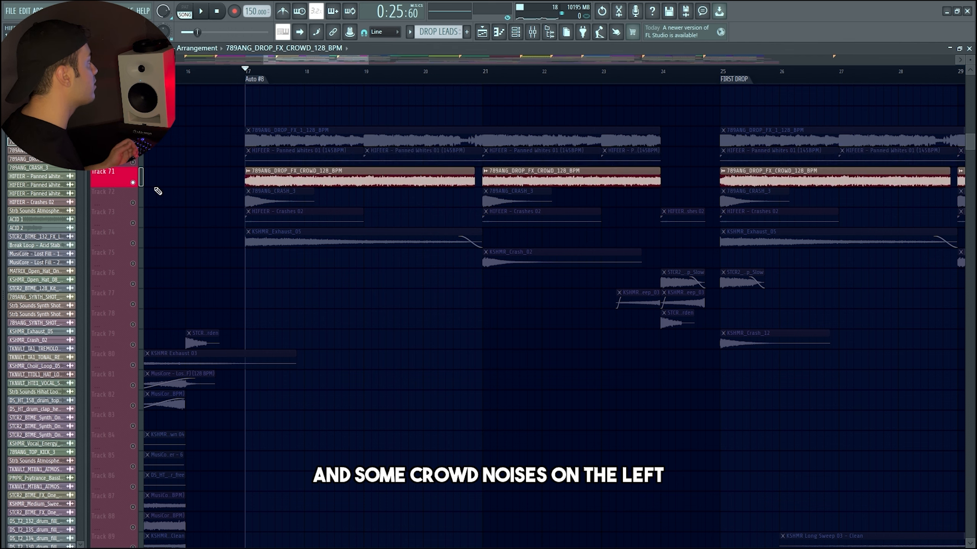
double_click(297, 179)
key(space)
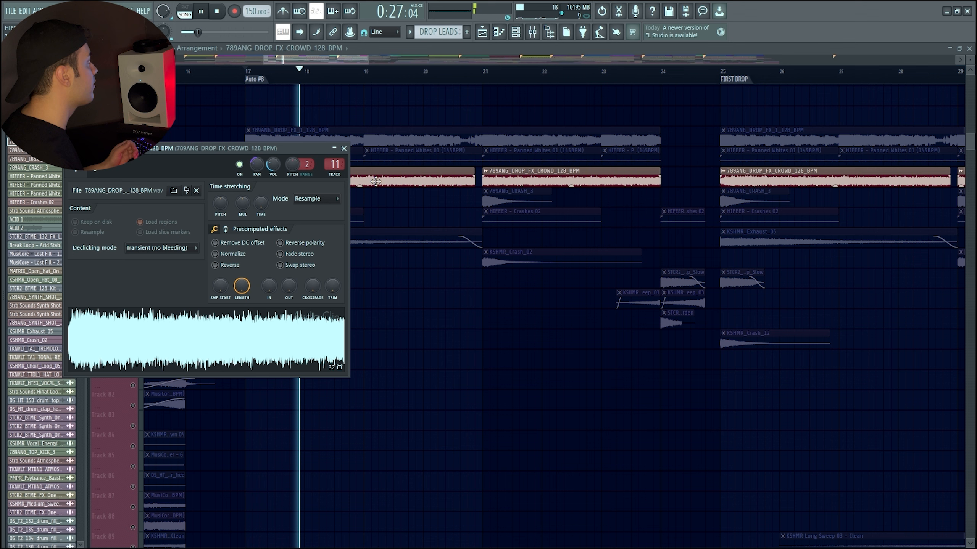
click(376, 181)
key(space)
Unmute the Panned Whites track and play it together with the crowd noises
click(132, 162)
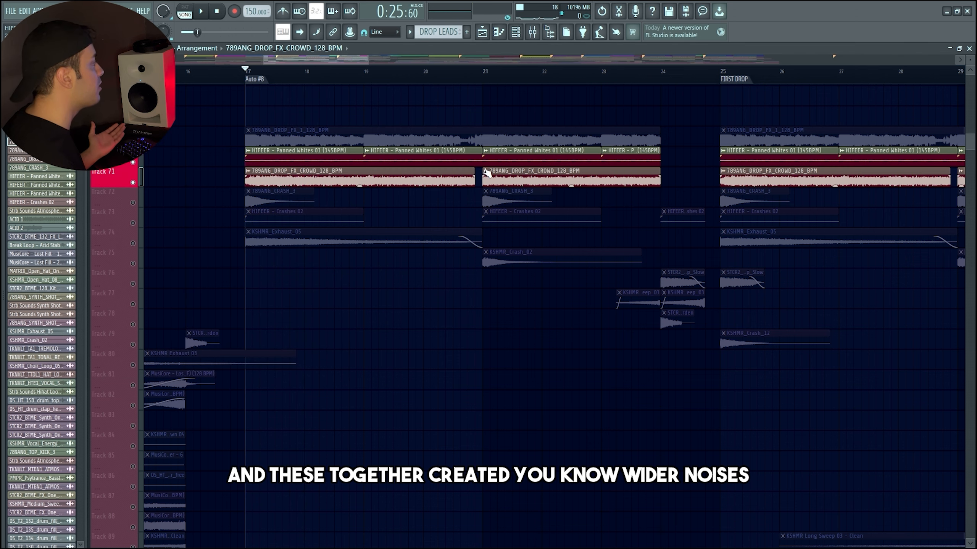
key(space)
scroll(446, 189, down, 1)
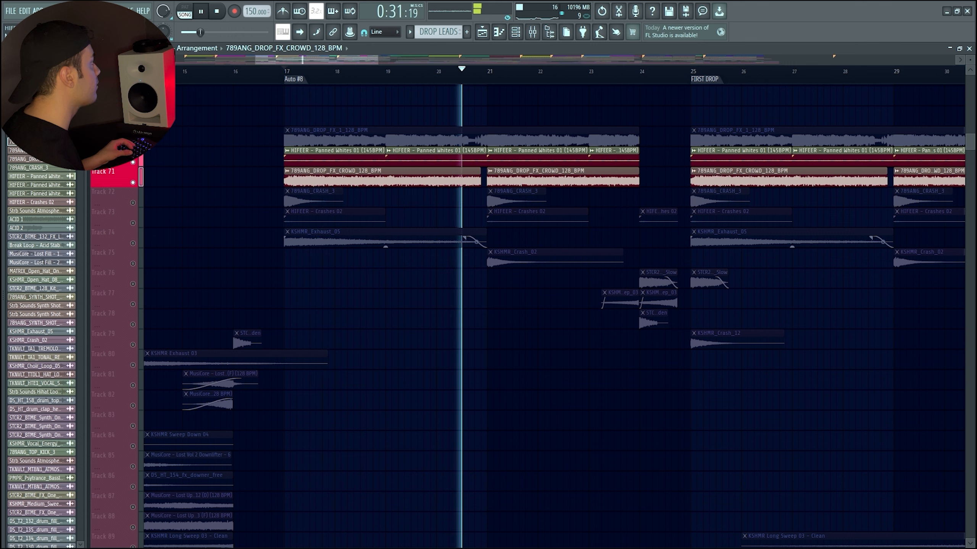
Unmute the DROP_FX_1 track and Tracks 72 to 74, stopping the playback
click(133, 142)
key(space)
scroll(221, 242, down, 3)
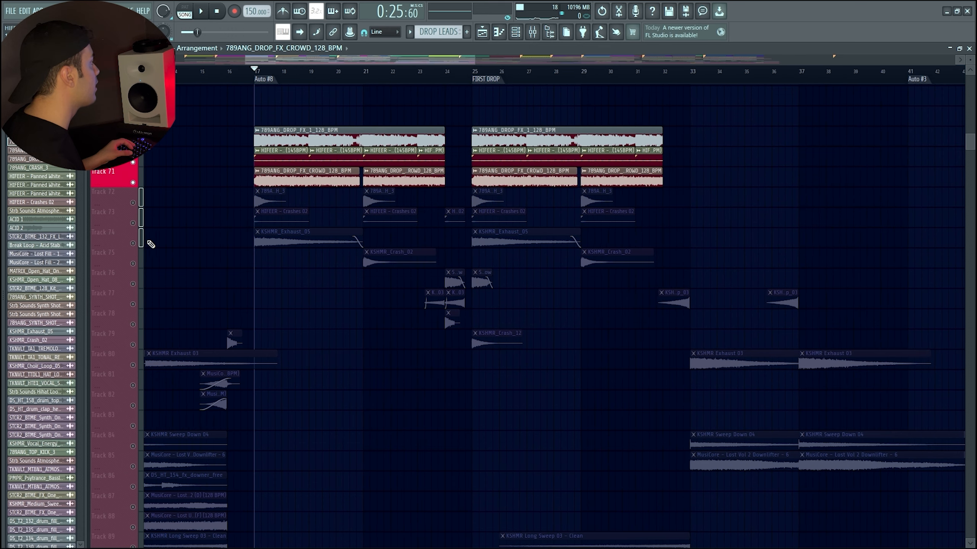
click(133, 243)
scroll(244, 273, up, 2)
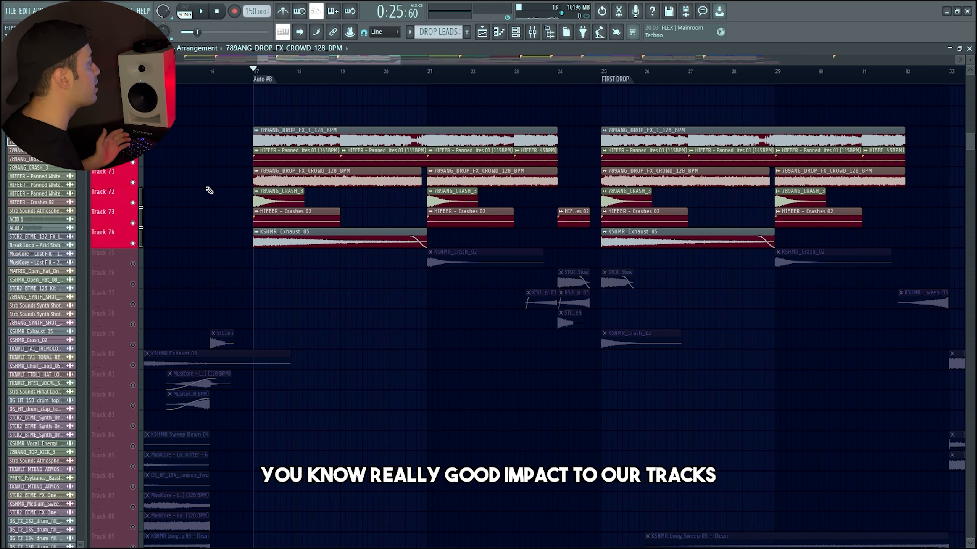
Unmute the remaining NOISES BUS tracks from Track 75 down to Track 114
scroll(179, 293, down, 5)
scroll(184, 238, down, 3)
scroll(157, 177, down, 2)
drag(123, 115, 131, 544)
click(133, 546)
scroll(157, 359, down, 4)
scroll(158, 358, up, 8)
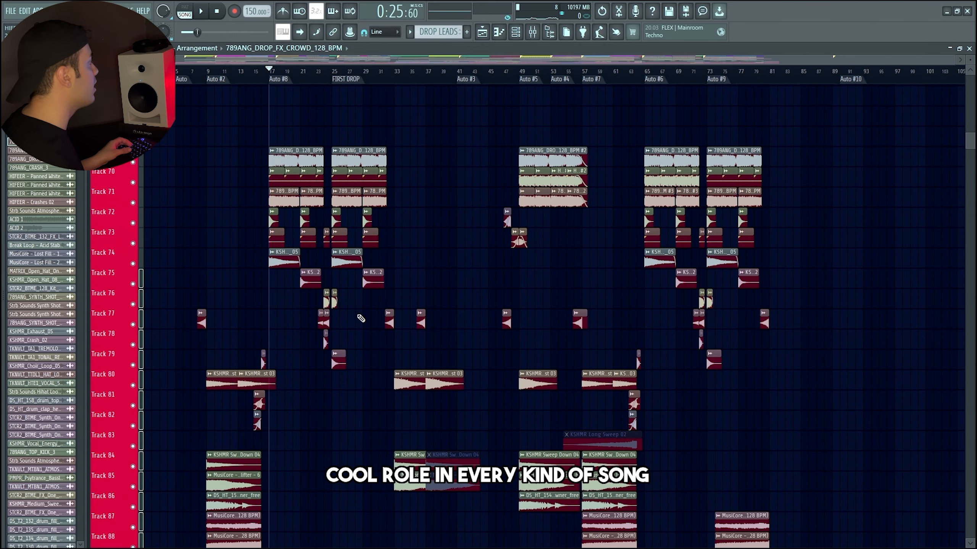
scroll(256, 327, up, 5)
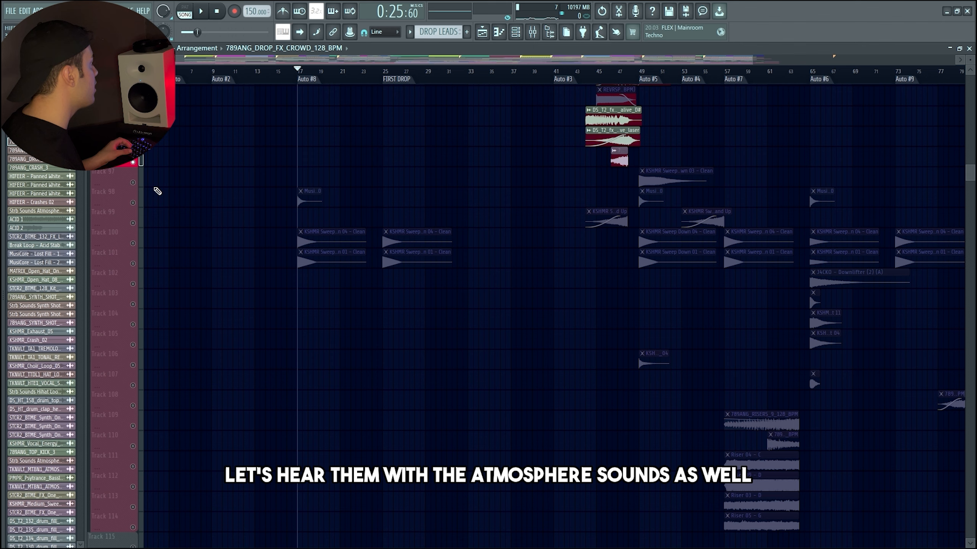
drag(143, 185, 132, 525)
click(133, 527)
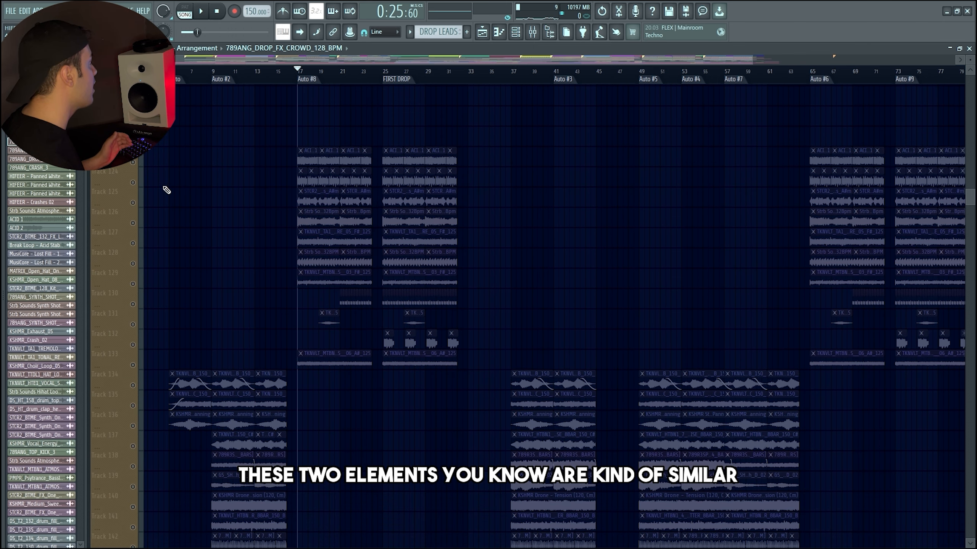
Unmute the drop atmosphere tracks of the FX BUS group, Tracks 123 to 133
drag(142, 203, 142, 367)
click(133, 365)
scroll(314, 258, up, 3)
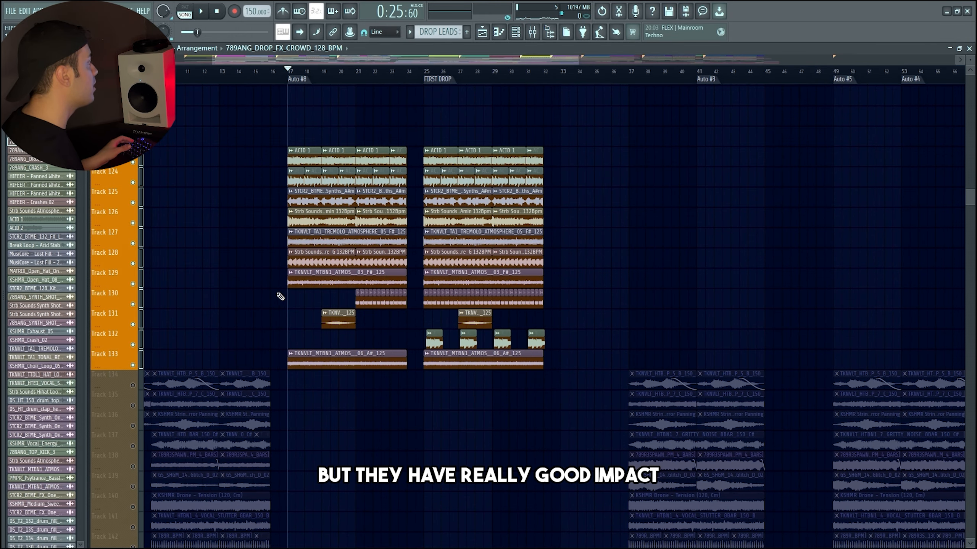
scroll(280, 296, up, 2)
Play the atmosphere sounds from bar 17 into the FIRST DROP section, and stop
key(space)
scroll(309, 155, up, 2)
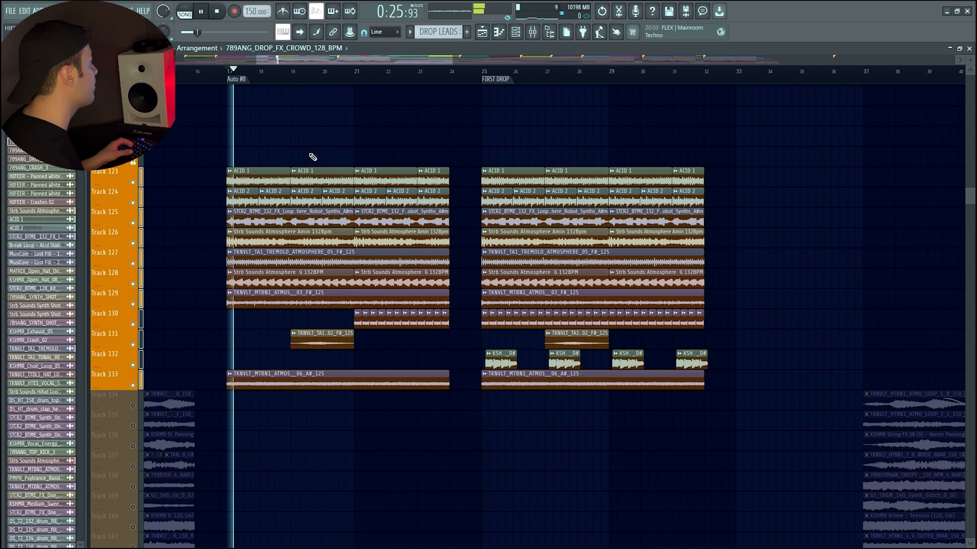
scroll(307, 153, down, 1)
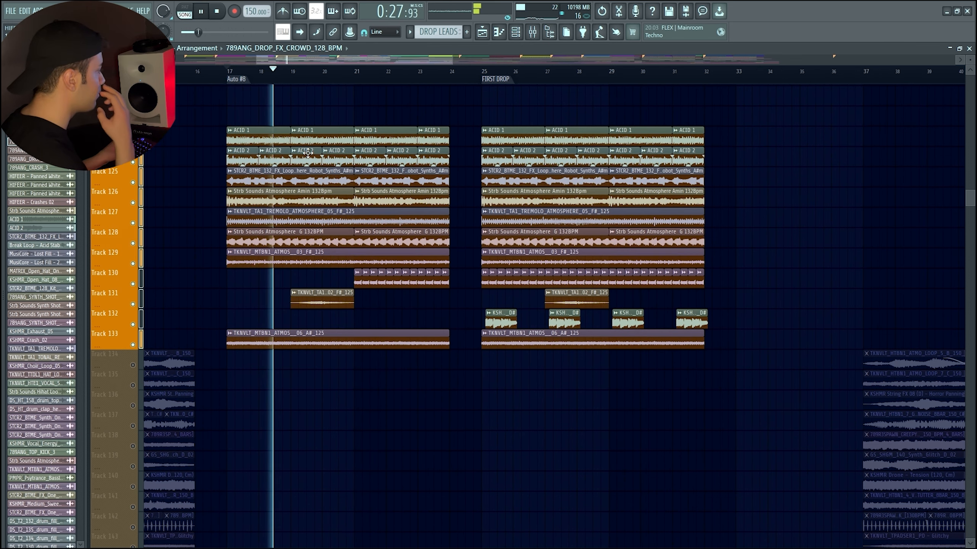
scroll(307, 152, down, 2)
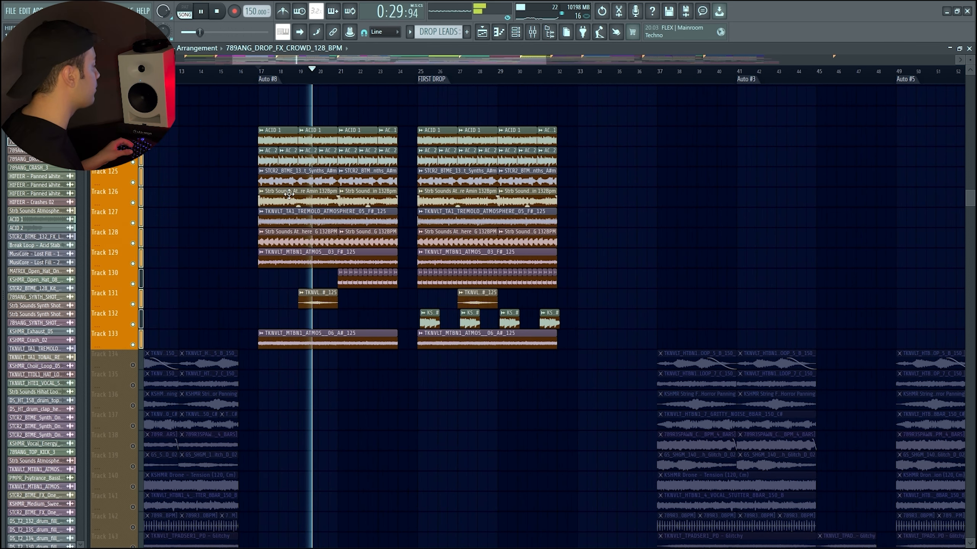
scroll(260, 209, up, 1)
scroll(260, 209, up, 1)
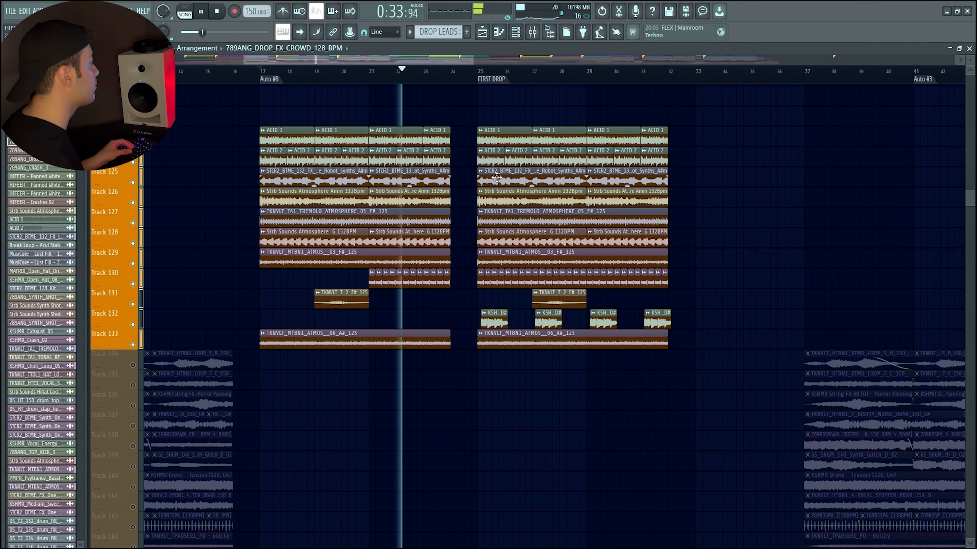
scroll(483, 182, up, 3)
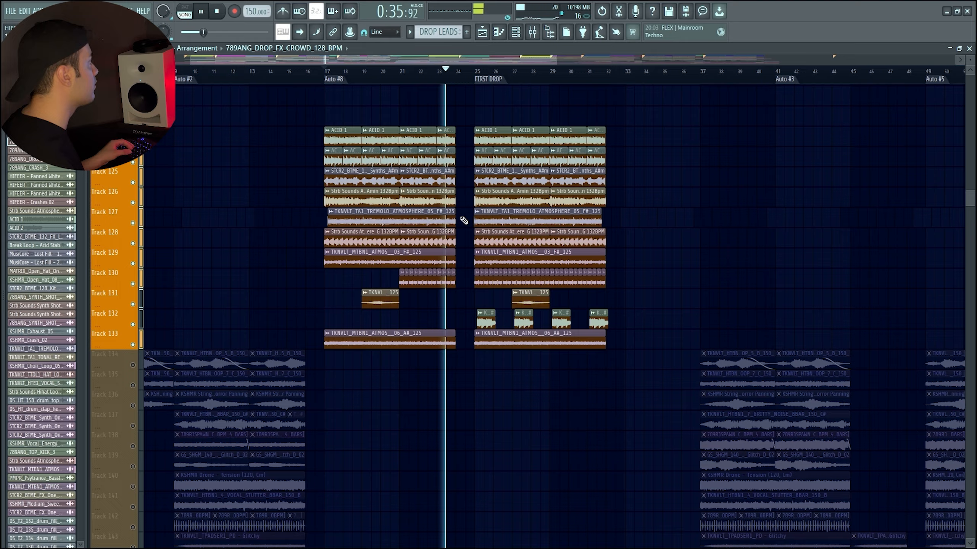
scroll(492, 318, up, 4)
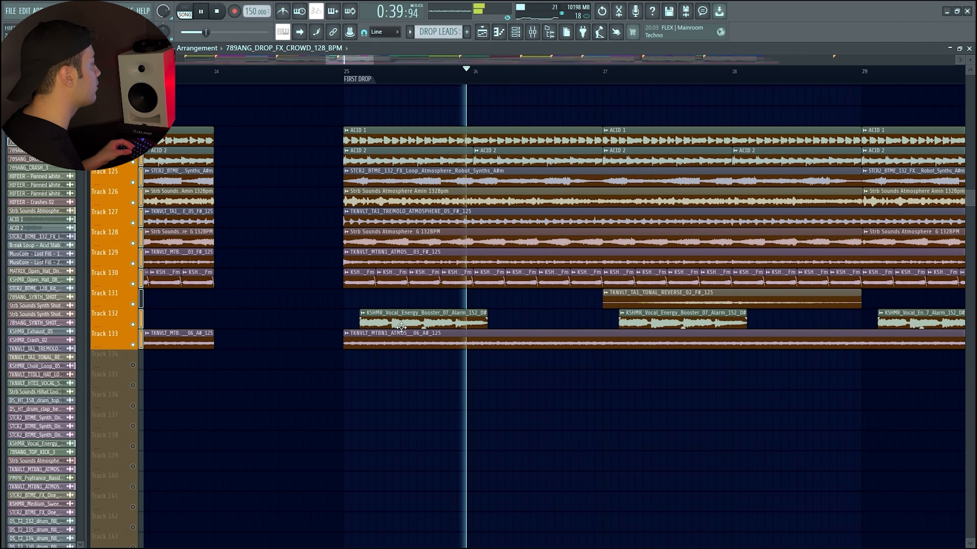
scroll(528, 333, down, 6)
key(space)
scroll(412, 245, up, 1)
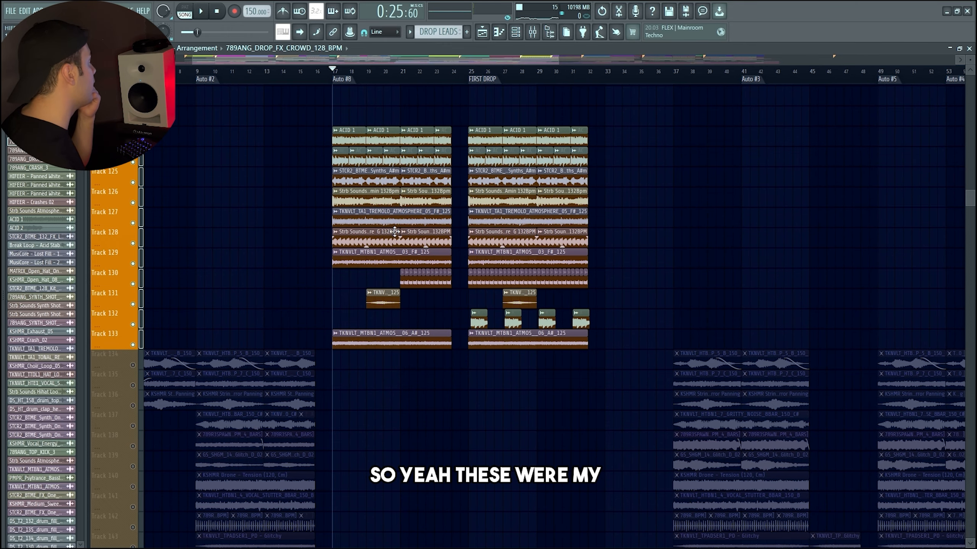
Unmute all NOISES BUS tracks down to Track 114 alongside the atmosphere tracks
scroll(395, 232, up, 10)
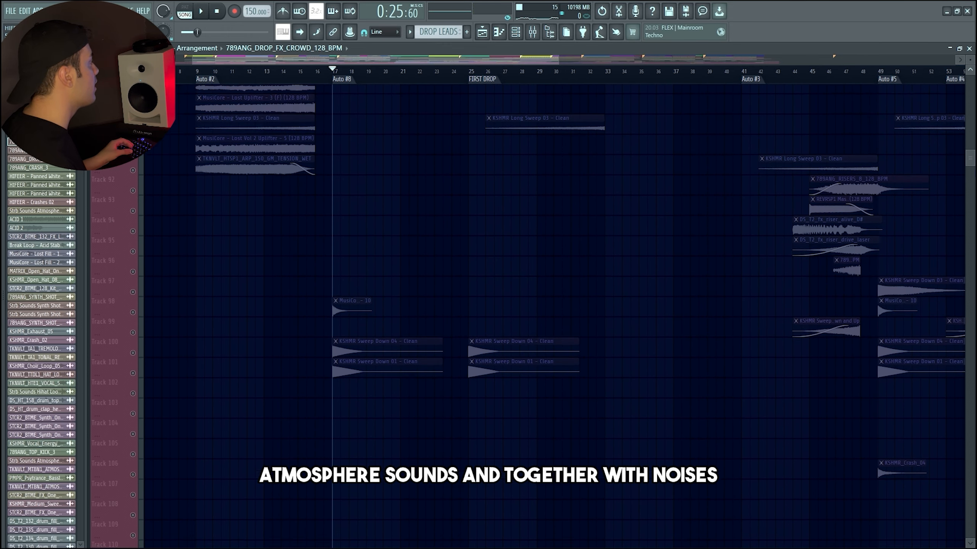
scroll(433, 349, down, 4)
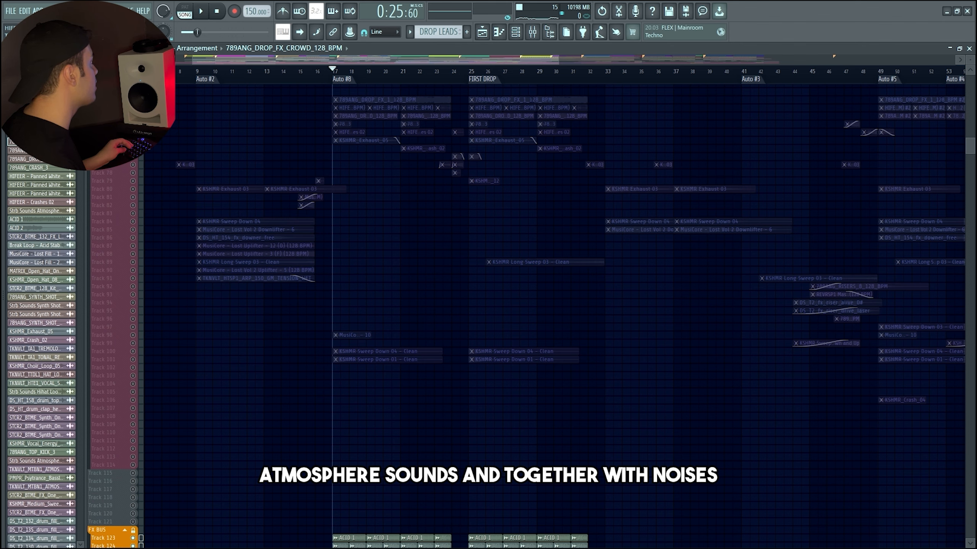
drag(143, 100, 146, 416)
click(138, 465)
scroll(553, 315, down, 6)
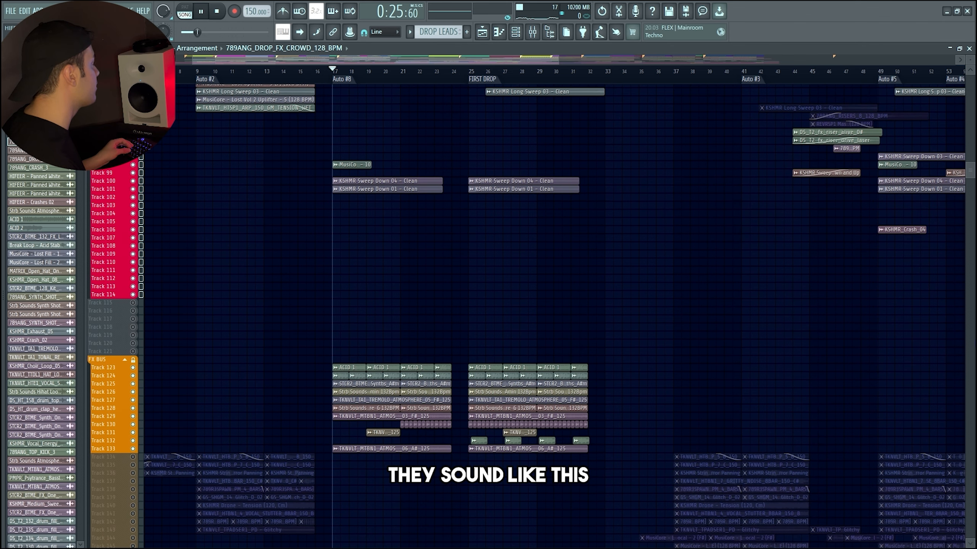
Play the noises and atmosphere sounds together from bar 17 of the drop
key(space)
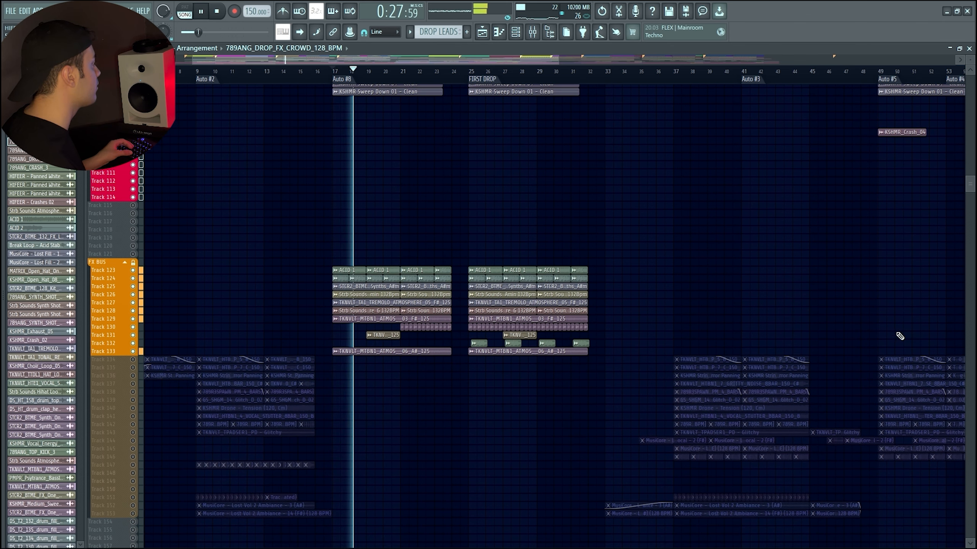
ctrl+scroll(386, 257, up, 1)
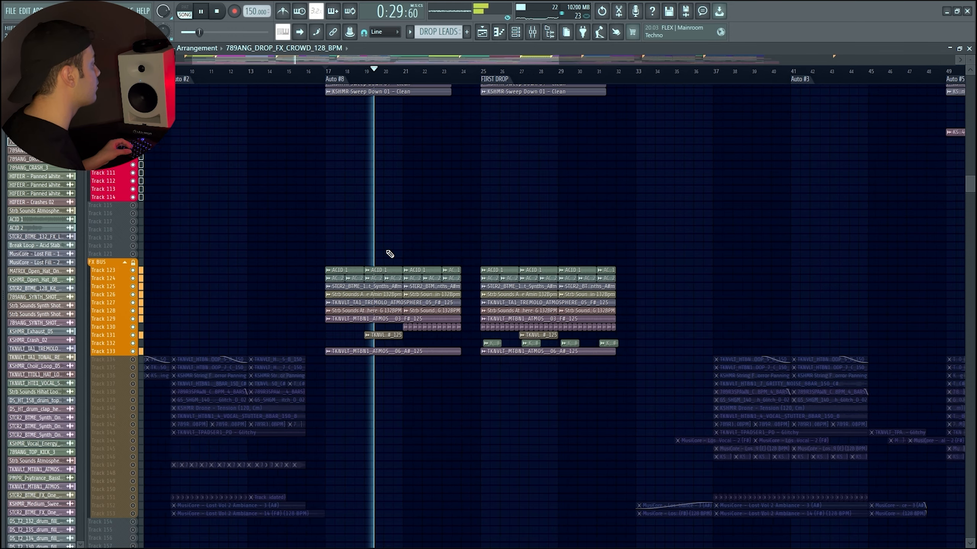
ctrl+scroll(388, 256, down, 2)
Expand the SFX BUS group to reveal its ear candy clips around the first drop
scroll(394, 251, down, 1)
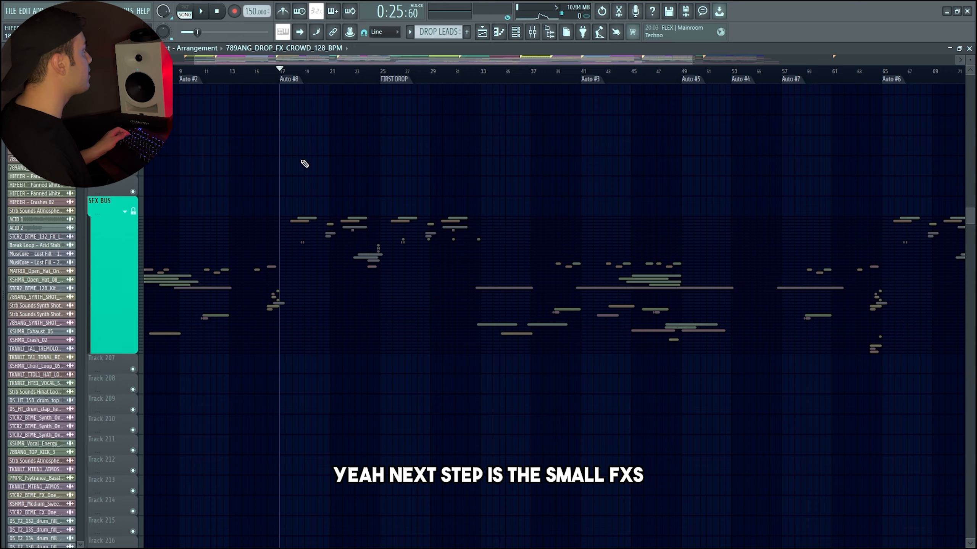
scroll(330, 251, down, 1)
ctrl+scroll(282, 265, up, 2)
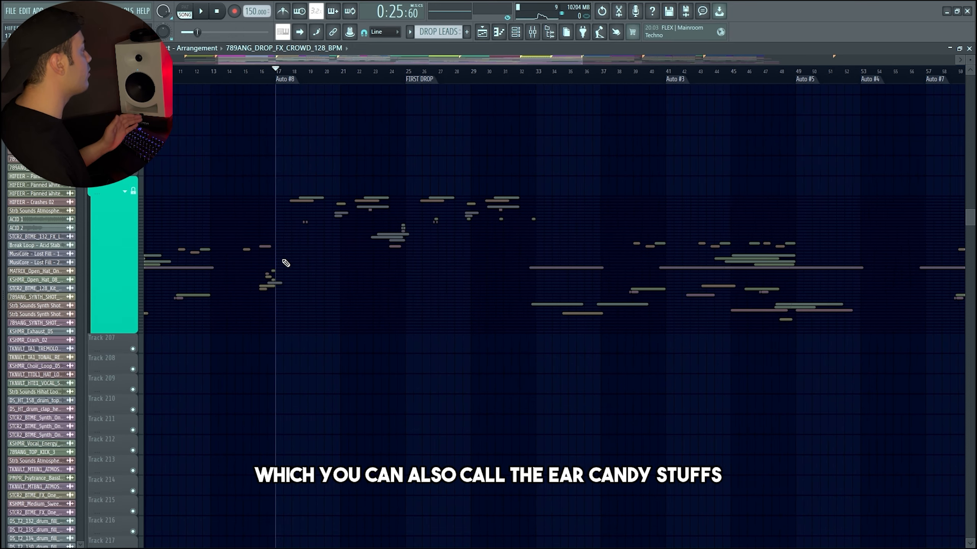
click(126, 192)
scroll(397, 262, down, 6)
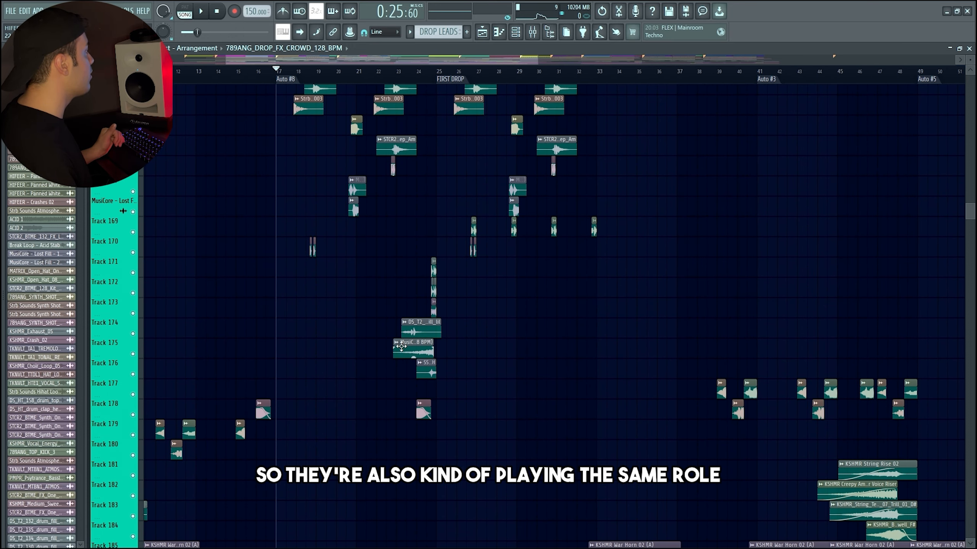
Play the SFX BUS ear candy tracks down to Track 178 from bar 17, skipping ahead to about bars 18.5 and 20.5
scroll(401, 347, up, 2)
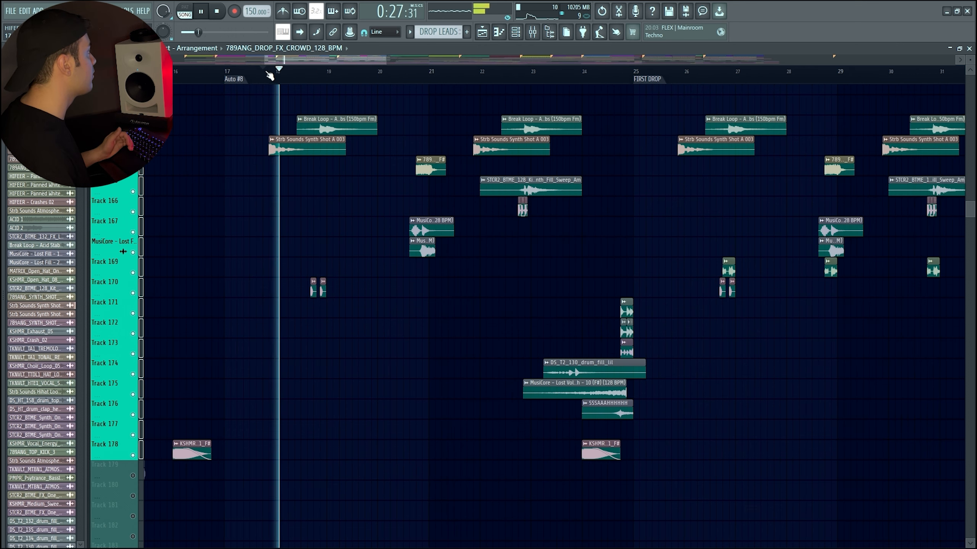
click(308, 72)
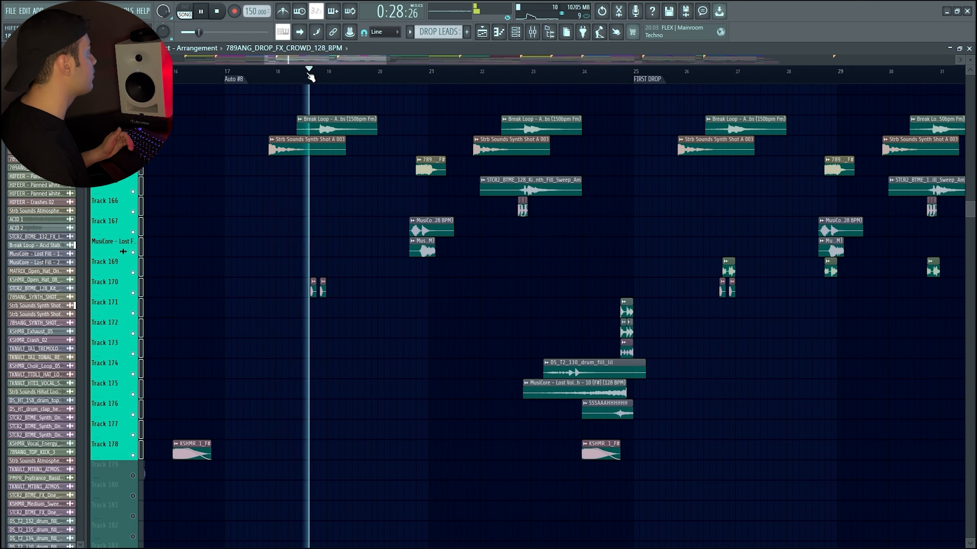
click(402, 82)
scroll(510, 164, down, 5)
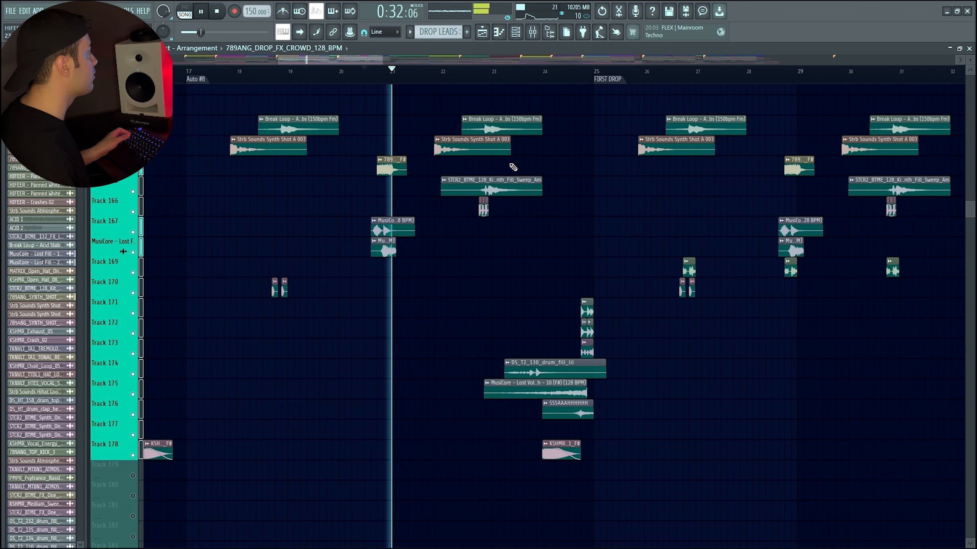
scroll(479, 205, up, 5)
Skip to about bar 22, play the ear candy fills up to the FIRST DROP marker, and stop
click(350, 75)
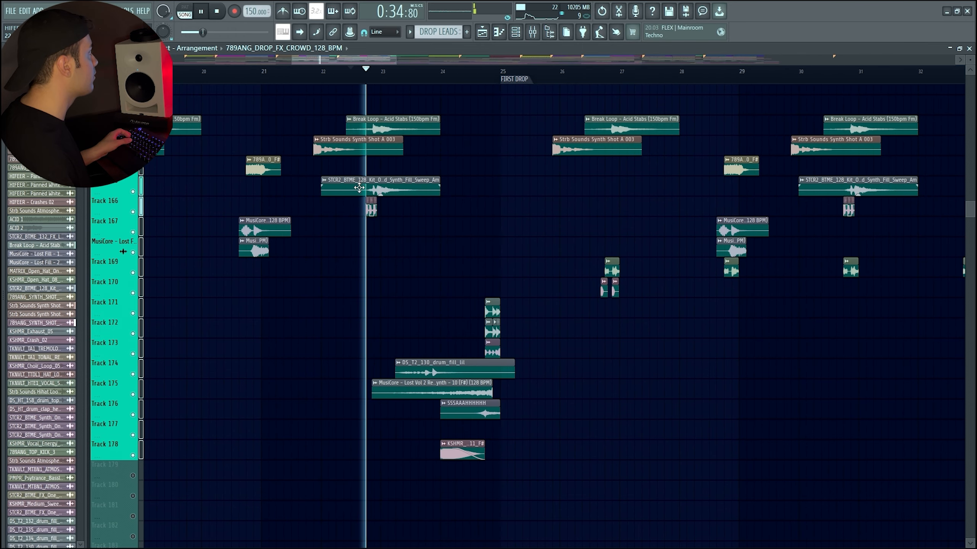
scroll(359, 188, down, 4)
scroll(397, 218, up, 1)
scroll(423, 254, down, 5)
scroll(392, 259, up, 6)
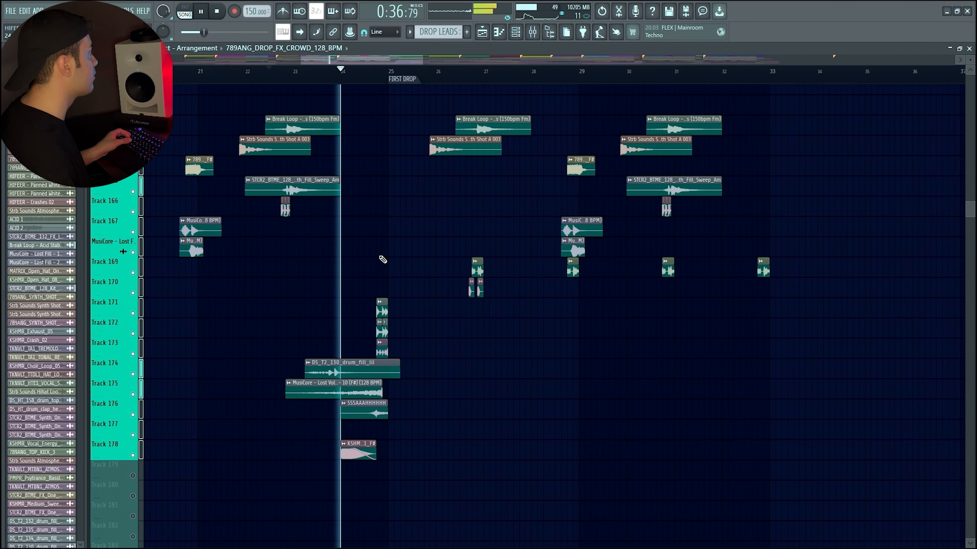
scroll(459, 102, down, 5)
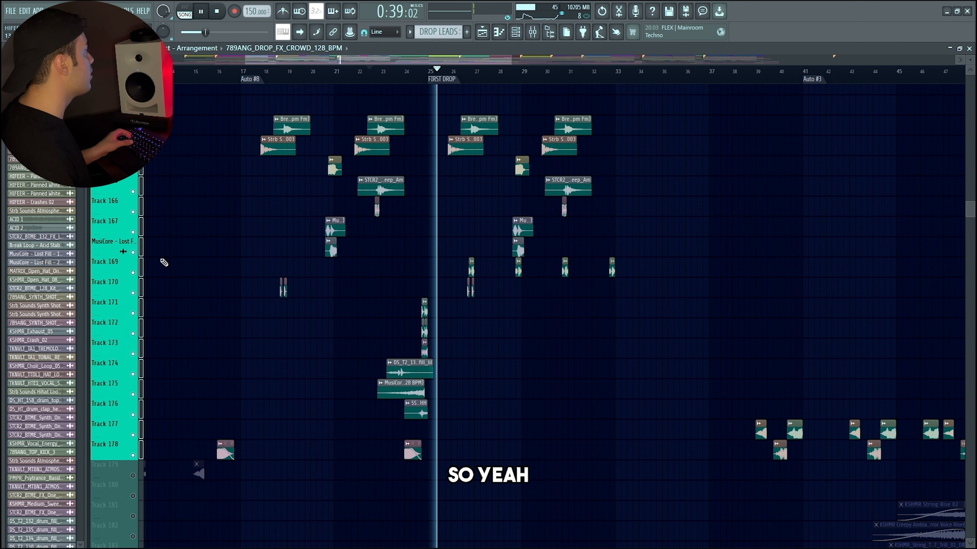
key(space)
Play the drop from bar 17 without the ear candy and background sounds
scroll(963, 225, up, 8)
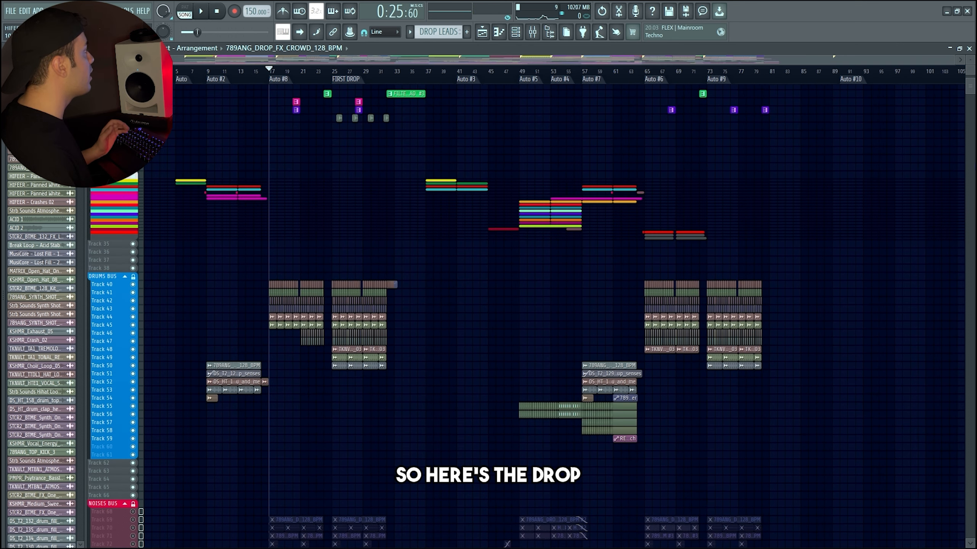
scroll(973, 163, up, 3)
scroll(973, 162, down, 8)
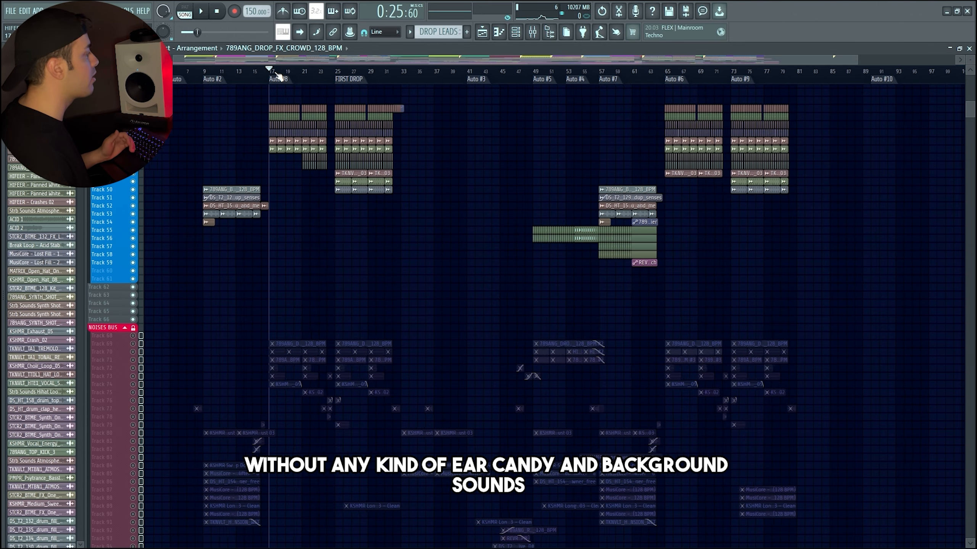
key(space)
scroll(974, 159, down, 8)
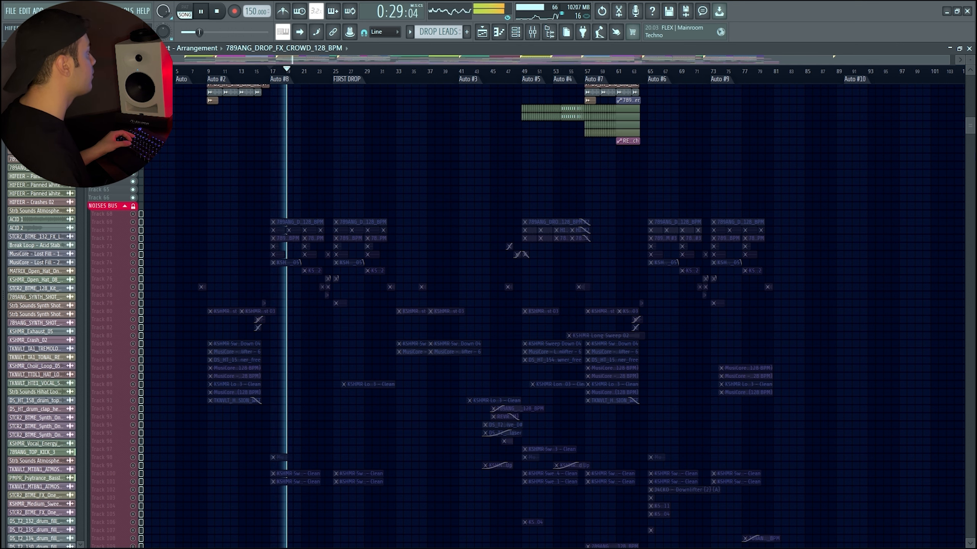
Unmute the noises, atmosphere and SFX BUS tracks and play the full drop from bar 17
scroll(569, 308, down, 3)
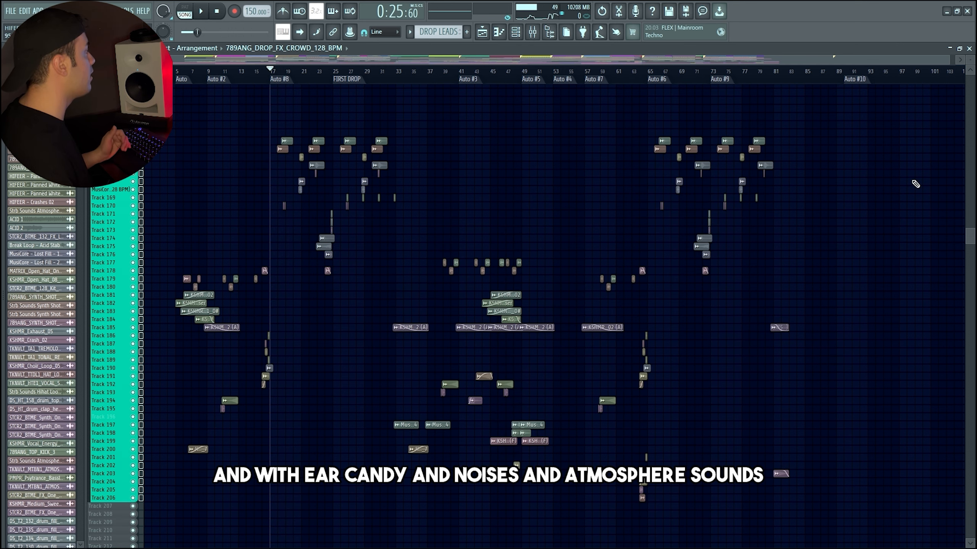
scroll(915, 183, up, 4)
drag(973, 229, 967, 103)
key(space)
scroll(539, 308, down, 10)
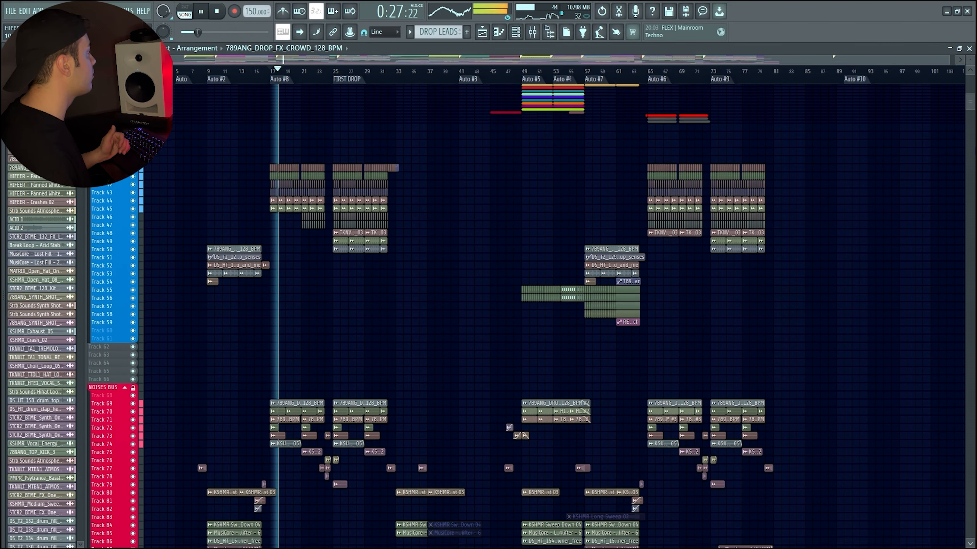
scroll(421, 241, down, 20)
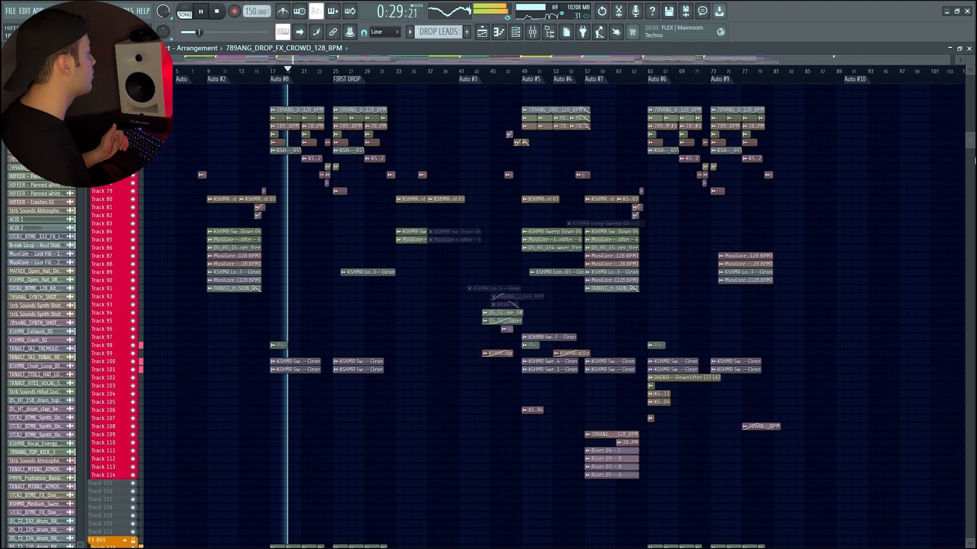
scroll(539, 308, down, 8)
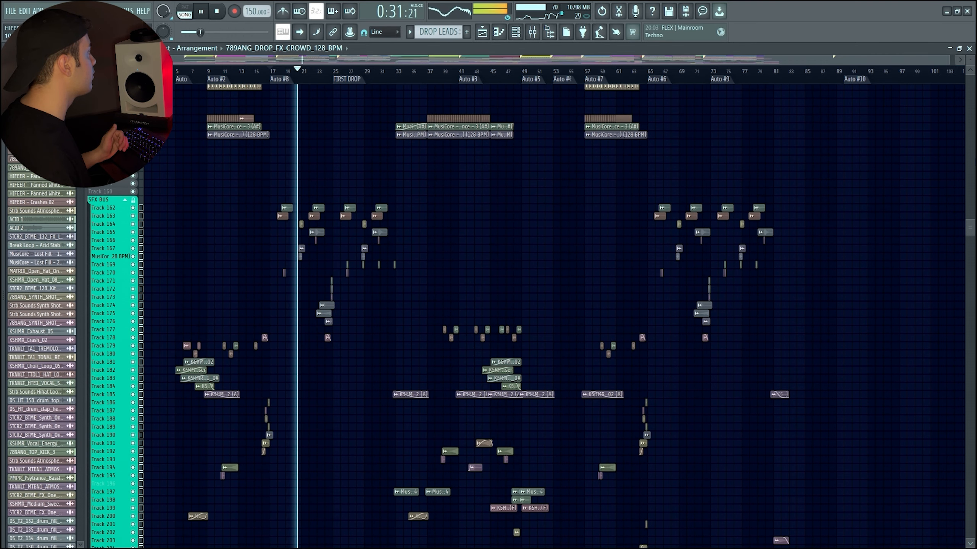
scroll(538, 308, down, 1)
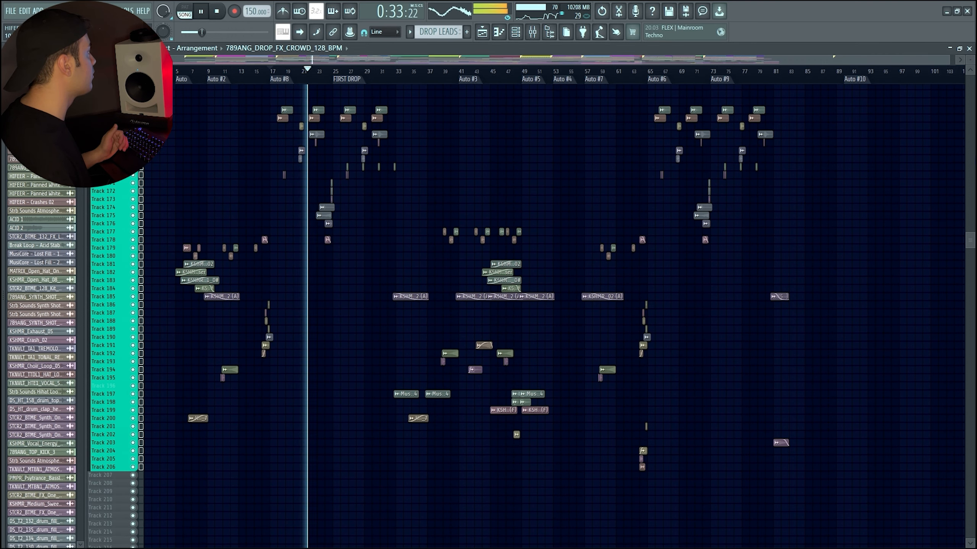
scroll(332, 76, up, 3)
scroll(327, 77, down, 2)
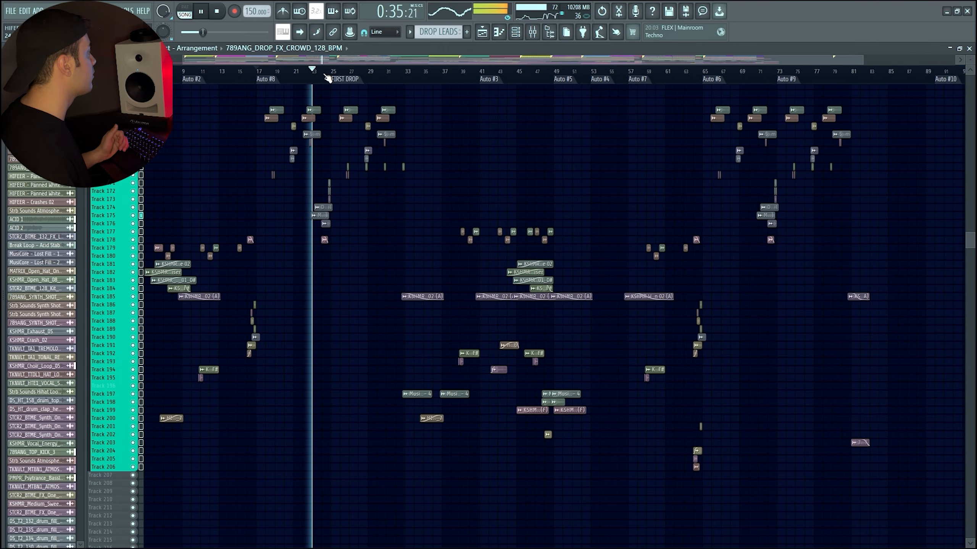
scroll(326, 79, down, 1)
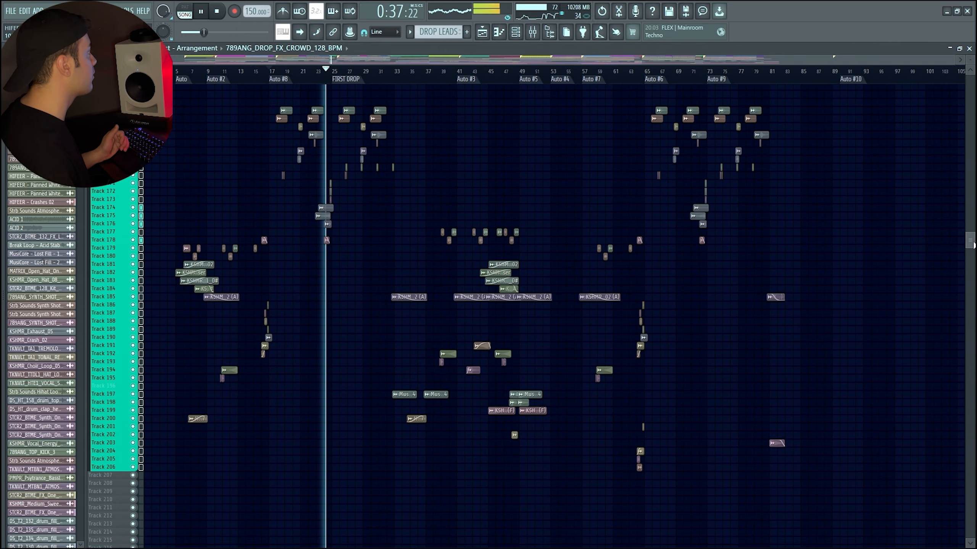
Review the BREAKDOWN group's parts and play only BREAK OPENING STRING and BREAK HORROR OPENINGS from bar 5
drag(969, 240, 969, 77)
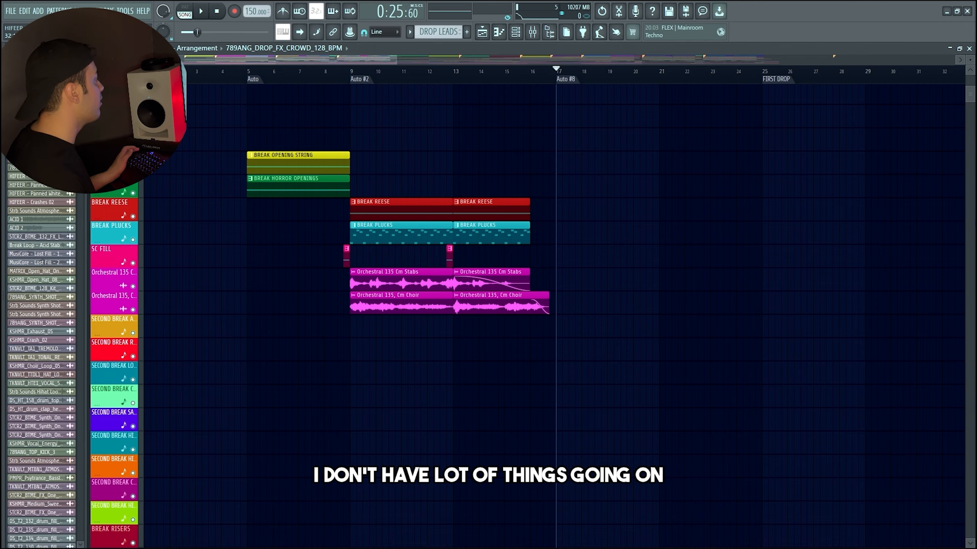
scroll(592, 365, down, 2)
scroll(967, 285, down, 5)
scroll(577, 301, up, 4)
scroll(577, 301, down, 3)
scroll(210, 313, up, 3)
scroll(210, 312, down, 2)
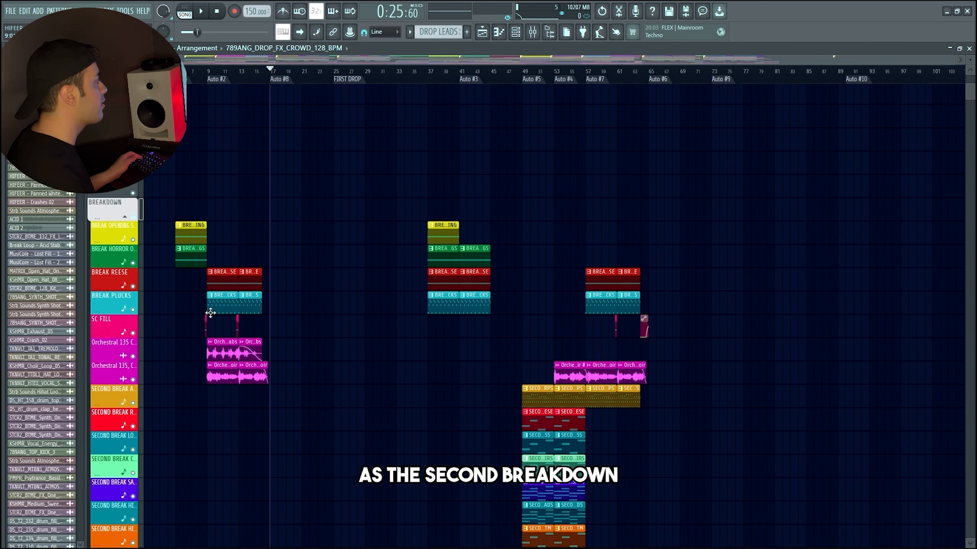
scroll(144, 313, up, 5)
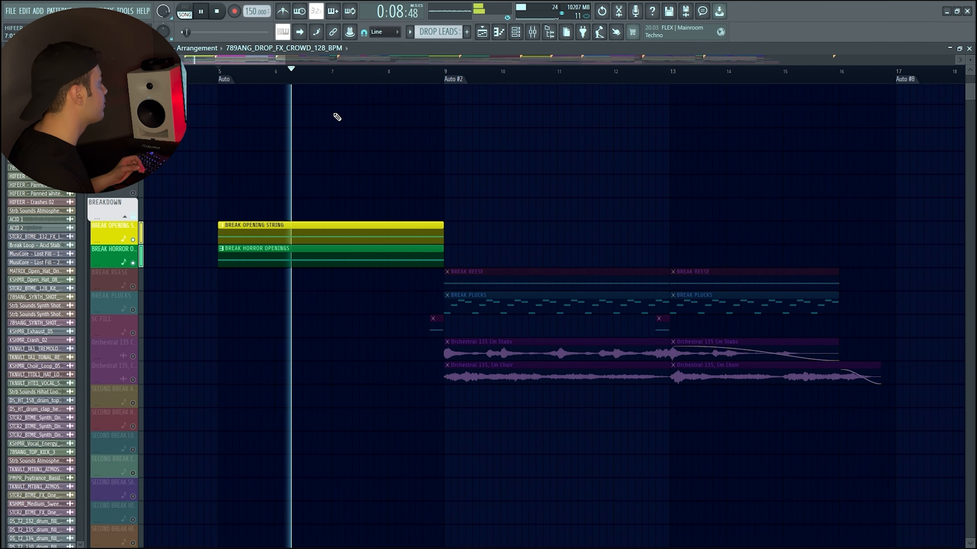
scroll(412, 77, down, 2)
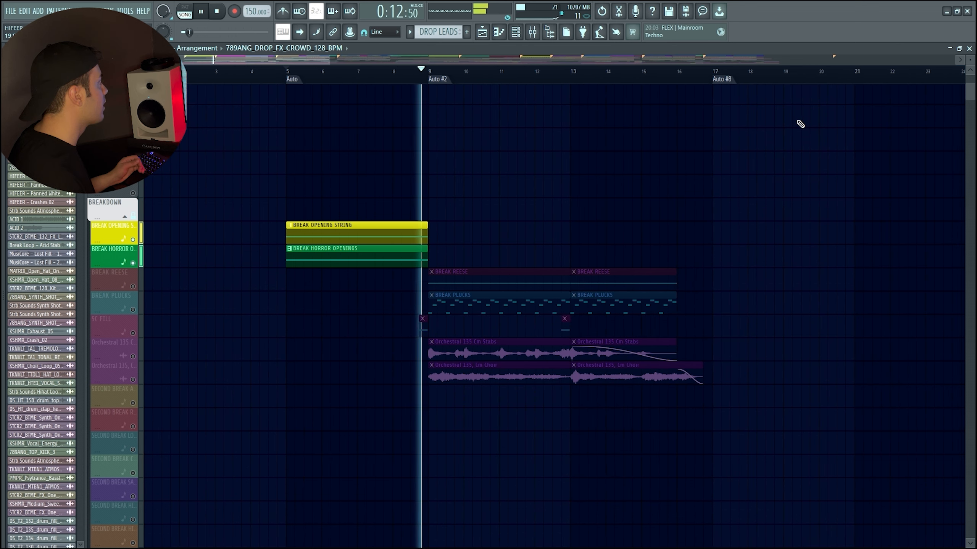
Select the SFX BUS tracks from Track 181 downward and unmute them
scroll(967, 112, down, 10)
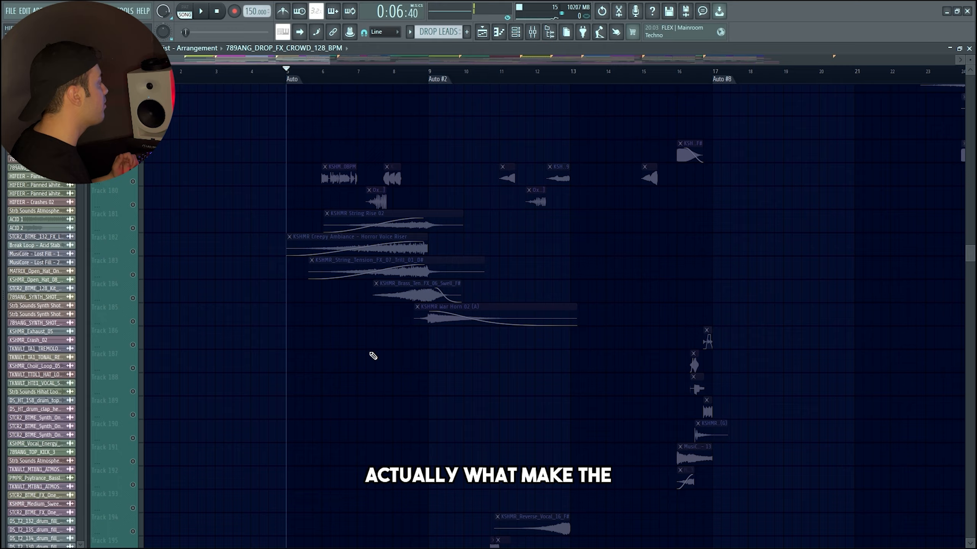
scroll(245, 355, down, 2)
scroll(184, 292, up, 3)
scroll(176, 319, down, 4)
scroll(187, 315, down, 2)
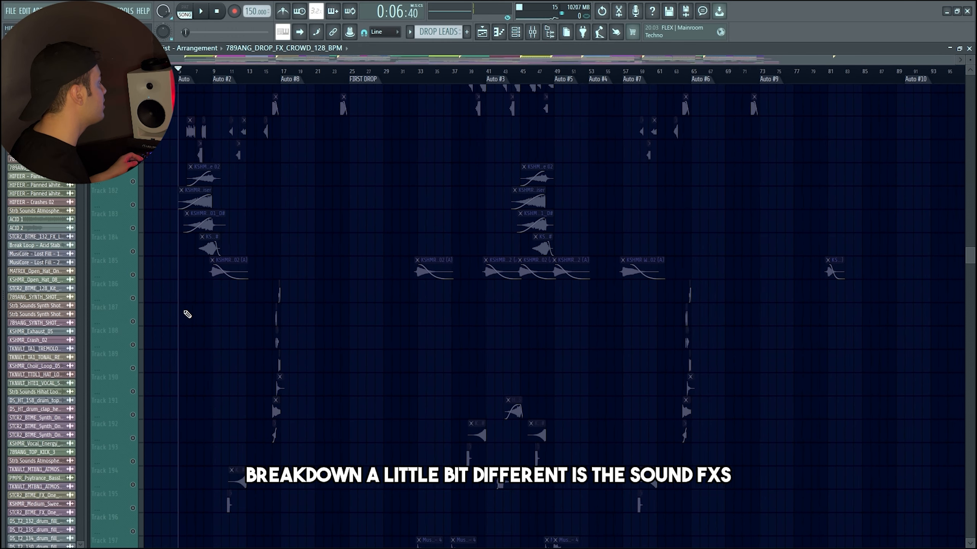
scroll(165, 316, up, 2)
scroll(162, 315, down, 10)
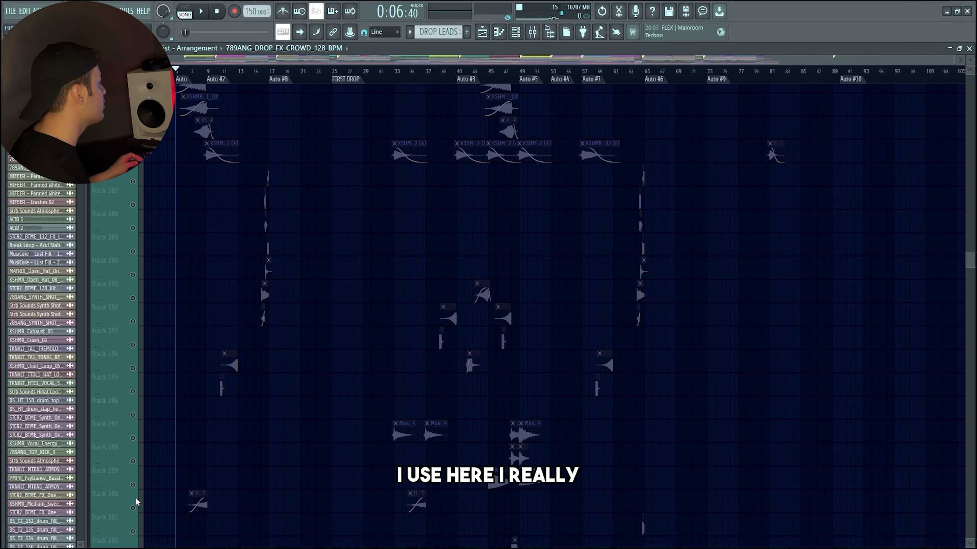
scroll(150, 510, down, 1)
drag(141, 518, 141, 231)
scroll(141, 184, up, 4)
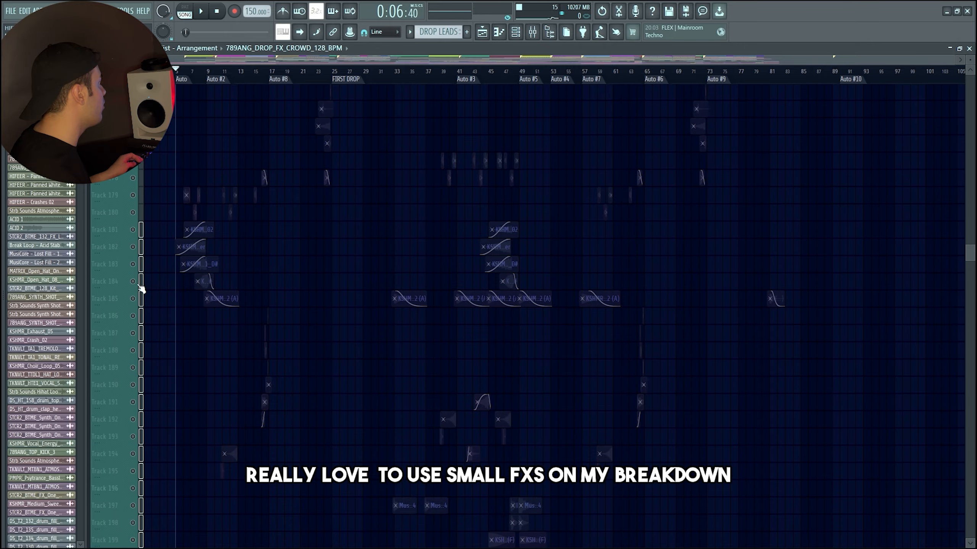
click(134, 265)
Unmute the remaining SFX BUS tracks above Track 181
scroll(139, 262, up, 6)
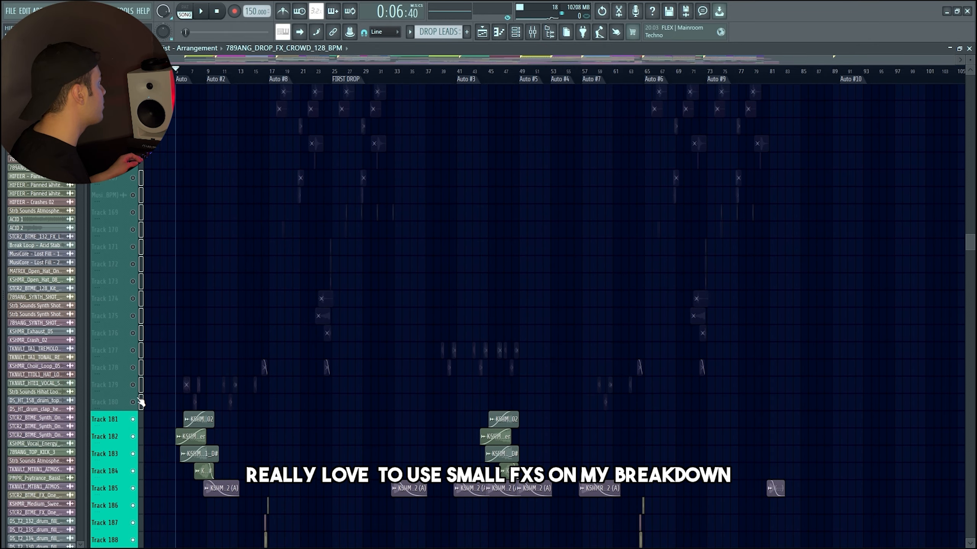
click(133, 386)
scroll(150, 378, up, 4)
Unmute the breakdown atmosphere tracks of the FX BUS group, Tracks 134 to 153
scroll(170, 364, up, 14)
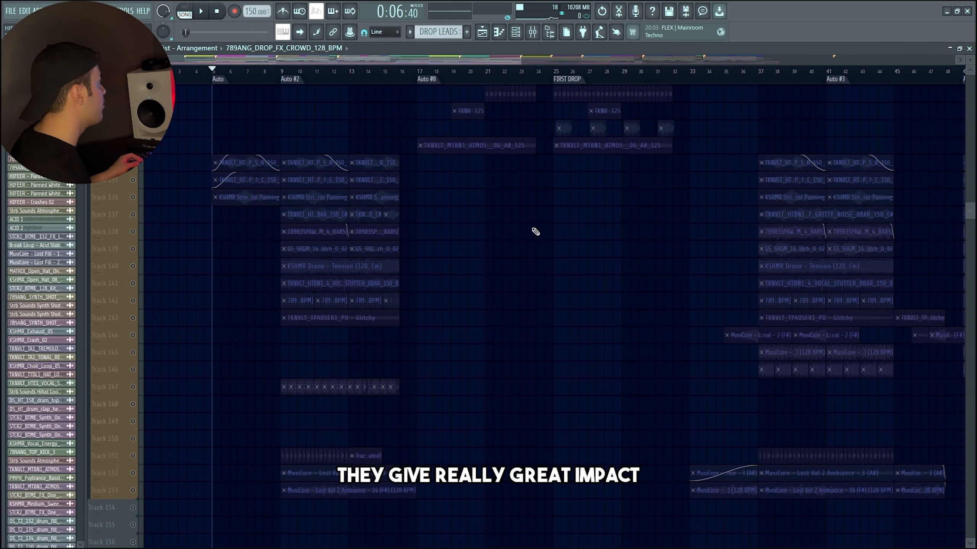
drag(141, 166, 140, 490)
click(133, 491)
scroll(150, 481, up, 3)
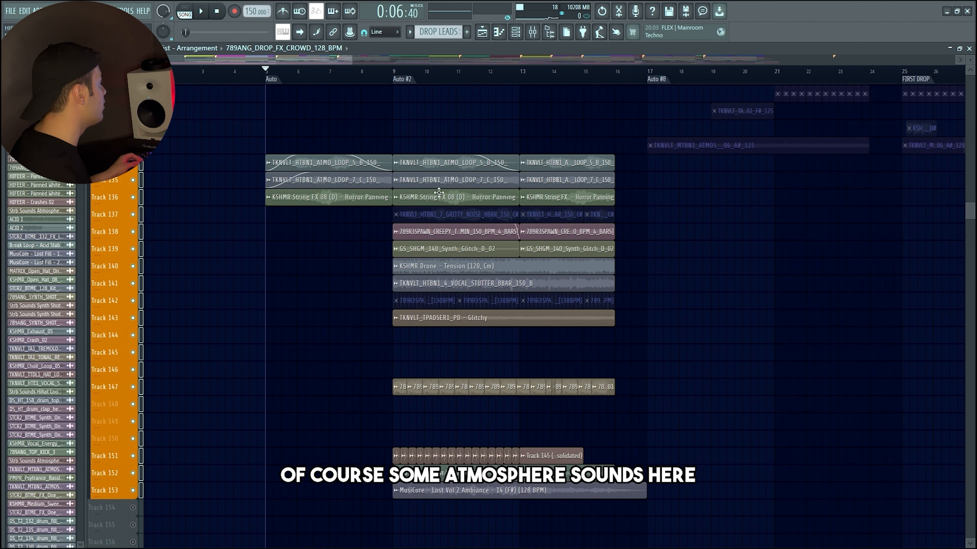
Solo the small SFX BUS effects on Tracks 179 to 186 and play them from bar 5
drag(970, 211, 974, 260)
scroll(242, 285, up, 2)
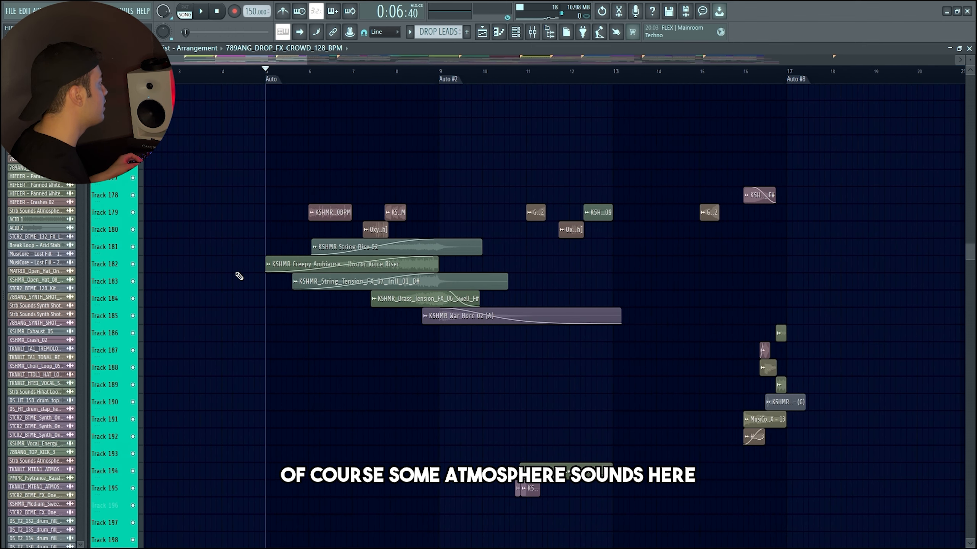
right_click(134, 333)
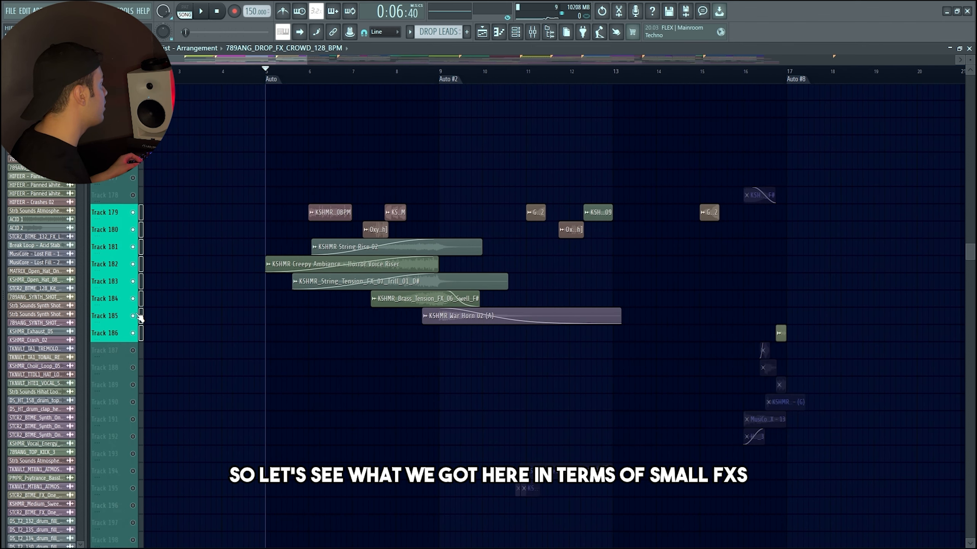
scroll(235, 308, down, 2)
key(space)
scroll(337, 190, up, 2)
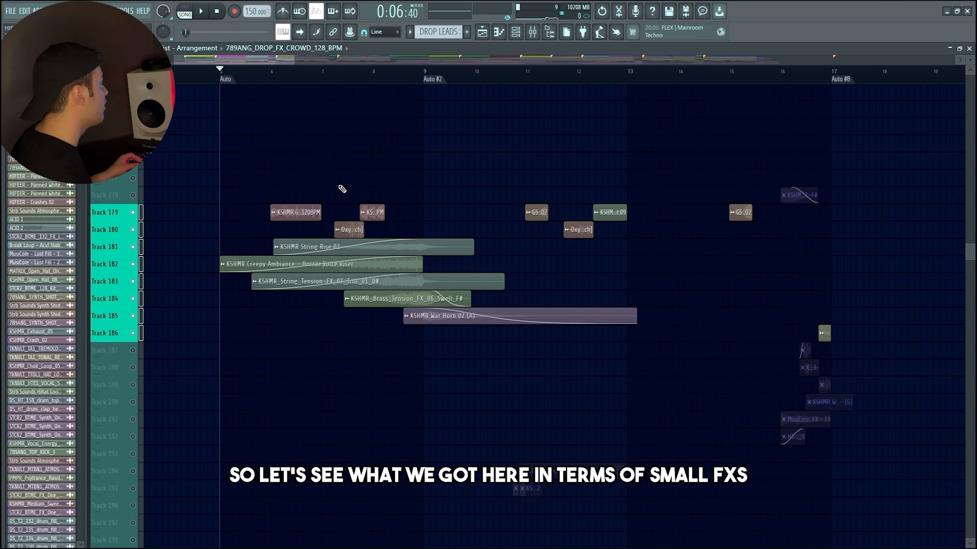
scroll(373, 229, up, 2)
scroll(359, 232, up, 1)
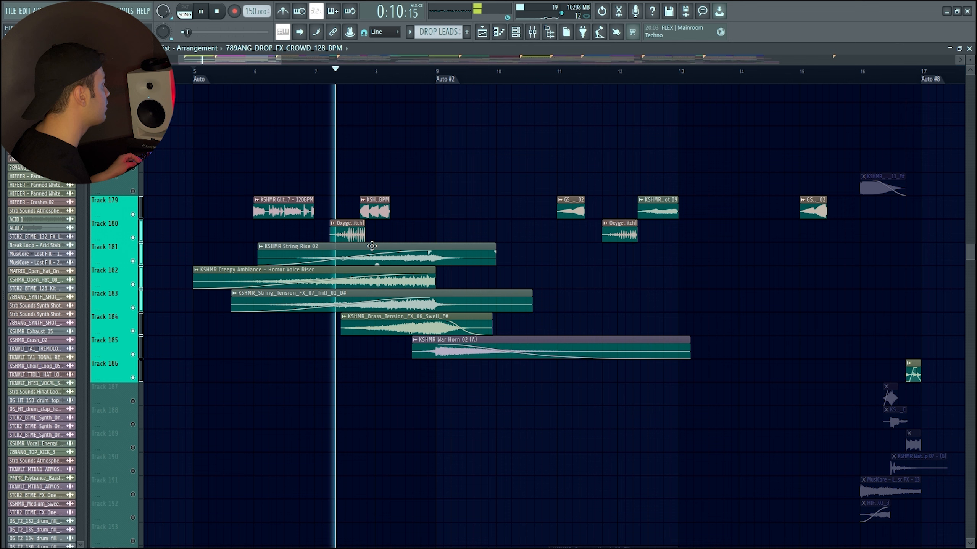
scroll(409, 259, down, 1)
scroll(423, 215, down, 4)
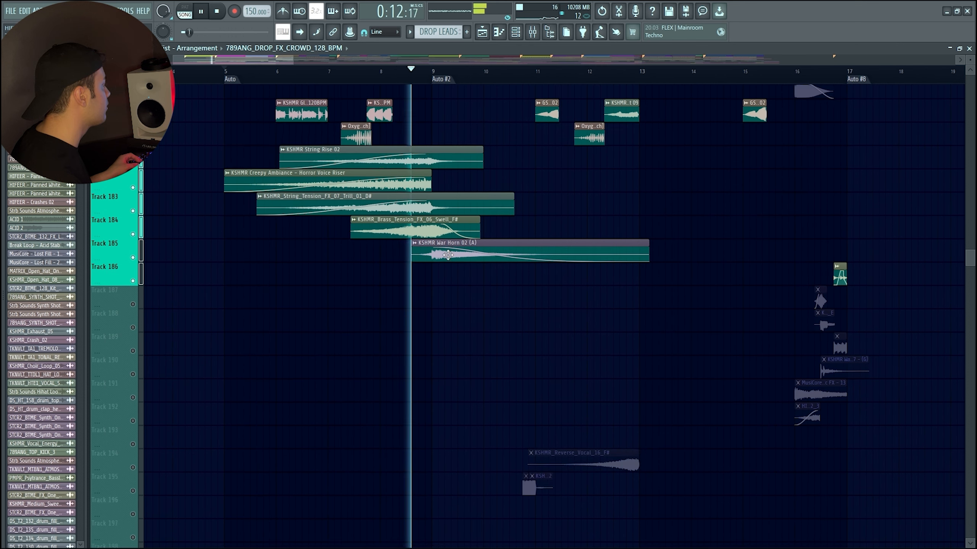
Solo Track 200 with the HIFEER clip during playback, and stop the song
scroll(248, 489, down, 3)
click(133, 401)
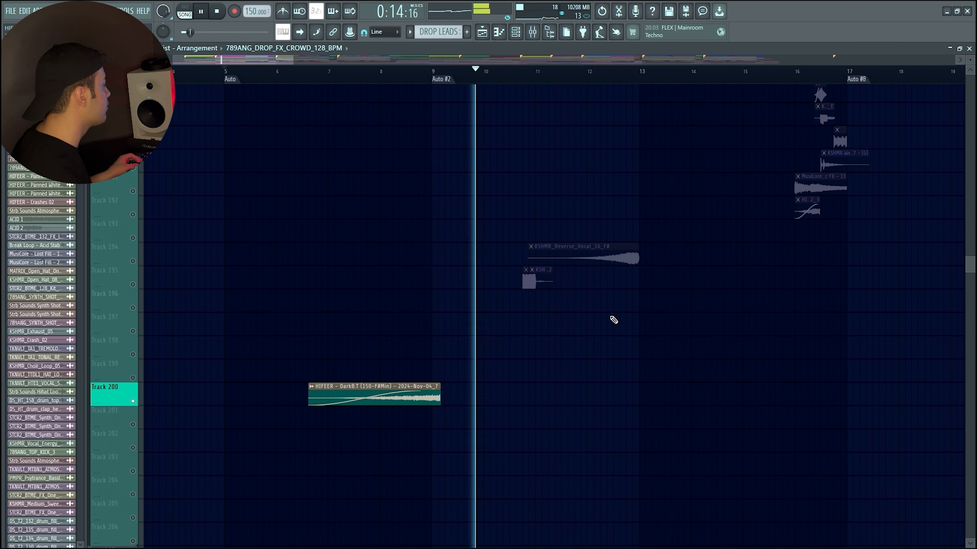
drag(970, 265, 970, 229)
key(space)
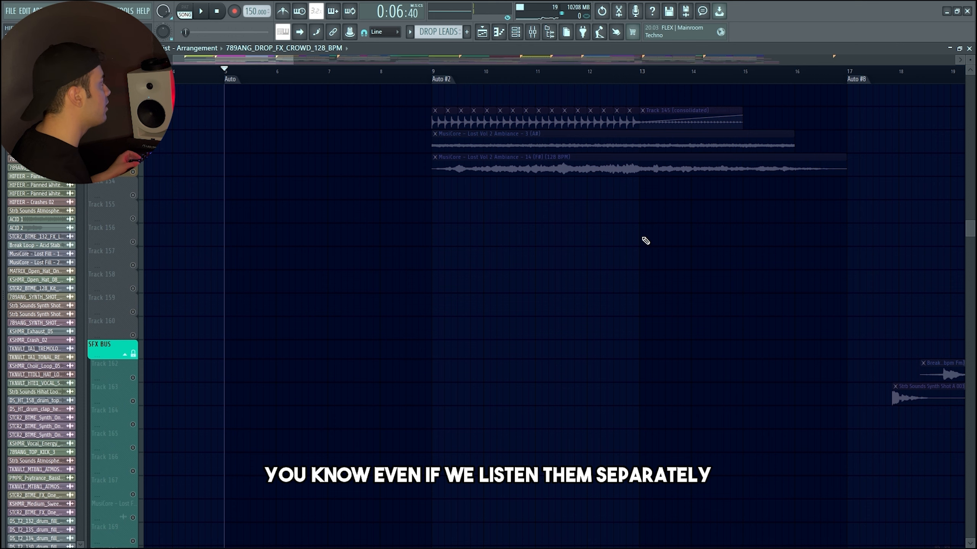
Solo the three atmosphere loops on Tracks 134 to 136 and play them from bar 5
scroll(416, 237, up, 3)
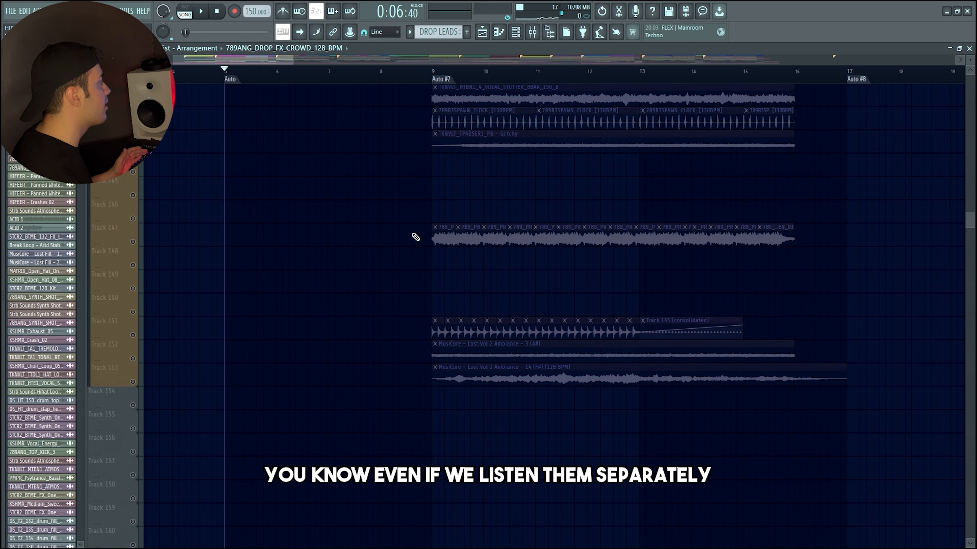
scroll(416, 238, up, 4)
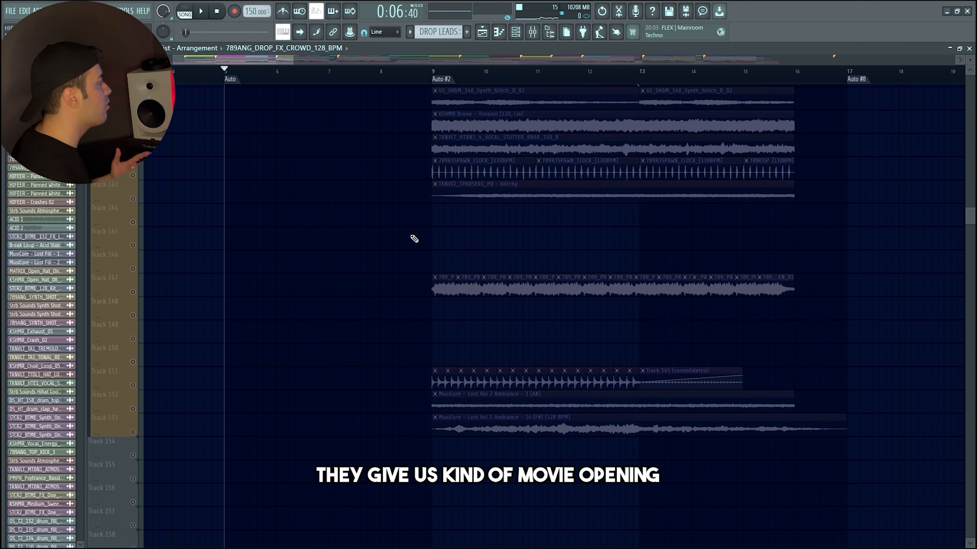
drag(133, 242, 133, 196)
scroll(218, 227, up, 2)
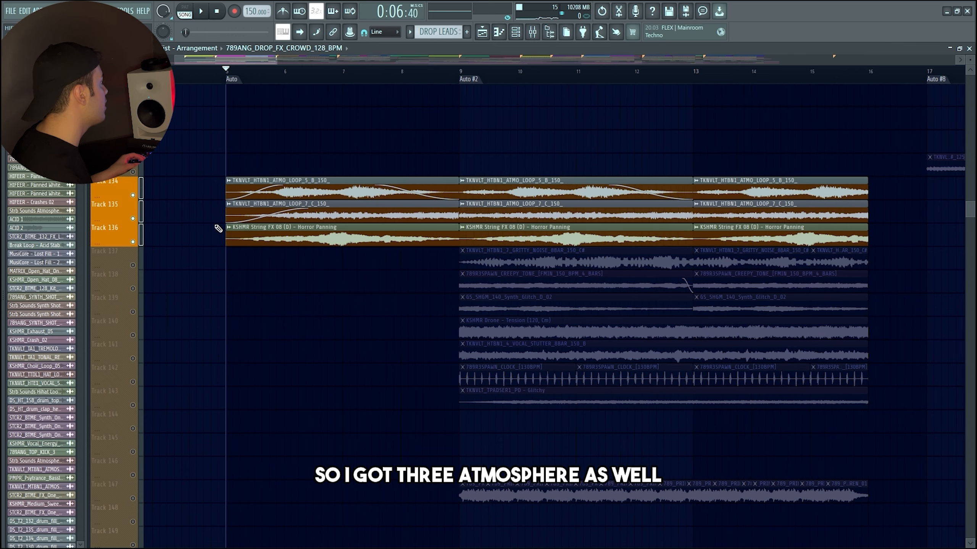
scroll(238, 231, down, 4)
key(space)
scroll(252, 235, up, 3)
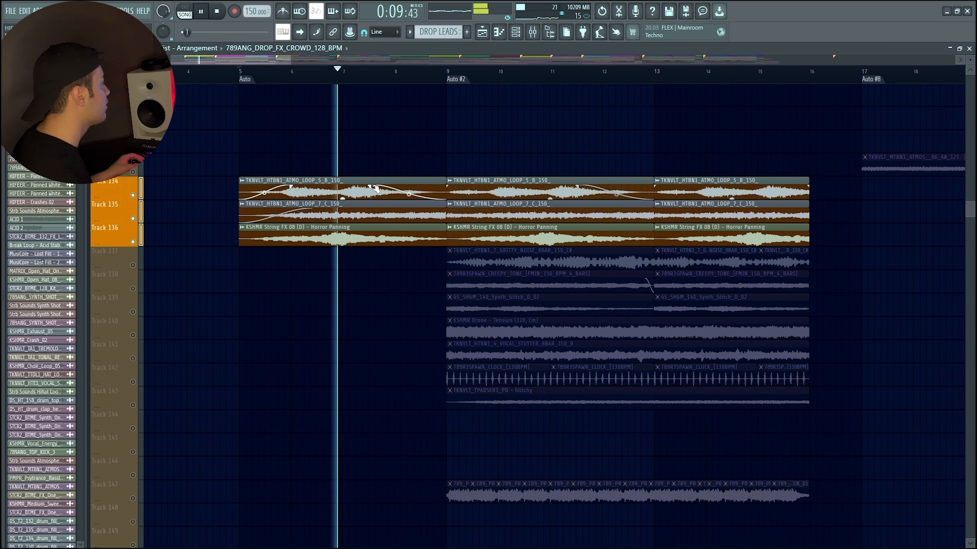
scroll(392, 224, up, 2)
scroll(391, 238, down, 2)
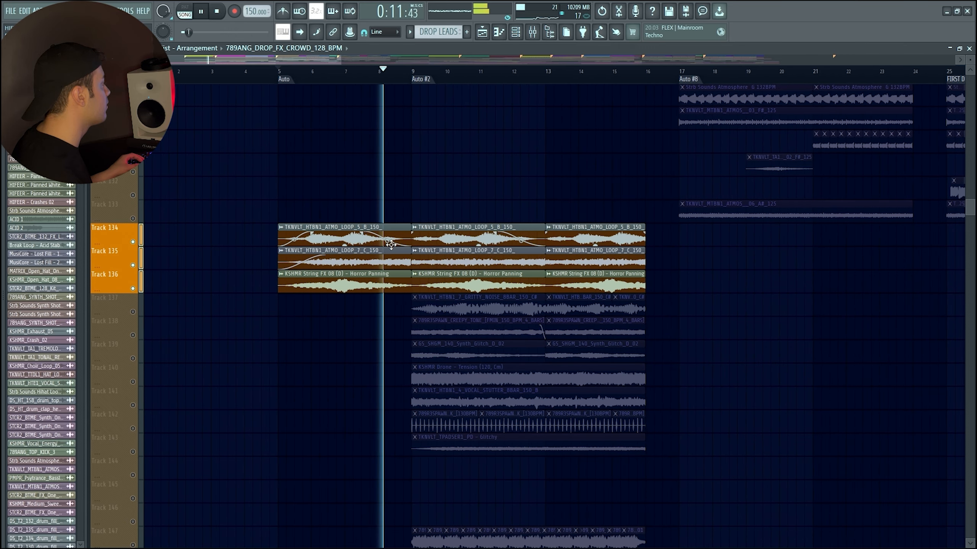
key(space)
scroll(392, 245, up, 1)
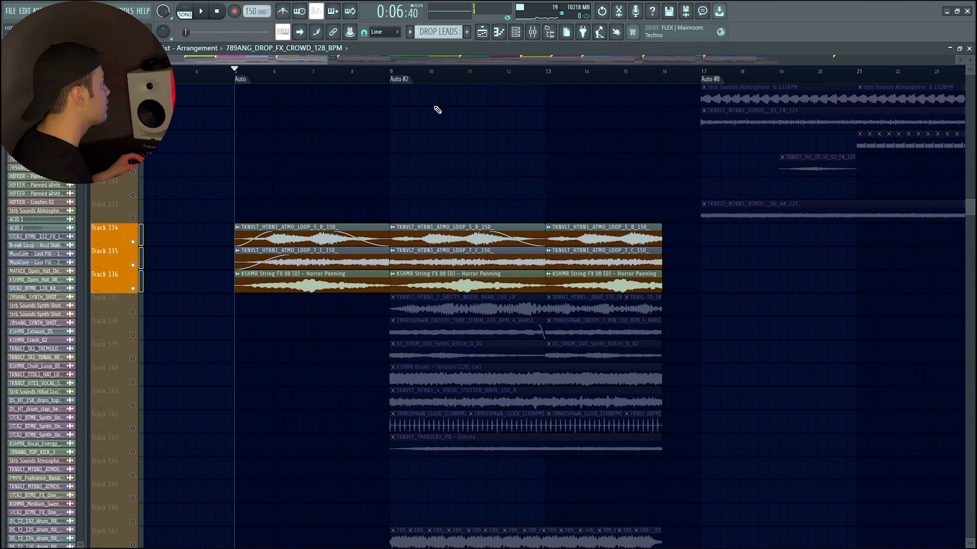
Play only the BREAK REESE track of the breakdown from bar 9
scroll(707, 210, down, 15)
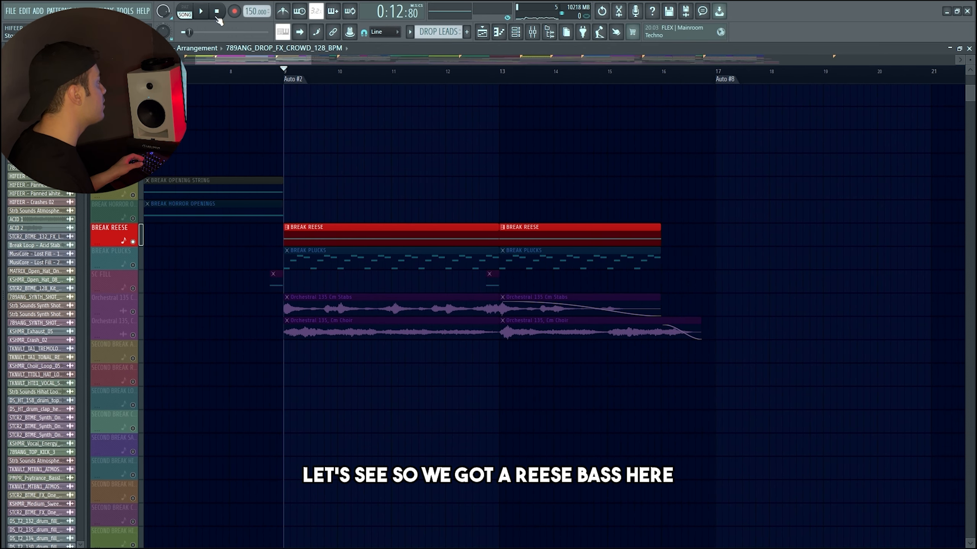
scroll(320, 201, up, 3)
key(space)
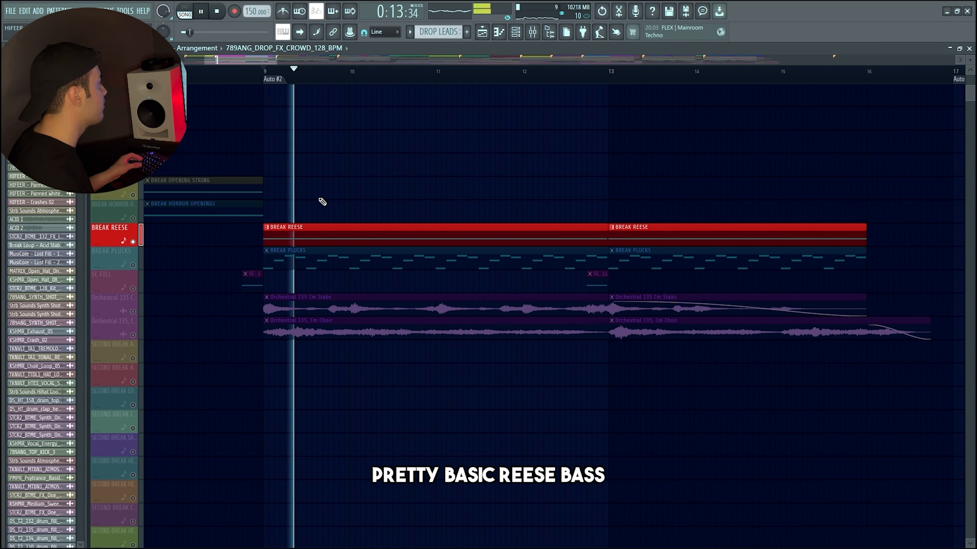
scroll(322, 201, down, 2)
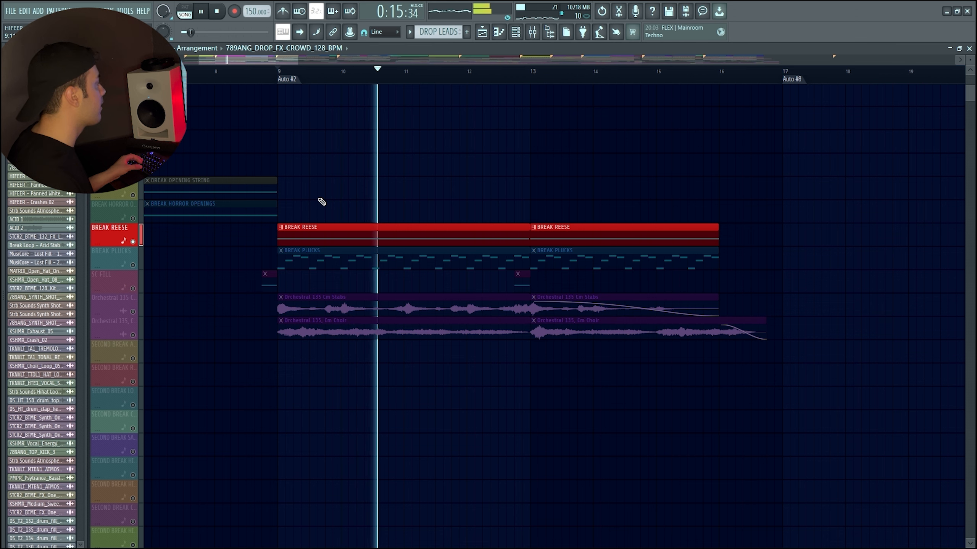
Switch the solo to the BREAK PLUCKS track and select its pattern clip at bar 9
ctrl+click(133, 266)
scroll(317, 244, up, 2)
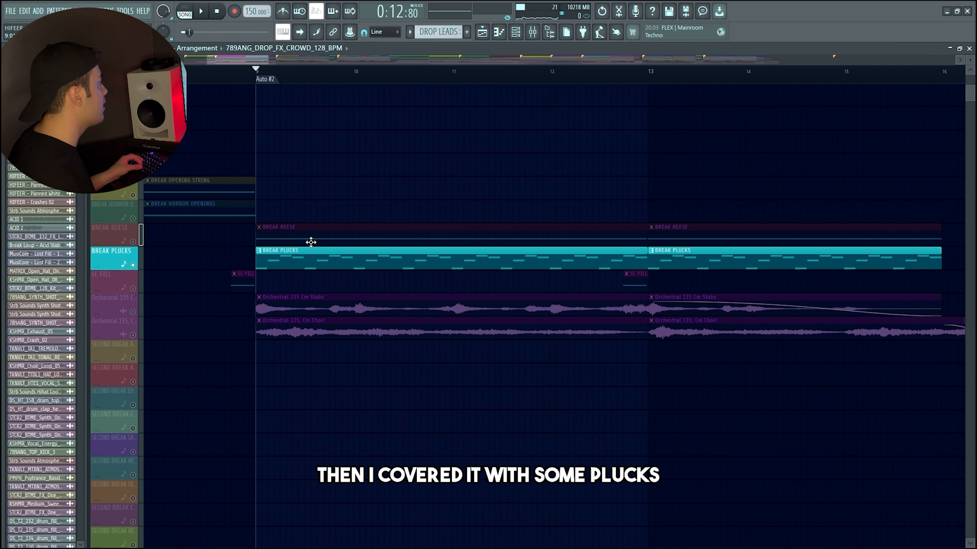
click(395, 256)
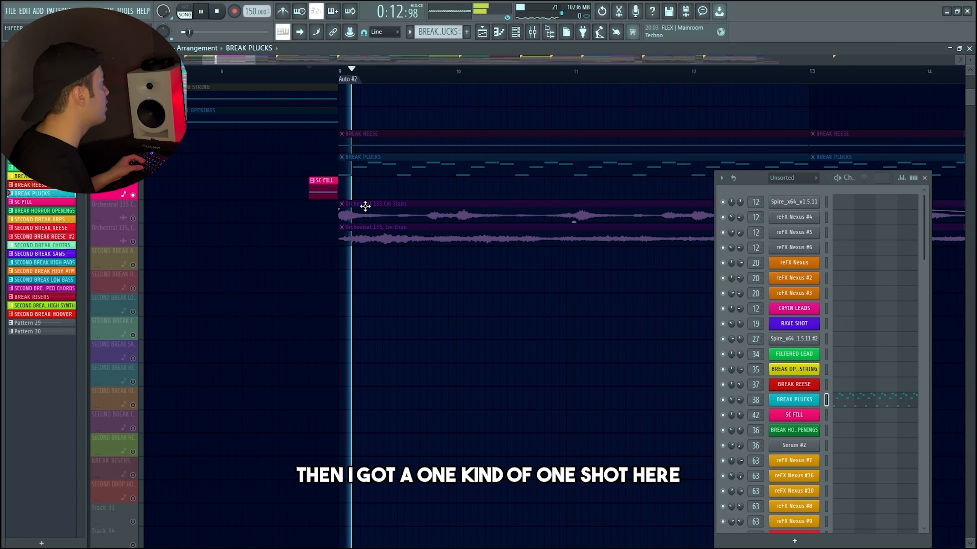
Play only the SC FILL one-shot leading into bar 9, and close the channel rack
key(space)
scroll(332, 212, up, 2)
key(space)
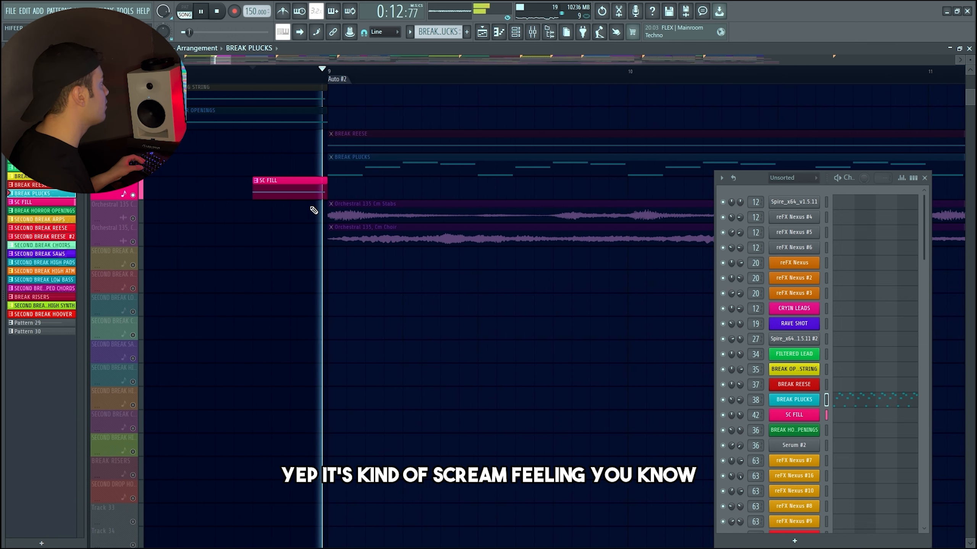
scroll(364, 207, down, 2)
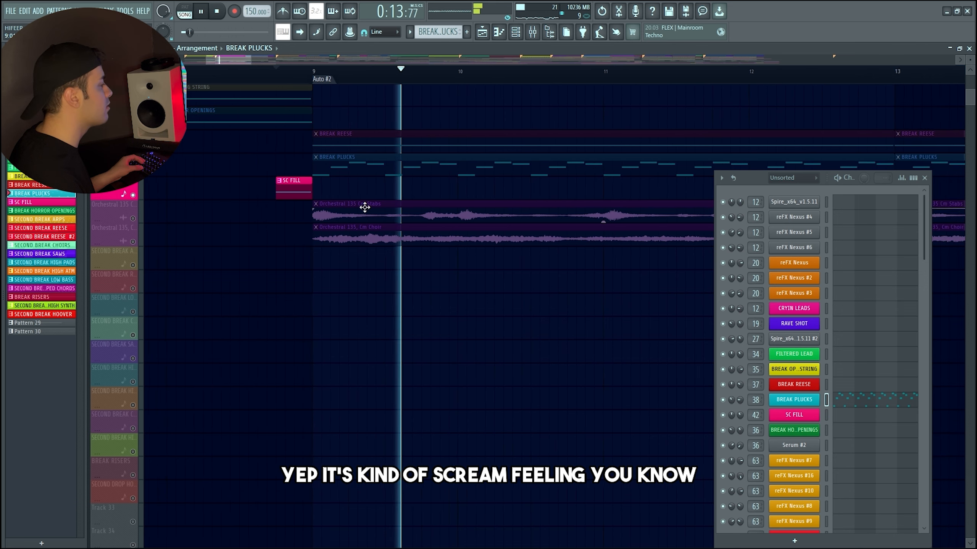
click(925, 177)
key(space)
scroll(319, 266, down, 2)
Solo the Orchestral 135 Cm Stabs and Choir tracks together and play them from bar 9
right_click(131, 201)
key(Escape)
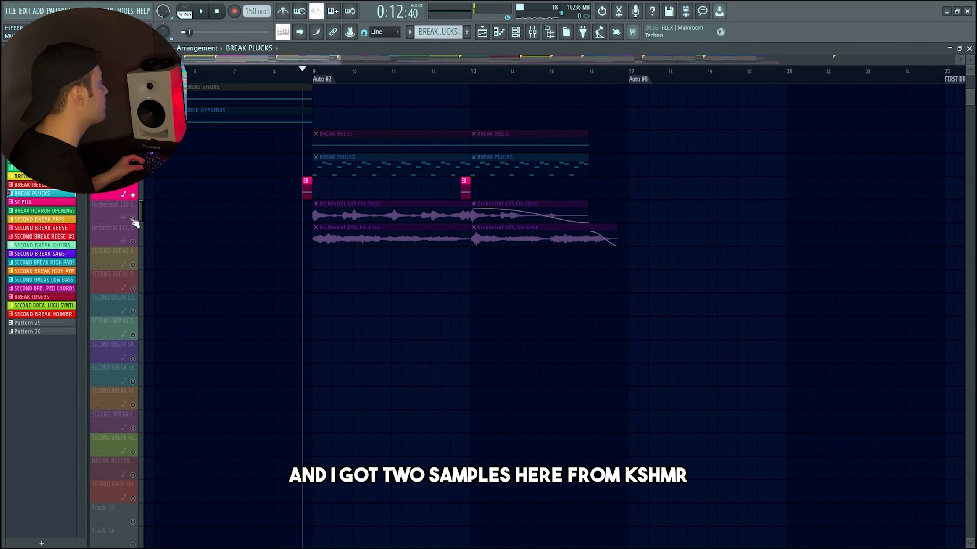
click(141, 219)
scroll(320, 300, up, 3)
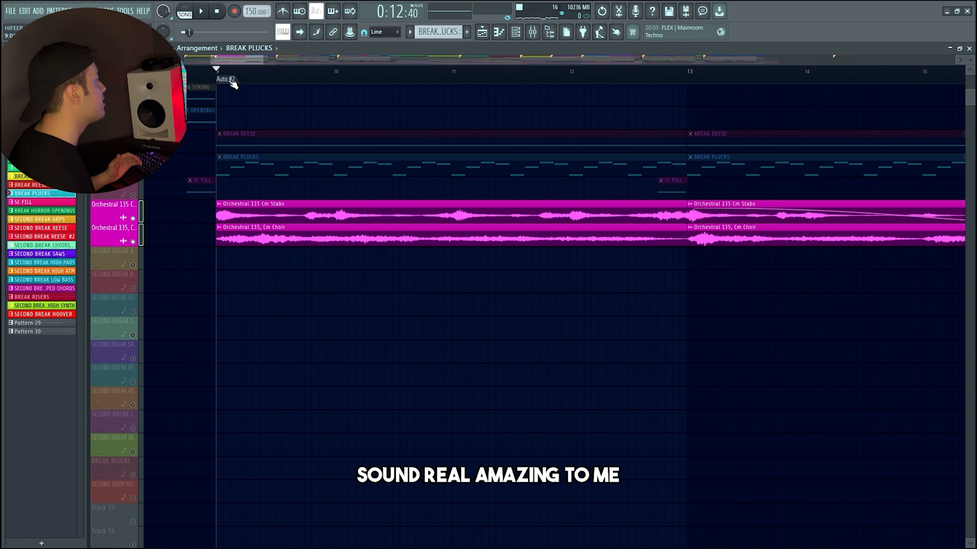
scroll(246, 80, down, 2)
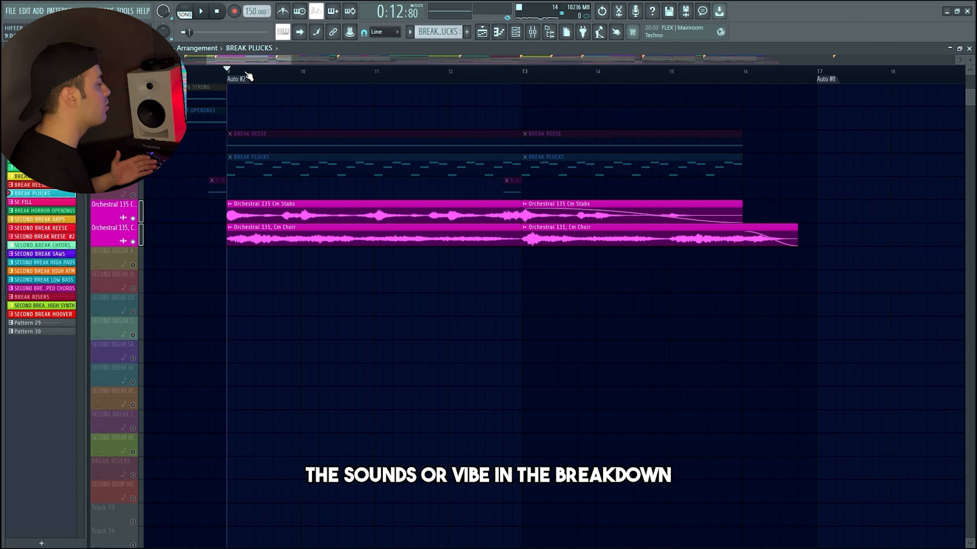
scroll(247, 76, up, 2)
key(space)
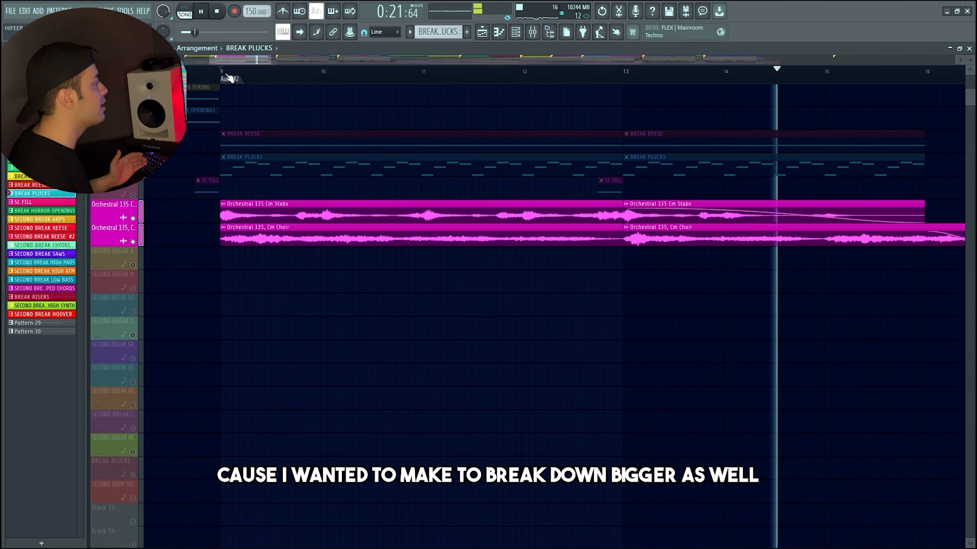
Stop playback, unmute the breakdown instruments, and solo the build-up drums on Tracks 50 to 54
scroll(229, 79, down, 3)
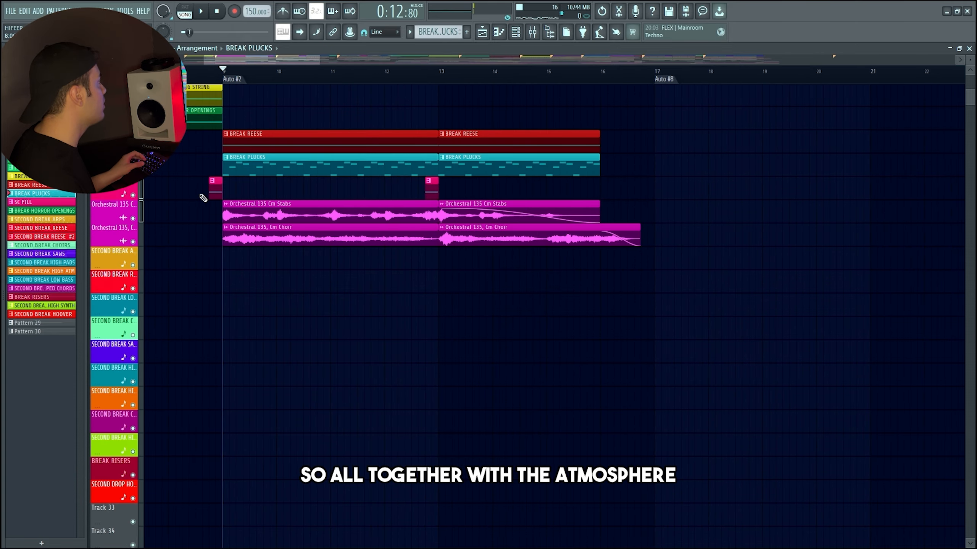
scroll(203, 198, down, 12)
scroll(482, 196, down, 4)
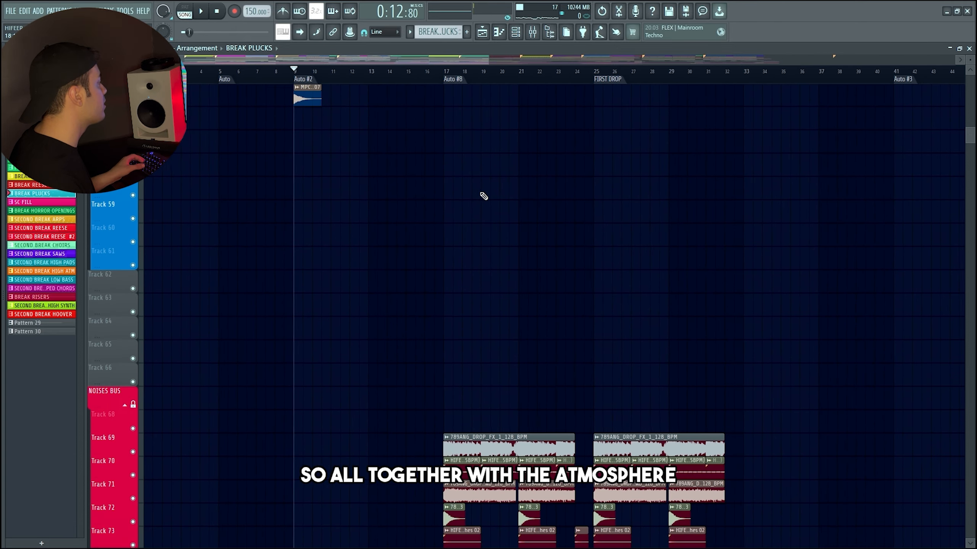
scroll(481, 196, up, 8)
scroll(906, 157, down, 7)
scroll(907, 156, up, 1)
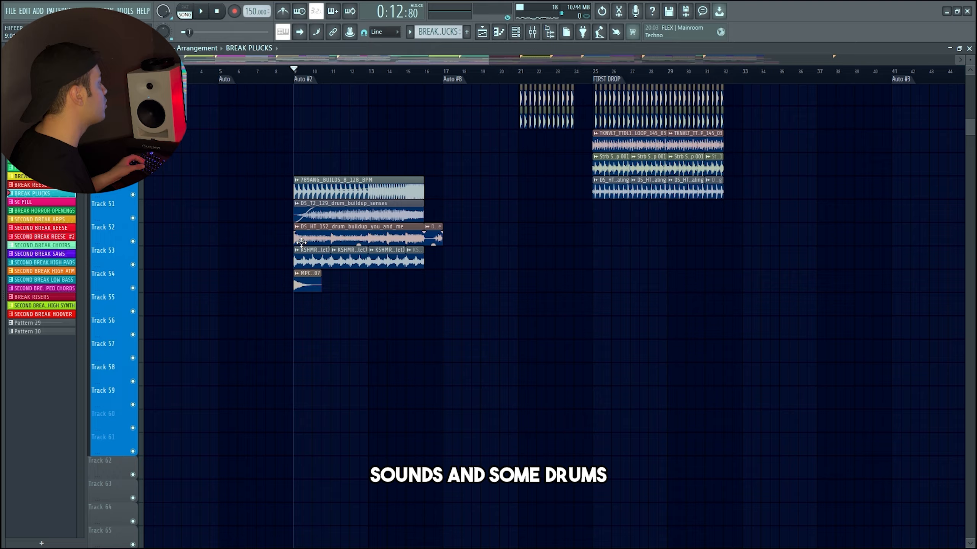
scroll(289, 231, up, 3)
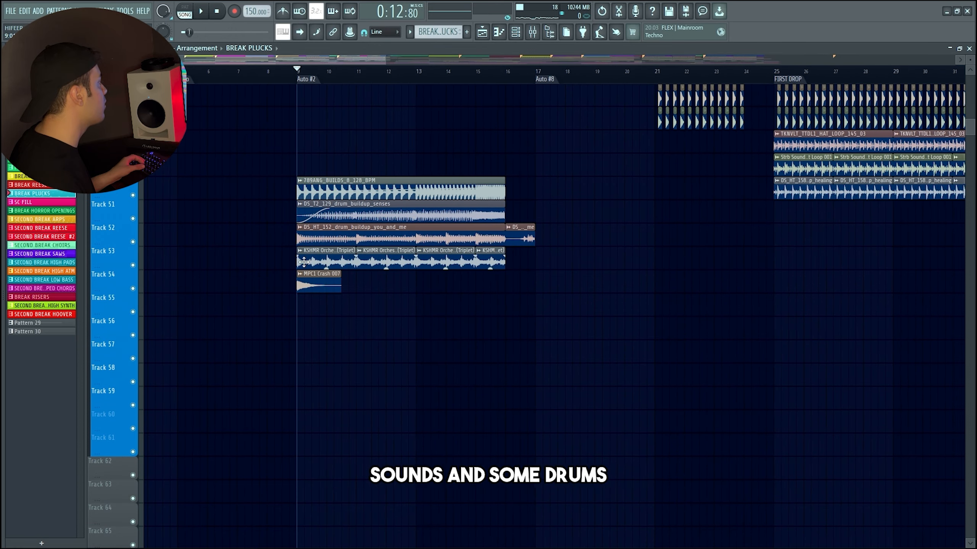
right_click(133, 288)
scroll(334, 165, up, 3)
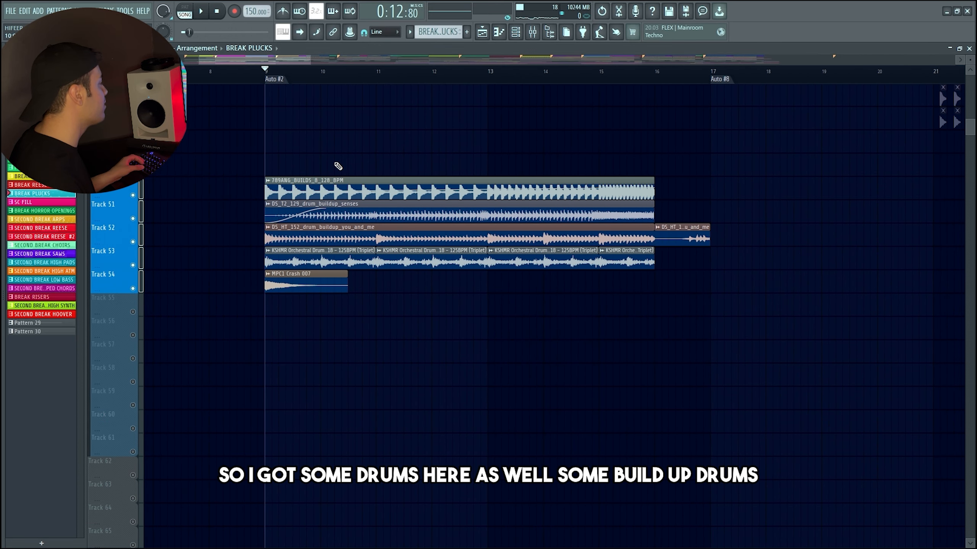
Play the soloed build-up drums from bar 9, then stop and unmute the other tracks
scroll(346, 165, down, 2)
scroll(365, 164, up, 1)
key(space)
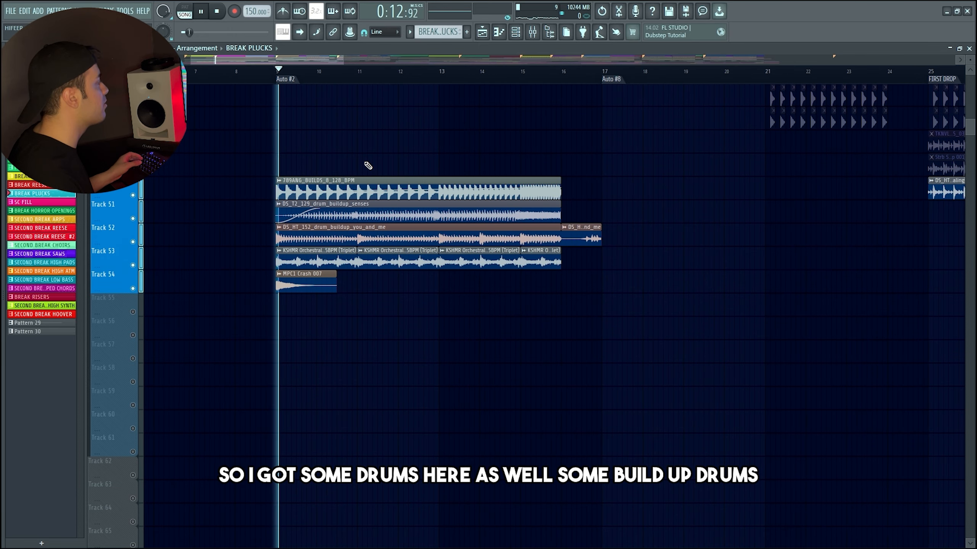
scroll(352, 166, up, 1)
scroll(348, 167, up, 1)
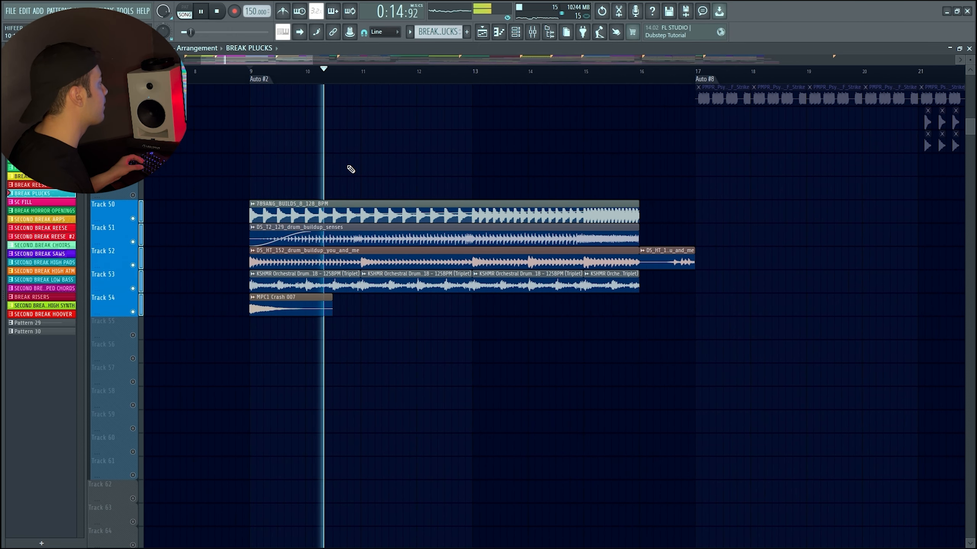
scroll(406, 171, down, 4)
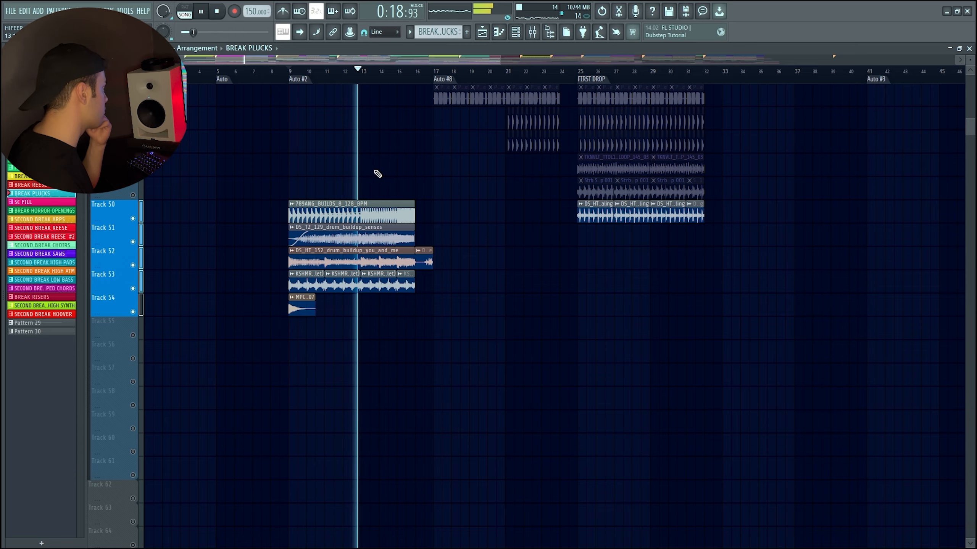
scroll(378, 174, up, 3)
scroll(298, 187, up, 1)
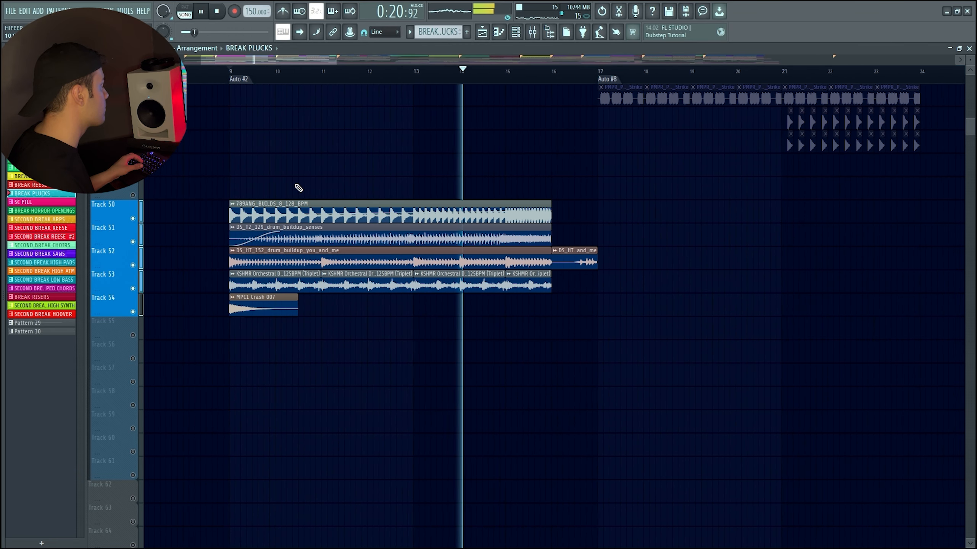
scroll(298, 187, down, 1)
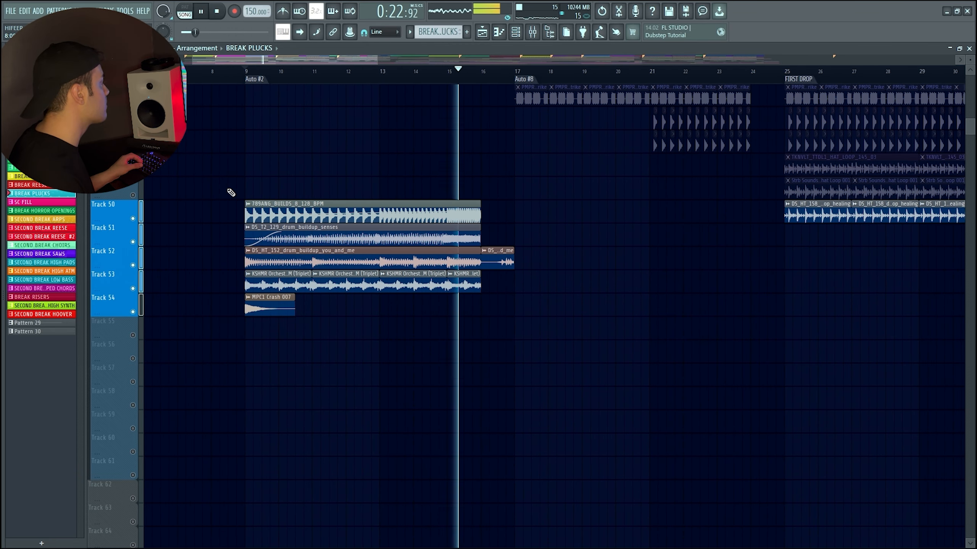
scroll(226, 192, up, 1)
drag(969, 139, 972, 82)
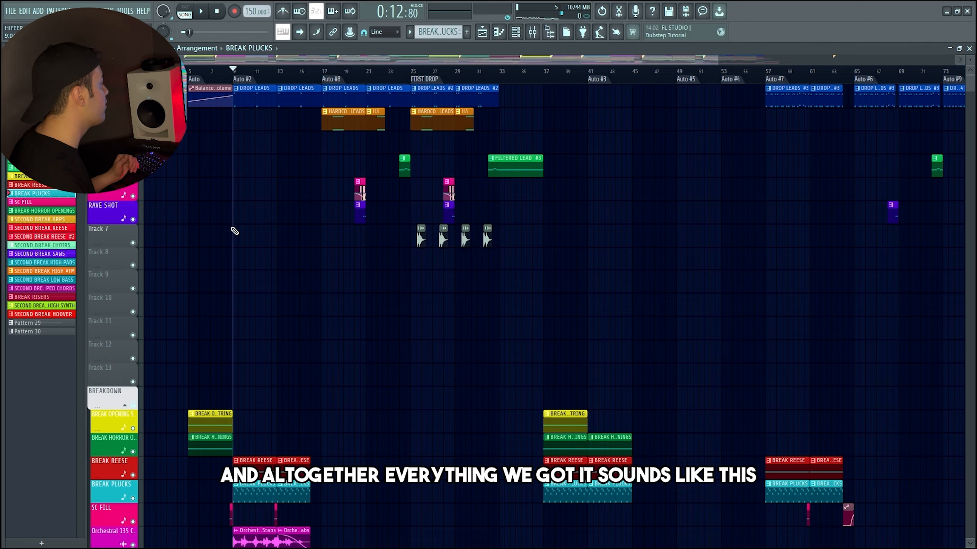
Play the full first breakdown with all its layers together up to the start of the drop
scroll(245, 259, up, 5)
scroll(247, 246, down, 4)
scroll(241, 79, down, 3)
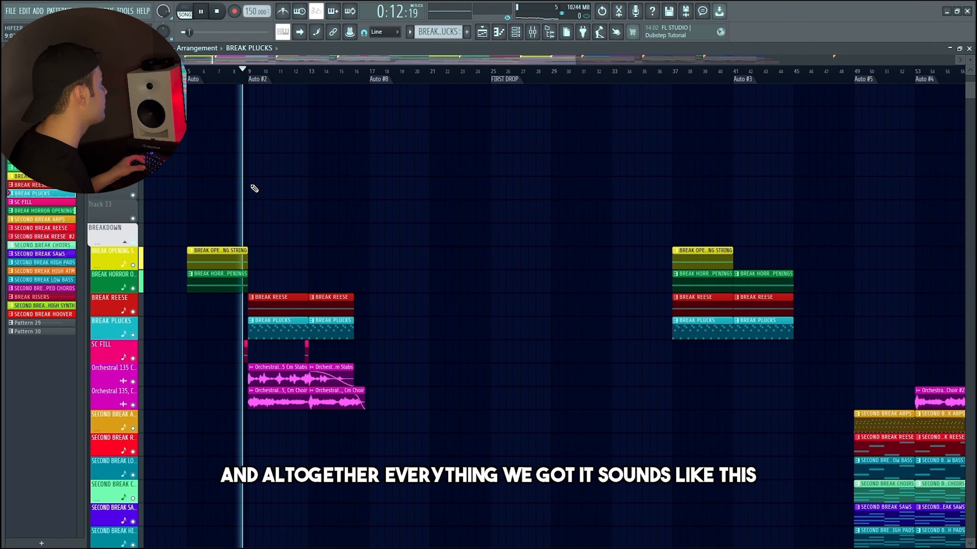
scroll(254, 188, up, 2)
scroll(275, 214, up, 4)
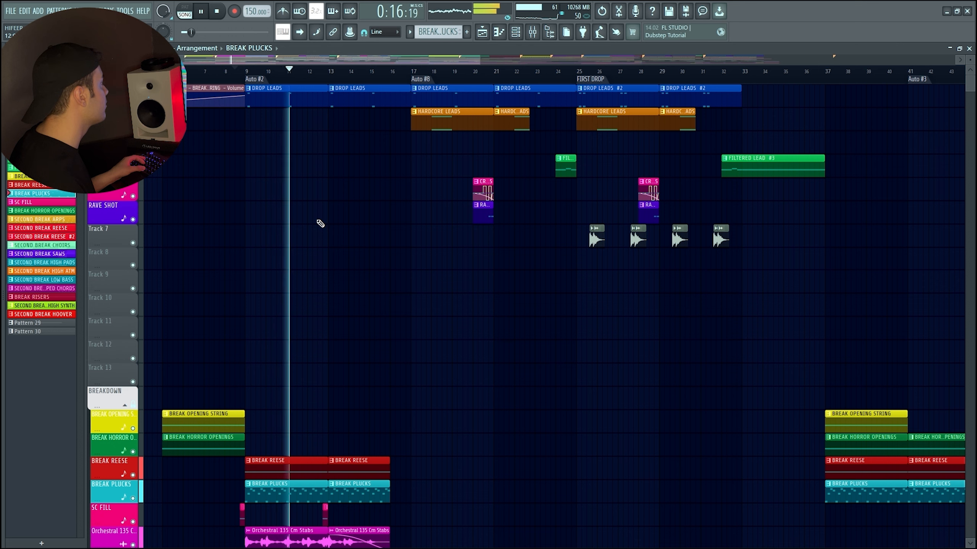
scroll(320, 223, down, 8)
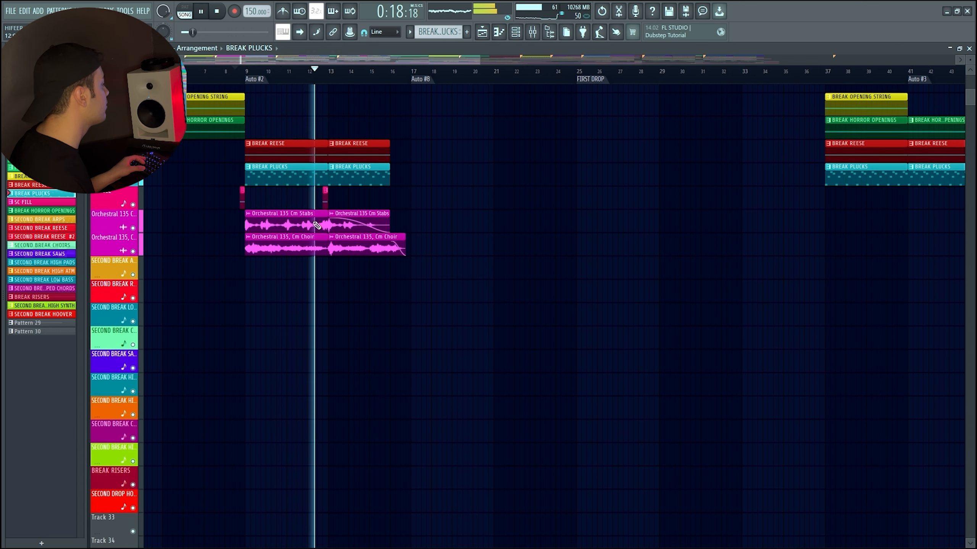
scroll(322, 225, up, 1)
scroll(327, 225, down, 2)
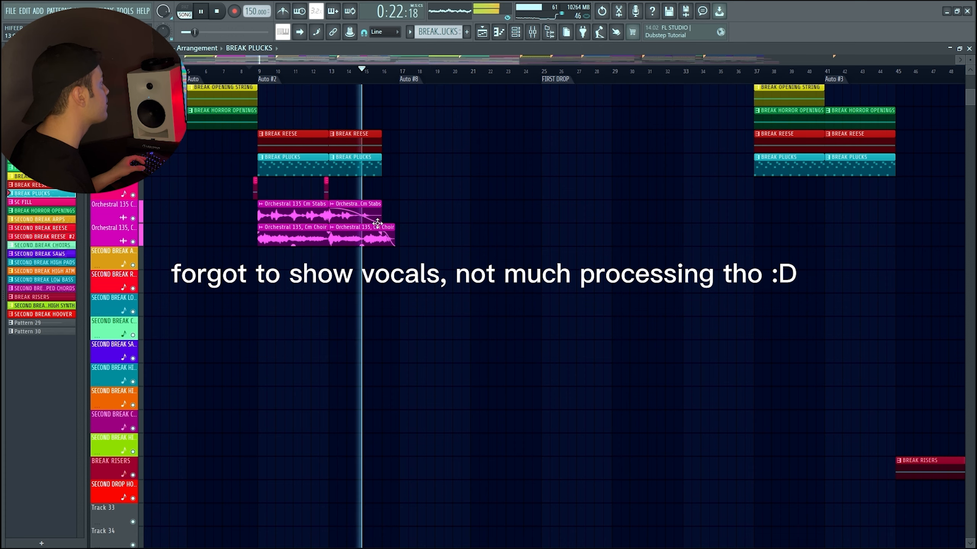
scroll(419, 228, up, 2)
scroll(450, 231, up, 1)
scroll(448, 232, down, 3)
scroll(400, 238, up, 6)
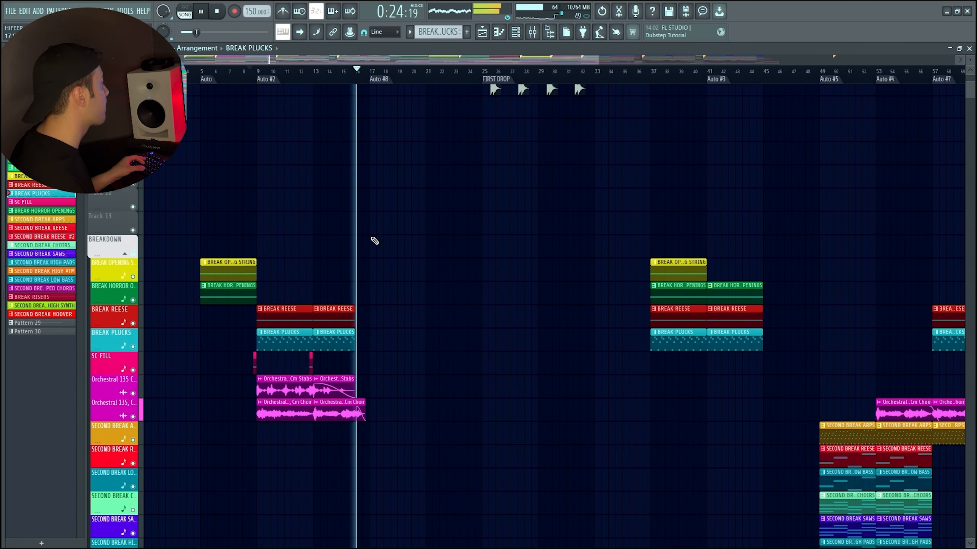
scroll(370, 237, up, 1)
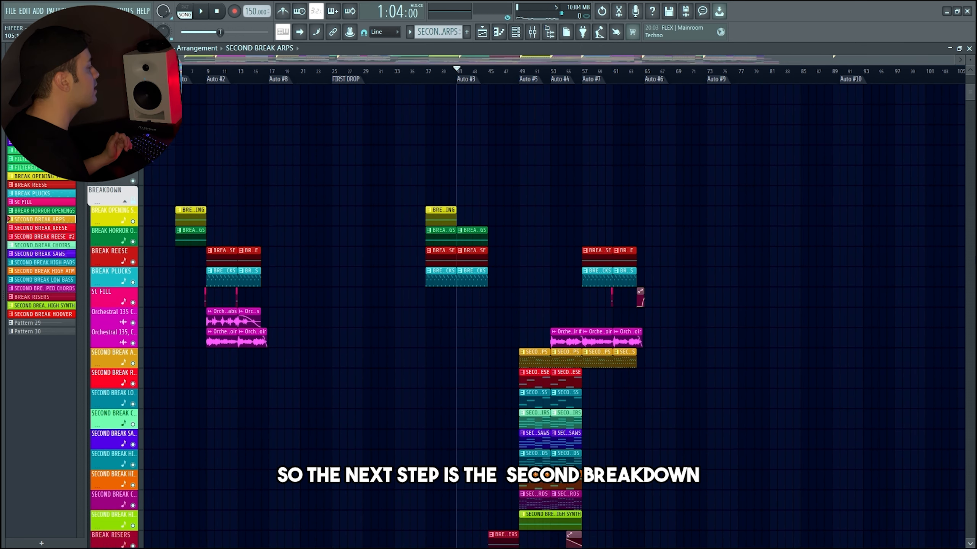
Play the second breakdown from bar 37 with all tracks active
scroll(553, 316, down, 10)
drag(970, 128, 938, 66)
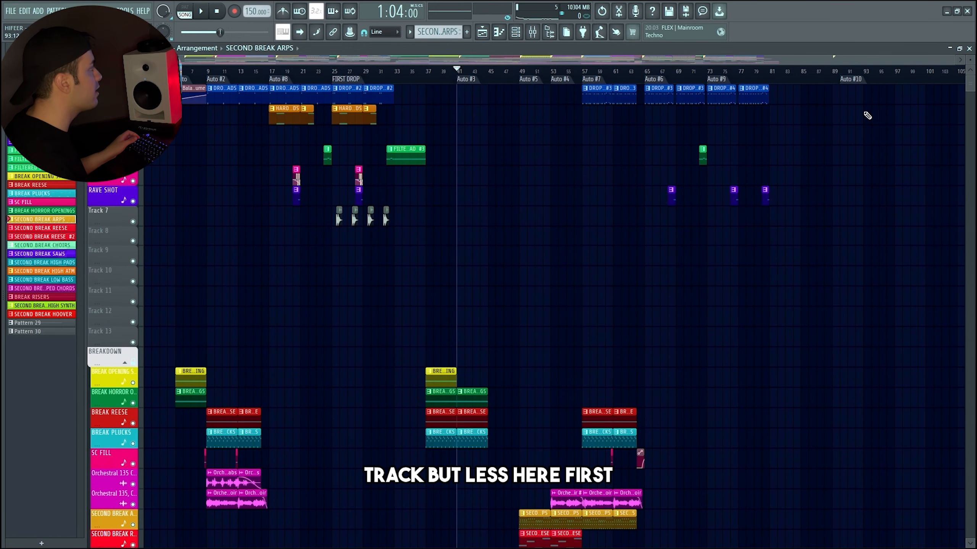
scroll(547, 308, up, 2)
scroll(538, 300, down, 2)
scroll(500, 254, up, 3)
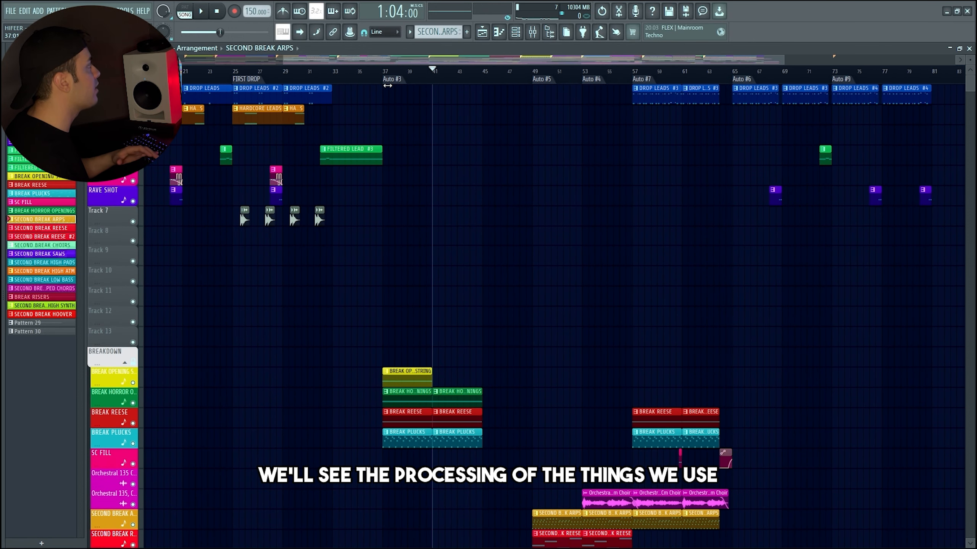
scroll(394, 88, up, 2)
key(space)
scroll(388, 170, up, 2)
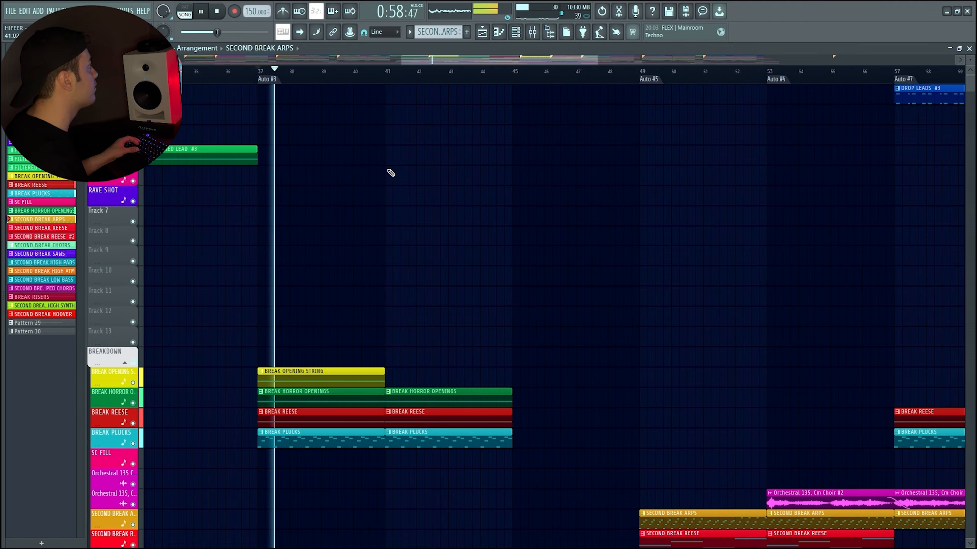
Collapse the SFX BUS, FX BUS and NOISES BUS track groups while the second breakdown plays
scroll(384, 191, down, 4)
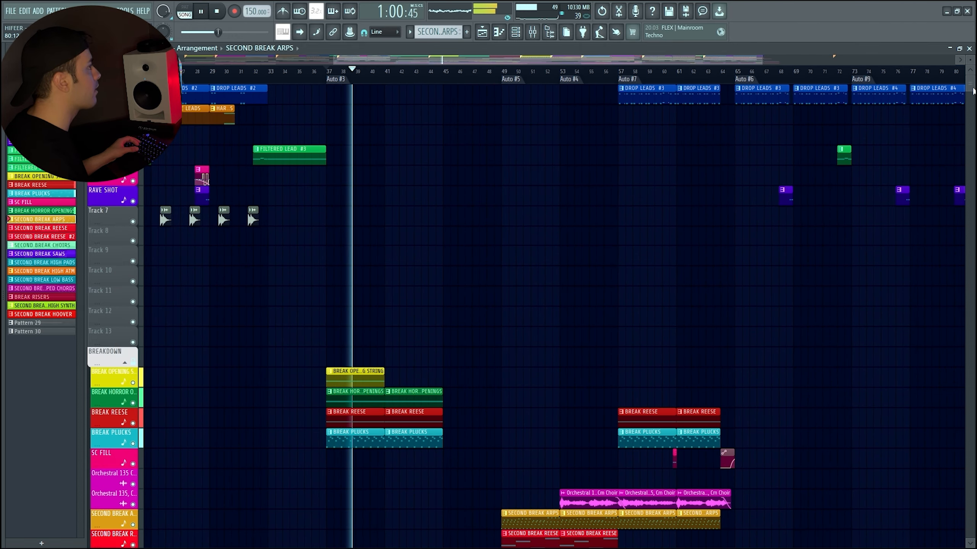
drag(974, 91, 973, 266)
scroll(920, 188, down, 3)
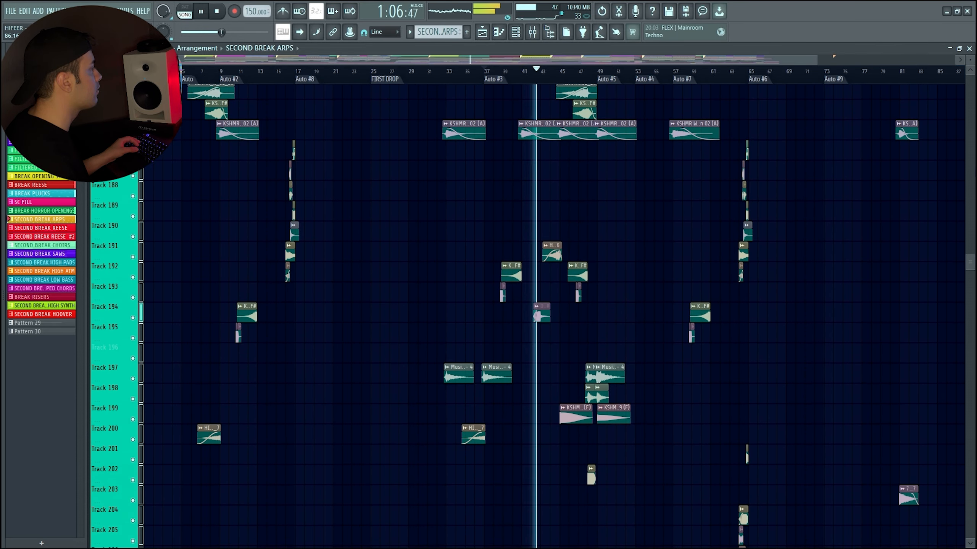
scroll(159, 488, up, 10)
click(126, 457)
scroll(131, 459, down, 1)
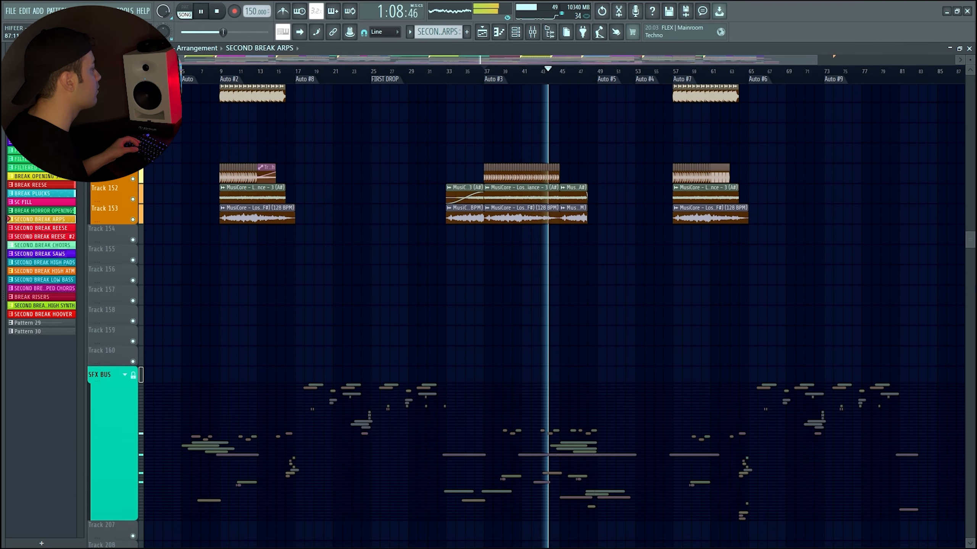
scroll(156, 255, up, 8)
click(125, 260)
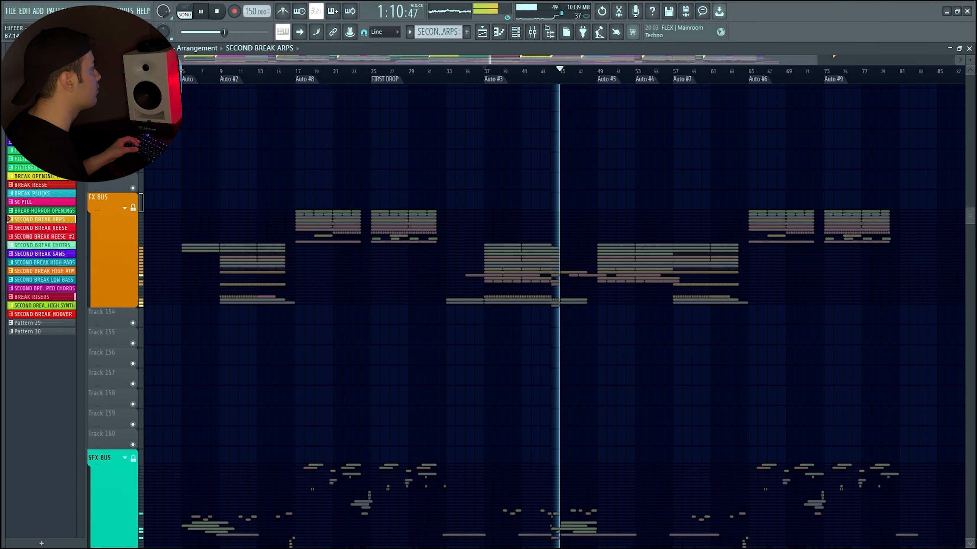
scroll(159, 180, up, 15)
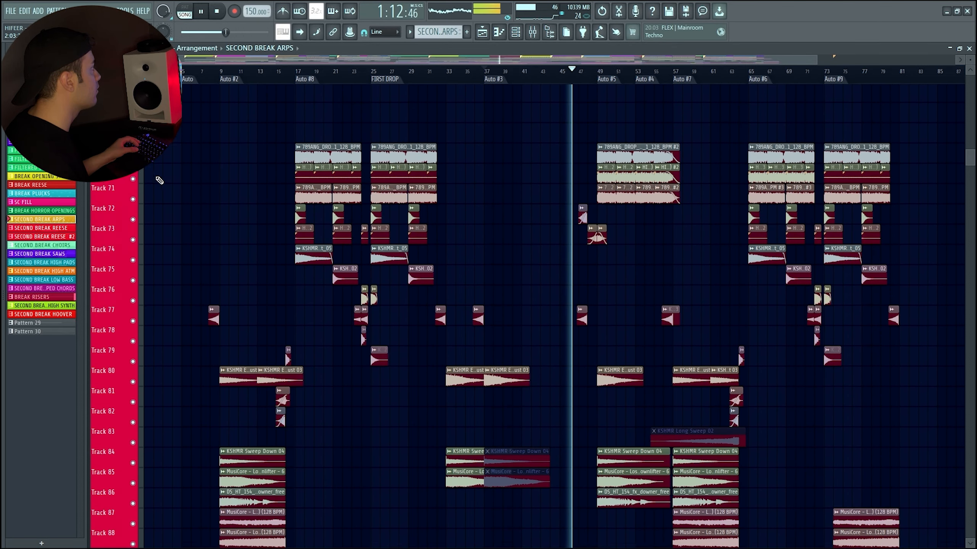
scroll(160, 180, up, 3)
click(125, 190)
Make the playlist follow the playhead, let the second breakdown play through, and stop before bar 65
scroll(127, 189, up, 15)
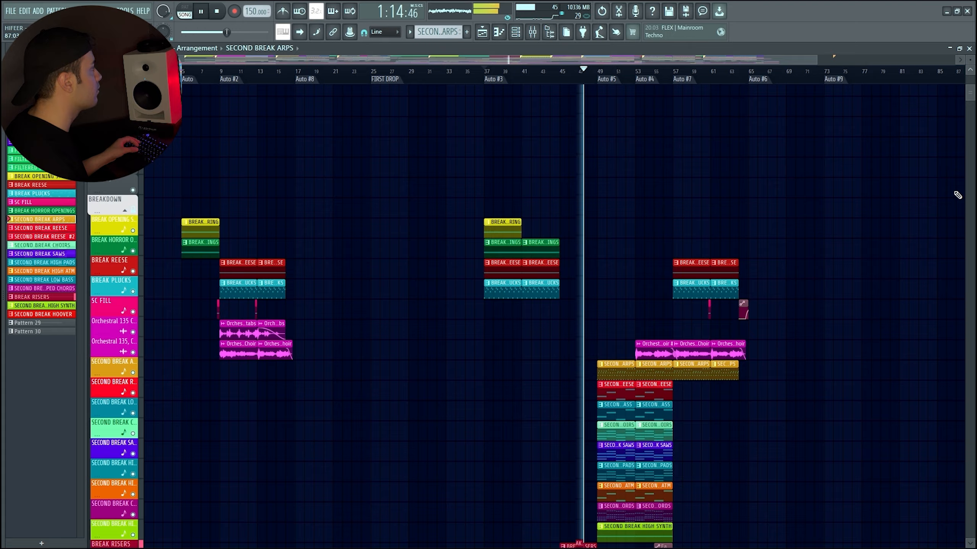
scroll(669, 246, up, 6)
scroll(423, 227, down, 3)
click(301, 34)
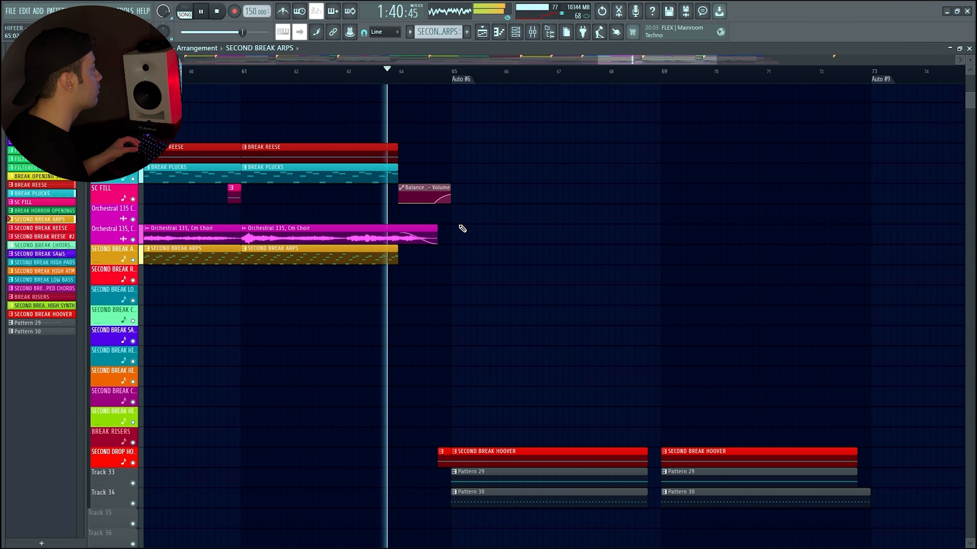
key(space)
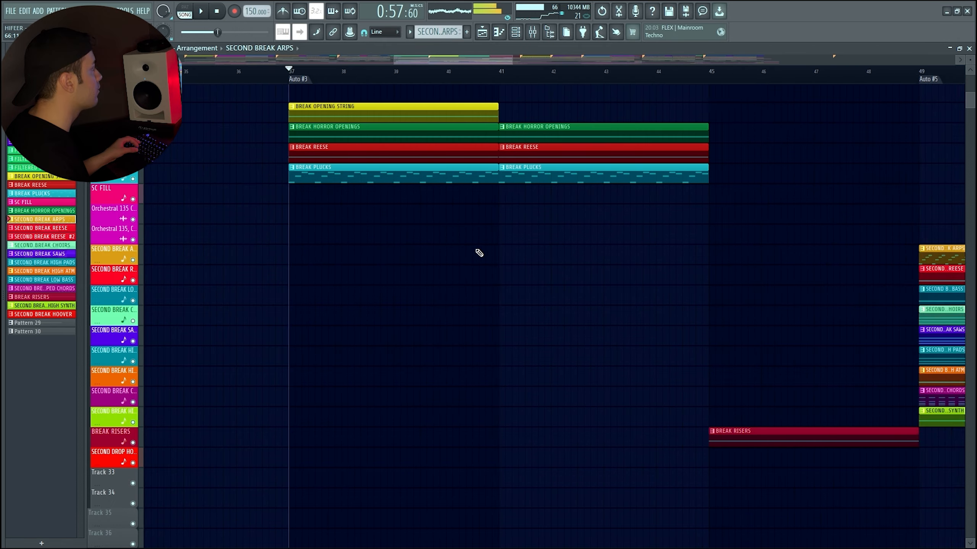
Examine the second breakdown's clip layout, comparing its opening layers at bar 37 with the trance-style section at bar 49
scroll(592, 233, down, 9)
scroll(446, 162, up, 4)
scroll(602, 247, up, 1)
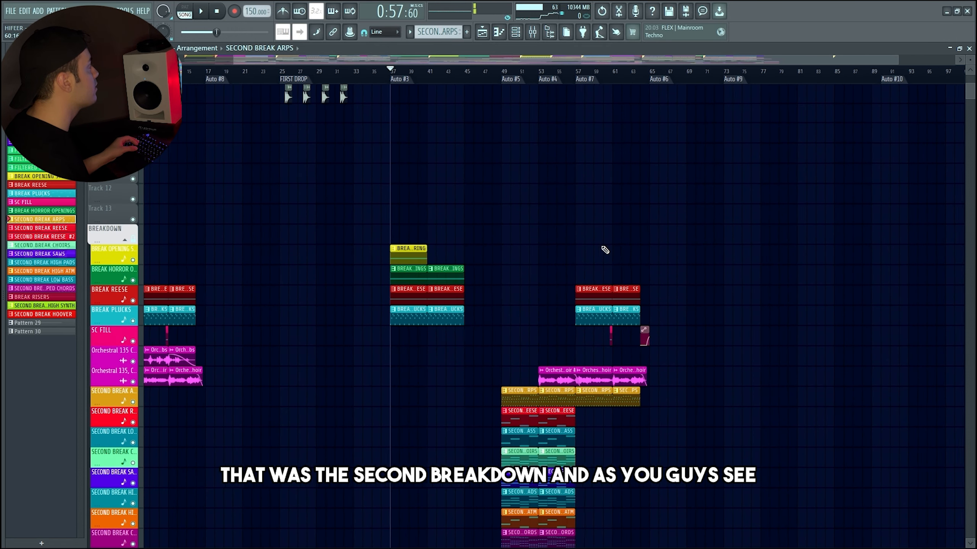
scroll(536, 246, up, 1)
scroll(493, 275, up, 6)
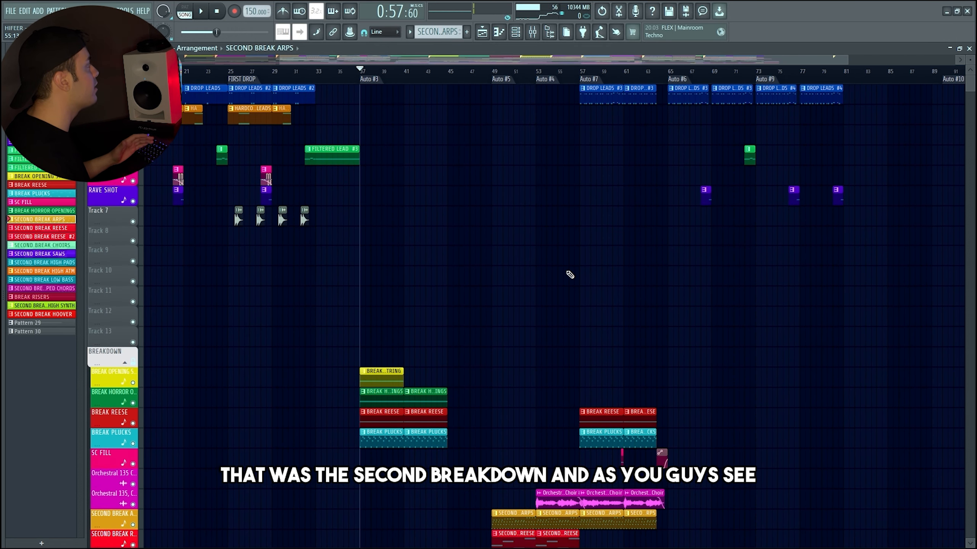
mouse_move(970, 84)
mouse_down()
mouse_move(970, 165)
mouse_move(970, 84)
mouse_up()
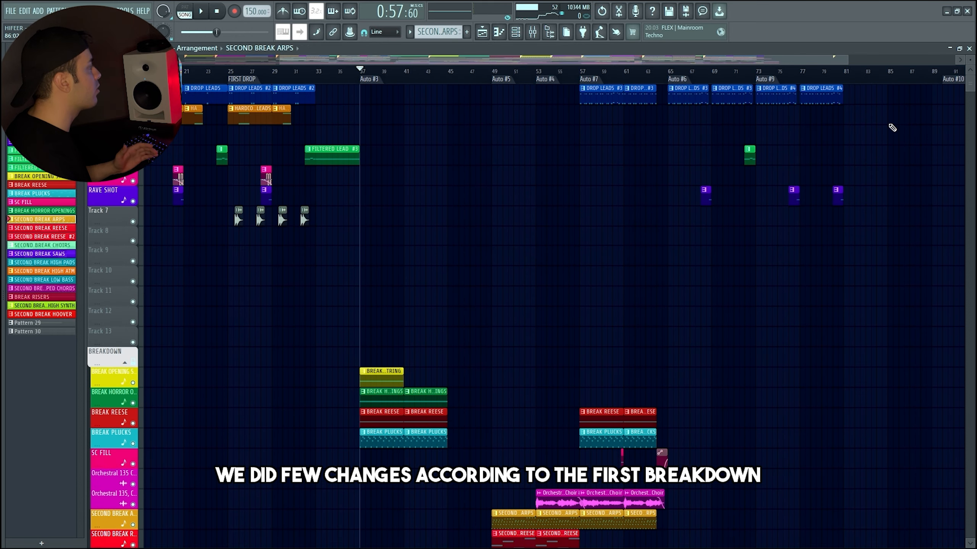
scroll(451, 195, down, 1)
scroll(530, 227, down, 5)
scroll(497, 279, down, 1)
scroll(543, 299, up, 1)
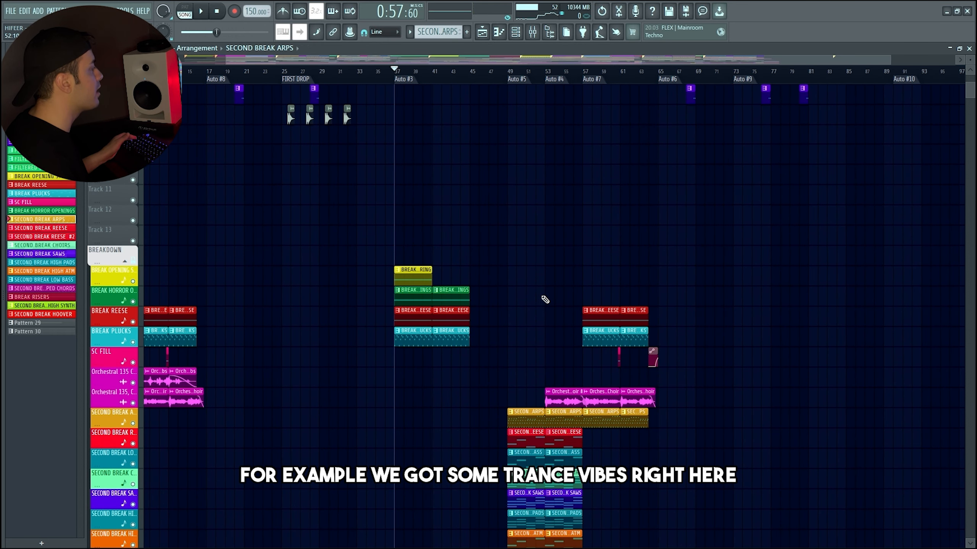
scroll(545, 299, down, 4)
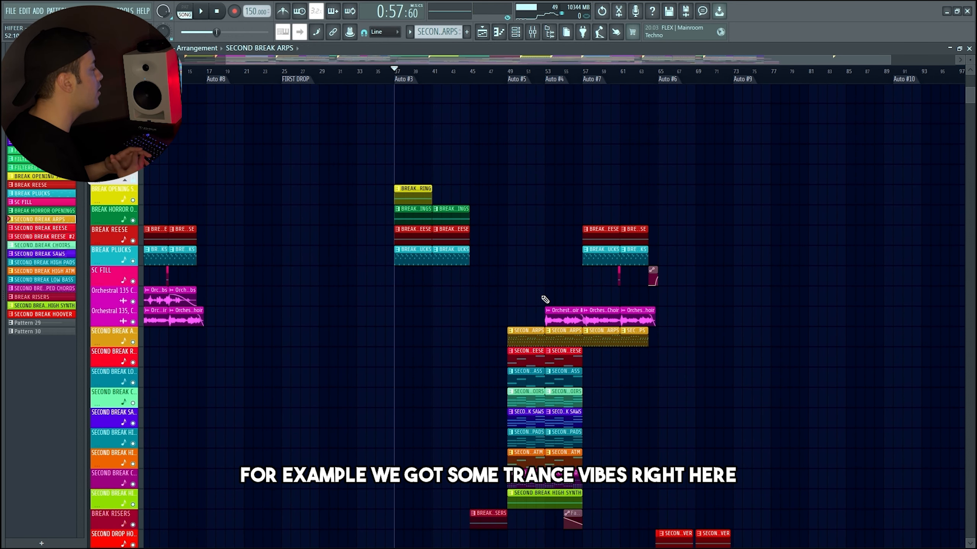
scroll(545, 300, up, 2)
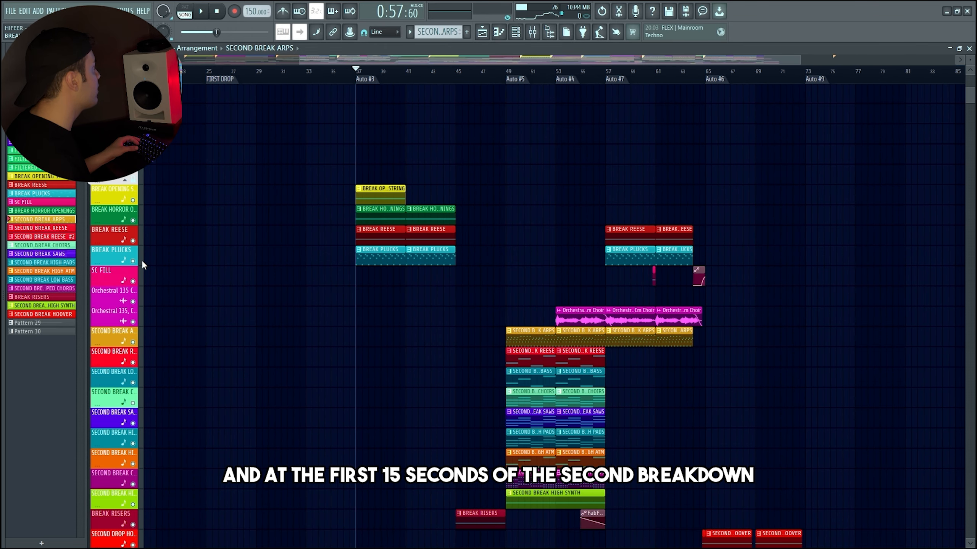
Solo the opening string, horror openings, reese and plucks tracks, play them from bar 37, then stop and unmute the rest
ctrl+click(133, 201)
scroll(502, 223, down, 2)
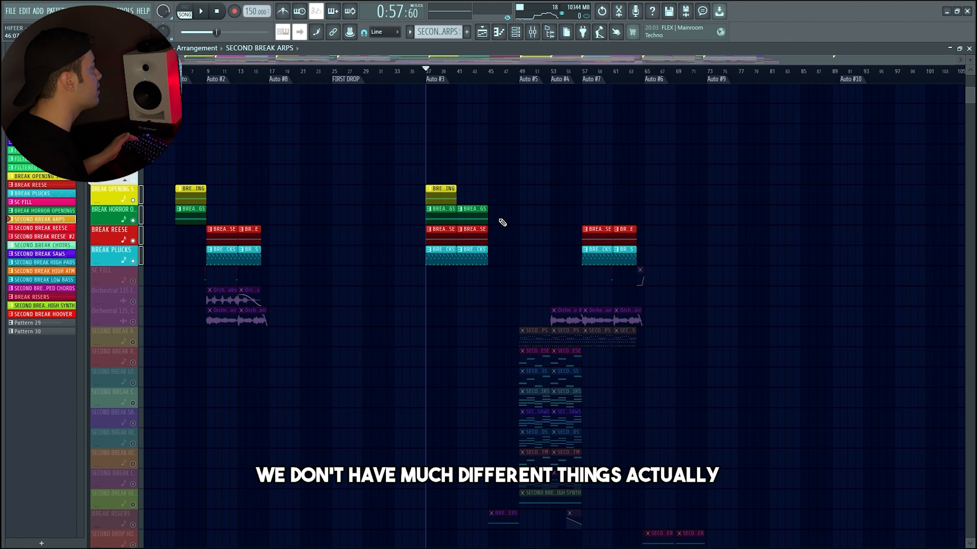
scroll(458, 283, up, 4)
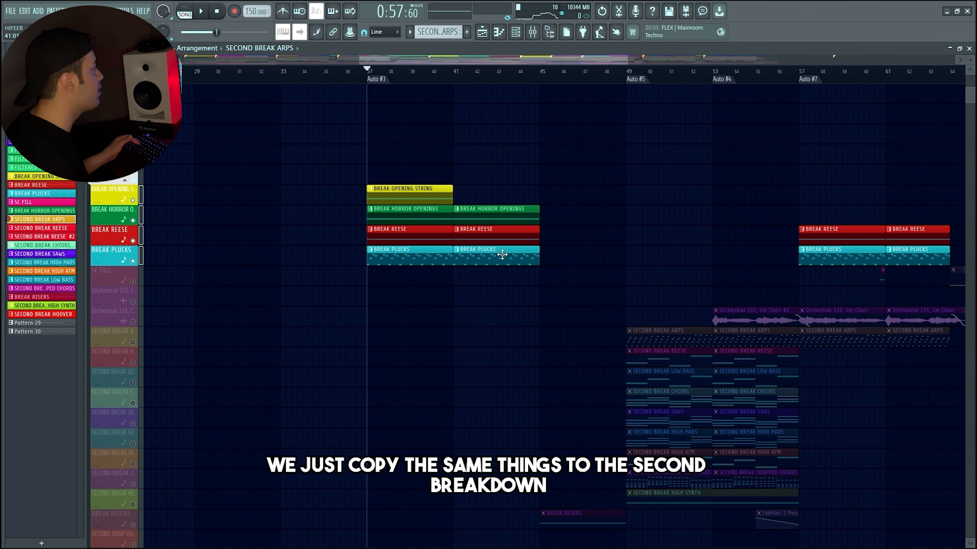
scroll(358, 188, up, 2)
key(space)
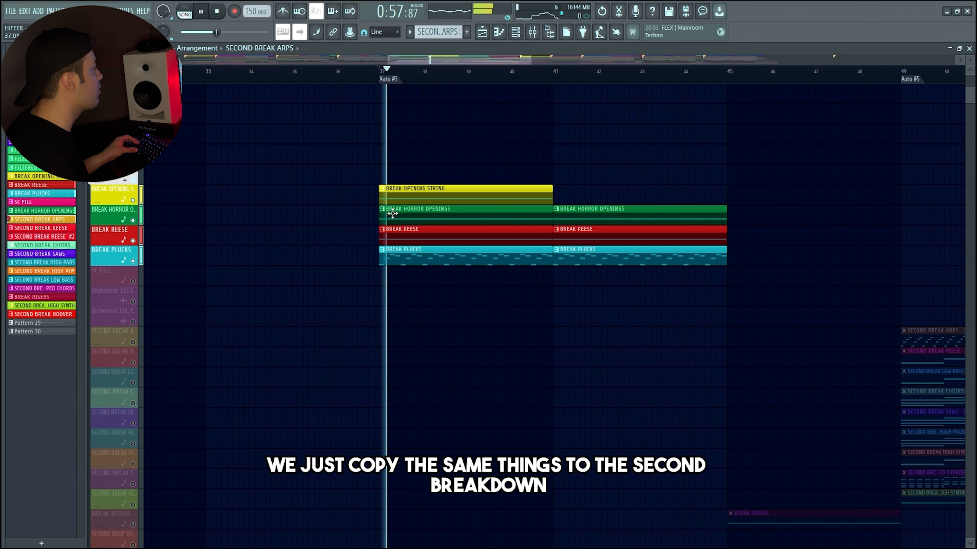
scroll(397, 175, down, 3)
scroll(452, 233, up, 1)
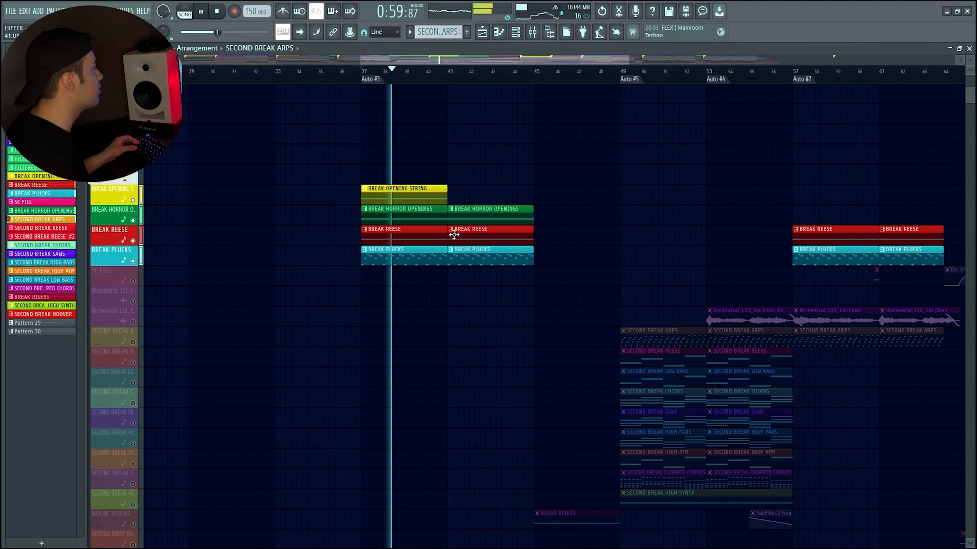
key(space)
ctrl+click(134, 262)
Expand the FX BUS group and solo its atmosphere tracks, Tracks 134 to 153
scroll(353, 258, down, 1)
scroll(577, 246, down, 15)
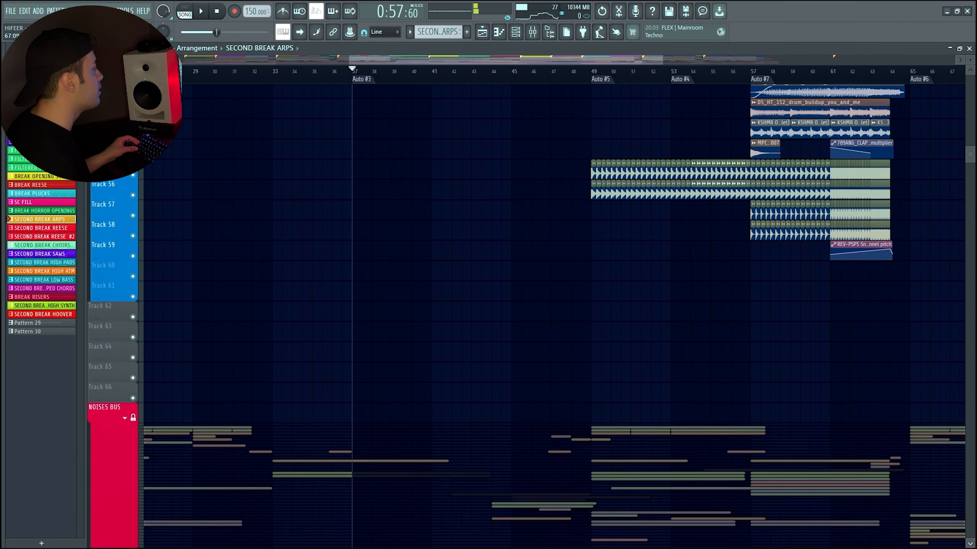
scroll(861, 242, down, 4)
scroll(557, 242, down, 3)
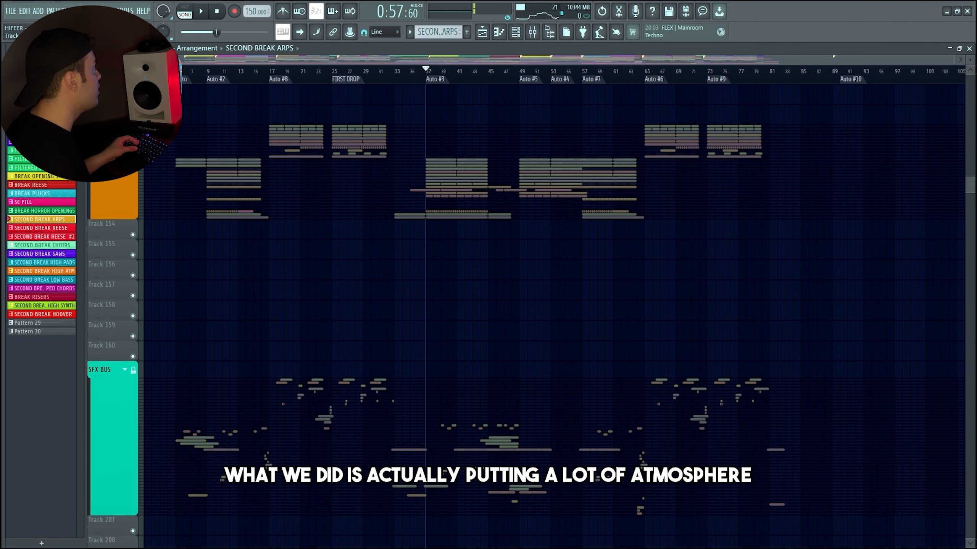
scroll(905, 208, up, 7)
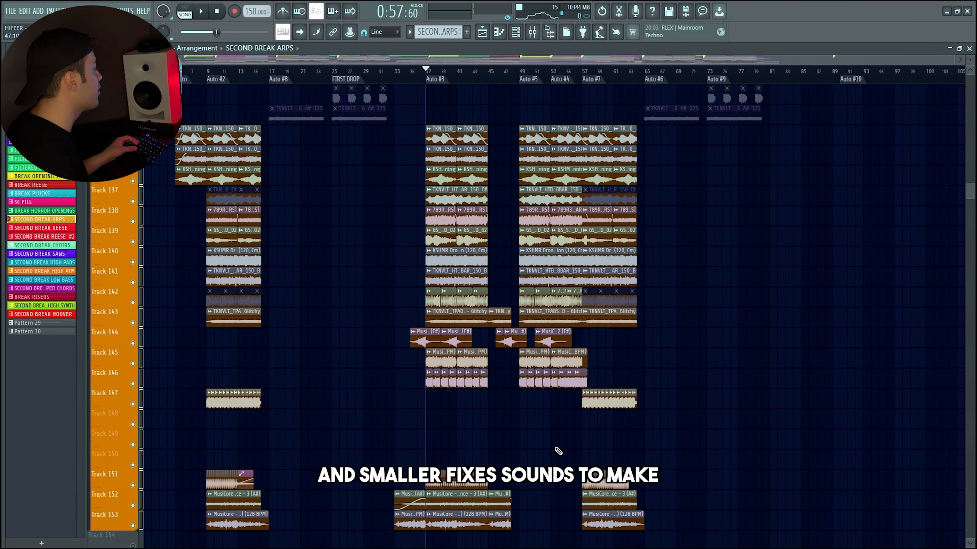
scroll(153, 364, down, 7)
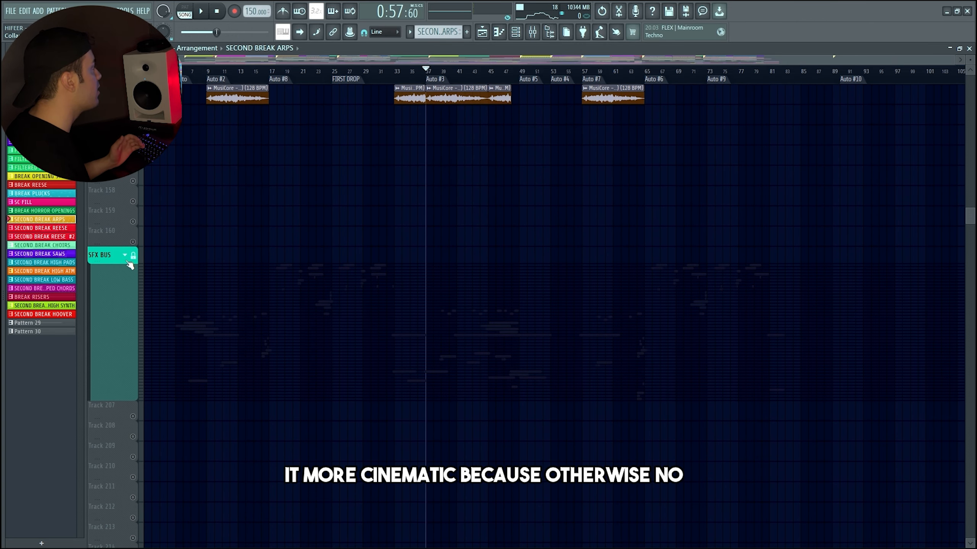
Expand the SFX BUS group and unmute its small effect tracks alongside the soloed atmospheres
drag(969, 215, 968, 92)
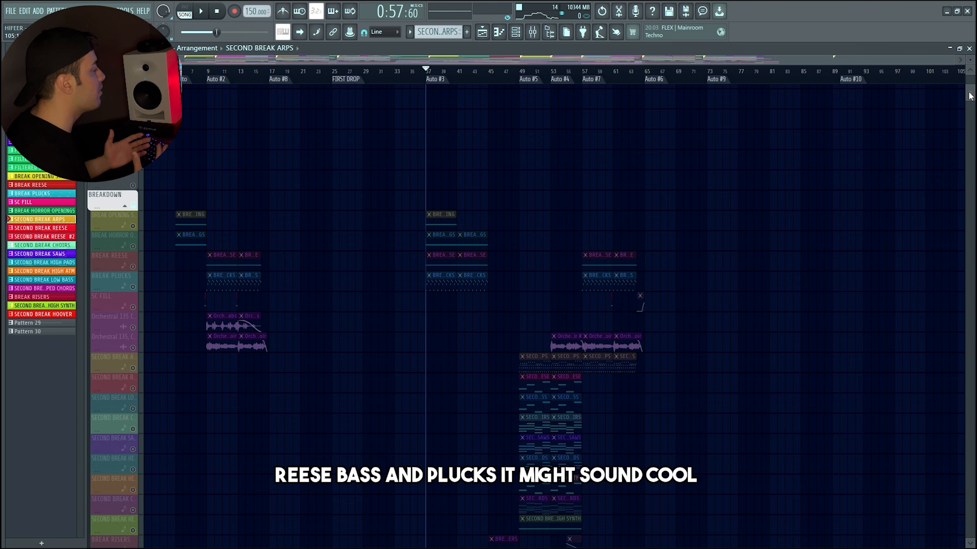
scroll(636, 220, up, 1)
drag(969, 92, 958, 220)
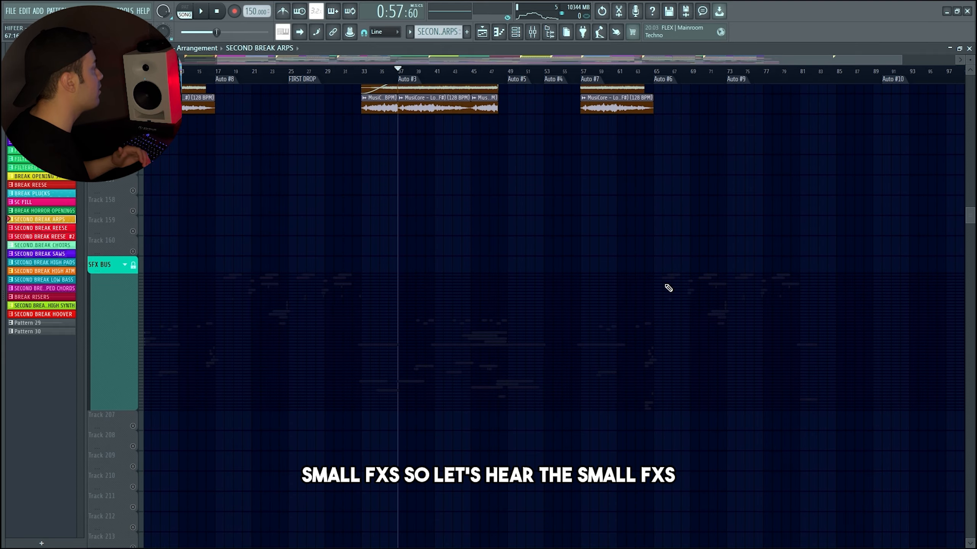
click(125, 264)
scroll(244, 323, down, 13)
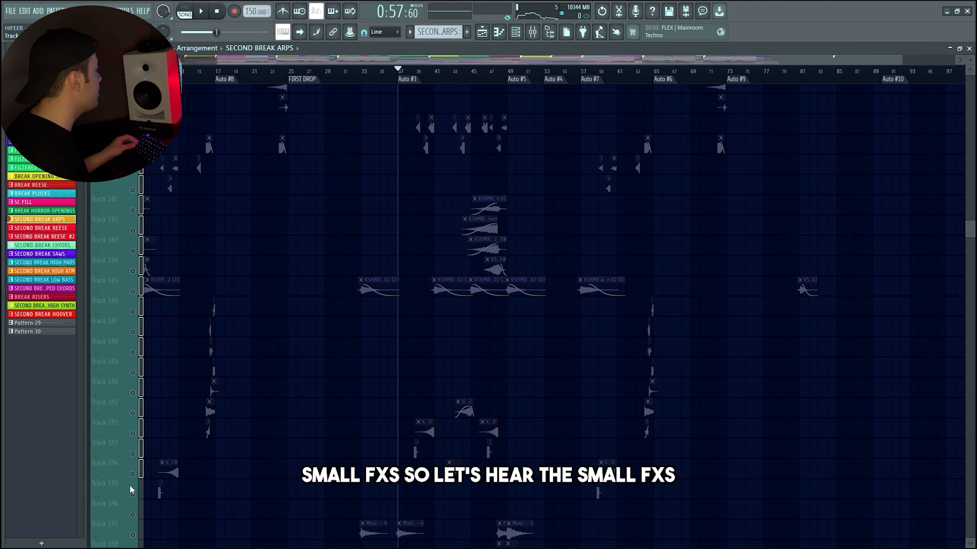
drag(135, 455, 135, 452)
scroll(140, 412, down, 7)
drag(134, 328, 135, 450)
Play the soloed atmospheres together with the small effects from bar 37, then stop playback and unmute the remaining tracks
drag(969, 242, 969, 175)
key(space)
scroll(968, 264, down, 4)
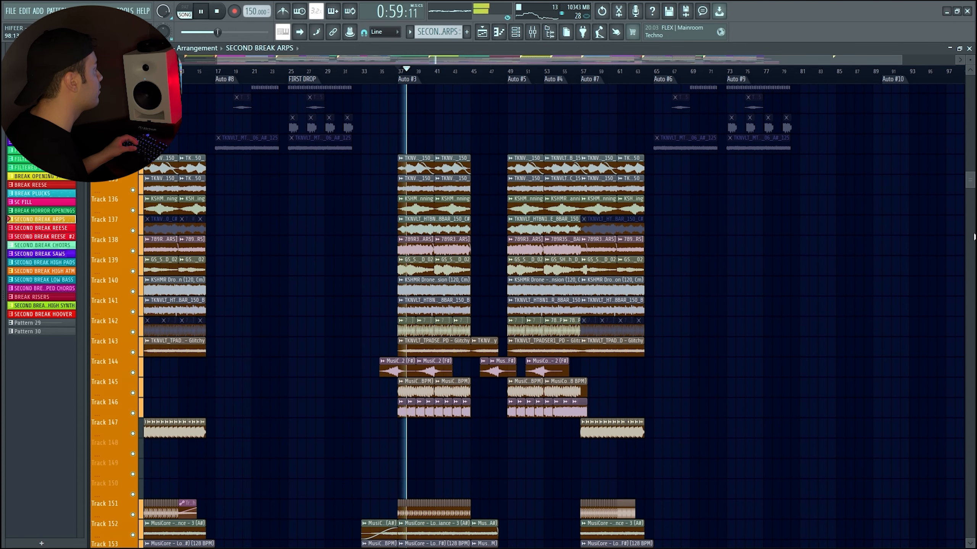
scroll(320, 94, down, 4)
scroll(442, 300, up, 1)
scroll(451, 310, down, 2)
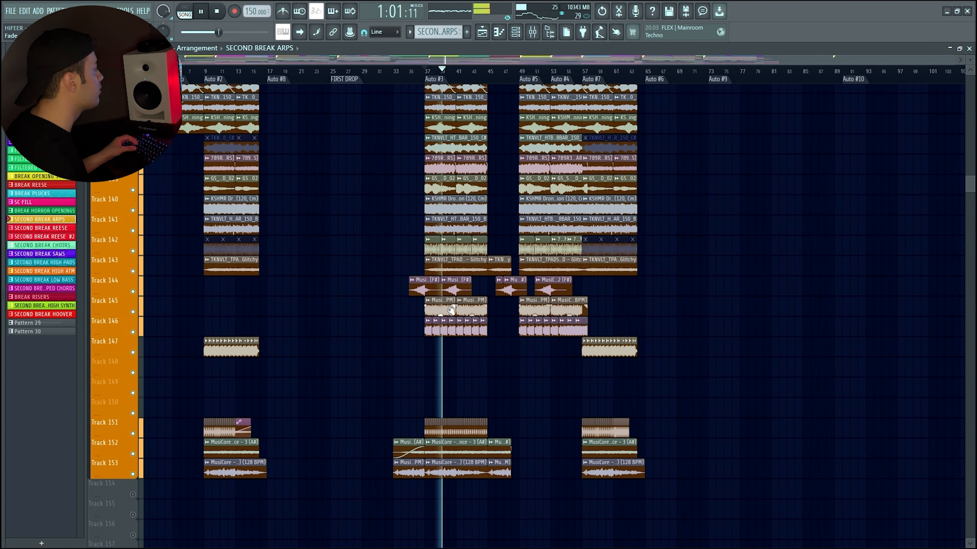
scroll(457, 311, up, 2)
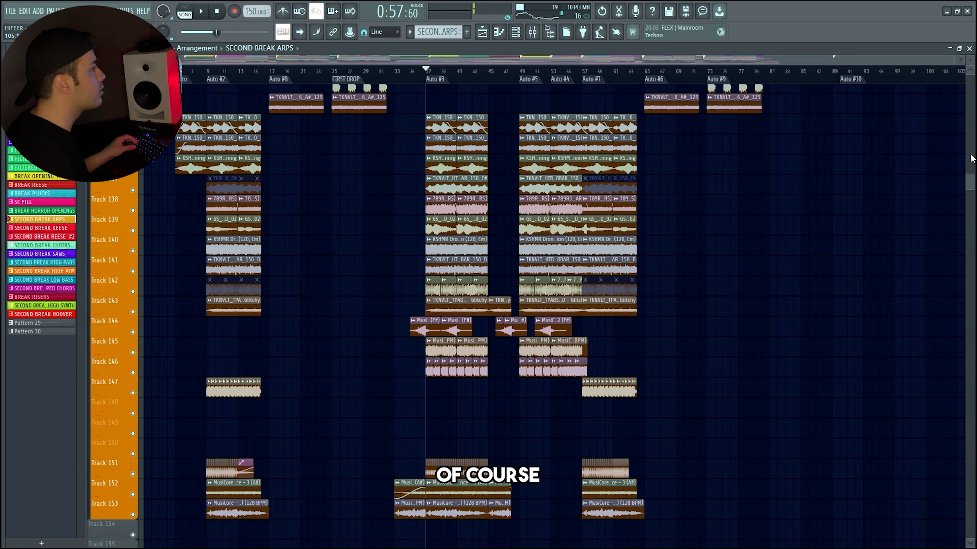
Return to the instrument tracks, set the playback position to bar 49 and examine the second break's trance section layers
drag(970, 181, 954, 67)
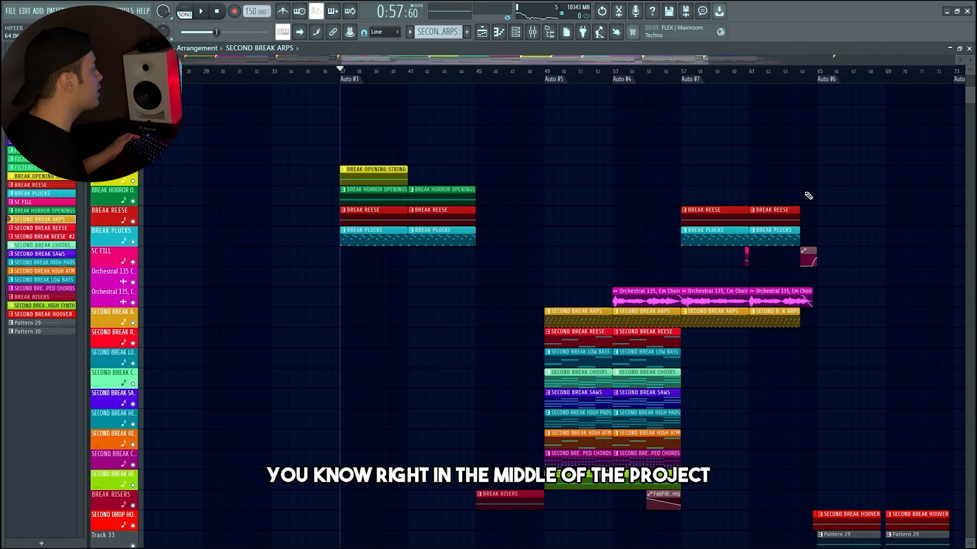
scroll(769, 191, down, 3)
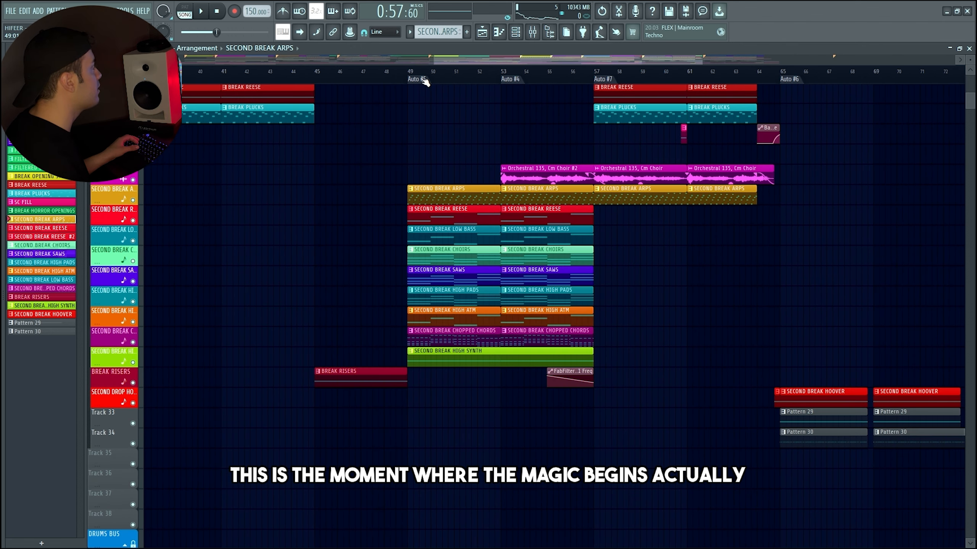
click(423, 79)
scroll(492, 171, up, 3)
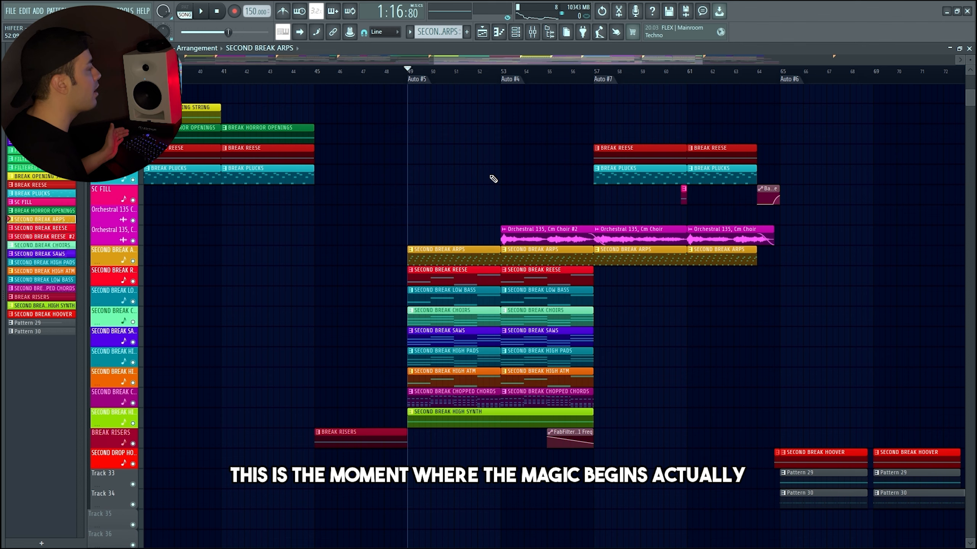
scroll(495, 180, down, 4)
scroll(559, 306, up, 3)
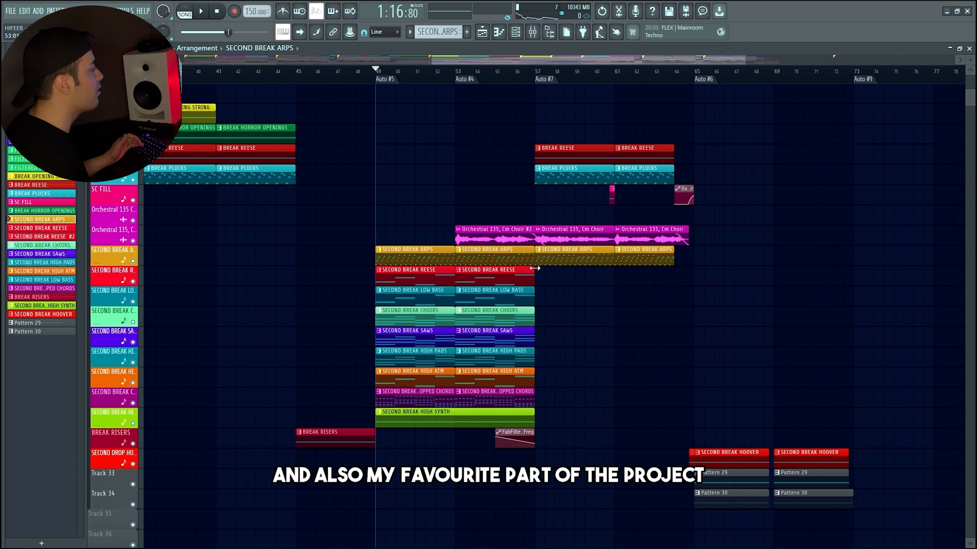
scroll(392, 302, up, 2)
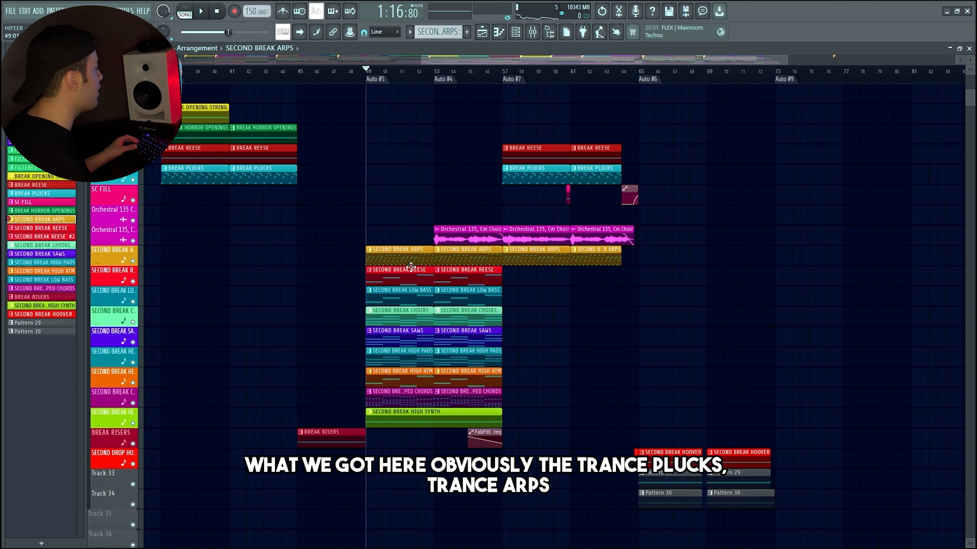
Solo the SECOND BREAK ARPS track and bring up its reFX Nexus lead channels in the channel rack
ctrl+click(133, 261)
scroll(375, 262, up, 3)
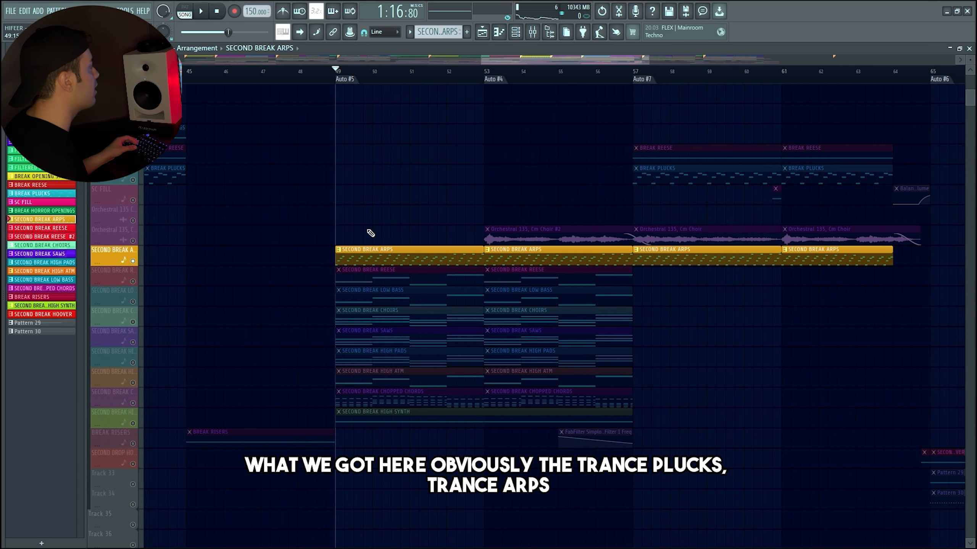
scroll(430, 133, down, 1)
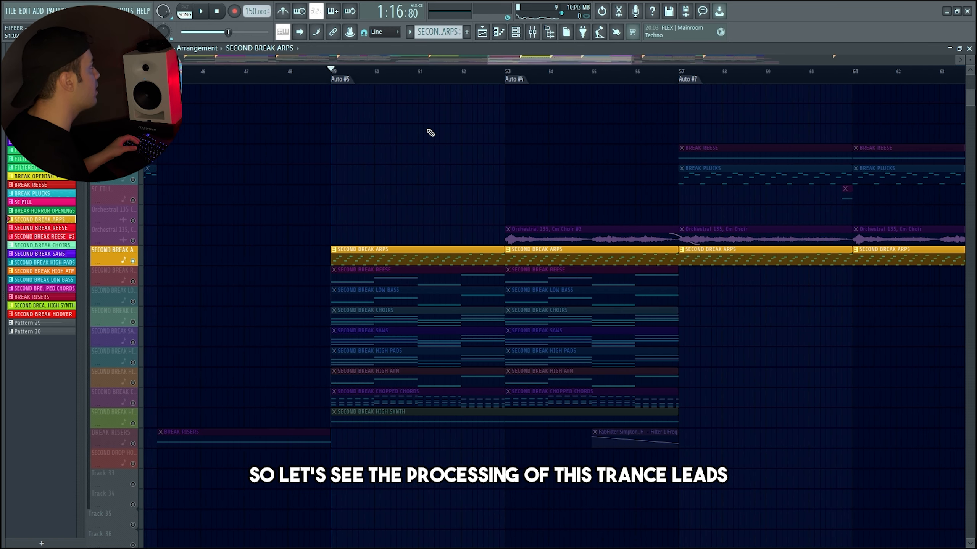
click(519, 36)
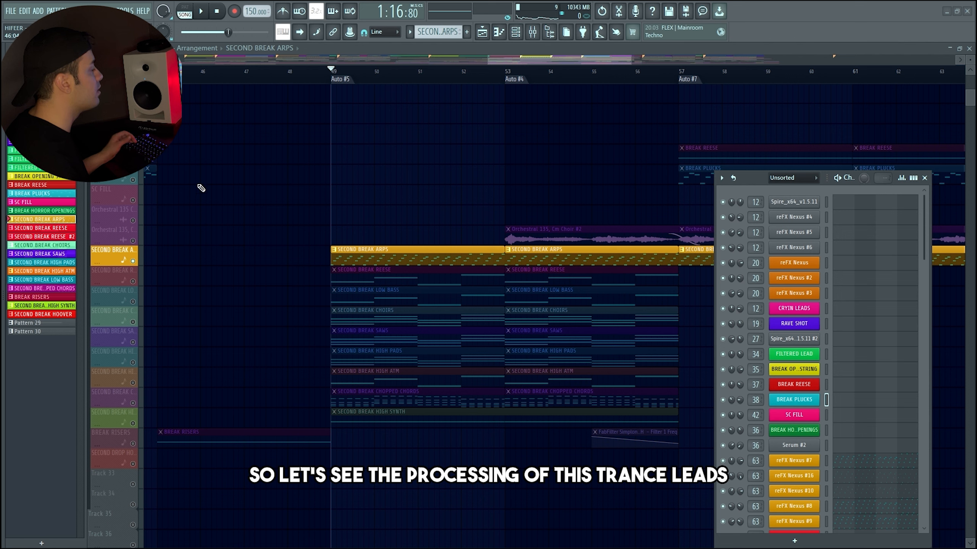
scroll(829, 378, down, 6)
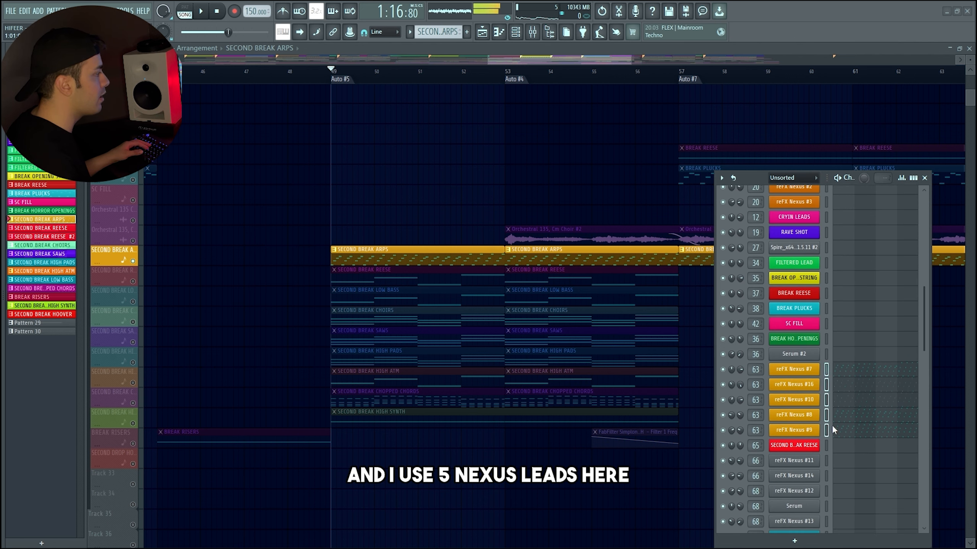
Select individual gold reFX Nexus lead channels of the SECOND BREAK ARPS pattern in the channel rack
click(827, 428)
click(827, 374)
click(827, 385)
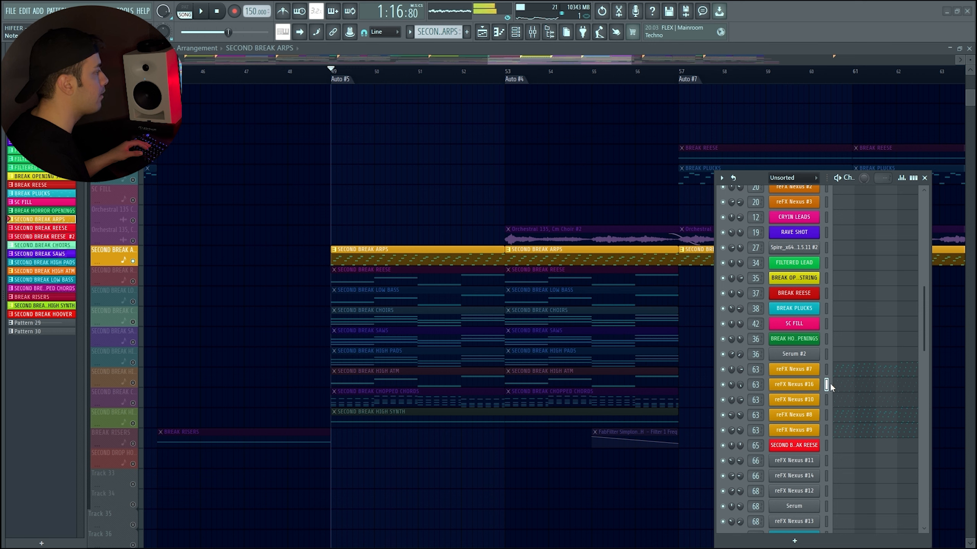
click(826, 430)
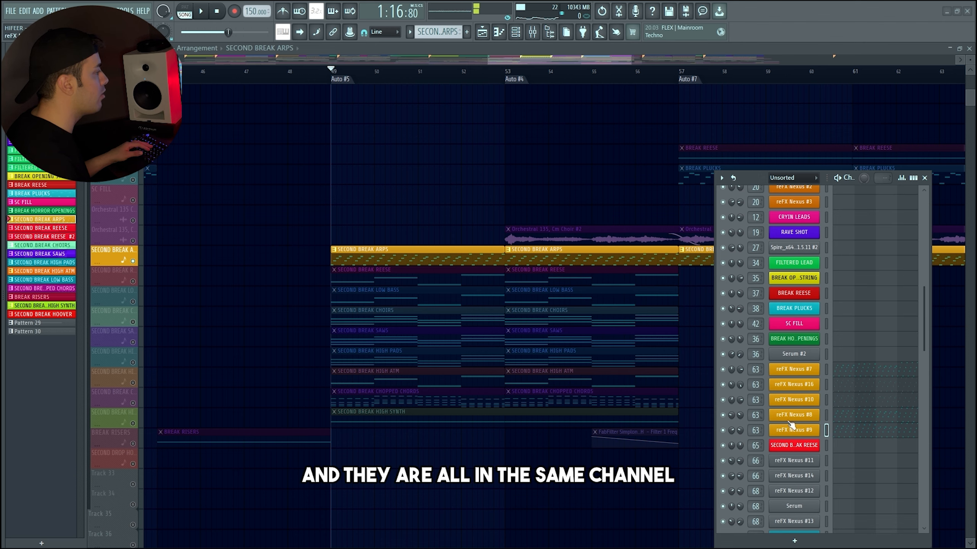
Locate the SECOND BREAK ARPS track in the mixer from the reFX Nexus #9 channel and close the channel rack
click(533, 35)
scroll(351, 170, down, 6)
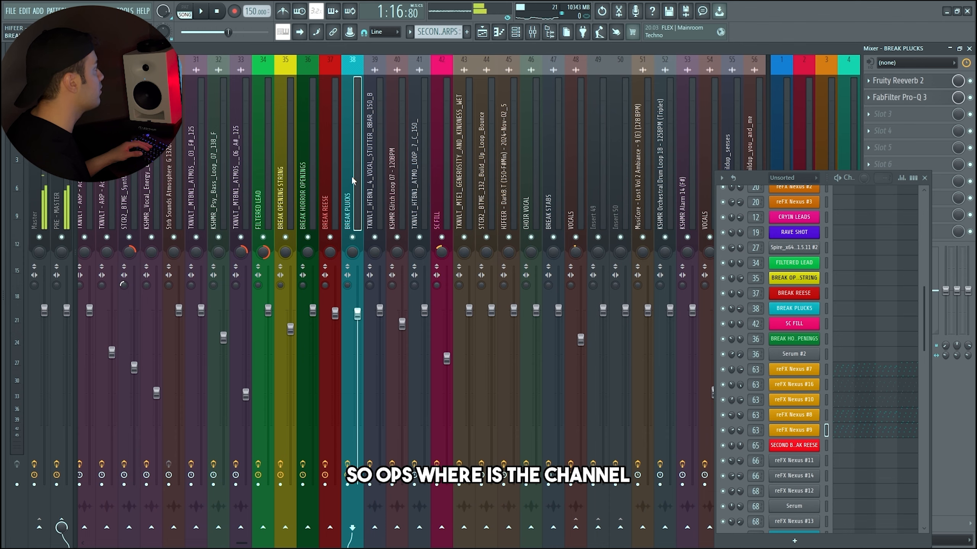
scroll(351, 175, up, 7)
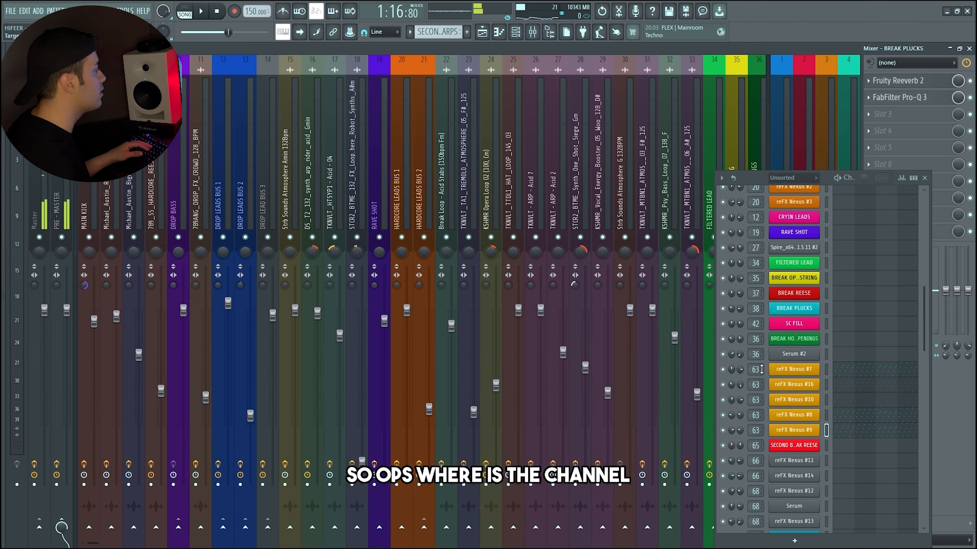
click(825, 430)
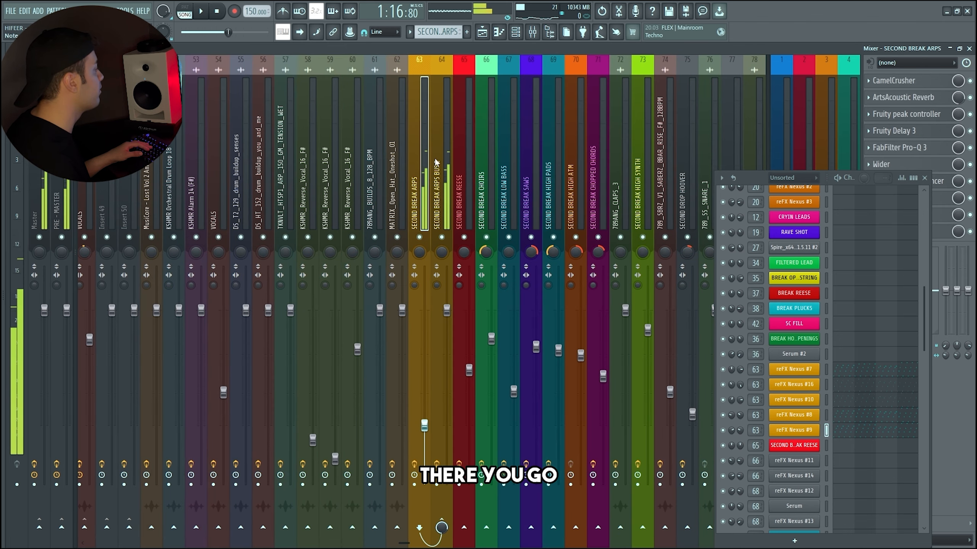
click(924, 178)
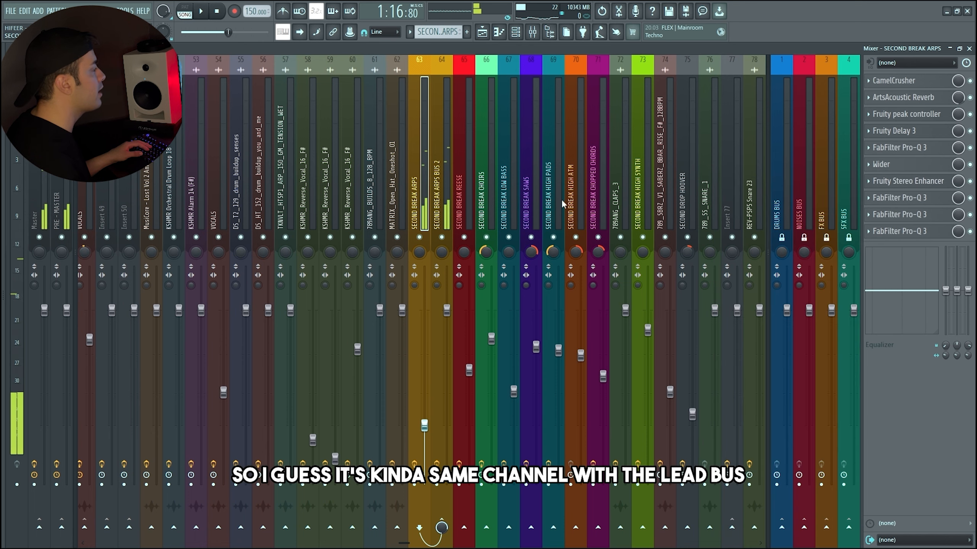
scroll(518, 210, down, 3)
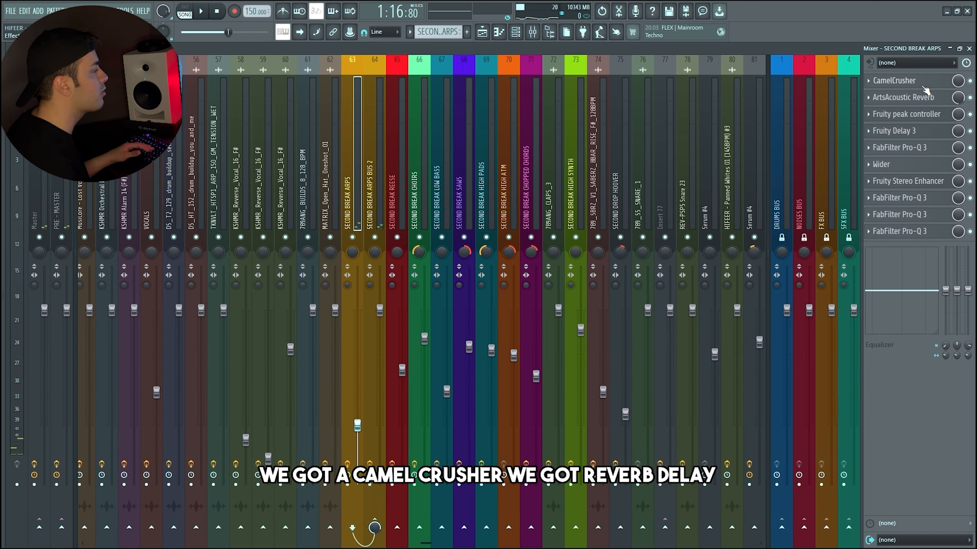
Inspect the FabFilter Pro-Q 3, Fruity Stereo Enhancer and Wider effects on the SECOND BREAK ARPS mixer track
click(924, 146)
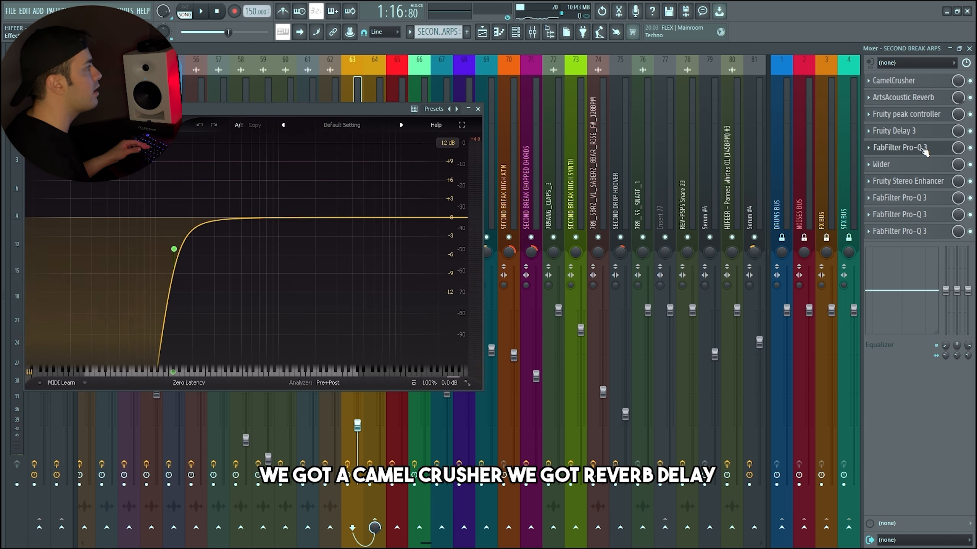
click(921, 152)
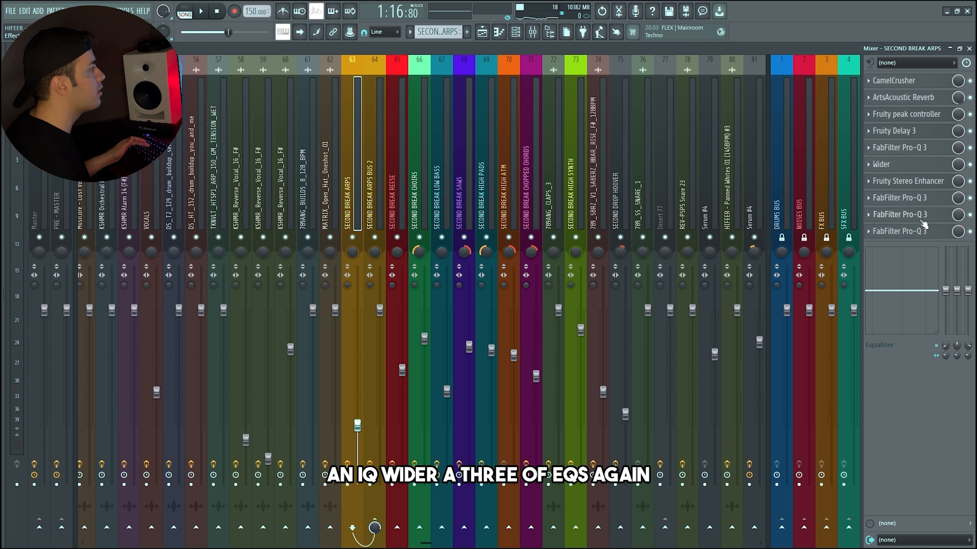
click(931, 187)
click(930, 185)
click(922, 165)
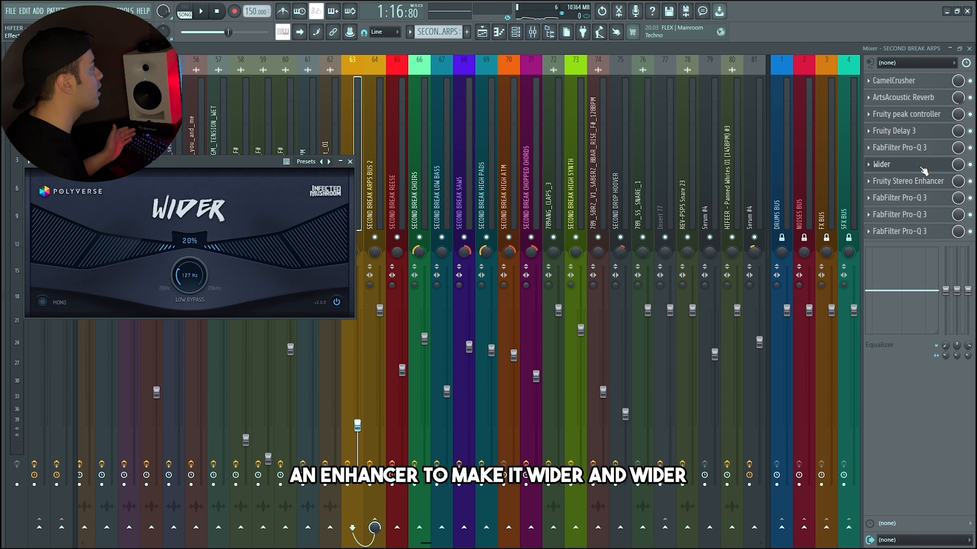
click(922, 164)
Inspect the third-slot FabFilter Pro-Q 3 and the FabFilter Simplon on the SECOND BREAK ARPS BUS 2 mixer track
key(Right)
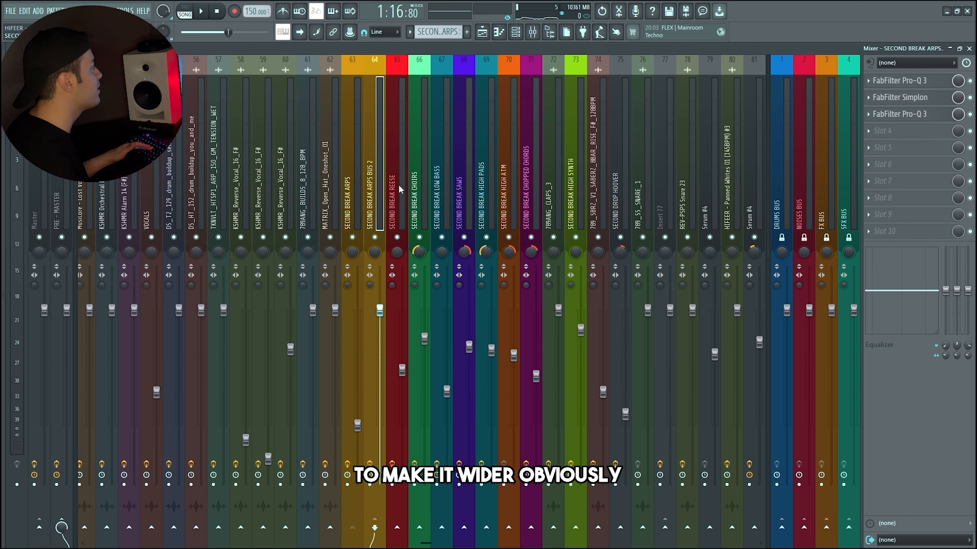
click(913, 112)
click(914, 112)
click(910, 100)
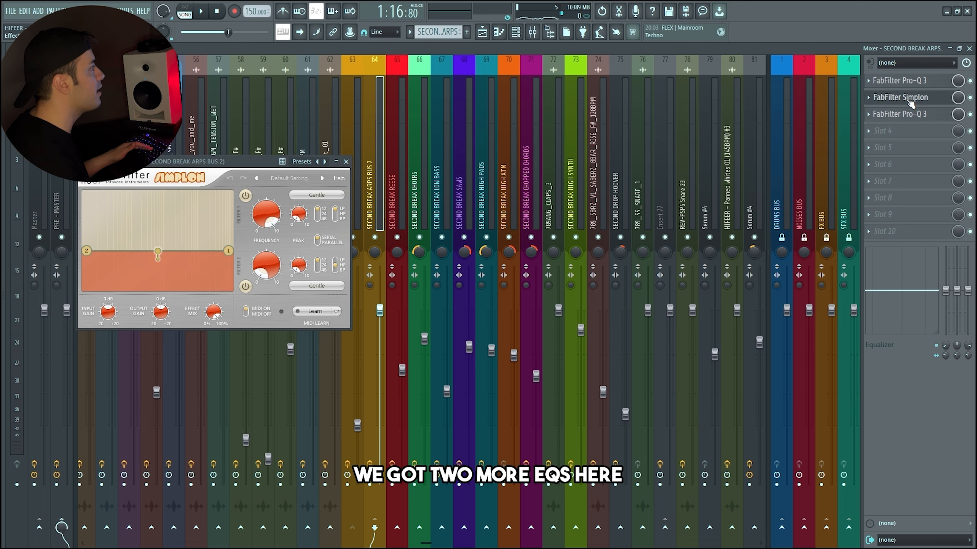
click(346, 162)
Play the soloed SECOND BREAK ARPS clips from bar 49 and check their track and BUS 2 in the mixer
key(F5)
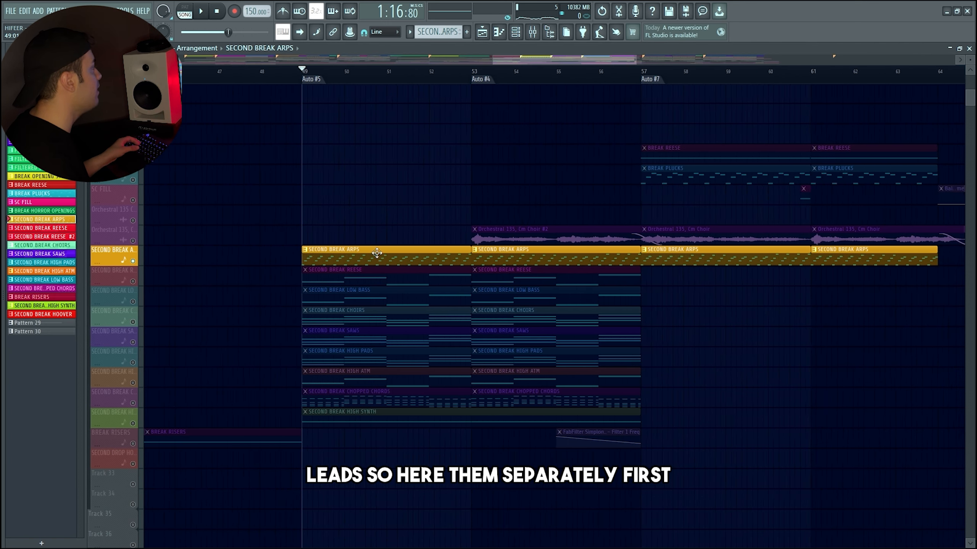
scroll(349, 262, up, 2)
scroll(348, 261, up, 1)
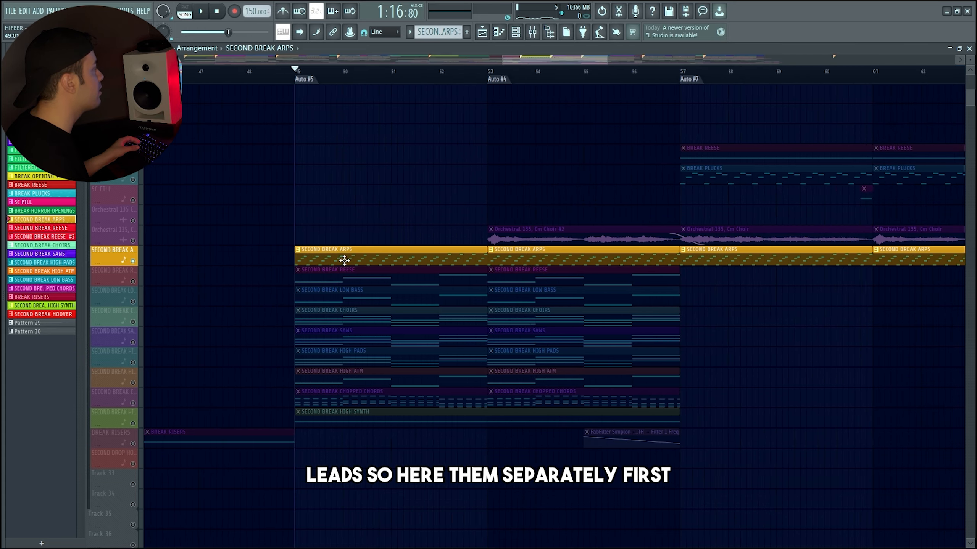
key(space)
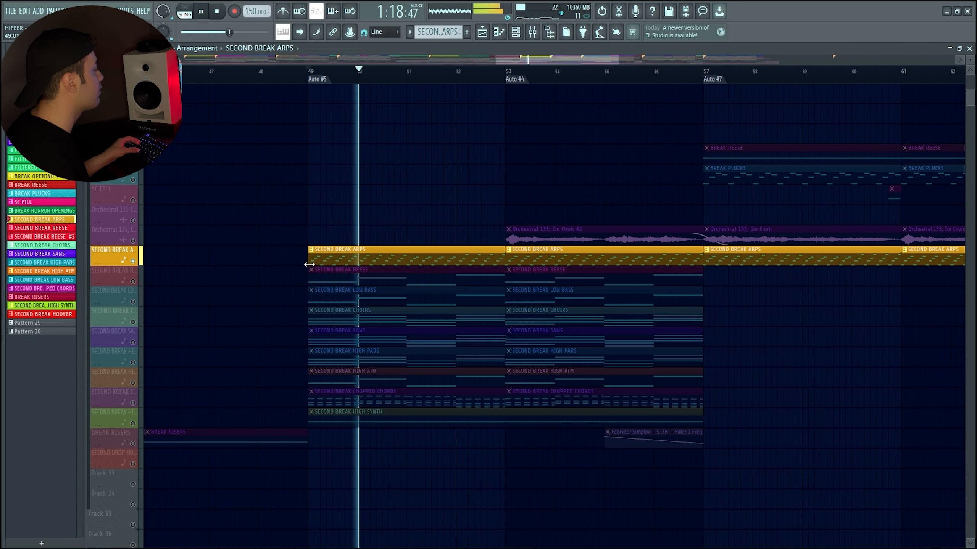
key(F9)
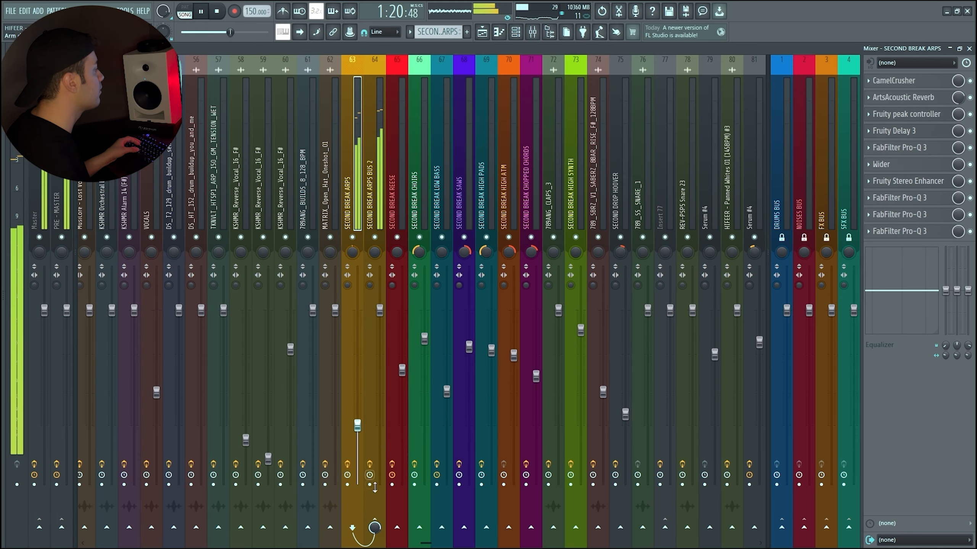
click(370, 248)
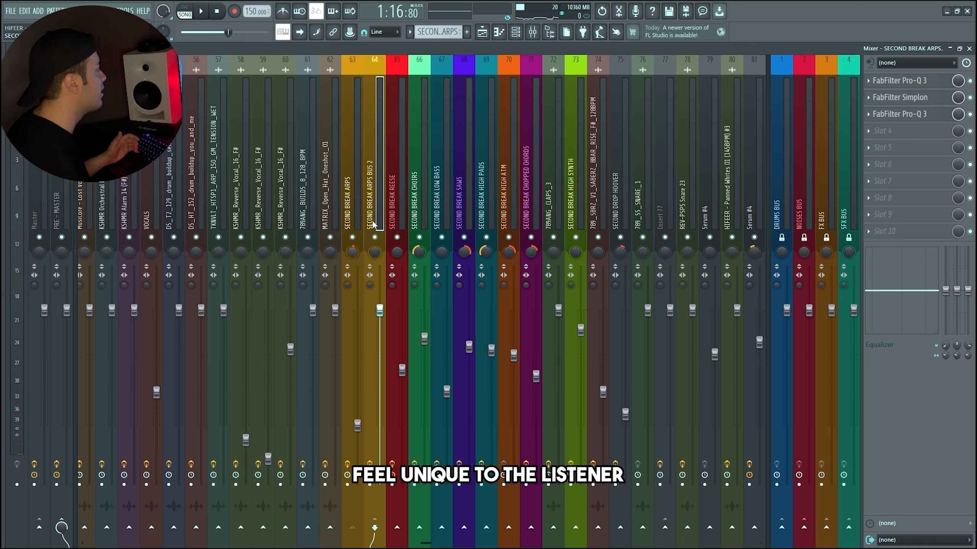
click(358, 208)
click(371, 200)
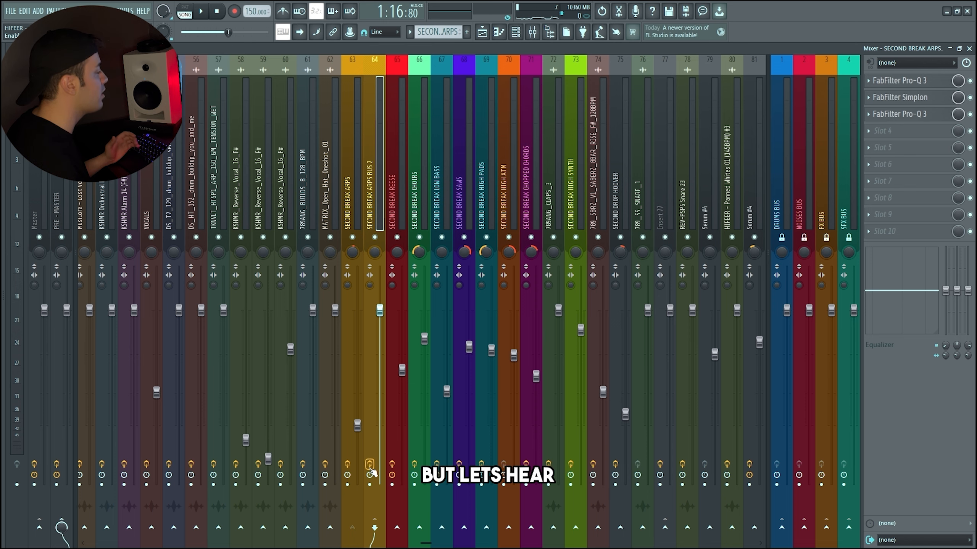
Play the arps again with their mixer track selected to compare the processed and unprocessed sound
click(481, 32)
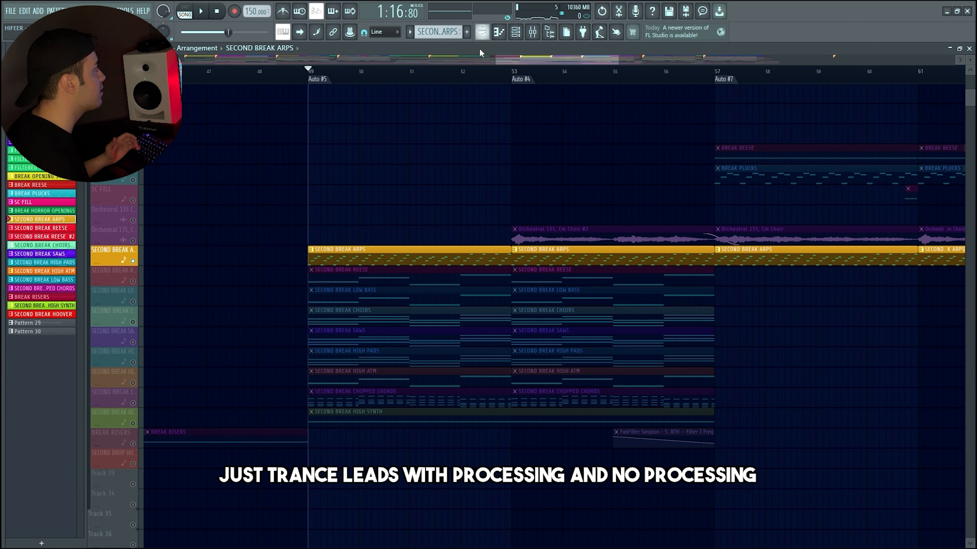
click(534, 34)
click(354, 211)
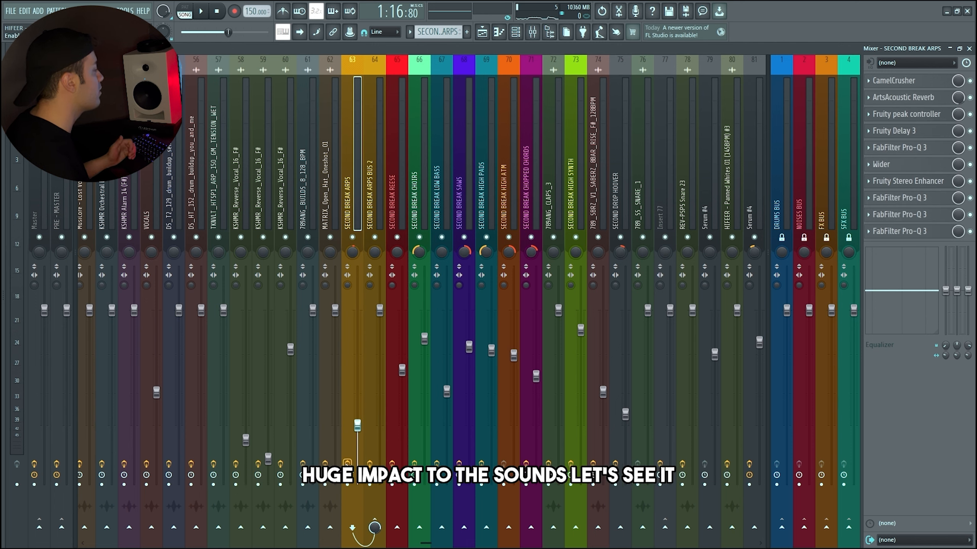
key(space)
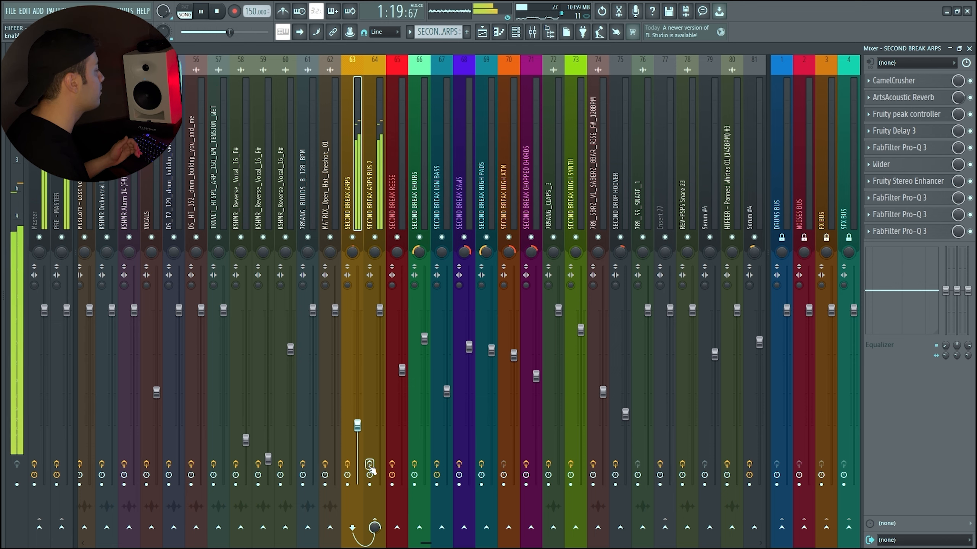
Solo the SECOND BREAK REESE track in the playlist and audition it from bar 49
click(482, 34)
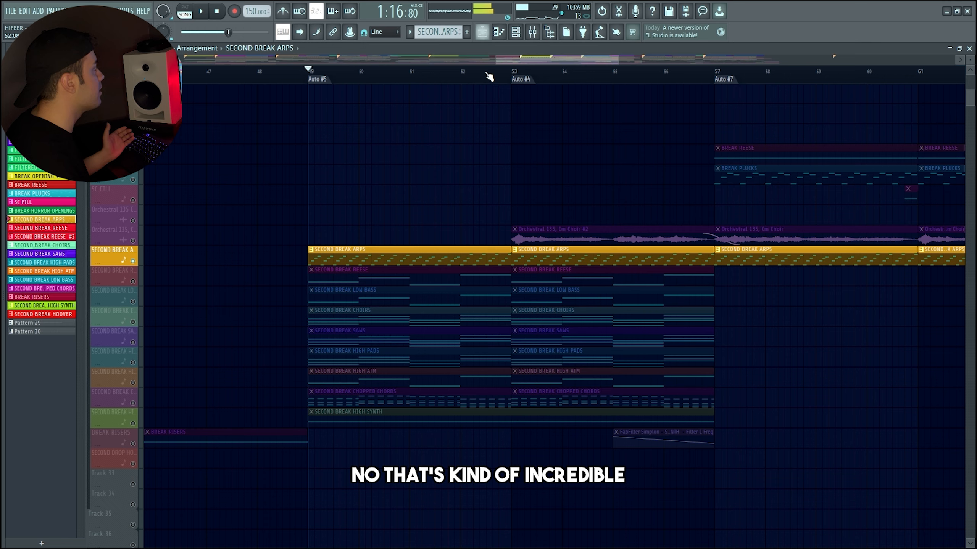
scroll(487, 274, down, 4)
scroll(586, 319, up, 2)
scroll(584, 312, down, 3)
scroll(546, 302, up, 2)
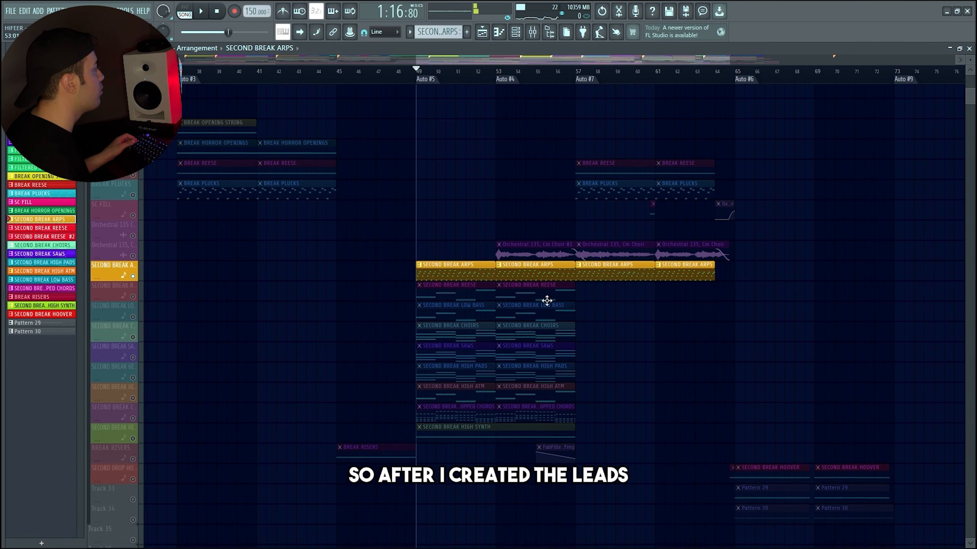
scroll(542, 298, down, 4)
scroll(537, 294, up, 2)
scroll(396, 235, up, 1)
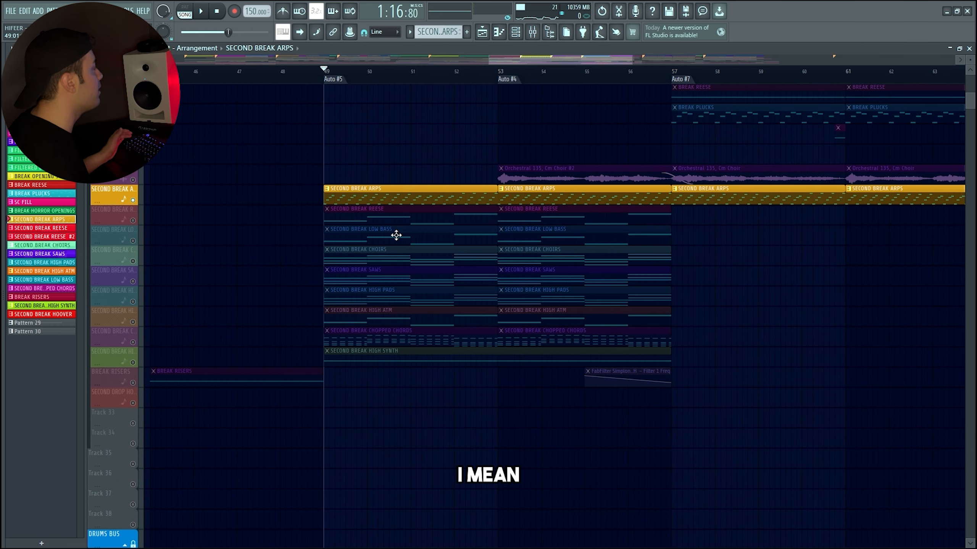
click(127, 214)
scroll(384, 227, down, 3)
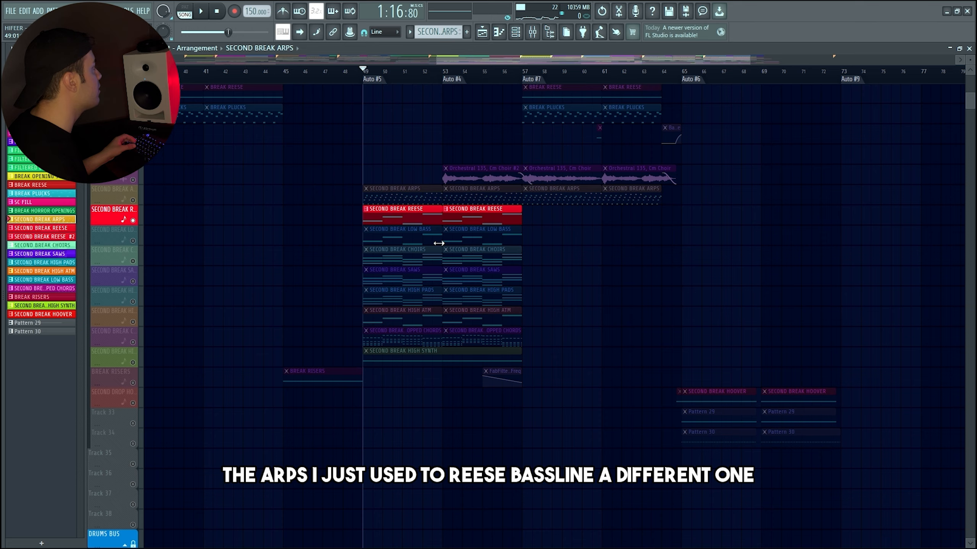
scroll(387, 211, up, 3)
click(379, 219)
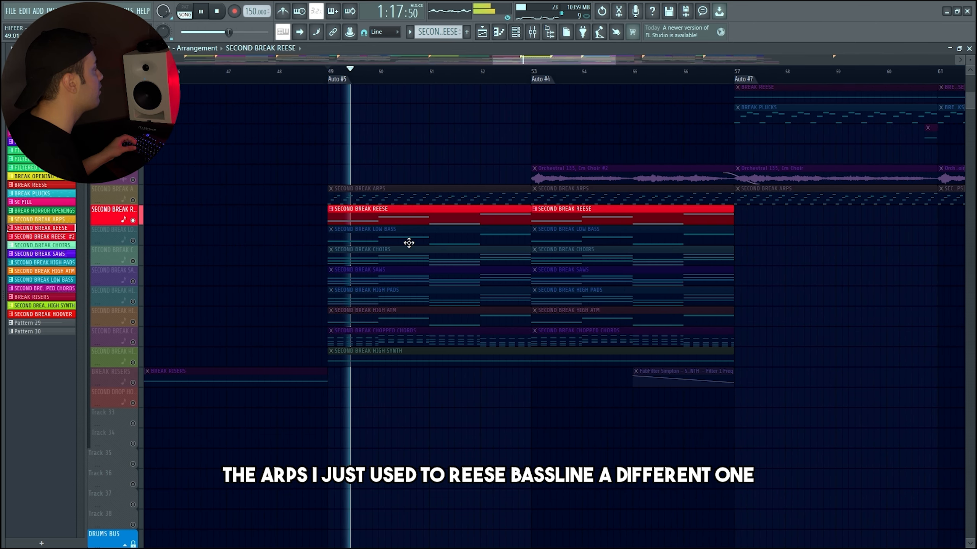
key(space)
Solo the SECOND BREAK LOW BASS track and audition it from bar 49
right_click(134, 243)
scroll(371, 233, up, 3)
key(space)
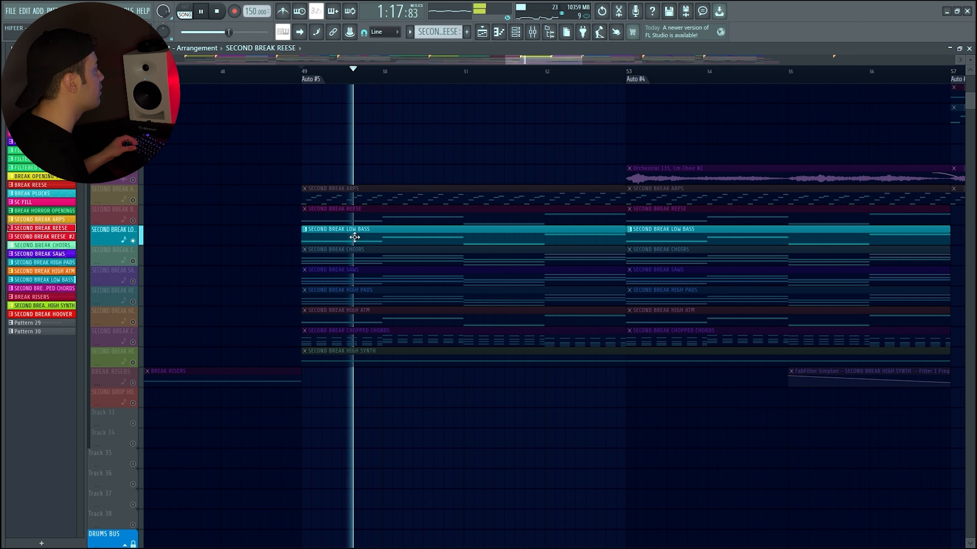
key(space)
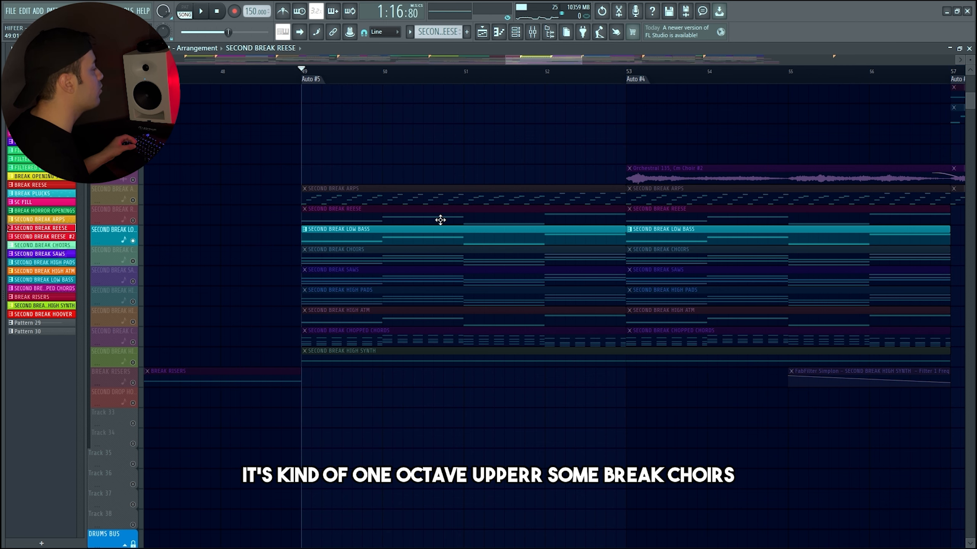
Solo the SECOND BREAK CHOIRS track and audition it from bar 49
scroll(441, 219, down, 3)
right_click(133, 263)
scroll(491, 284, up, 2)
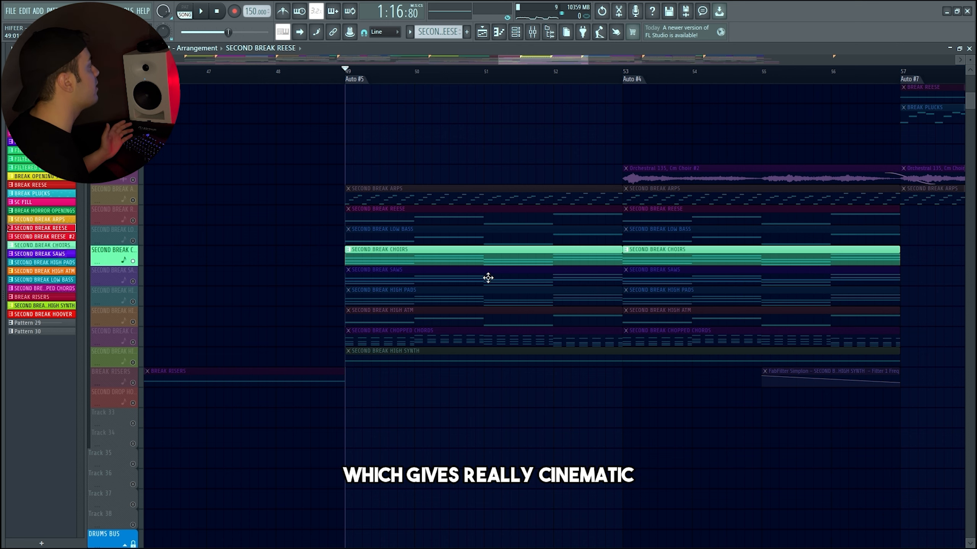
scroll(488, 278, down, 3)
scroll(521, 292, up, 2)
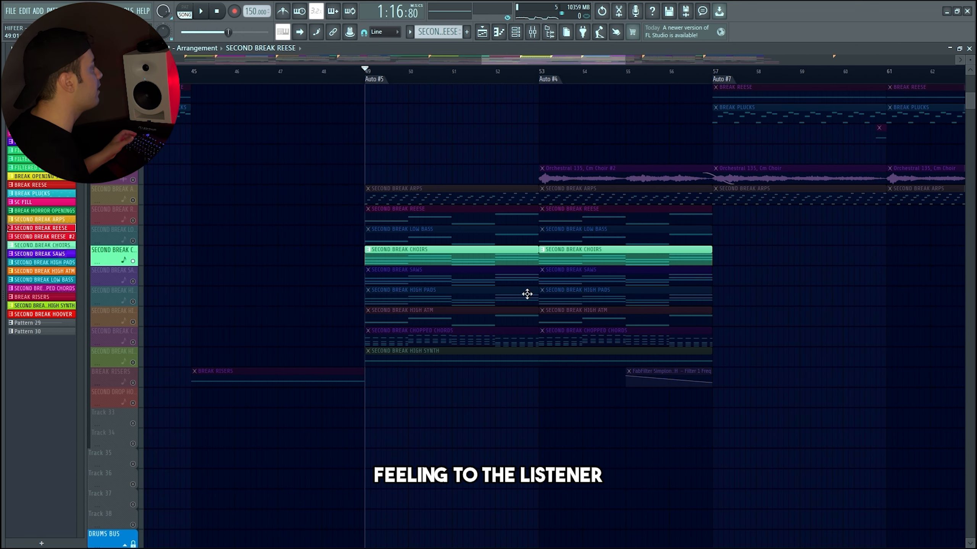
key(space)
scroll(382, 305, up, 1)
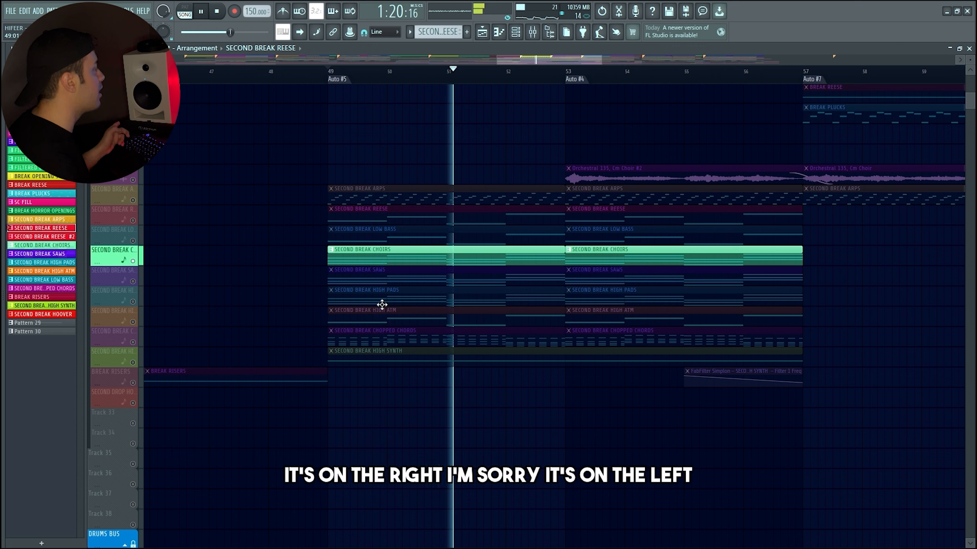
key(space)
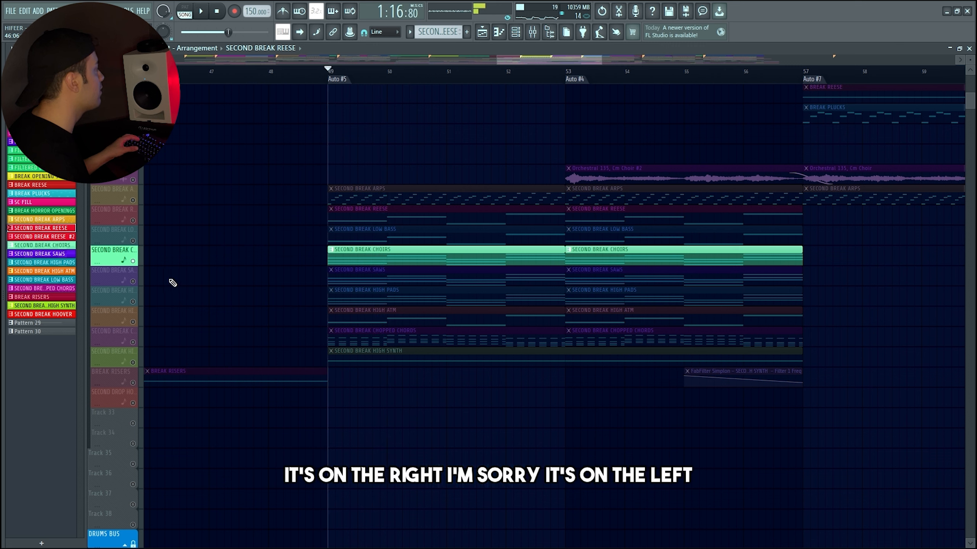
Solo the SECOND BREAK SAWS track and audition it from bar 49
right_click(129, 264)
click(124, 280)
right_click(133, 282)
key(space)
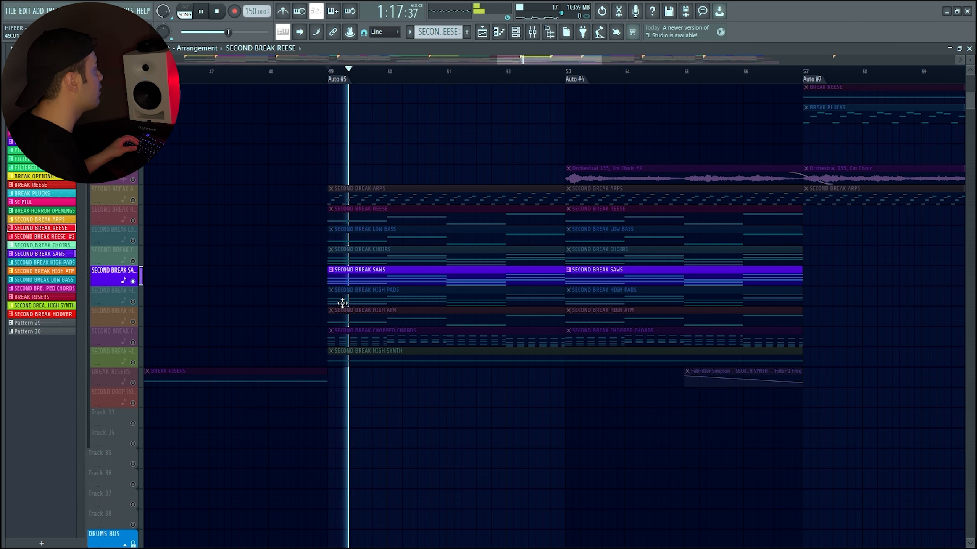
scroll(342, 303, up, 1)
key(space)
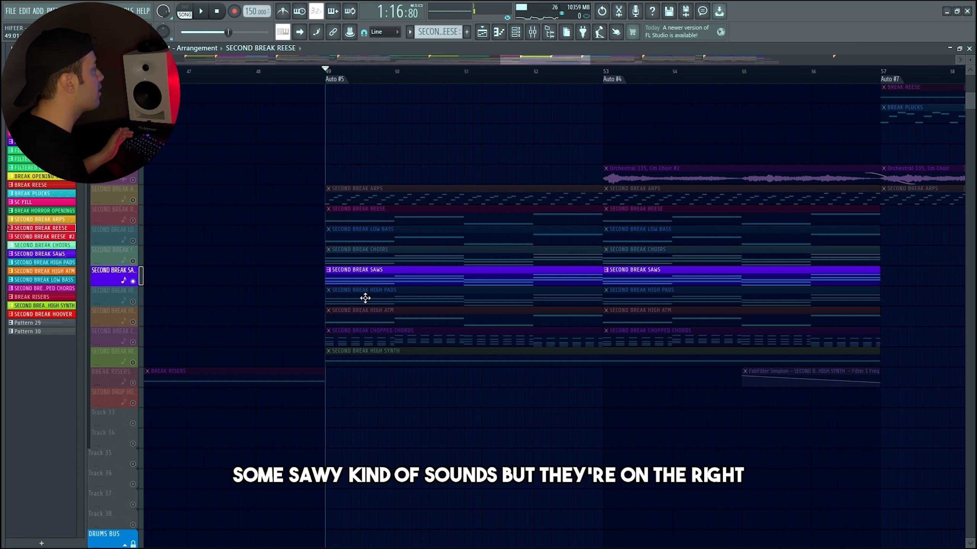
scroll(379, 289, down, 1)
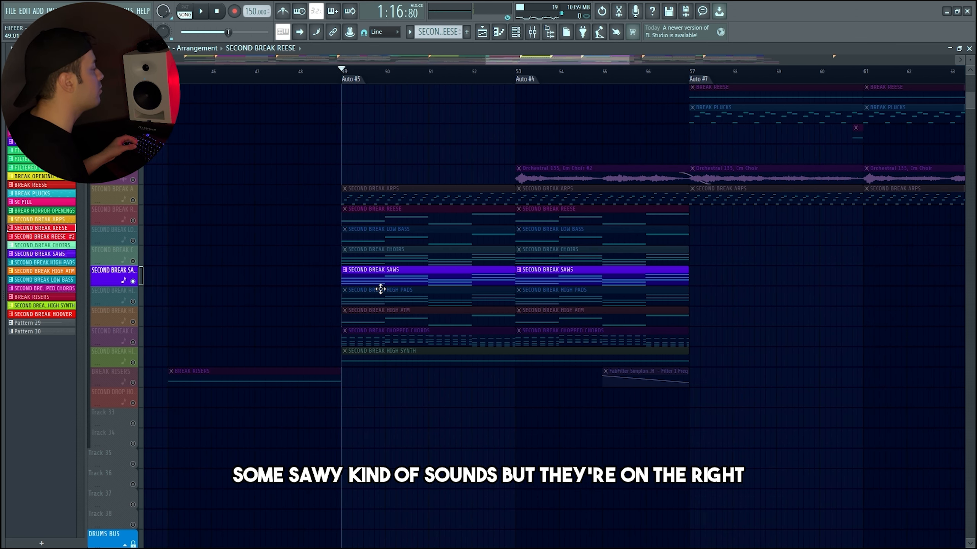
Audition the SECOND BREAK SAWS track from bar 49 together with the SECOND BREAK CHOIRS track
scroll(379, 289, up, 1)
key(space)
click(133, 261)
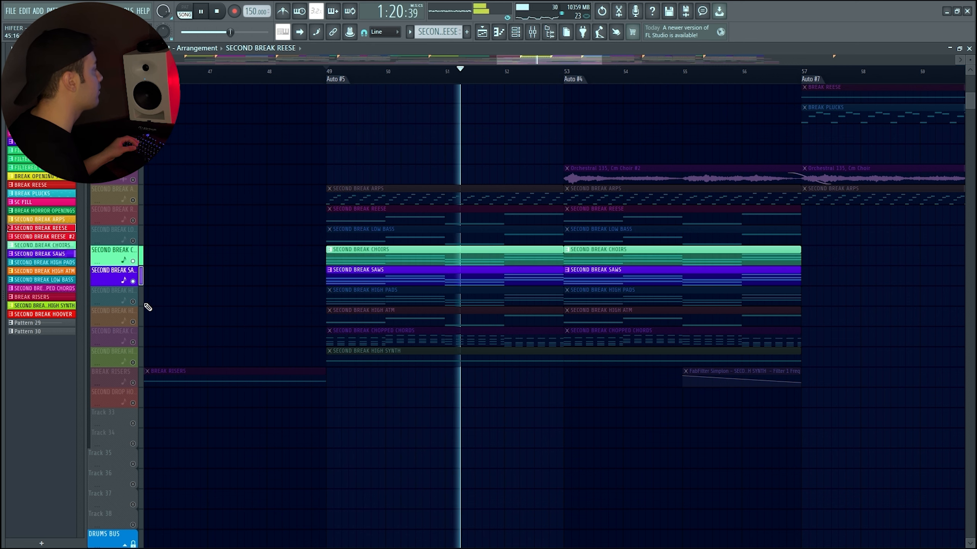
key(space)
Solo the SECOND BREAK HIGH PADS track and audition it from bar 49 together with SECOND BREAK HIGH ATM
ctrl+click(133, 302)
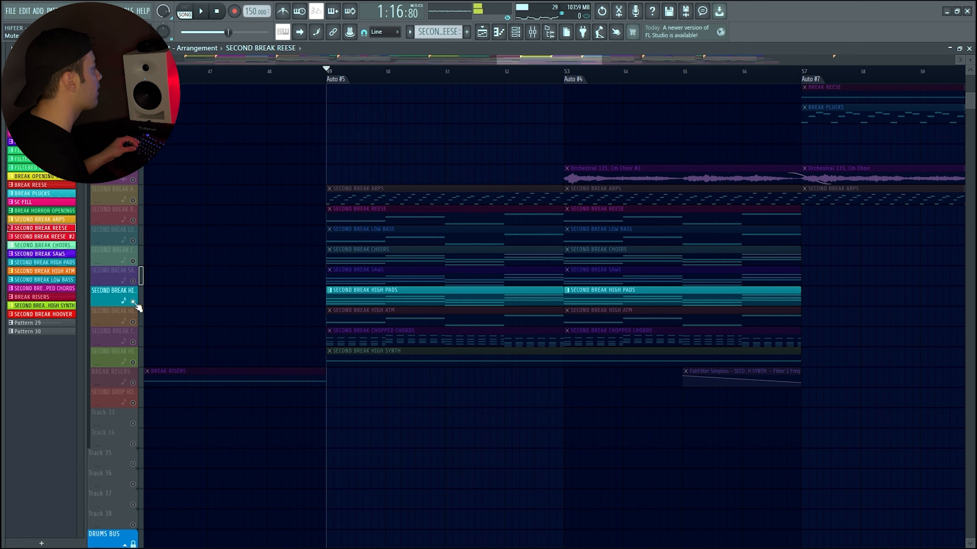
key(space)
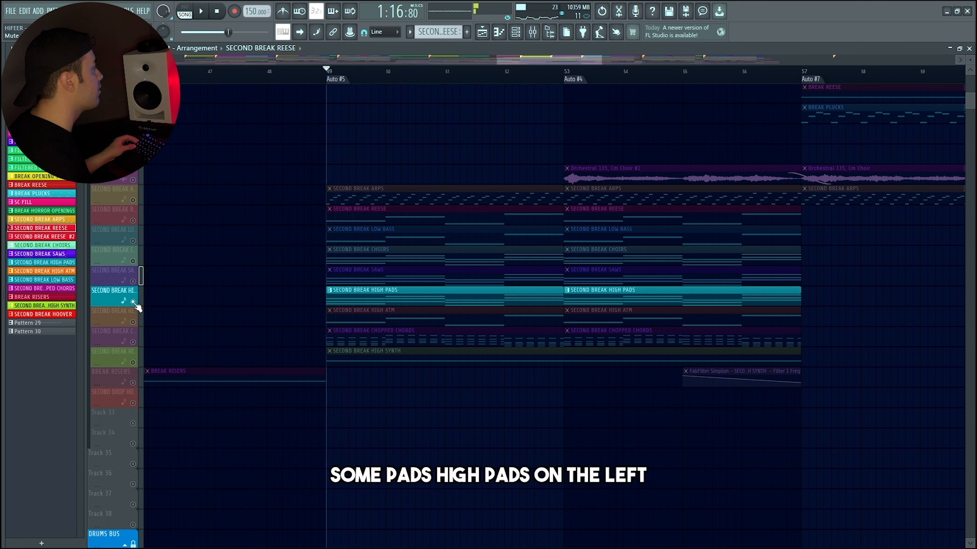
click(134, 322)
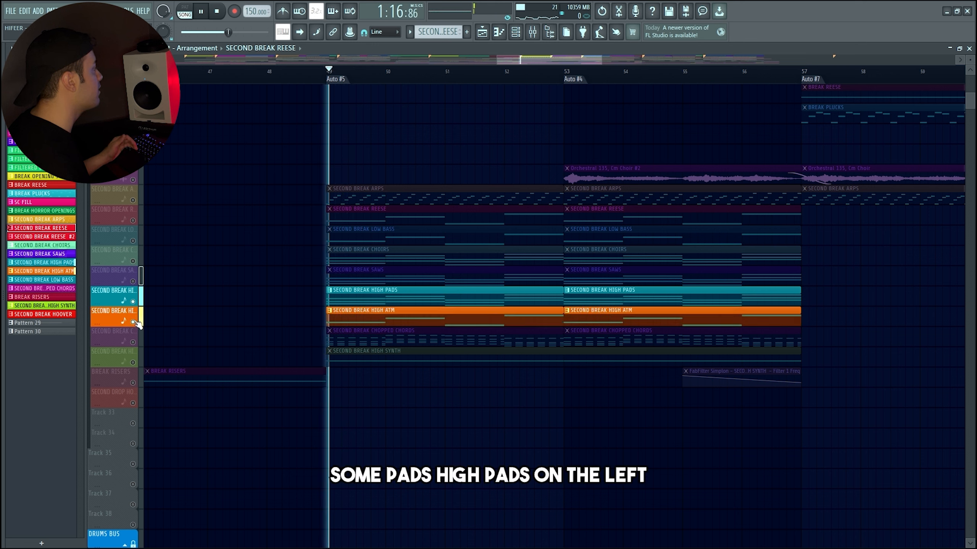
key(space)
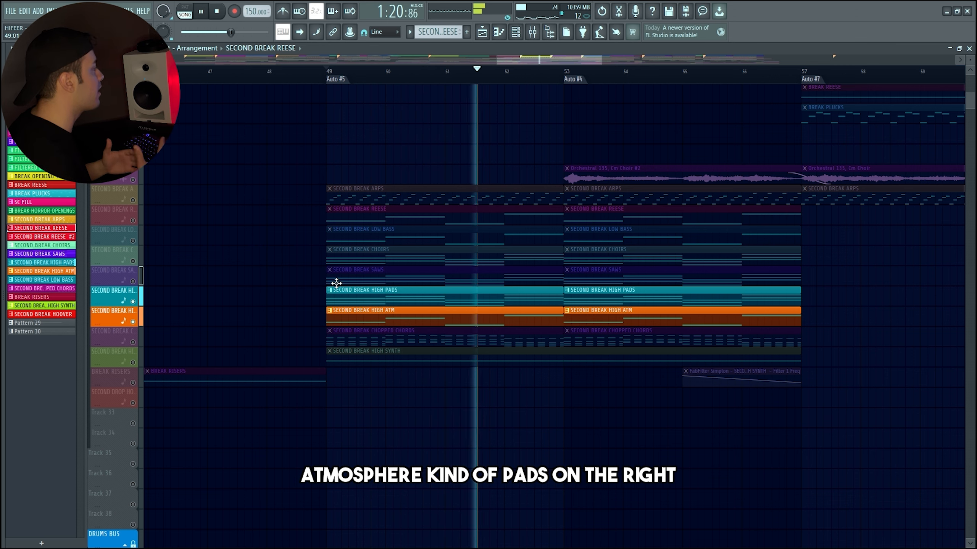
scroll(336, 283, down, 1)
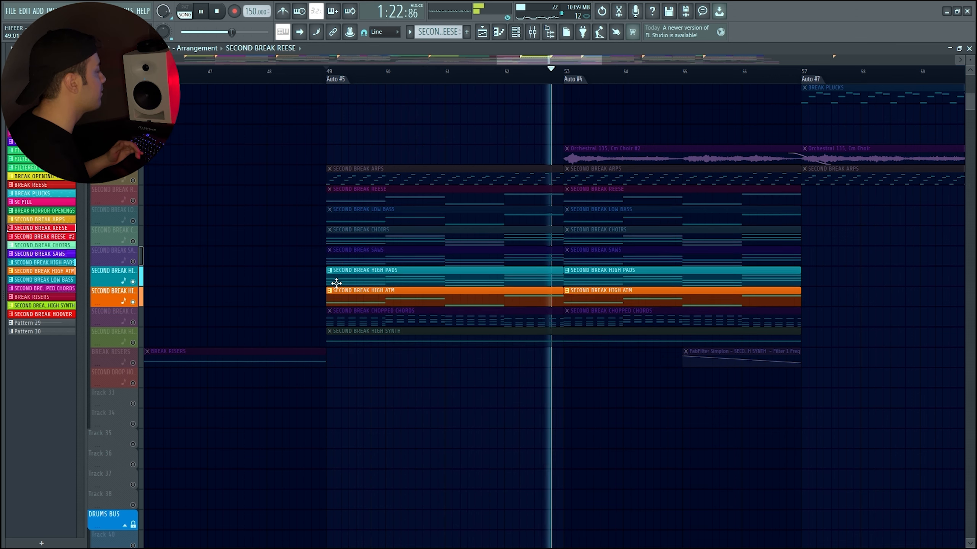
ctrl+scroll(370, 297, down, 2)
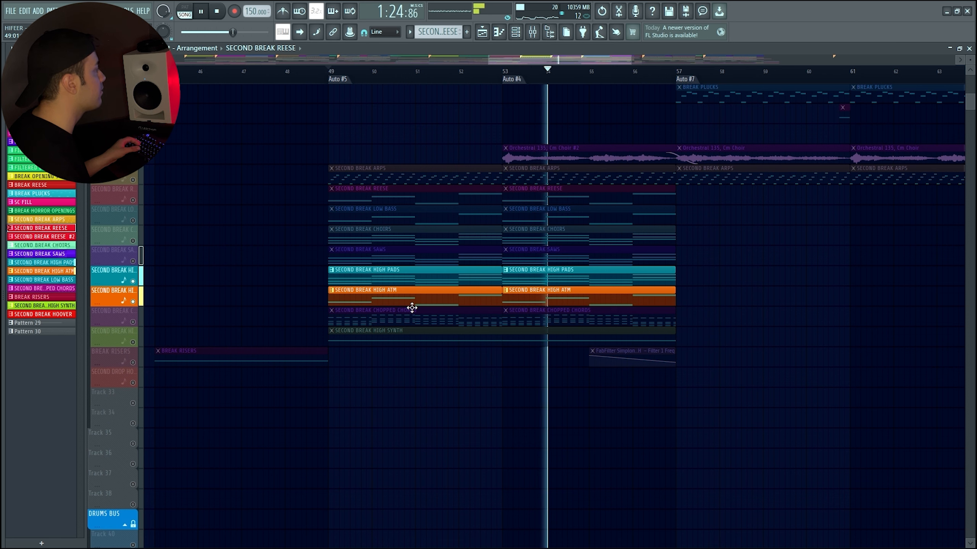
scroll(405, 309, up, 1)
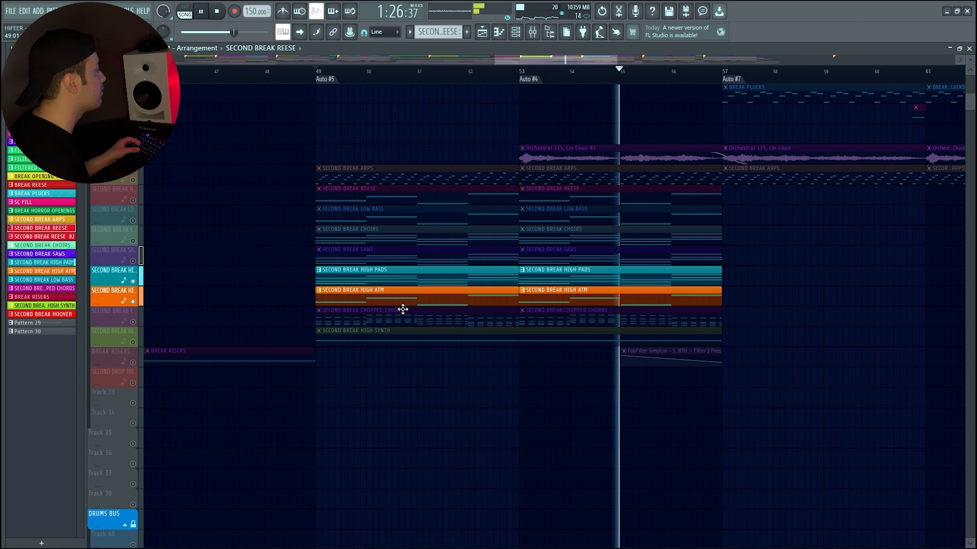
Audition the SECOND BREAK CHOPPED CHORDS track in solo from bar 49 and solo the SECOND BREAK HIGH SYNTH track
click(141, 324)
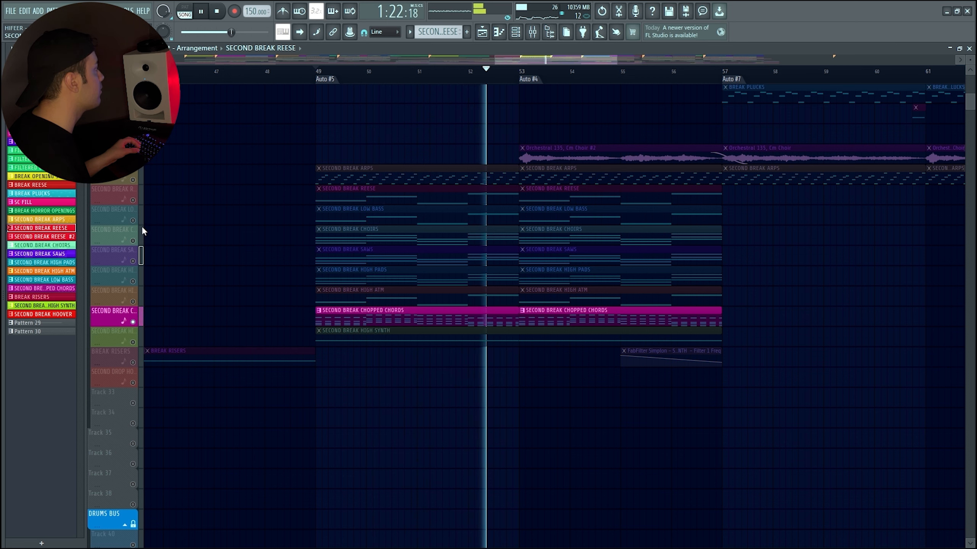
key(space)
right_click(133, 342)
scroll(435, 321, down, 2)
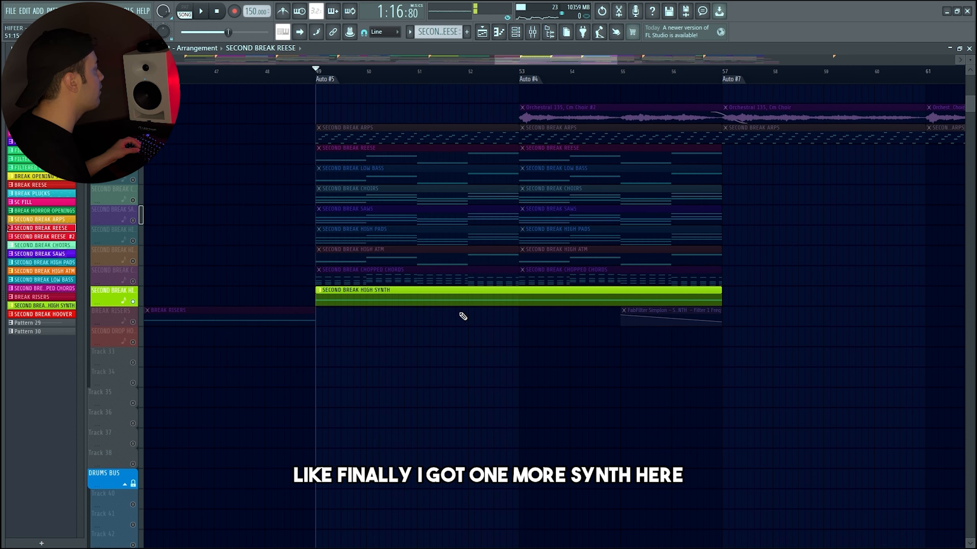
scroll(446, 320, down, 2)
Play all second break synth and choir layers together from bar 49 while looking over the noise and FX tracks
scroll(438, 320, up, 2)
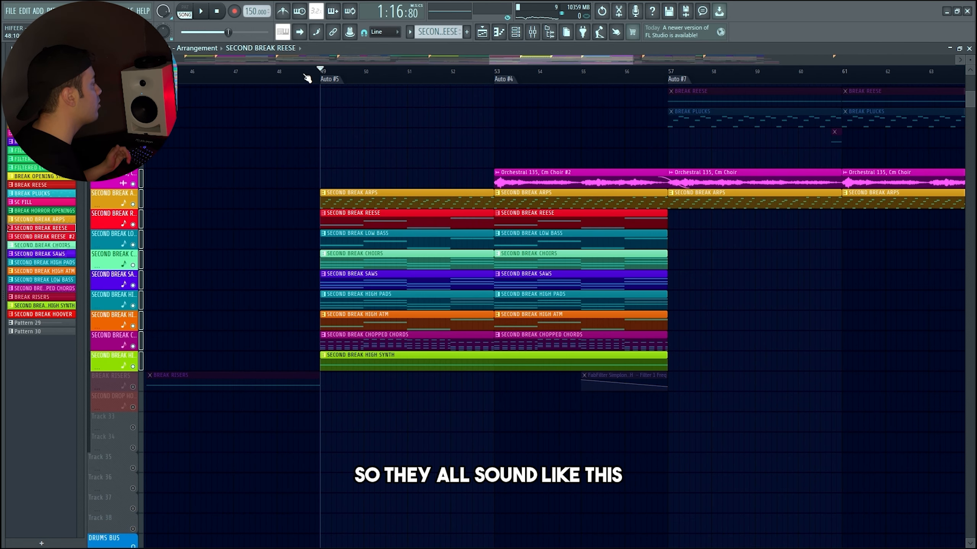
key(space)
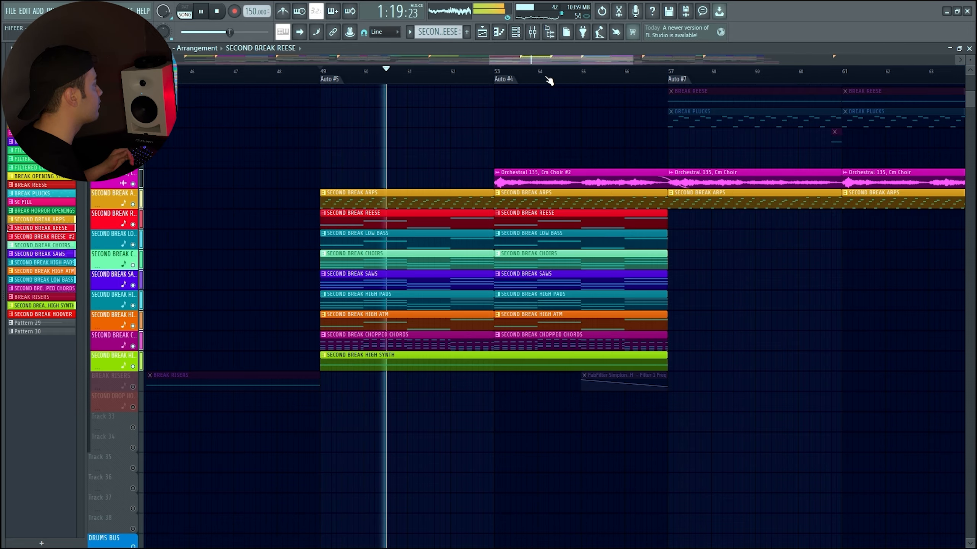
scroll(767, 110, down, 15)
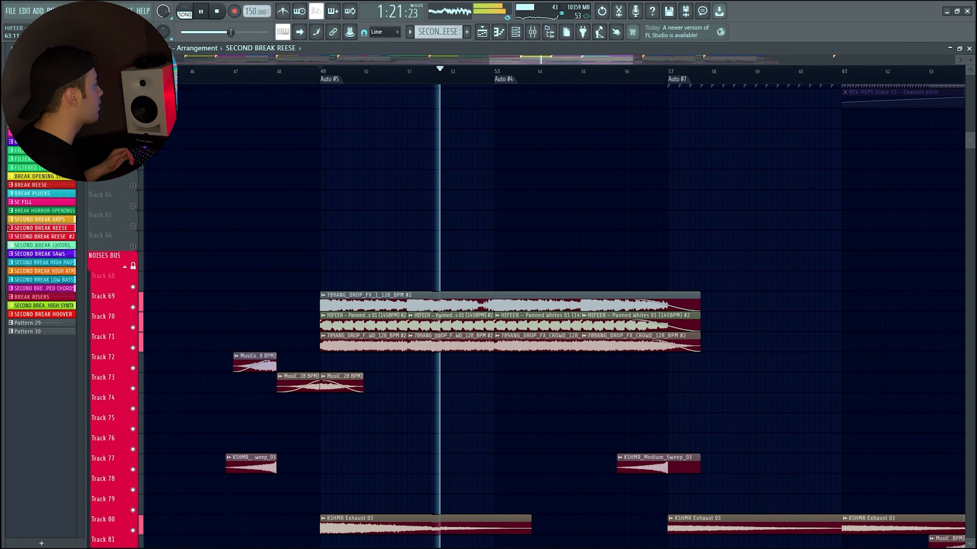
scroll(553, 315, down, 13)
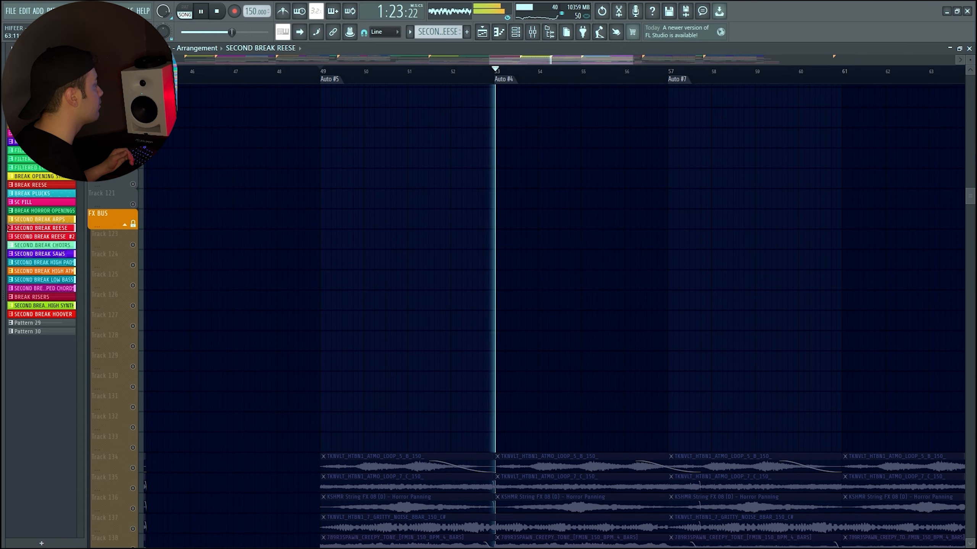
scroll(648, 226, down, 4)
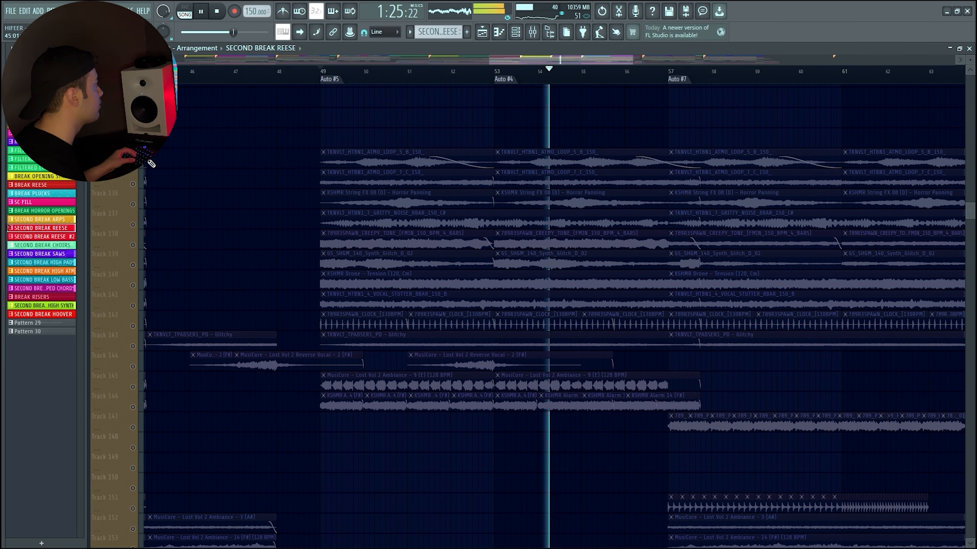
scroll(135, 431, down, 14)
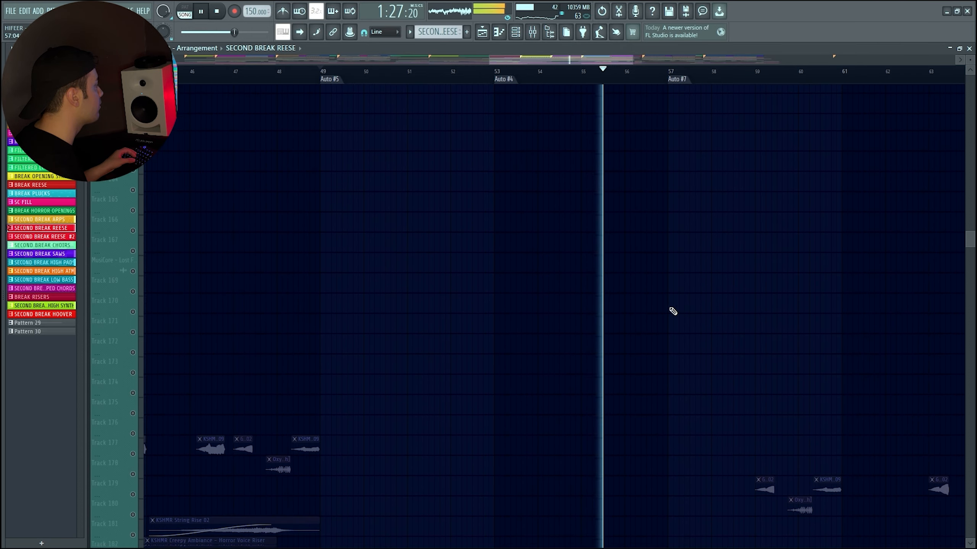
scroll(417, 339, down, 1)
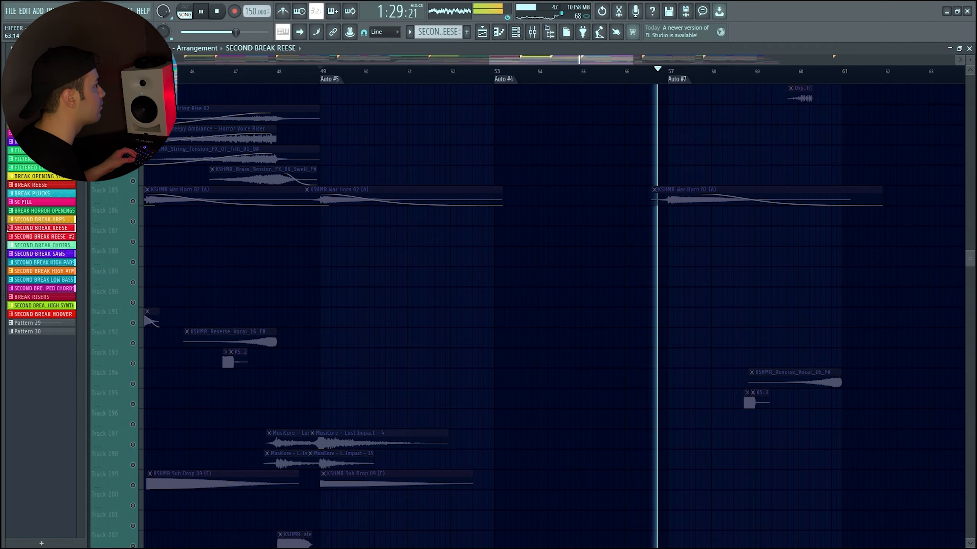
drag(970, 259, 970, 83)
scroll(546, 286, down, 5)
key(space)
Unmute all playlist tracks to end the soloing of the second break layers
scroll(151, 373, down, 2)
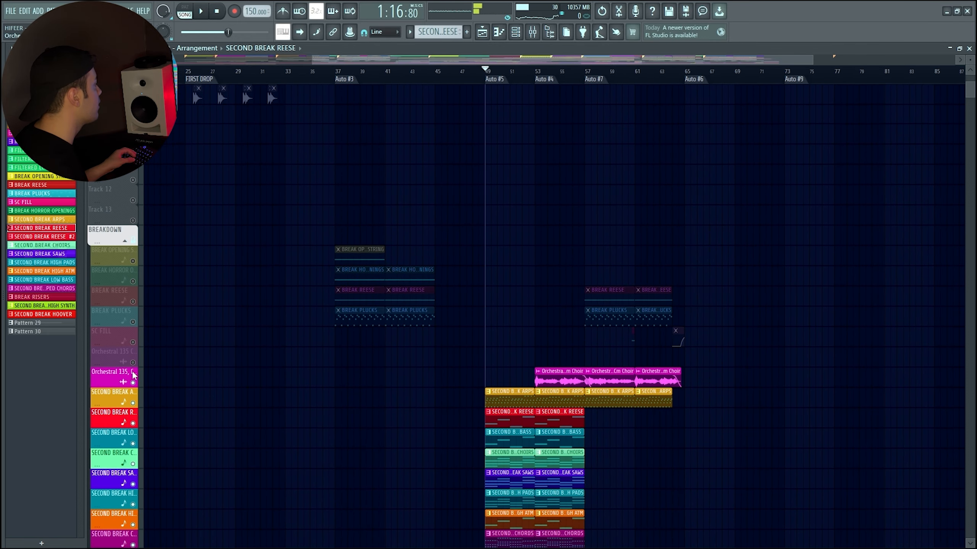
right_click(133, 383)
right_click(133, 382)
scroll(576, 300, down, 2)
scroll(561, 336, up, 3)
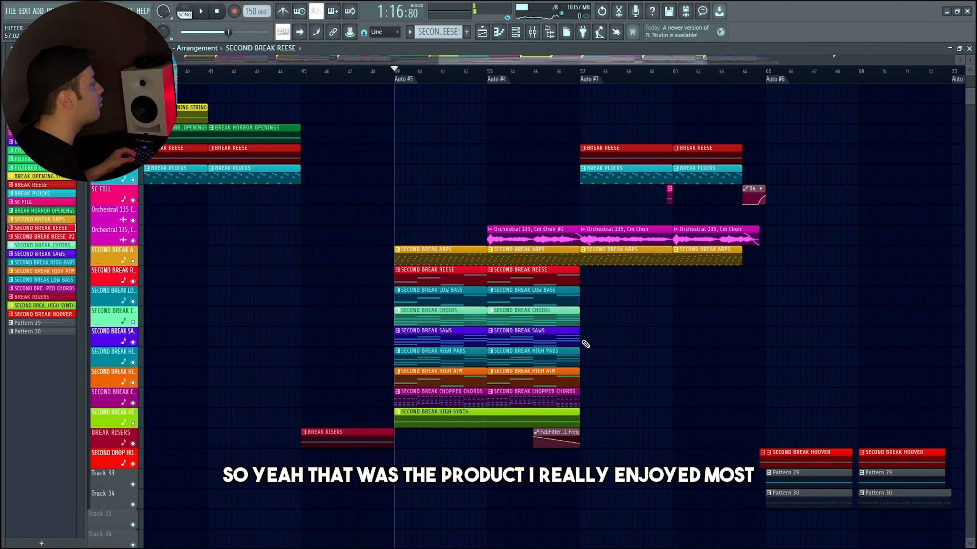
Examine the second build-up's clips from bar 57 and compare its snare and clap tracks with the first build-up
scroll(615, 342, up, 4)
scroll(738, 224, down, 2)
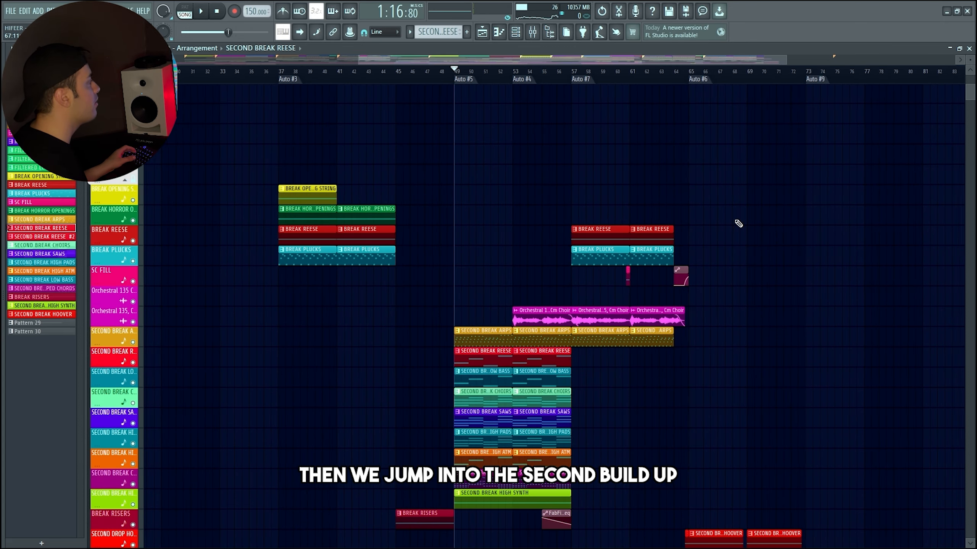
scroll(761, 238, up, 5)
scroll(761, 248, up, 7)
scroll(624, 240, down, 5)
scroll(723, 258, down, 7)
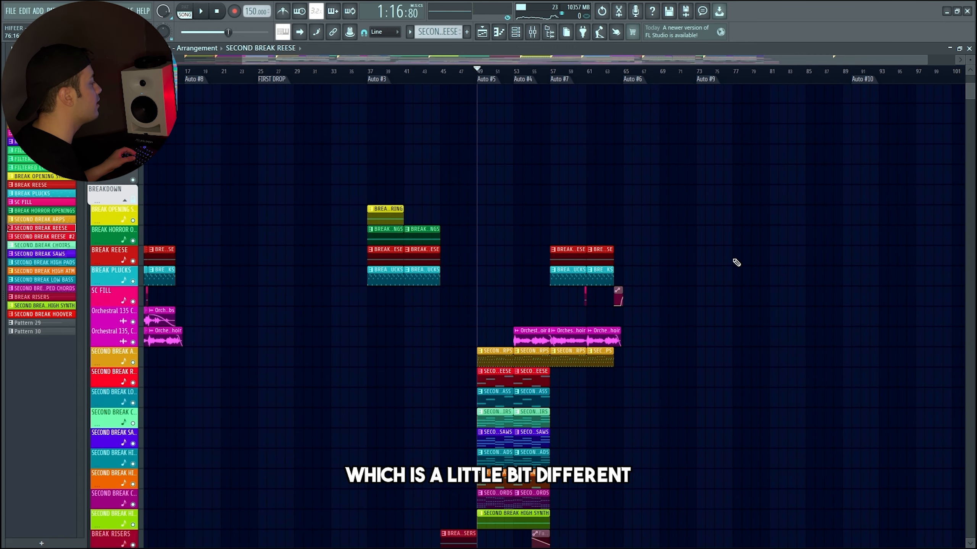
scroll(727, 262, down, 10)
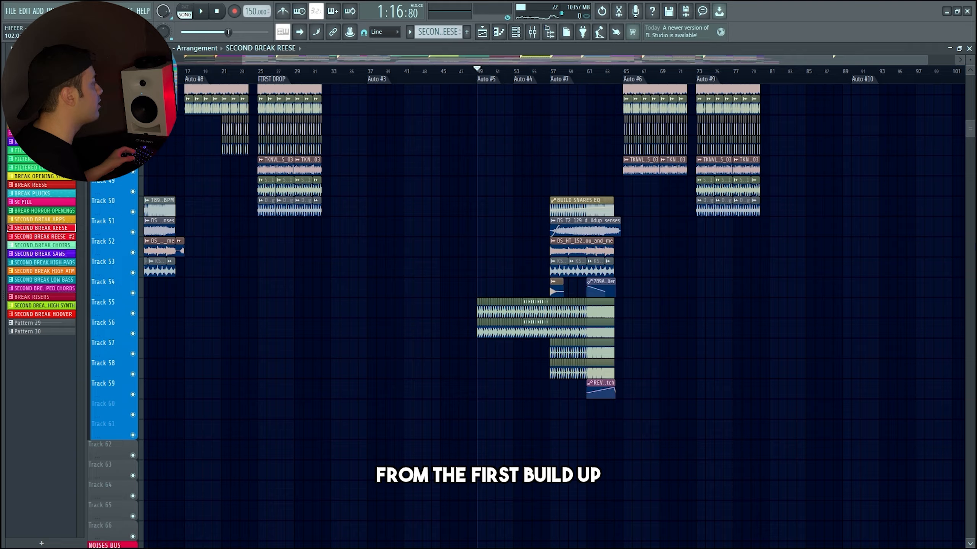
drag(969, 128, 970, 131)
scroll(792, 294, up, 1)
scroll(740, 308, down, 2)
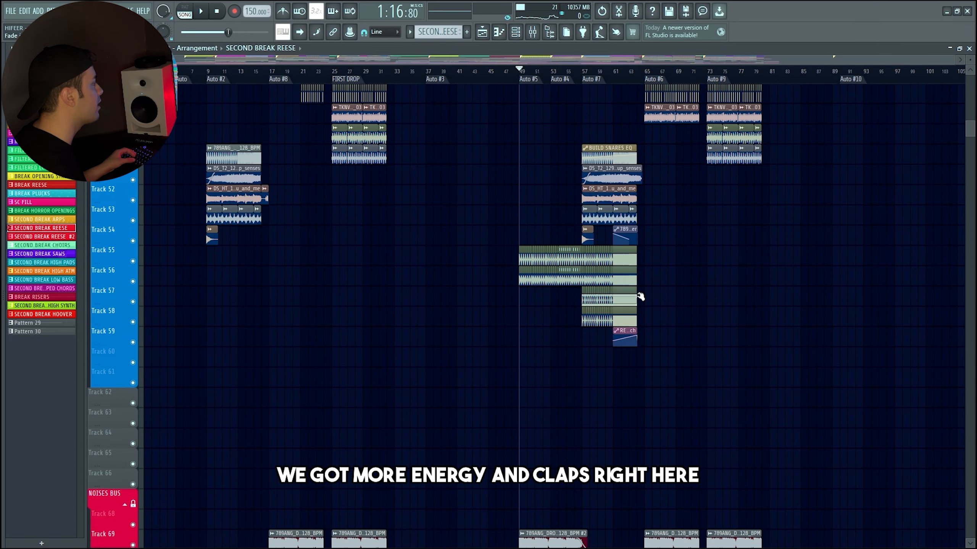
Select bars 57 to 64, audition the DROP LEADS #3 clips in solo, and clear the time selection
scroll(709, 323, up, 12)
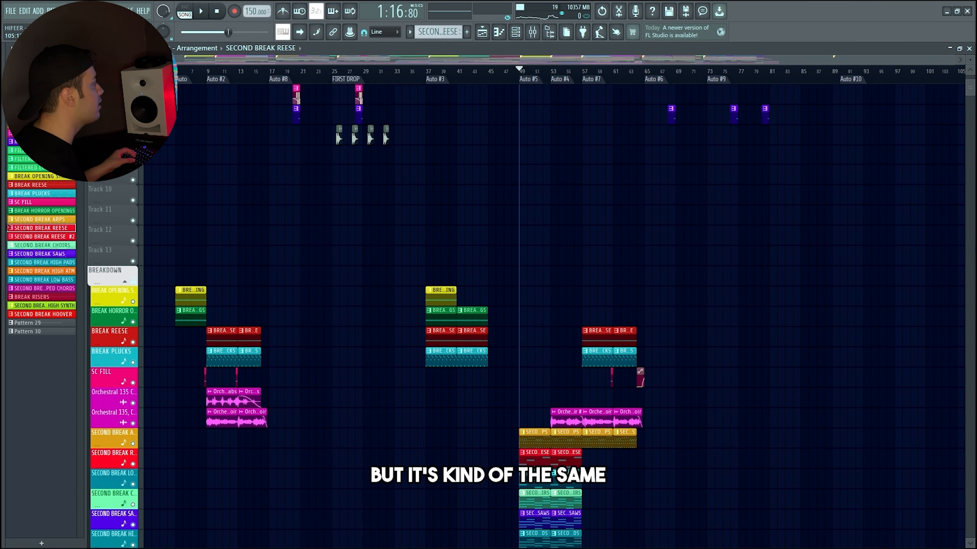
scroll(930, 234, up, 1)
scroll(482, 113, up, 3)
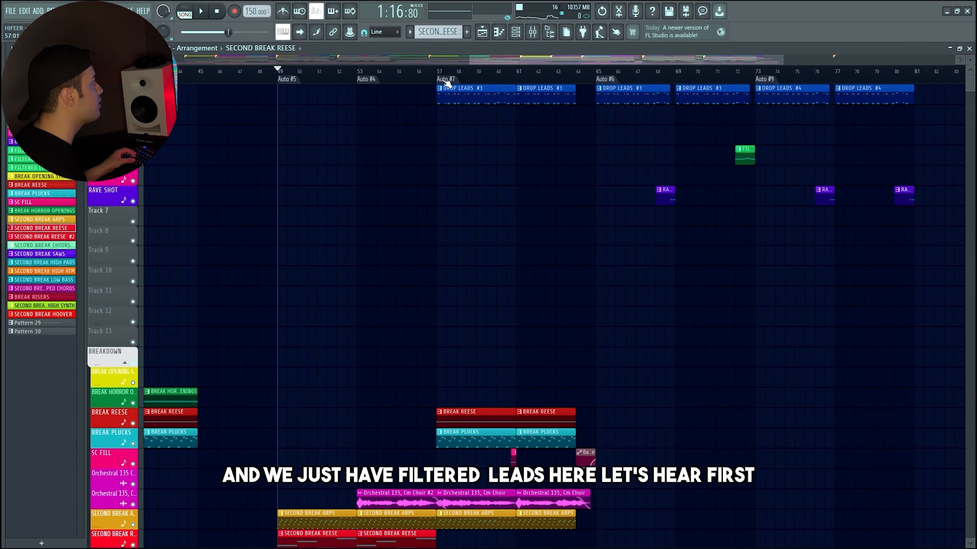
drag(446, 81, 560, 73)
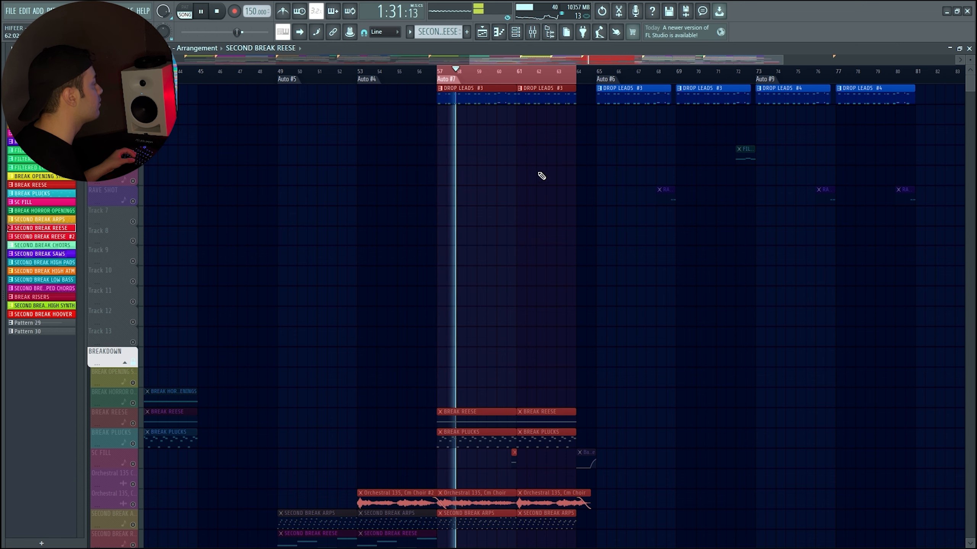
scroll(519, 200, up, 1)
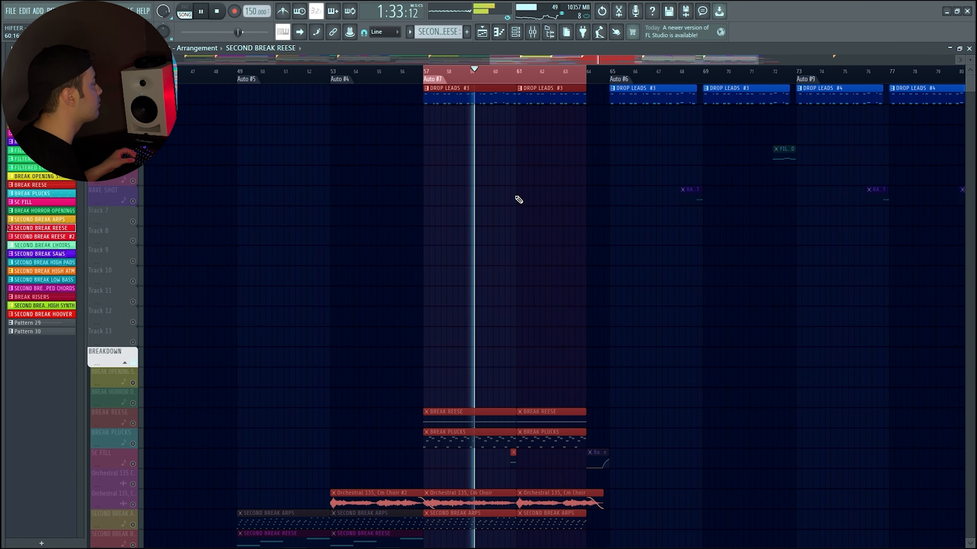
scroll(519, 200, up, 1)
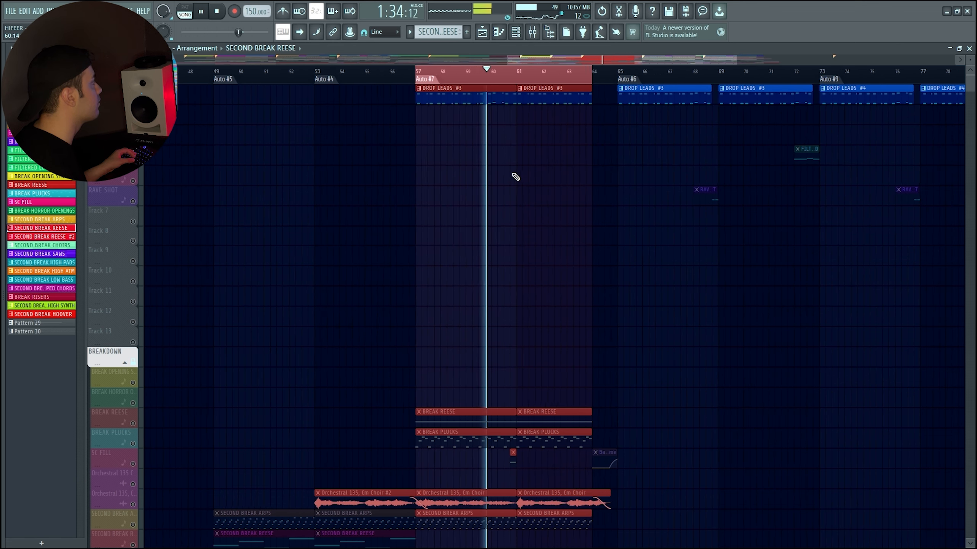
key(space)
right_click(520, 79)
Solo the BREAK REESE and BREAK PLUCKS tracks and compare their clips in the first and second build-ups
scroll(531, 264, down, 5)
scroll(532, 264, down, 3)
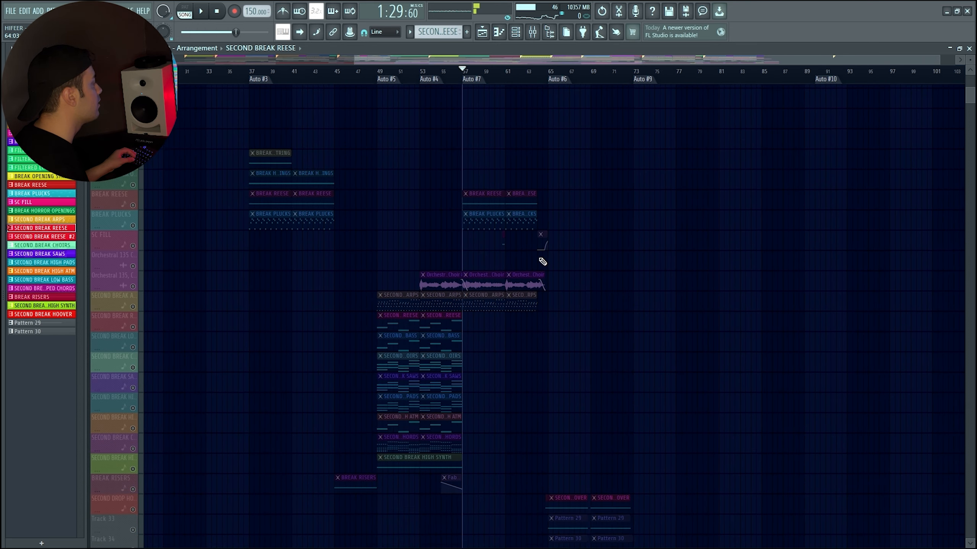
scroll(542, 261, up, 1)
click(133, 200)
click(133, 181)
scroll(505, 192, down, 3)
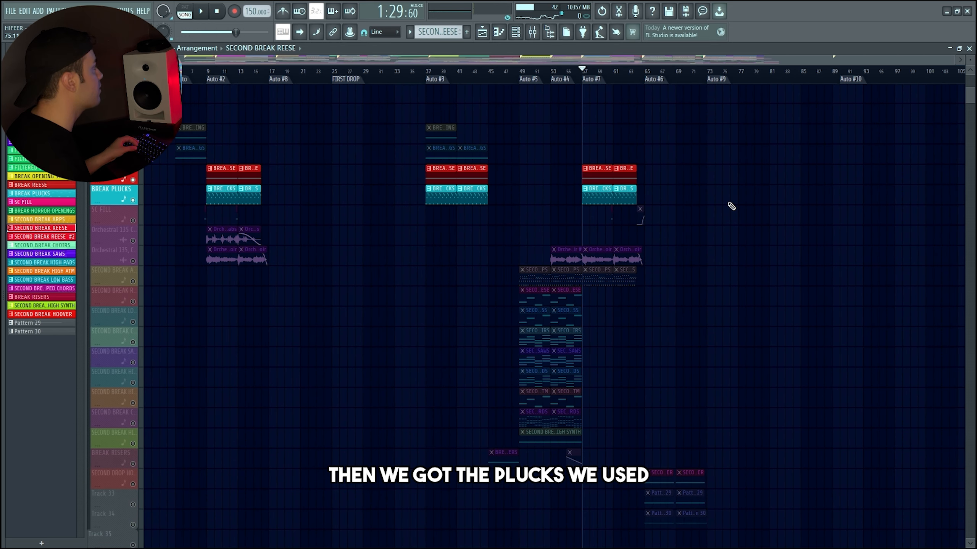
scroll(704, 212, up, 1)
scroll(248, 204, down, 1)
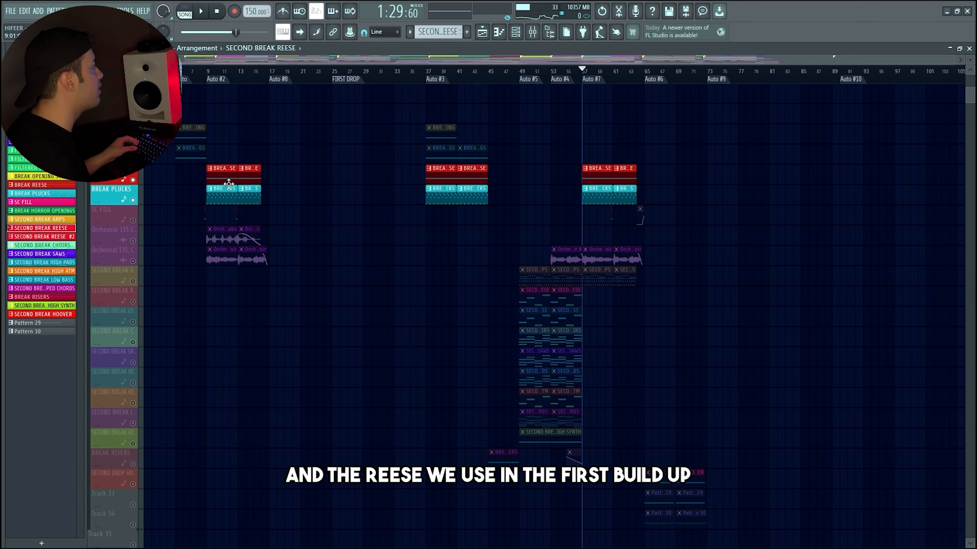
Play the second build-up from bar 57 with all tracks unmuted, following its clips through the noise, FX and SFX tracks
scroll(740, 256, up, 2)
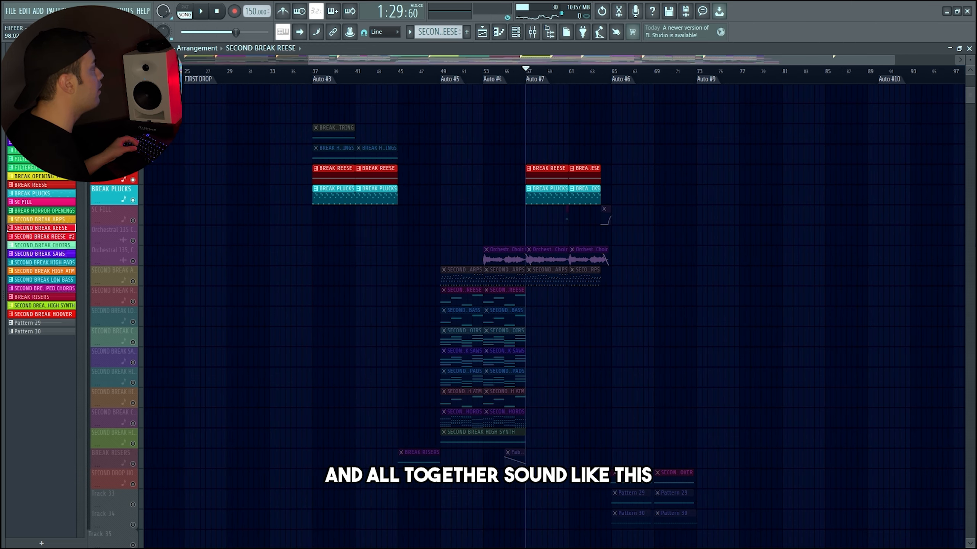
scroll(223, 179, up, 4)
scroll(222, 179, down, 15)
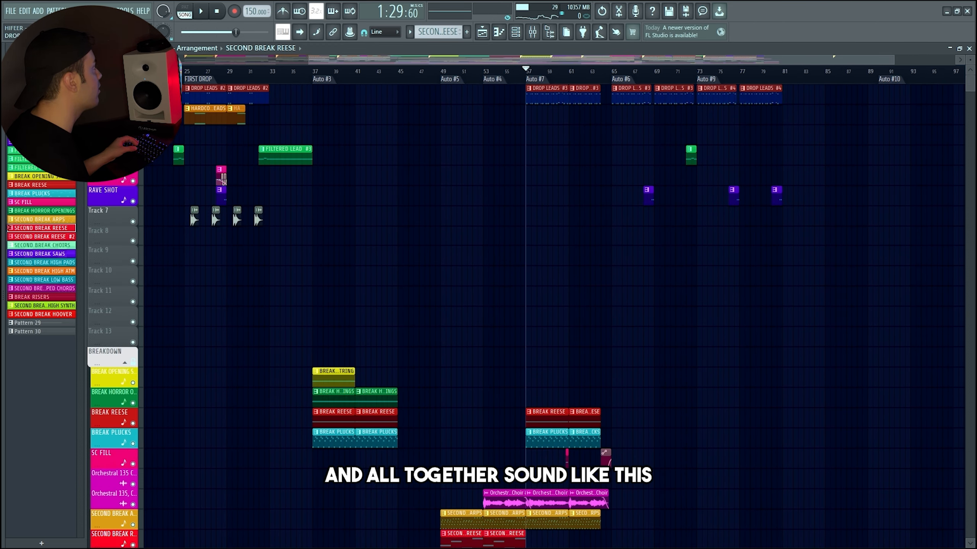
key(space)
scroll(554, 316, down, 13)
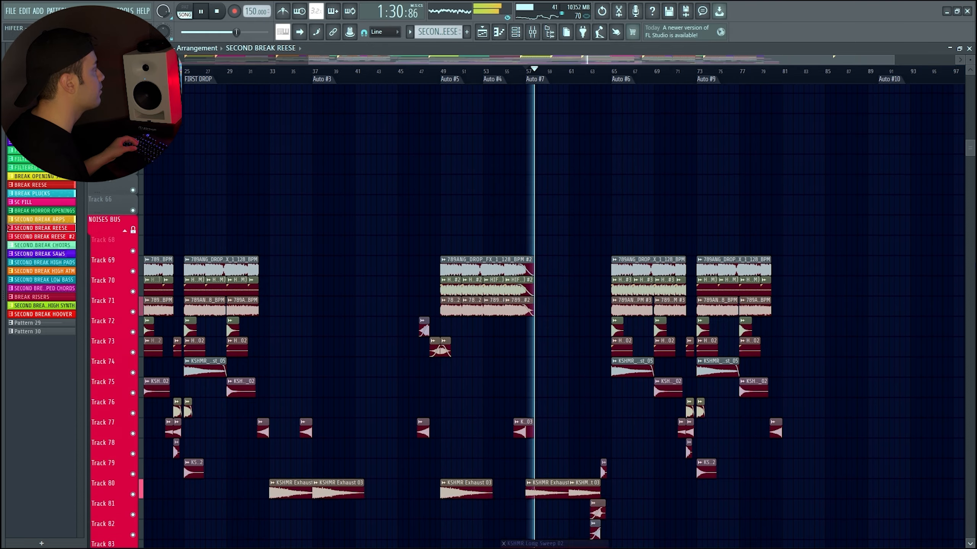
scroll(726, 379, down, 2)
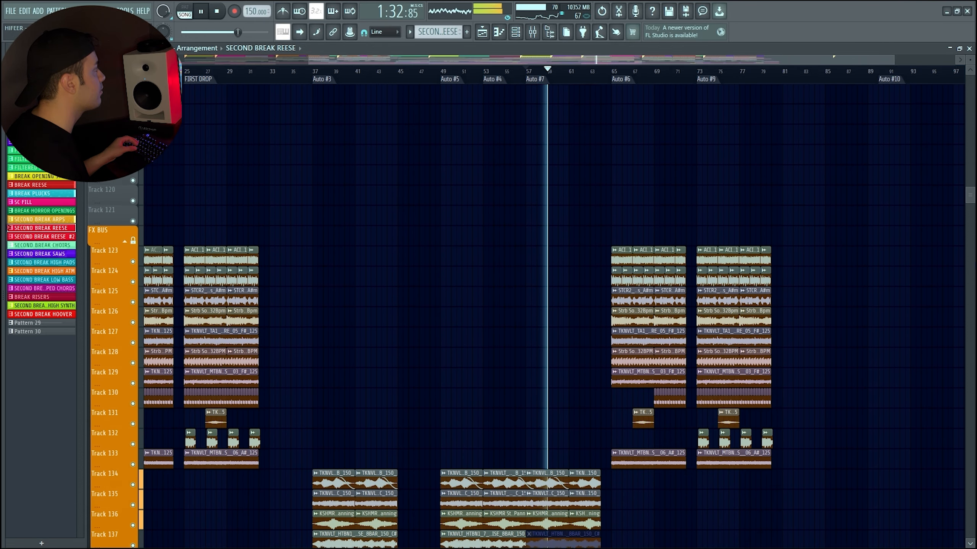
scroll(727, 379, up, 5)
scroll(726, 379, down, 1)
scroll(727, 379, up, 5)
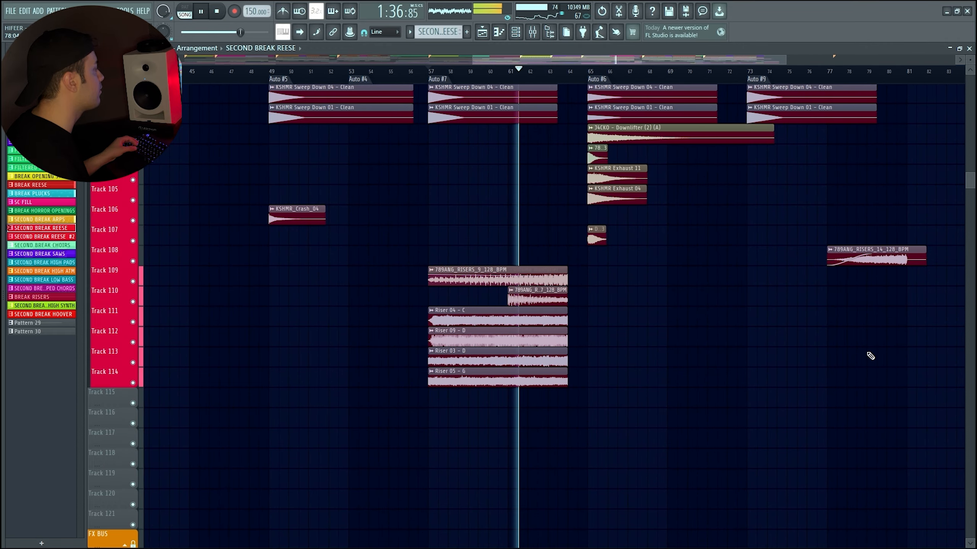
scroll(868, 353, down, 13)
scroll(553, 315, down, 8)
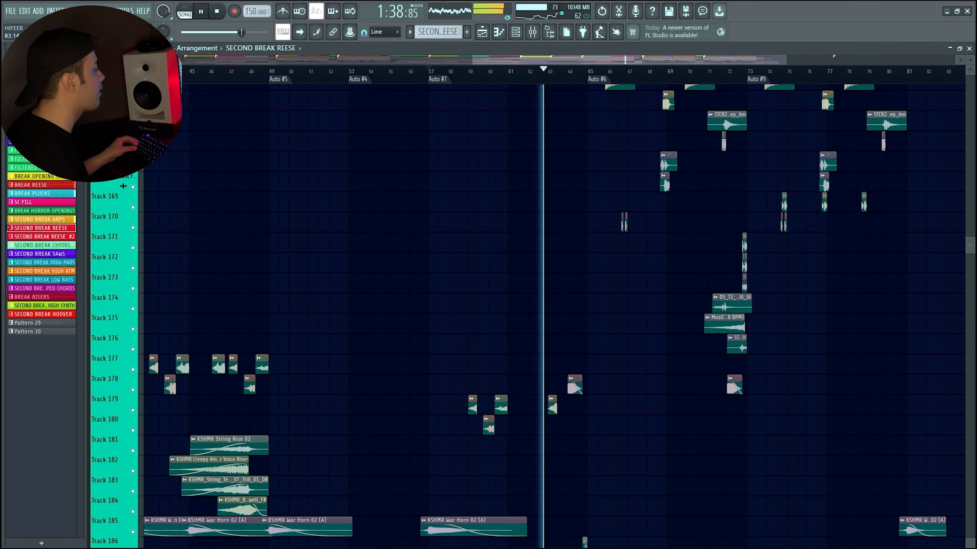
scroll(554, 316, up, 12)
scroll(529, 317, up, 8)
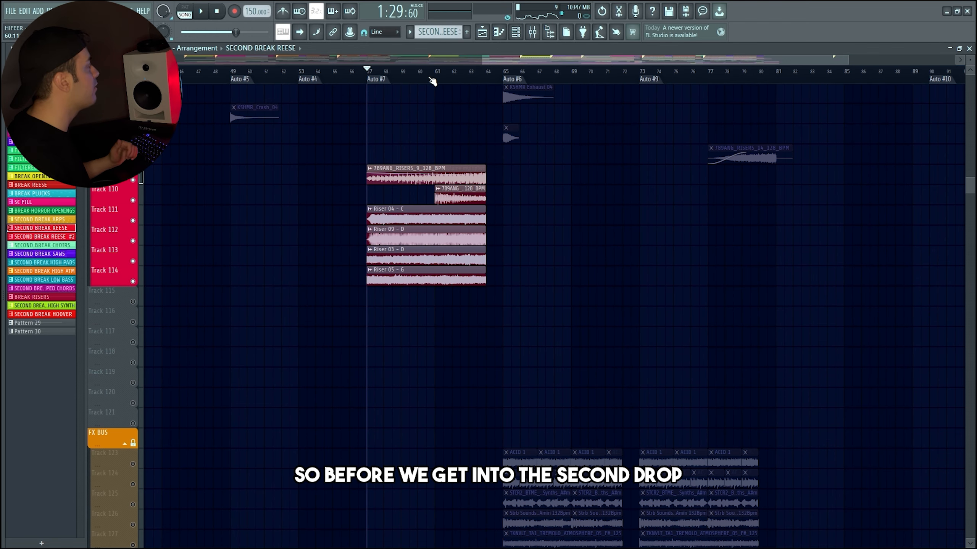
Examine the second build-up's riser clips on Tracks 109 to 114 and audition them in solo from bar 57
scroll(432, 81, up, 3)
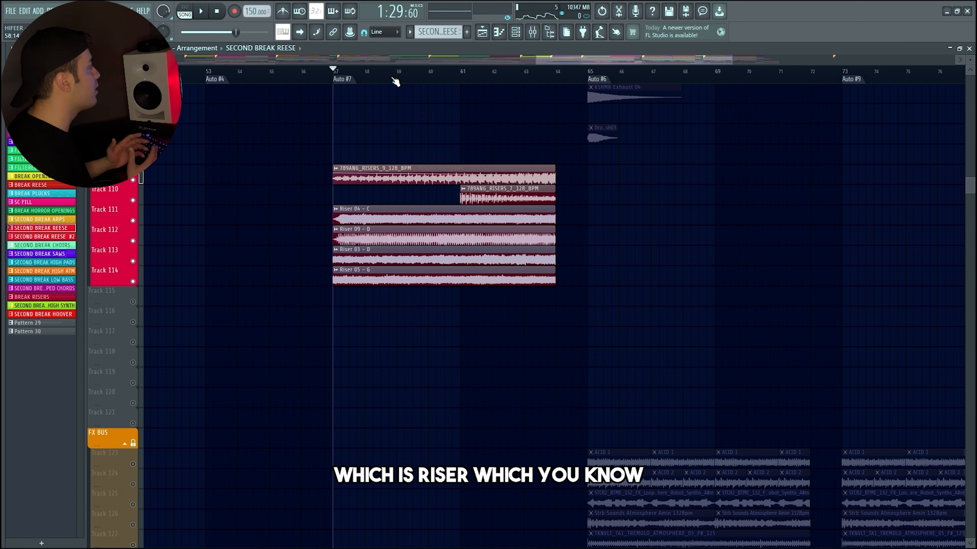
scroll(380, 161, up, 2)
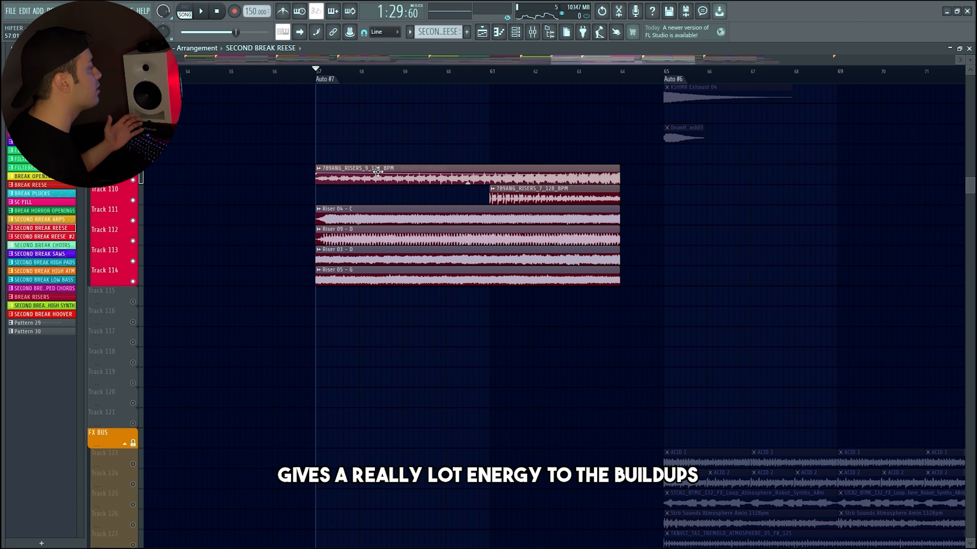
scroll(403, 146, up, 2)
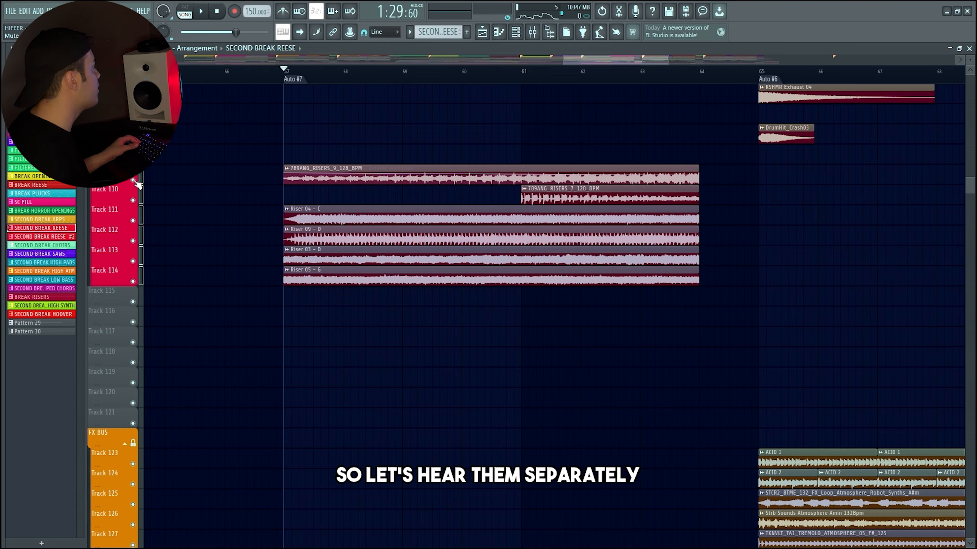
key(space)
scroll(373, 224, up, 1)
scroll(362, 224, down, 4)
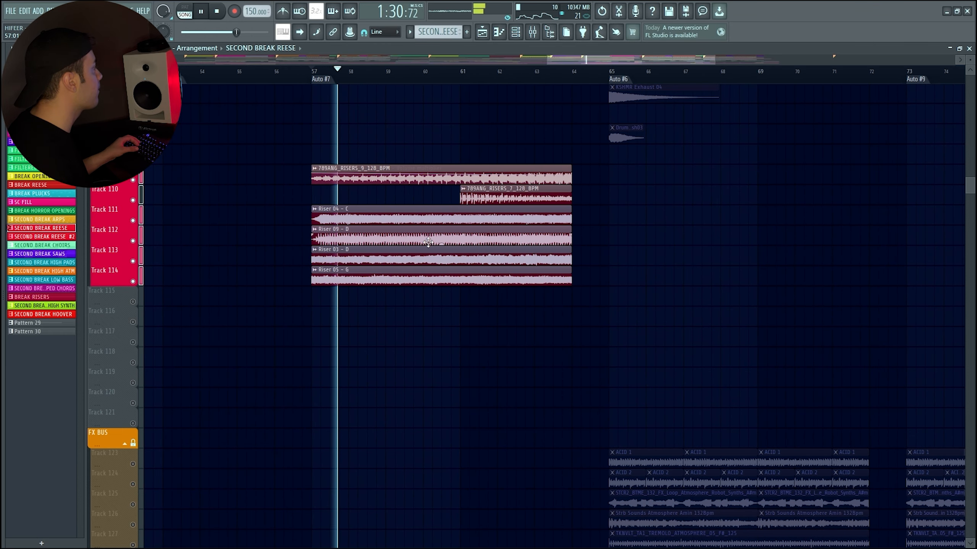
scroll(425, 248, up, 2)
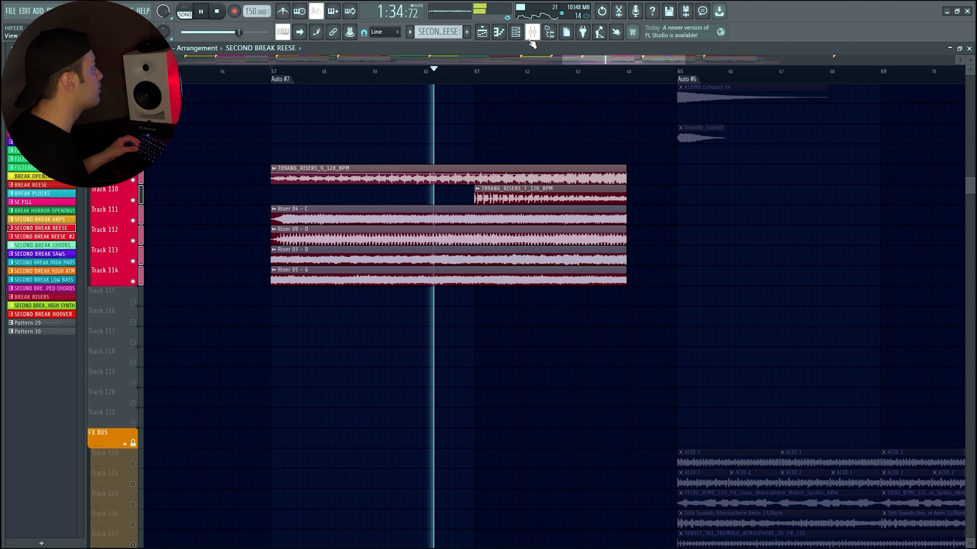
scroll(498, 158, down, 2)
scroll(544, 167, down, 3)
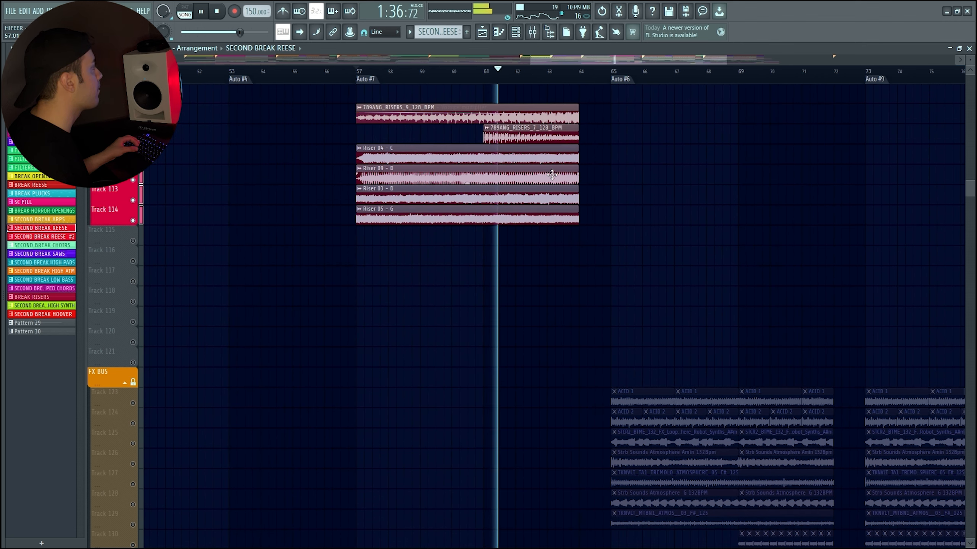
scroll(542, 179, up, 2)
scroll(501, 193, down, 2)
scroll(501, 192, down, 1)
scroll(500, 219, up, 3)
scroll(433, 240, down, 3)
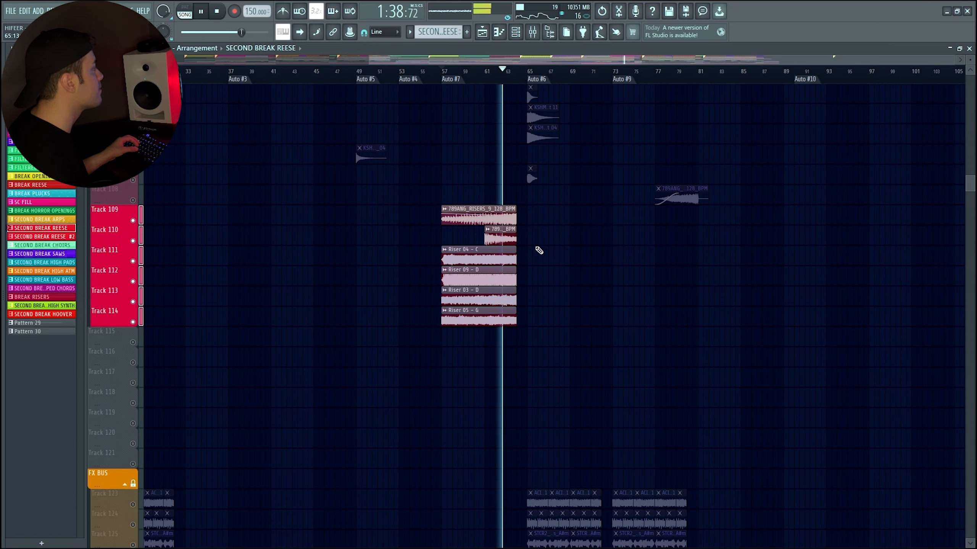
scroll(538, 250, up, 3)
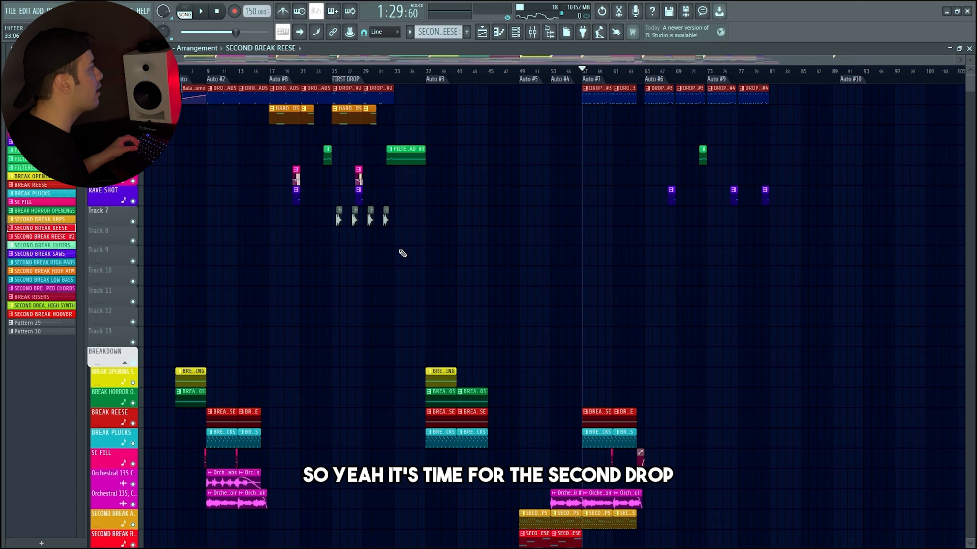
Examine the second drop's DROP LEADS, filtered lead and RAVE SHOT clips from bar 65 with all tracks unmuted
scroll(699, 259, up, 2)
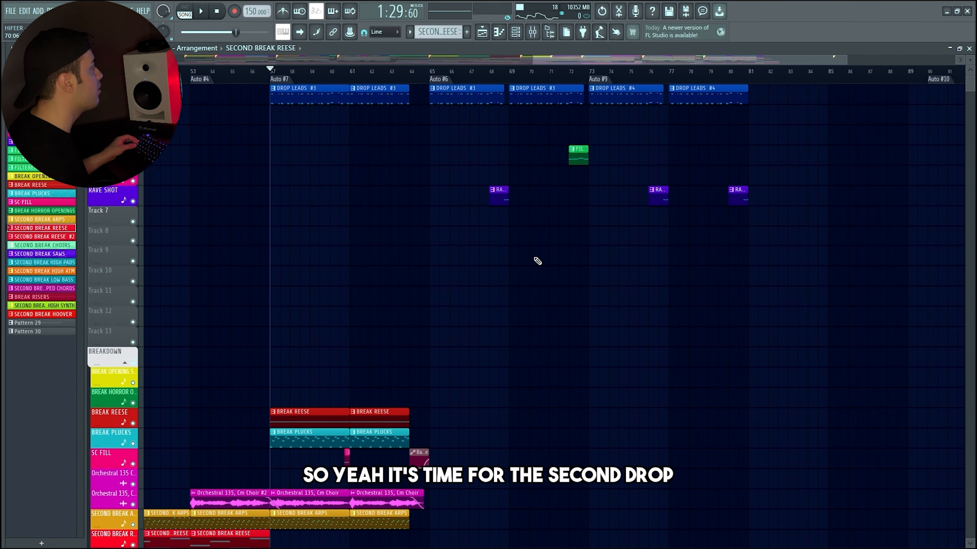
scroll(639, 263, down, 3)
scroll(740, 266, up, 2)
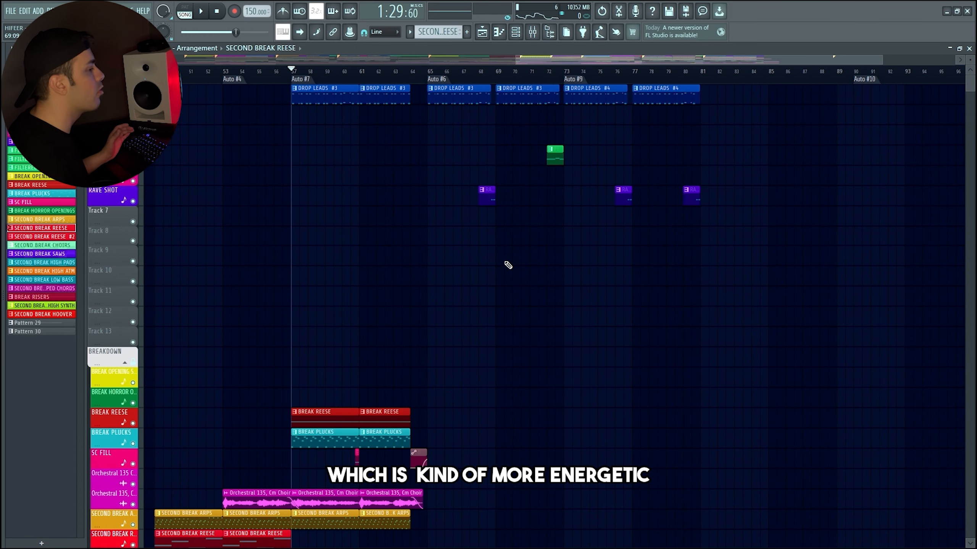
scroll(555, 81, down, 3)
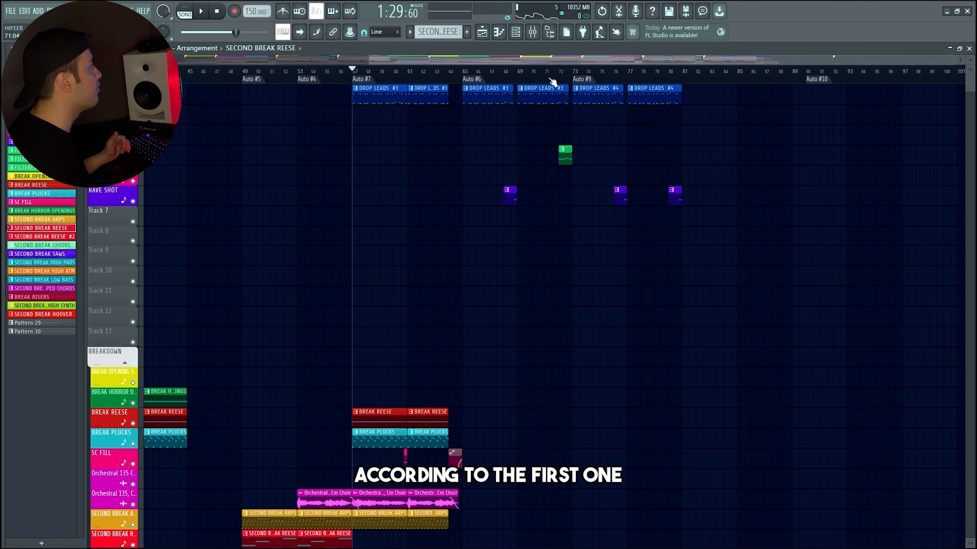
scroll(754, 85, up, 2)
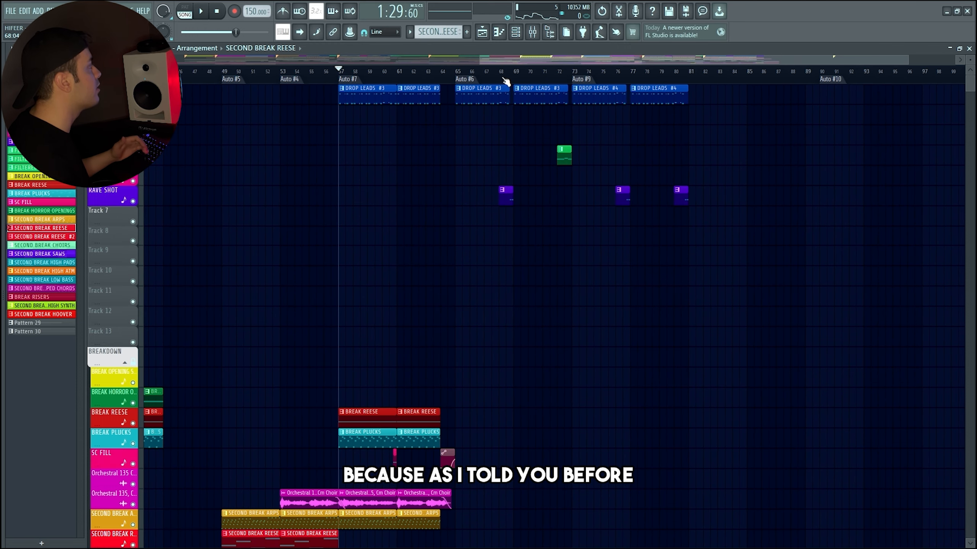
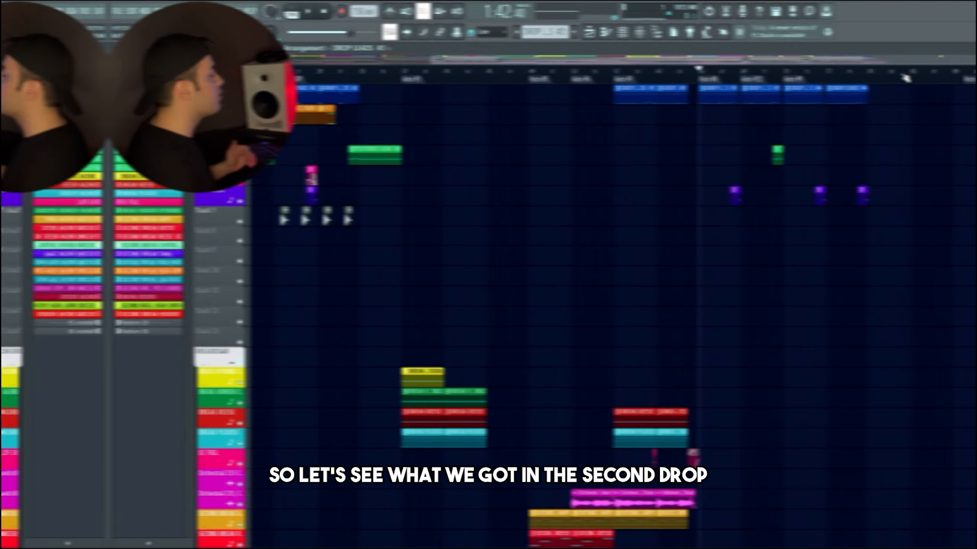
scroll(791, 81, up, 4)
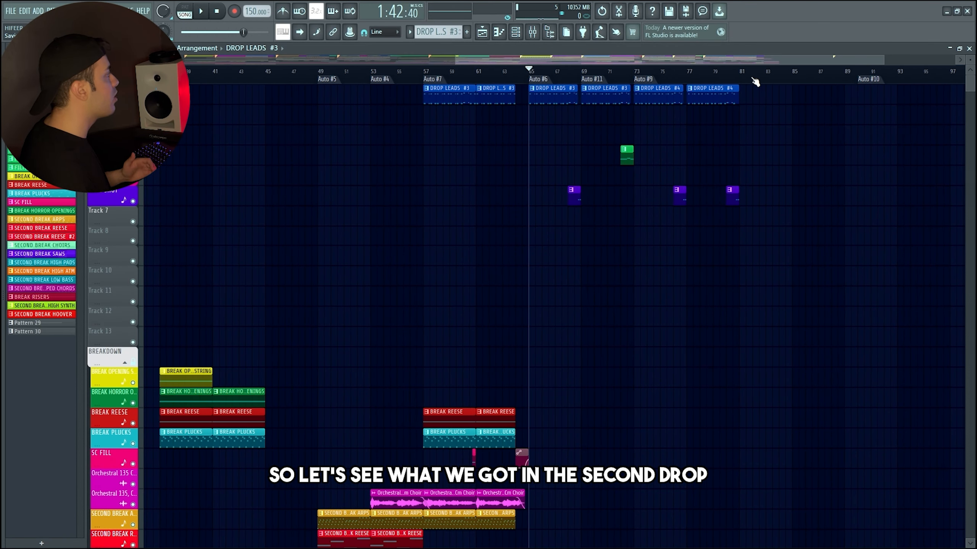
scroll(754, 83, up, 1)
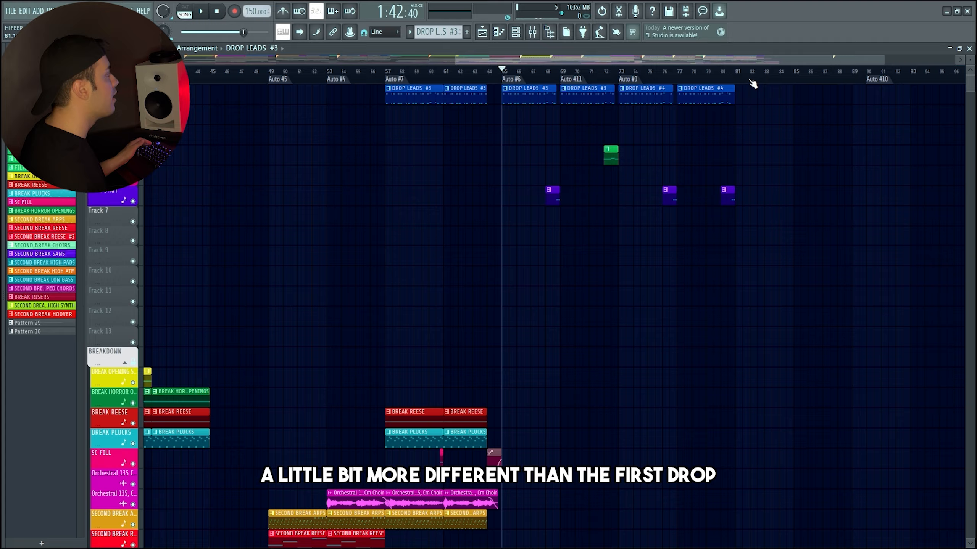
Inspect the SECOND BREAK HOOVER, Pattern 29 and Pattern 30 clips in the first half of the second drop
scroll(692, 146, down, 9)
scroll(623, 211, up, 2)
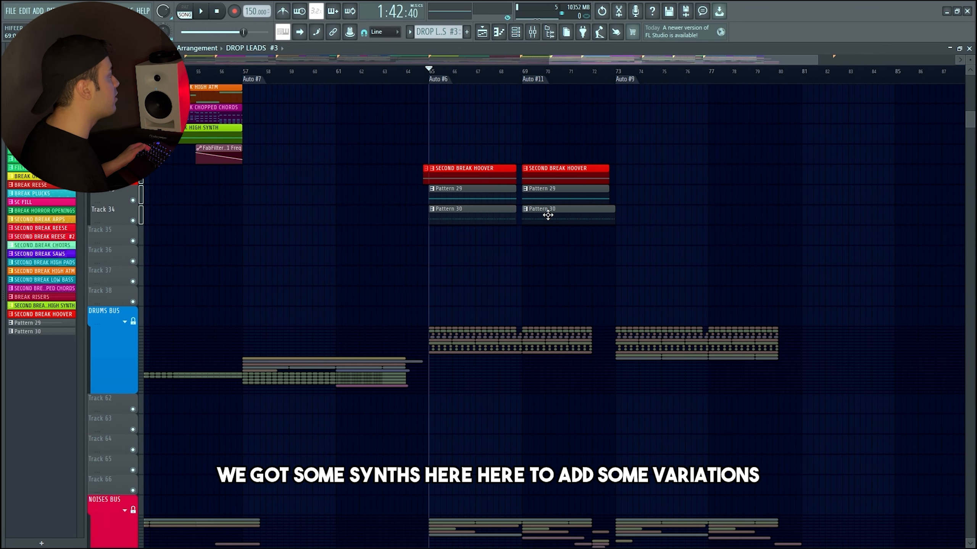
scroll(461, 177, up, 2)
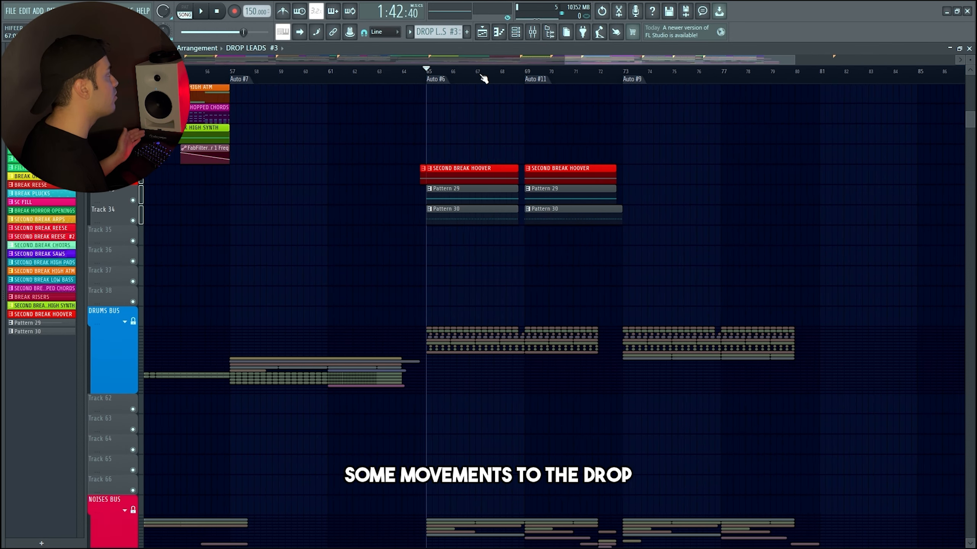
Compare the second drop's drums, noises, FX and SFX clips with those of the first drop
scroll(873, 231, down, 4)
scroll(877, 231, down, 2)
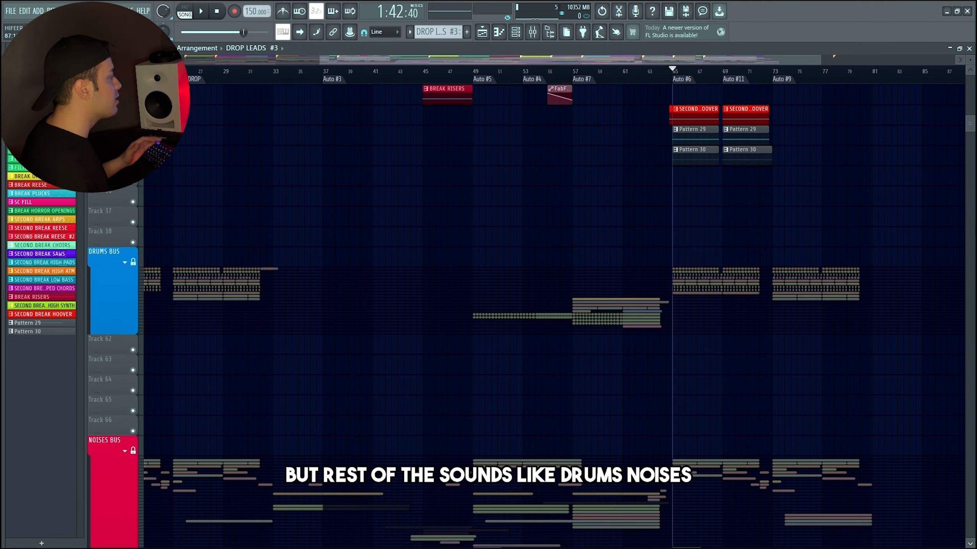
scroll(722, 264, down, 4)
scroll(968, 257, down, 6)
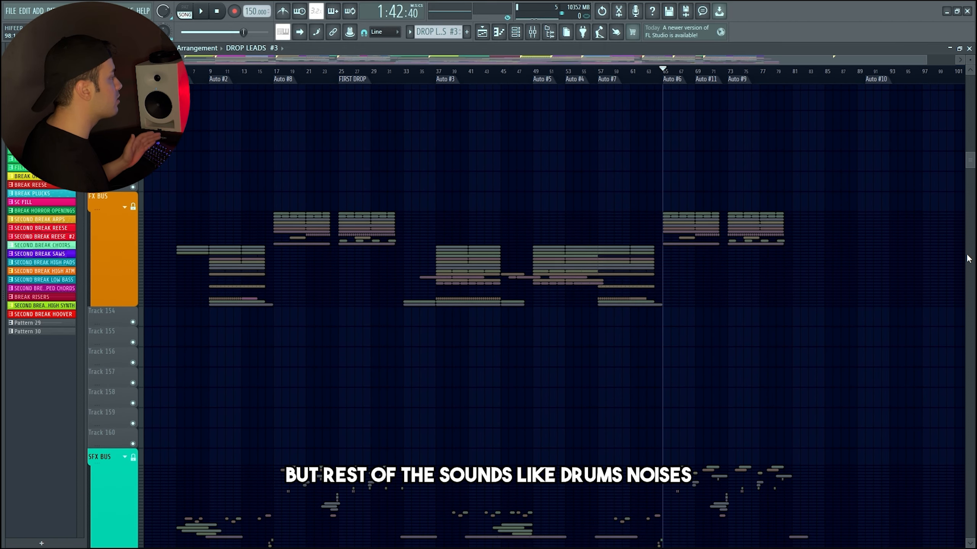
scroll(968, 256, down, 3)
scroll(966, 221, up, 15)
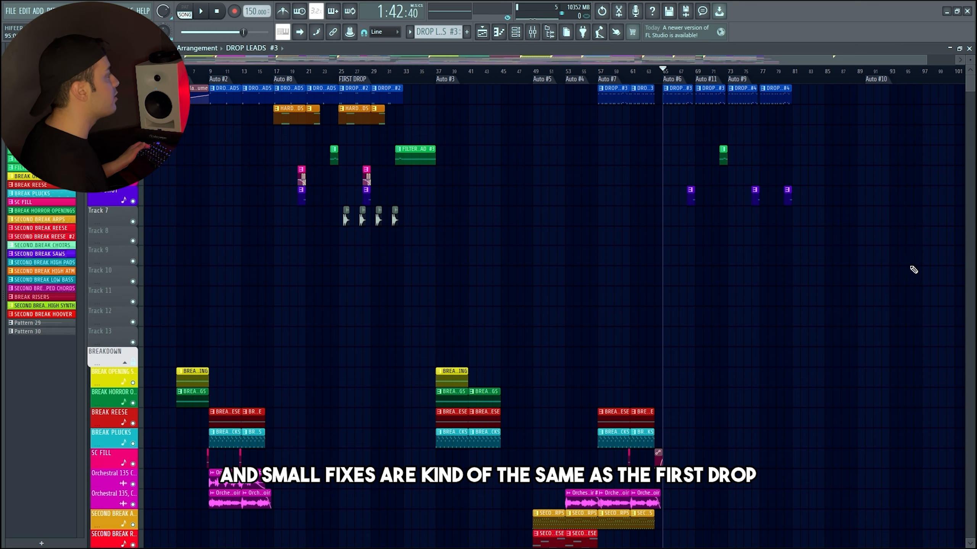
scroll(607, 291, up, 3)
scroll(524, 257, up, 2)
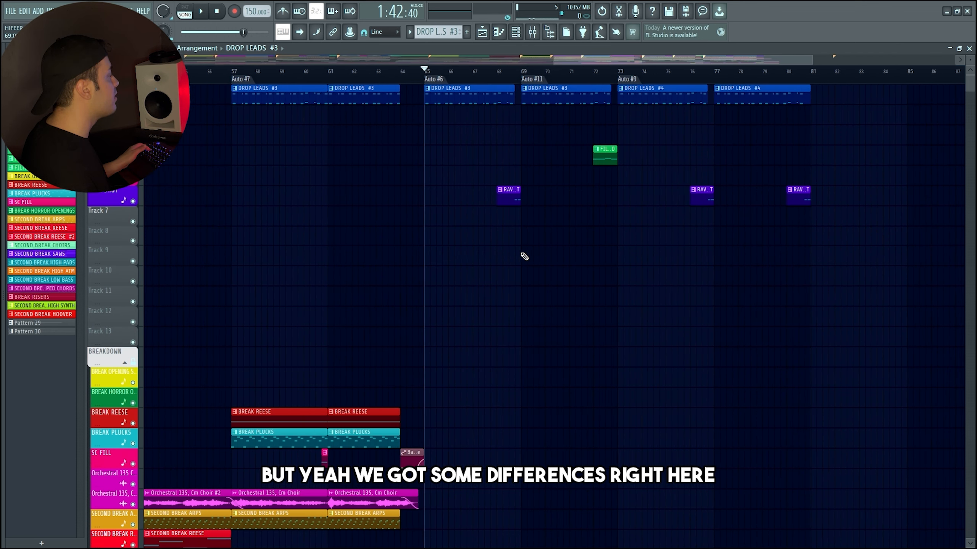
Solo the track holding the DROP LEADS #3 and #4 clips and set the playback position to bar 65
scroll(467, 225, up, 2)
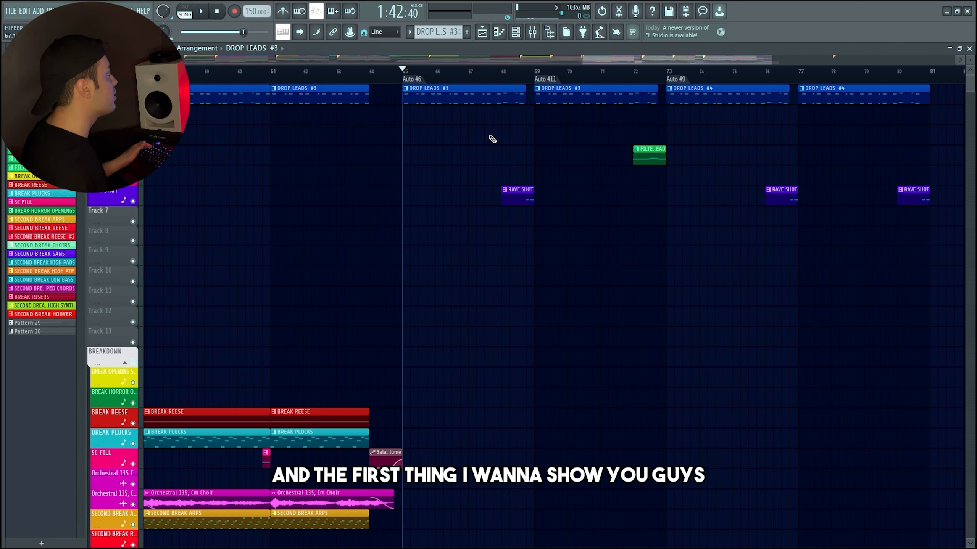
scroll(477, 134, up, 1)
right_click(133, 99)
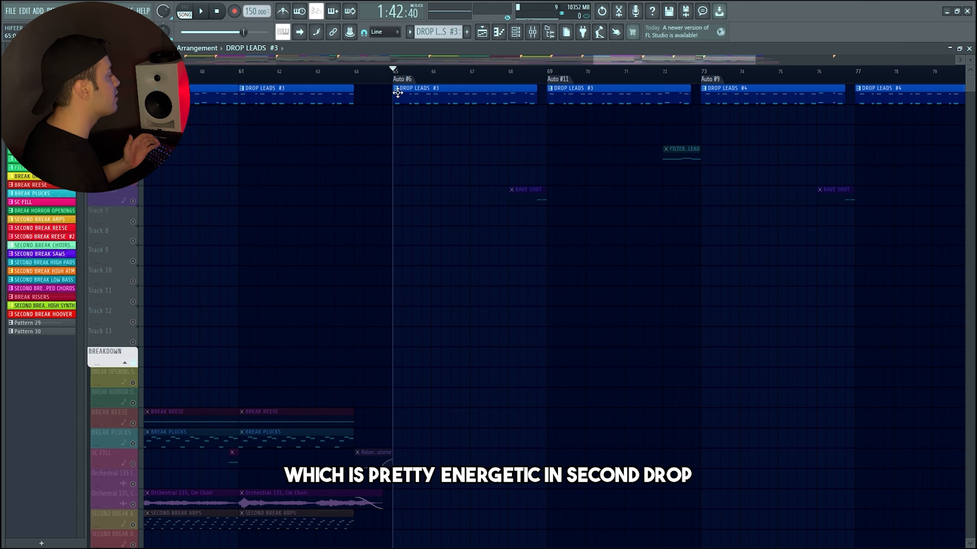
scroll(489, 143, down, 2)
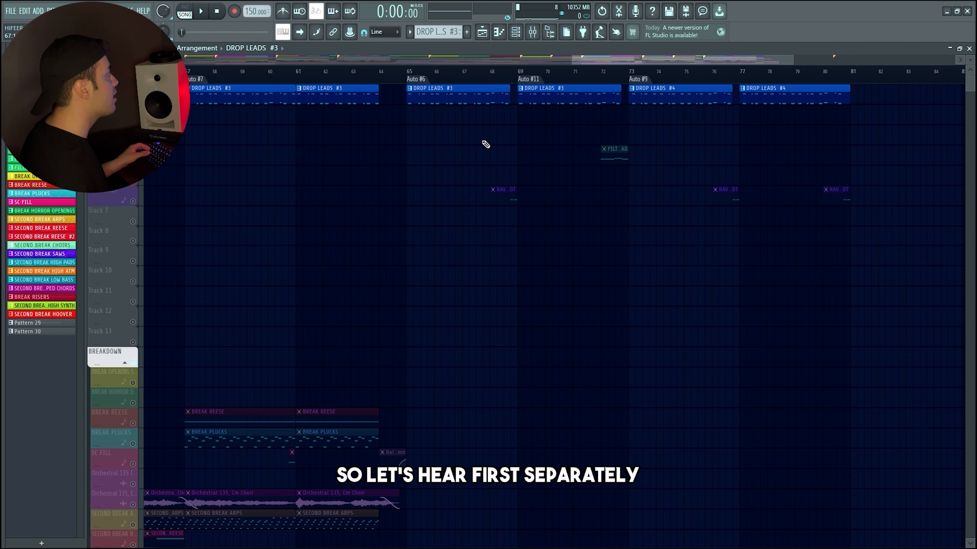
click(421, 80)
Review the second drop's additional synth clips, and bring the soloed DROP LEADS clips back into focus
scroll(756, 327, down, 7)
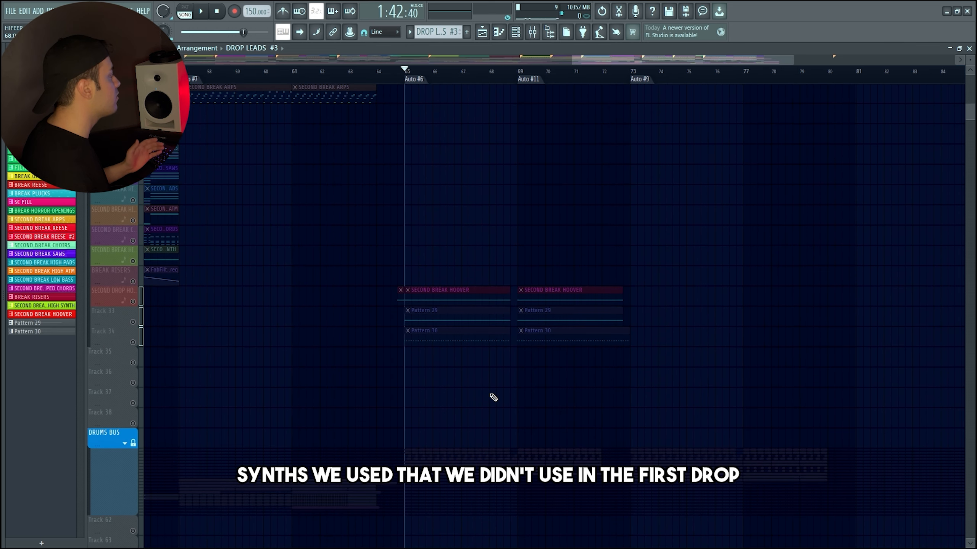
scroll(918, 214, up, 8)
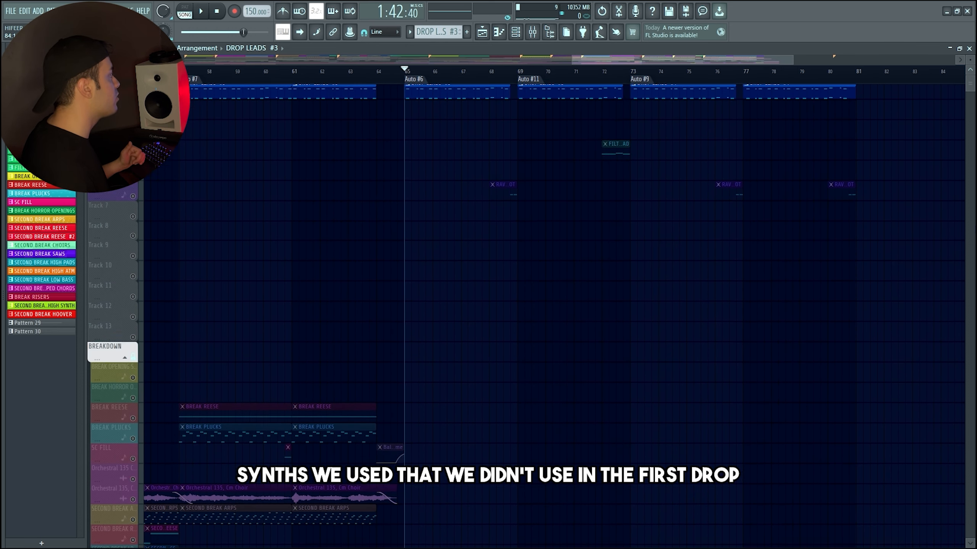
scroll(646, 234, down, 2)
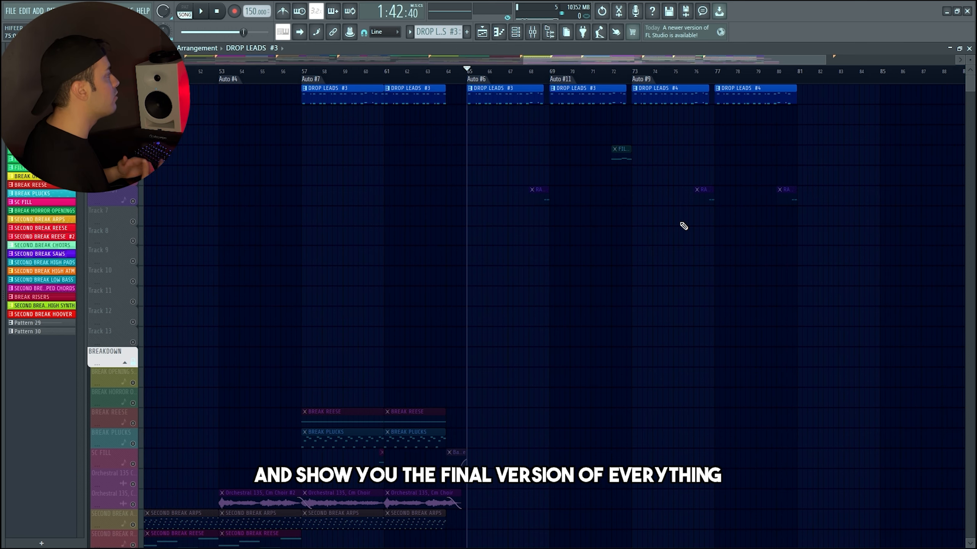
scroll(545, 184, up, 5)
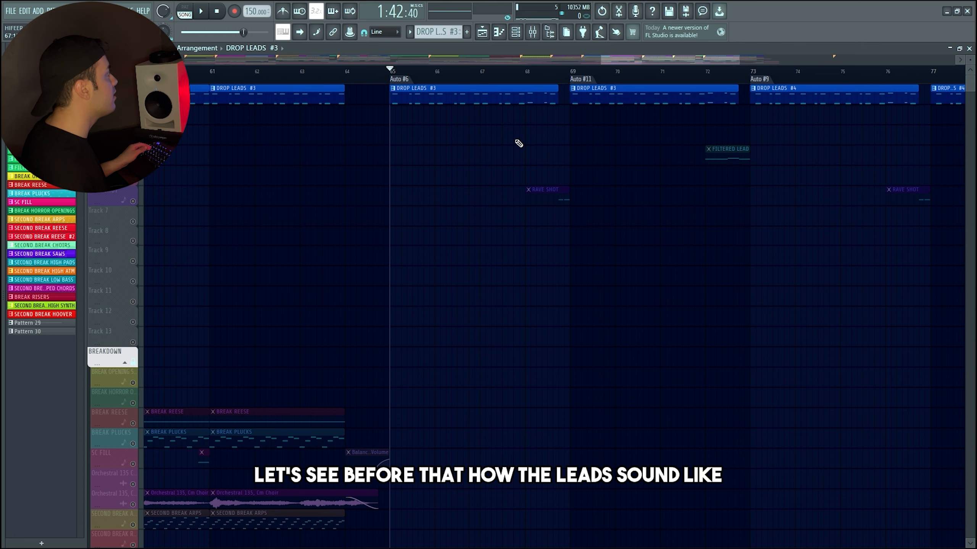
Play the soloed DROP LEADS #3 clips from bar 65 and enable the RAVE SHOT track alongside them
scroll(496, 227, down, 2)
key(space)
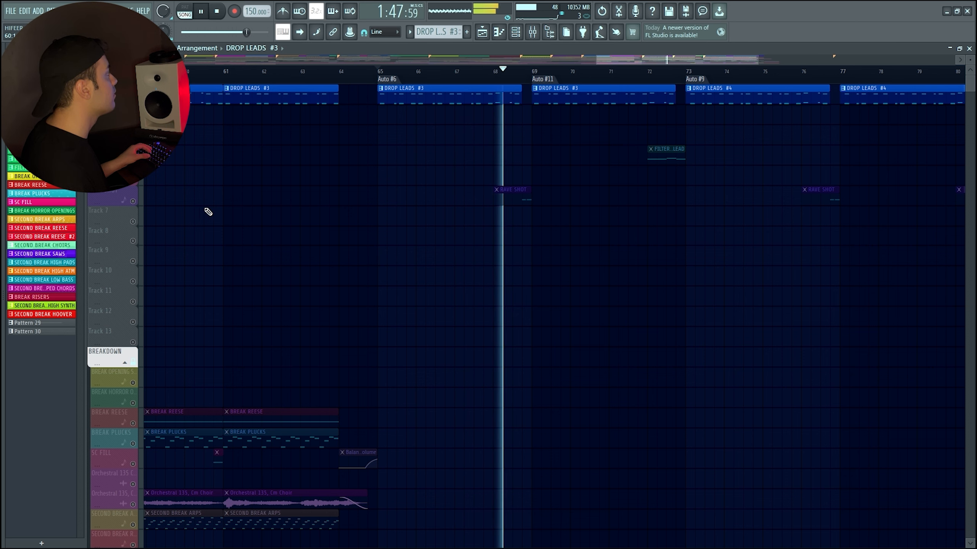
click(133, 200)
key(space)
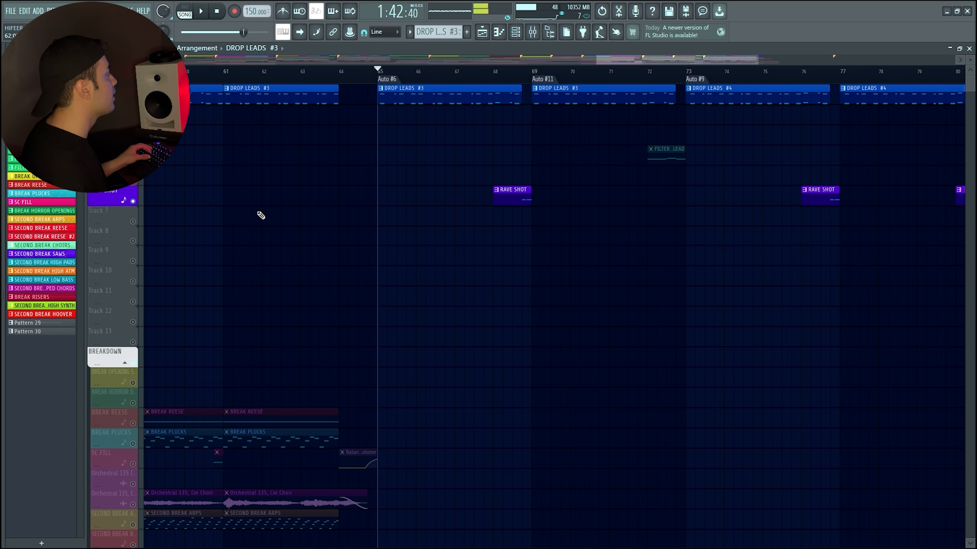
Solo the RAVE SHOT track, re-enable the DROP LEADS track and play both from bar 68
right_click(133, 202)
scroll(517, 138, up, 3)
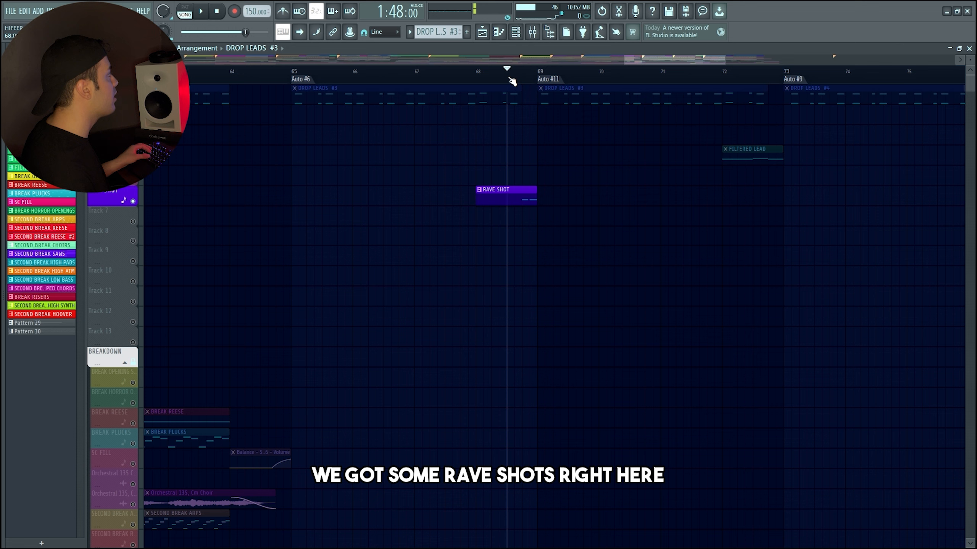
click(132, 99)
scroll(587, 216, down, 1)
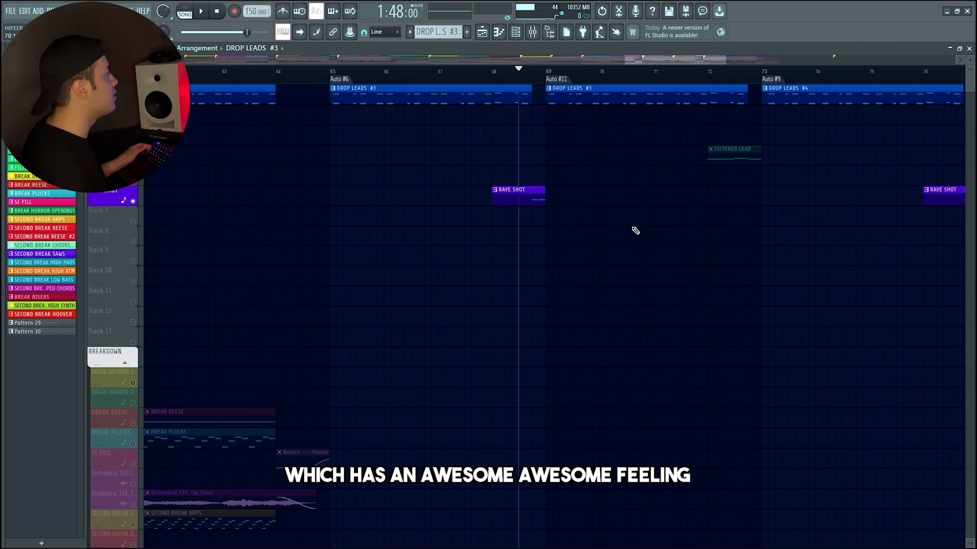
scroll(632, 229, up, 1)
key(space)
scroll(595, 210, up, 4)
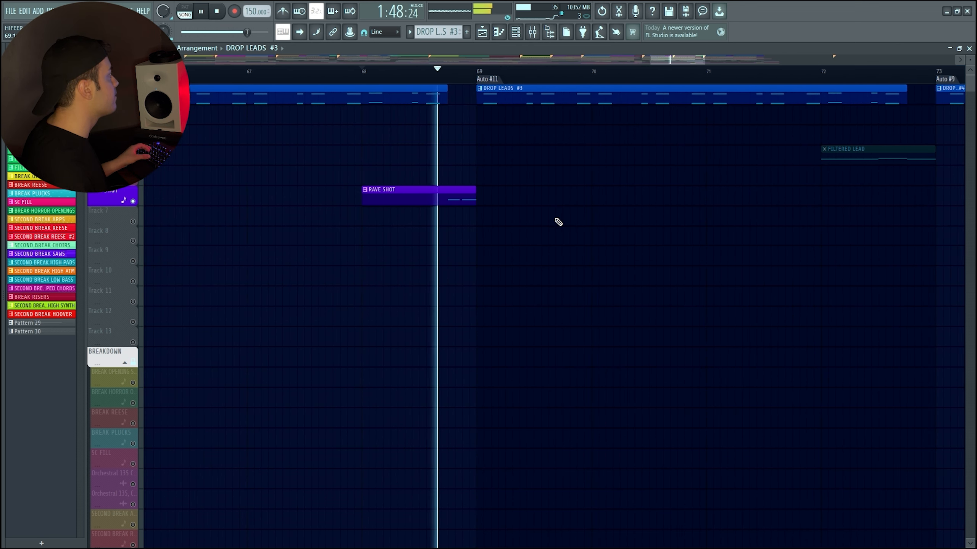
scroll(545, 224, down, 4)
scroll(581, 200, down, 6)
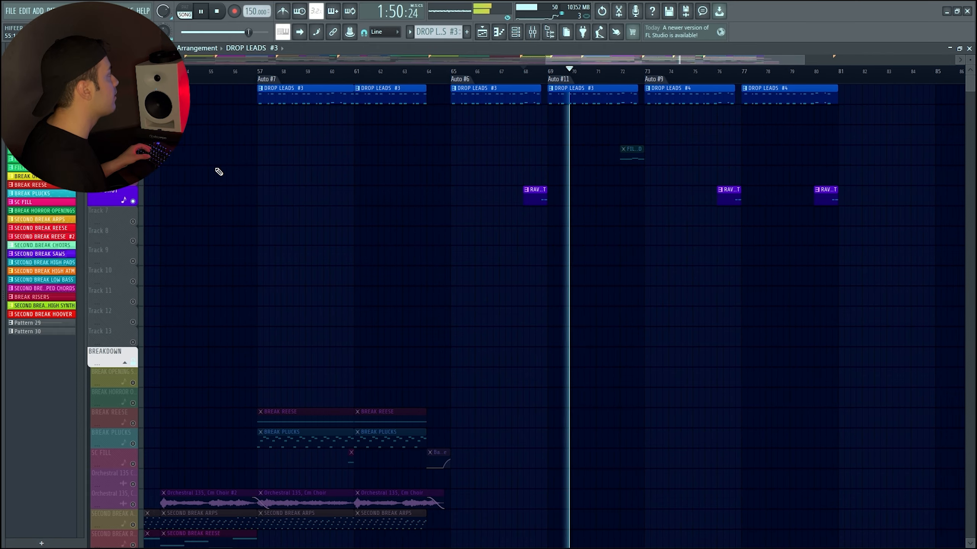
key(space)
Enable the FILTERED LEAD track and compare its second-drop clip with those in the first drop
click(133, 160)
scroll(615, 157, down, 1)
scroll(717, 164, down, 3)
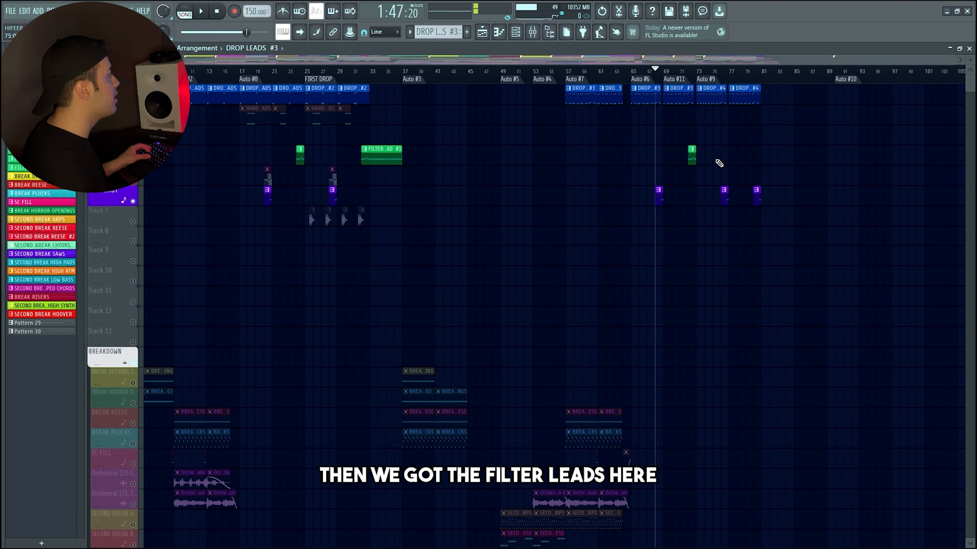
scroll(637, 159, up, 5)
scroll(628, 163, down, 3)
scroll(628, 163, down, 2)
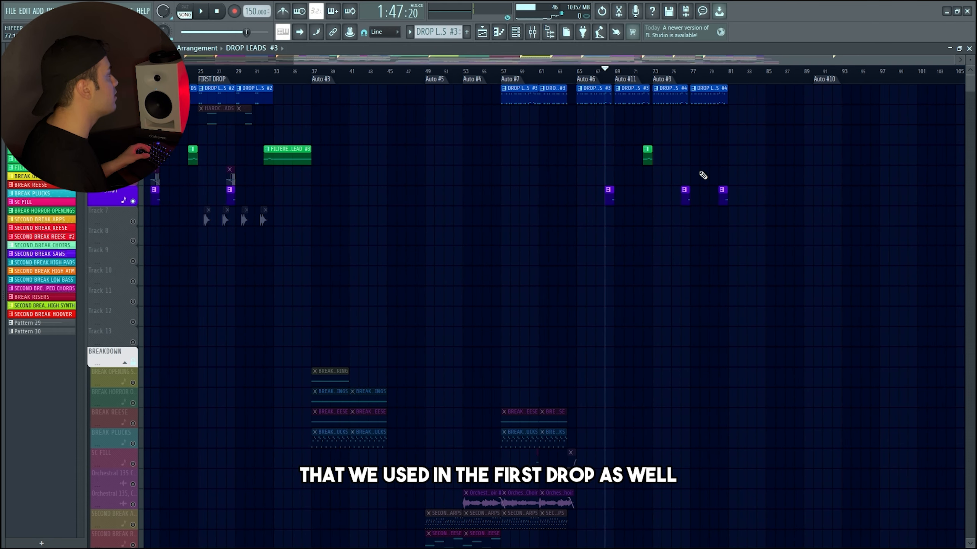
Play the FILTERED LEAD clip at bar 72 together with the DROP LEADS and RAVE SHOT tracks
scroll(702, 176, up, 6)
click(531, 71)
key(space)
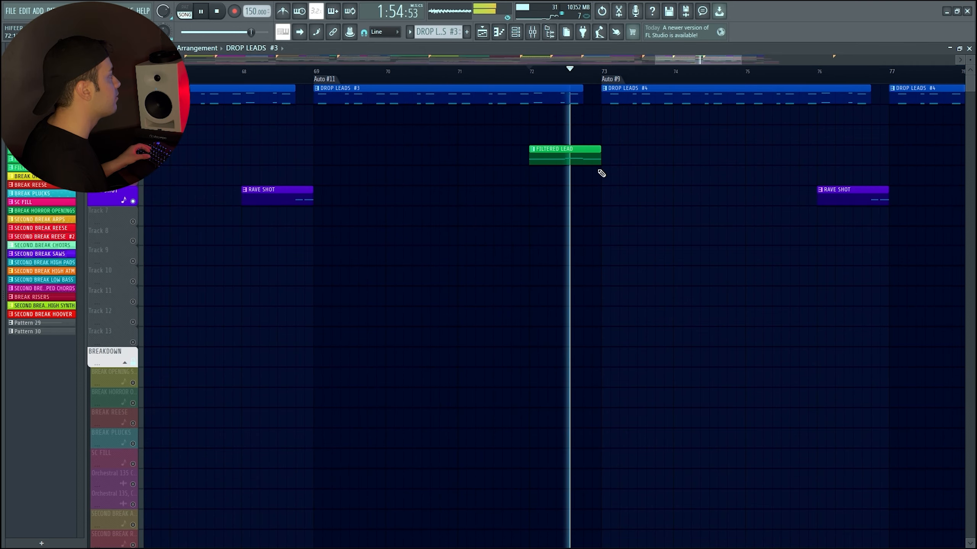
scroll(602, 168, down, 4)
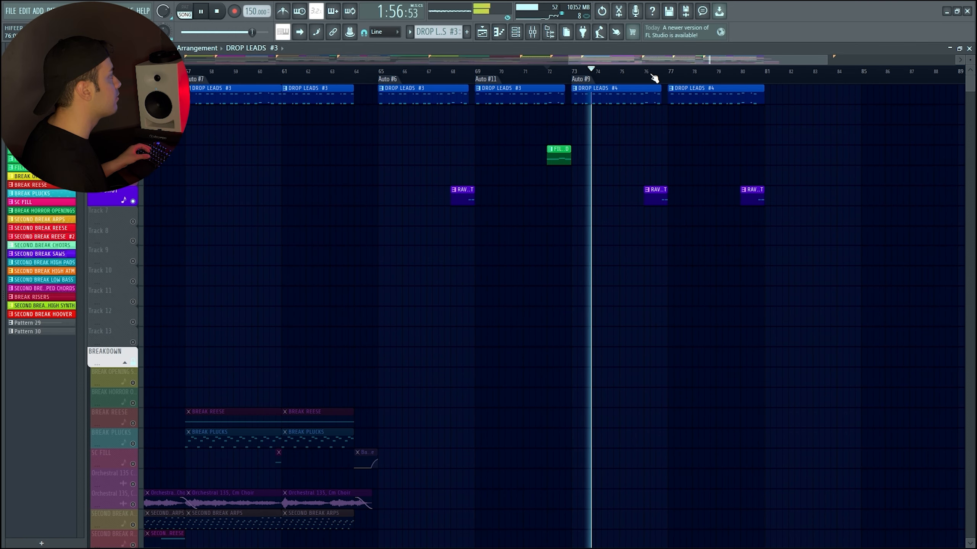
Compare the notes of the DROP LEADS #3 and DROP LEADS #4 patterns in the piano roll during playback
double_click(390, 90)
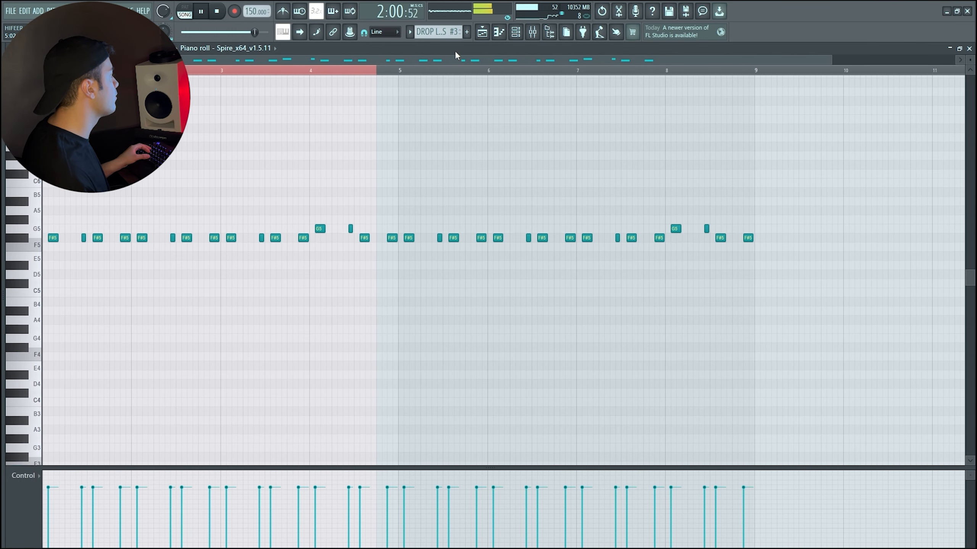
key(F7)
double_click(710, 95)
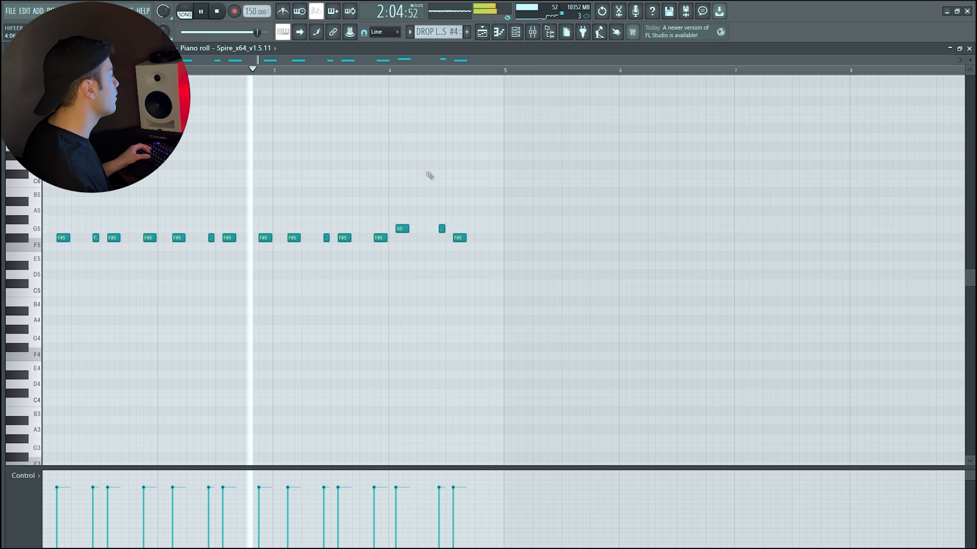
click(483, 32)
key(space)
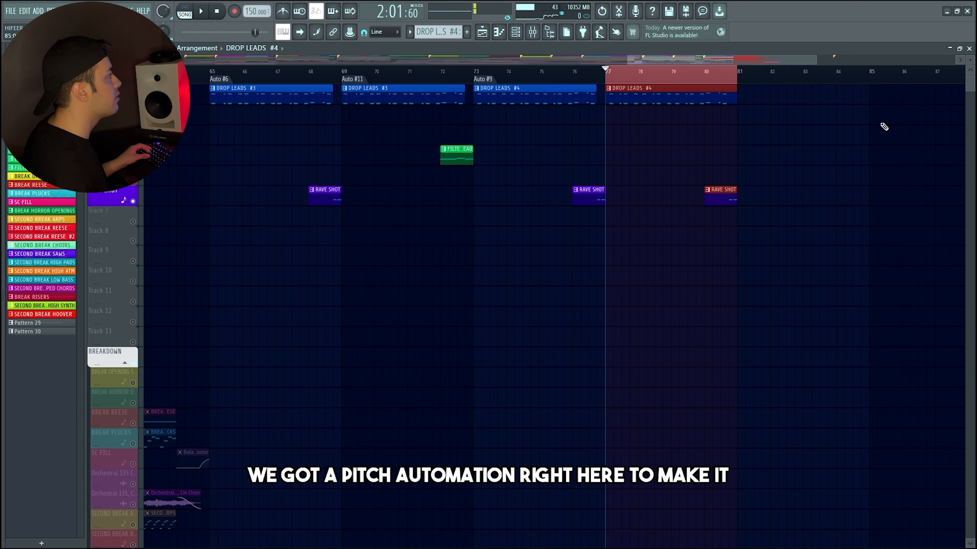
Clear the time selection over bars 77 to 81 and review the ending of the second drop
scroll(861, 124, up, 2)
ctrl+click(660, 81)
scroll(802, 131, down, 4)
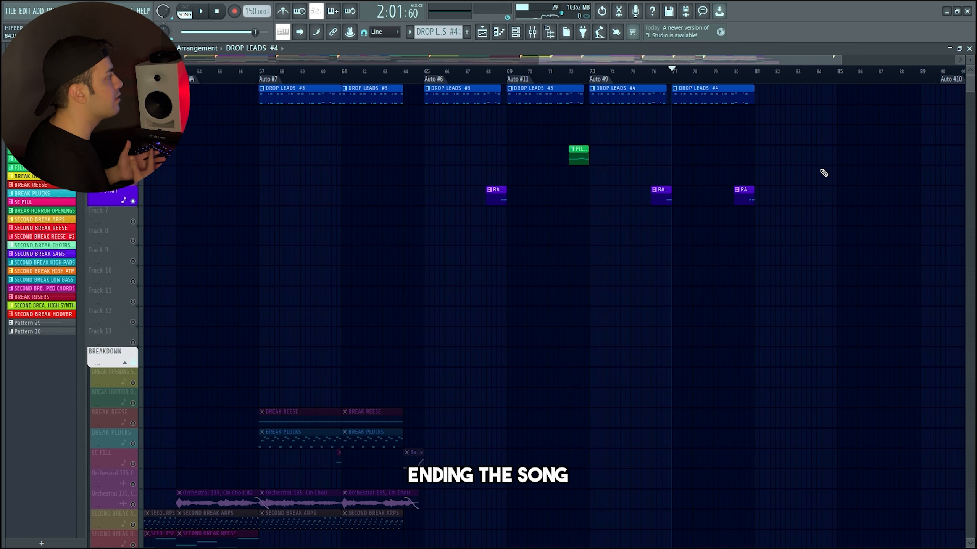
scroll(930, 178, down, 3)
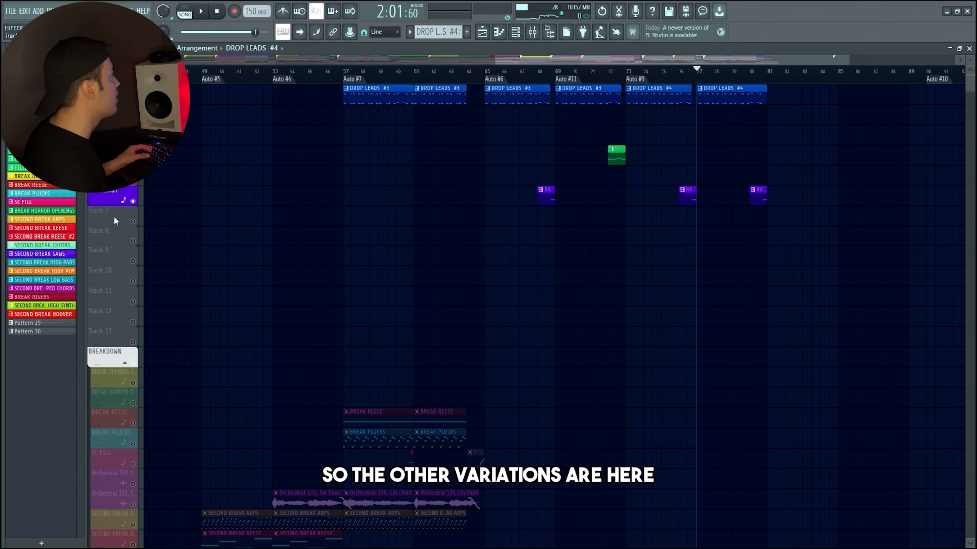
Locate the second drop's extra synth tracks and solo the one holding the SECOND BREAK HOOVER clips
scroll(684, 269, down, 10)
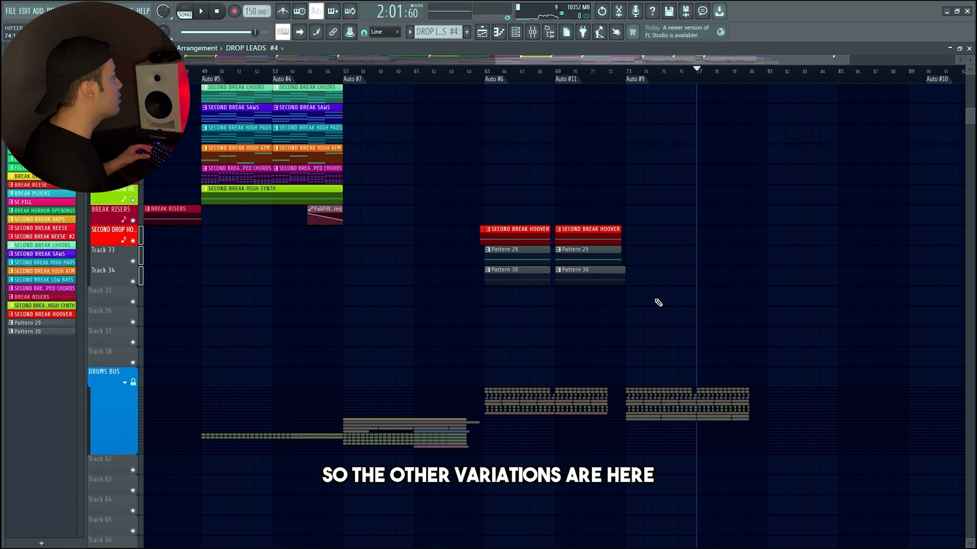
scroll(658, 303, up, 3)
scroll(368, 242, up, 3)
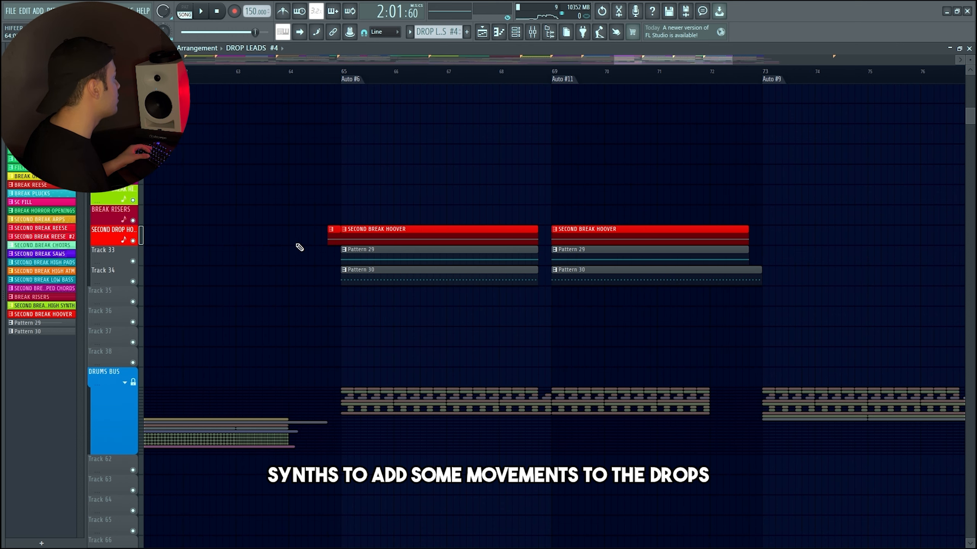
scroll(298, 246, up, 2)
right_click(134, 241)
scroll(410, 196, down, 3)
scroll(479, 196, up, 1)
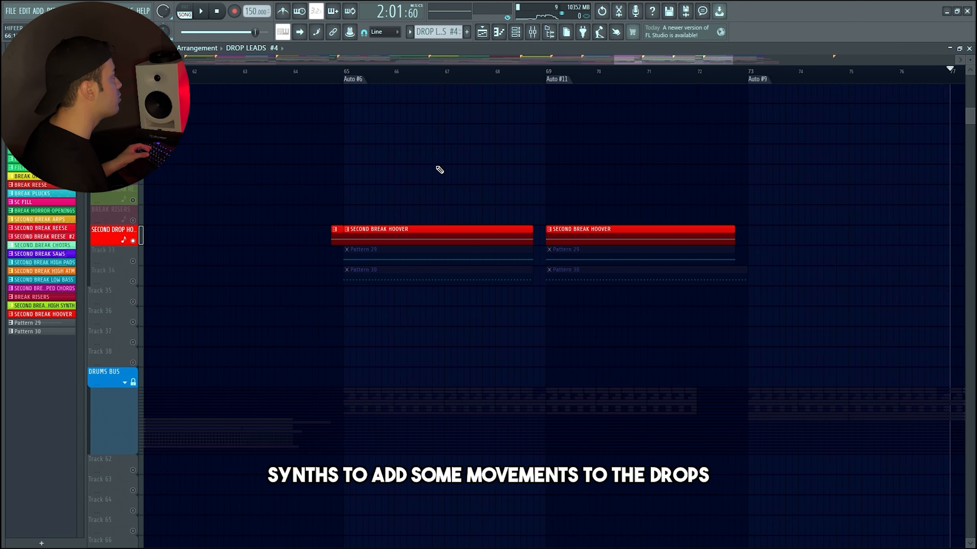
Play the soloed SECOND BREAK HOOVER clips from bar 65
scroll(396, 148, up, 1)
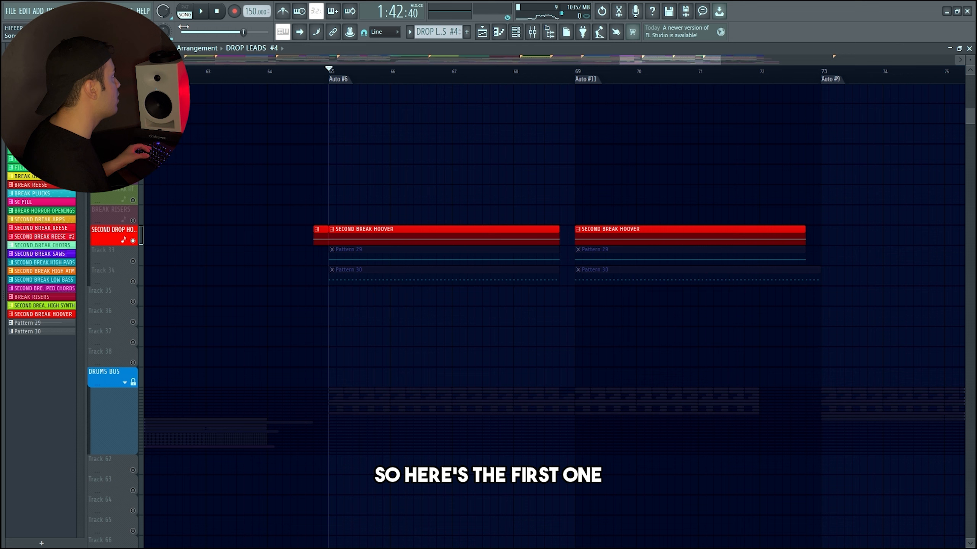
key(space)
scroll(371, 212, up, 1)
scroll(371, 212, down, 2)
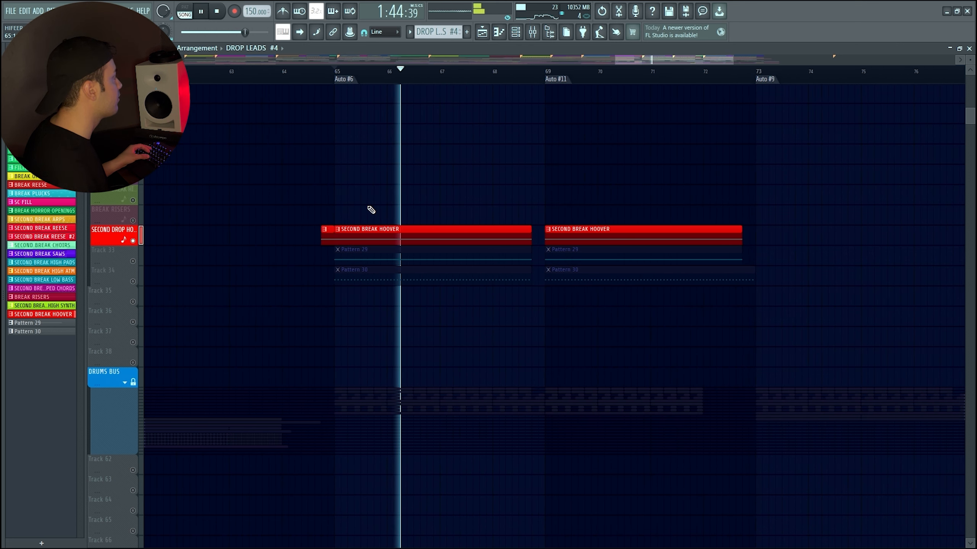
scroll(371, 209, down, 2)
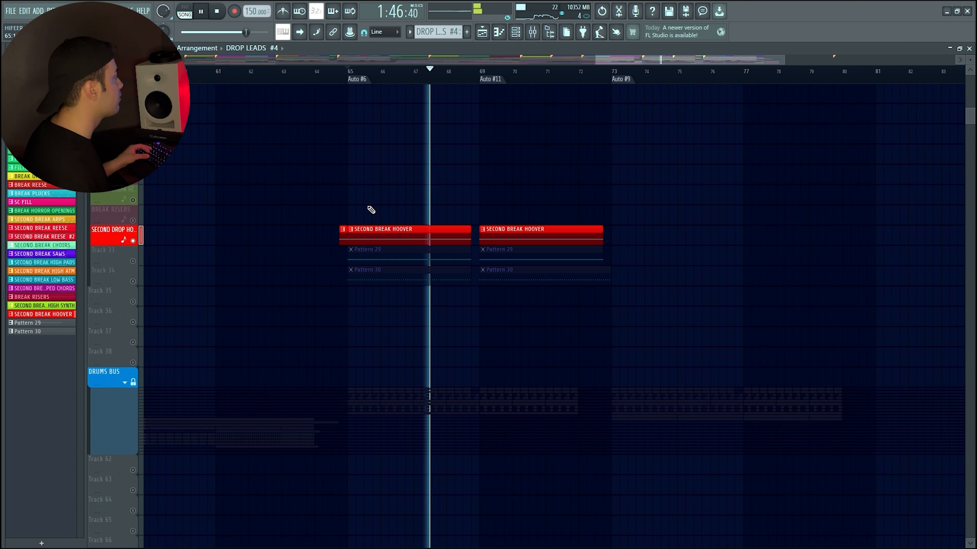
Solo Track 33 with the Pattern 29 clips and play it from bar 65
ctrl+click(133, 261)
scroll(367, 207, up, 2)
key(space)
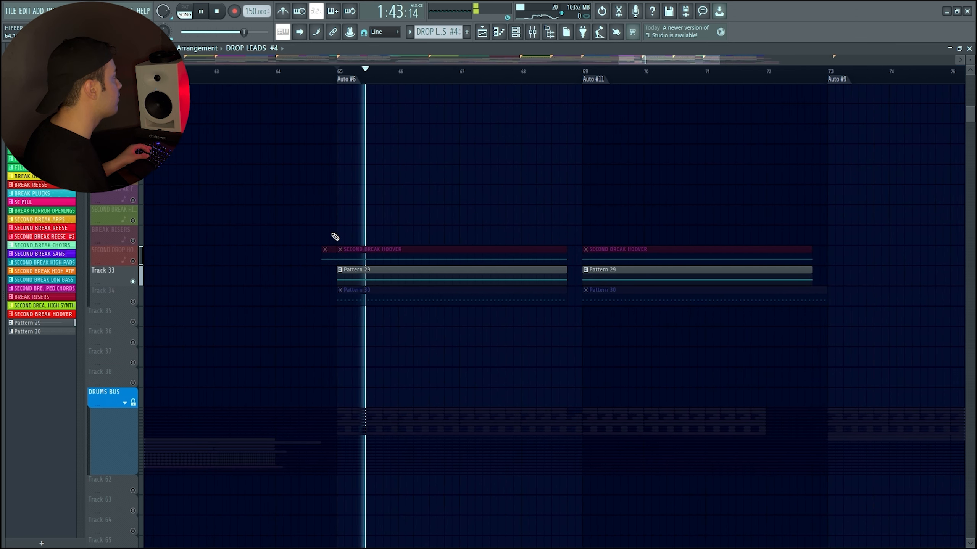
scroll(375, 248, down, 4)
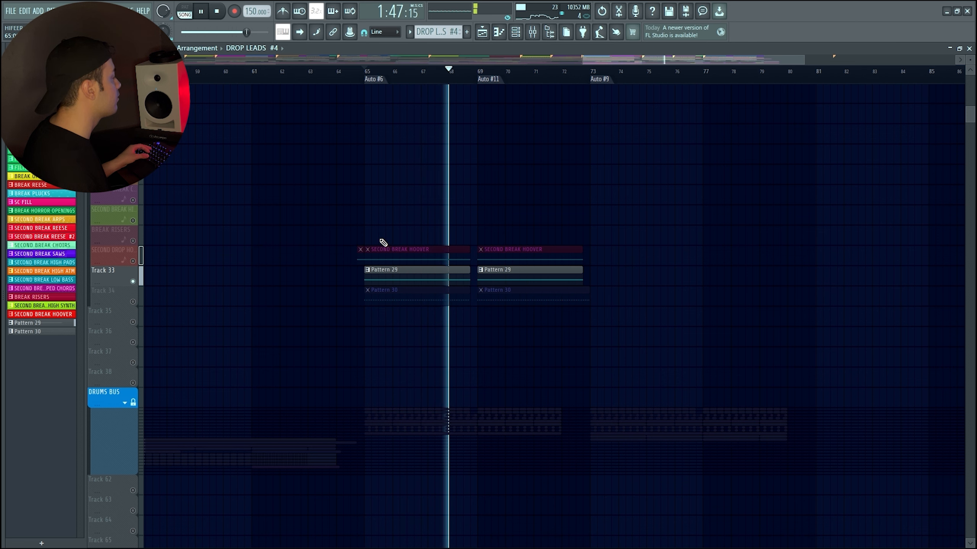
Solo Track 34 with the Pattern 30 clips and play it from bar 65
scroll(375, 253, up, 1)
click(133, 302)
key(space)
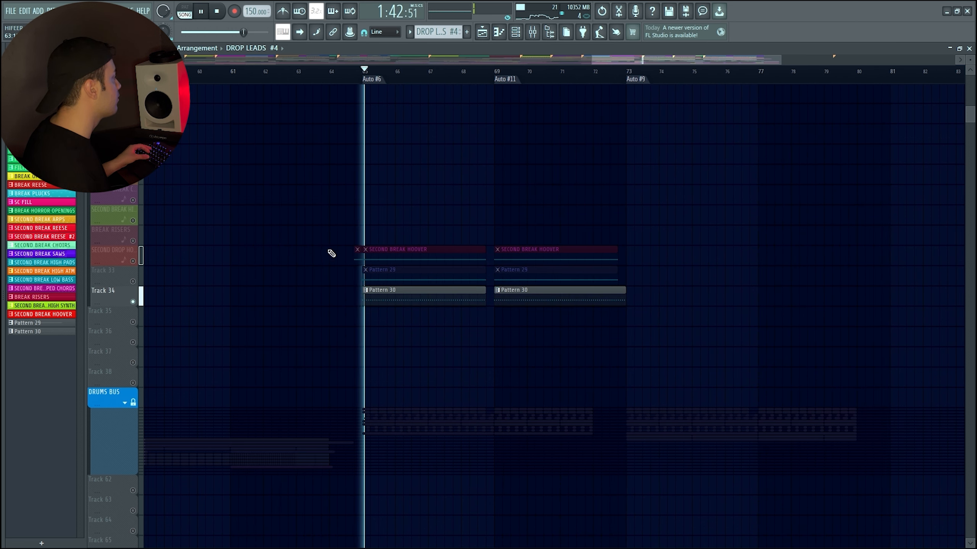
scroll(414, 234, down, 2)
scroll(405, 243, up, 2)
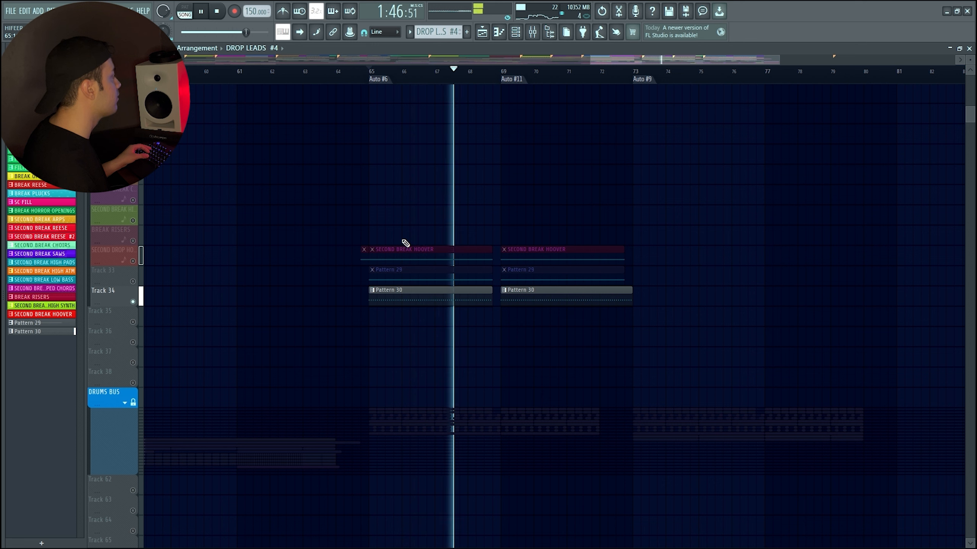
Enable the hoover track and Track 33 alongside Track 34, and play all three layers from bar 65
key(space)
click(135, 282)
click(134, 261)
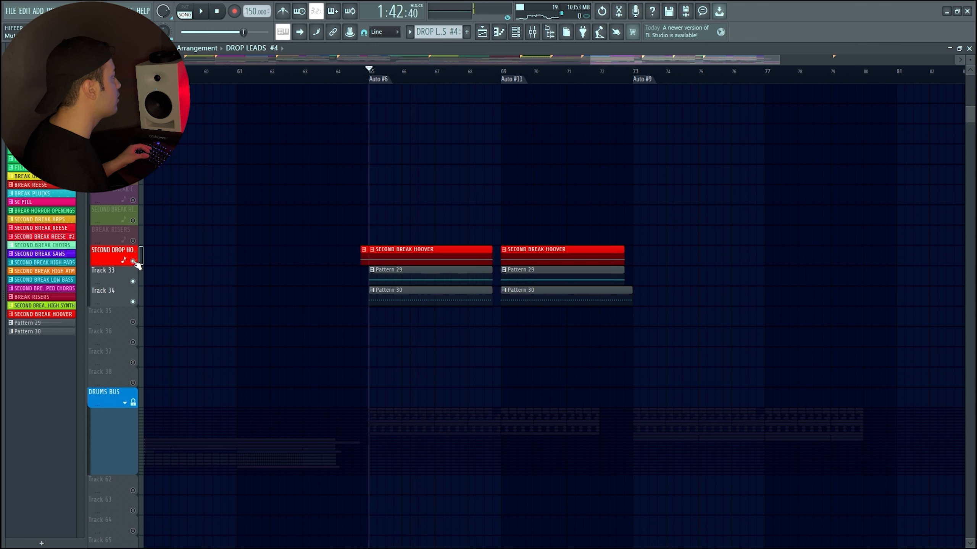
key(space)
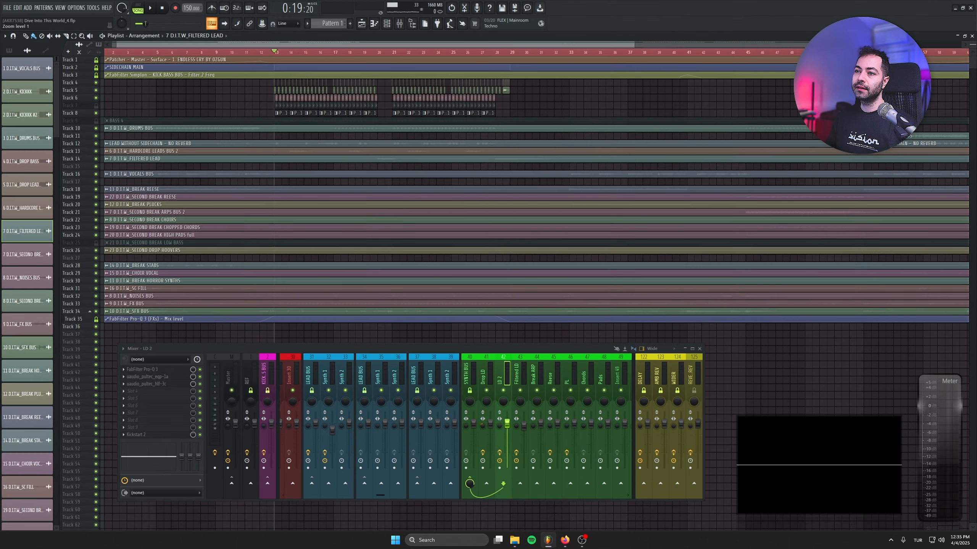
Increase the height of the playlist tracks and close the mixer to uncover the arrangement
drag(972, 45, 972, 46)
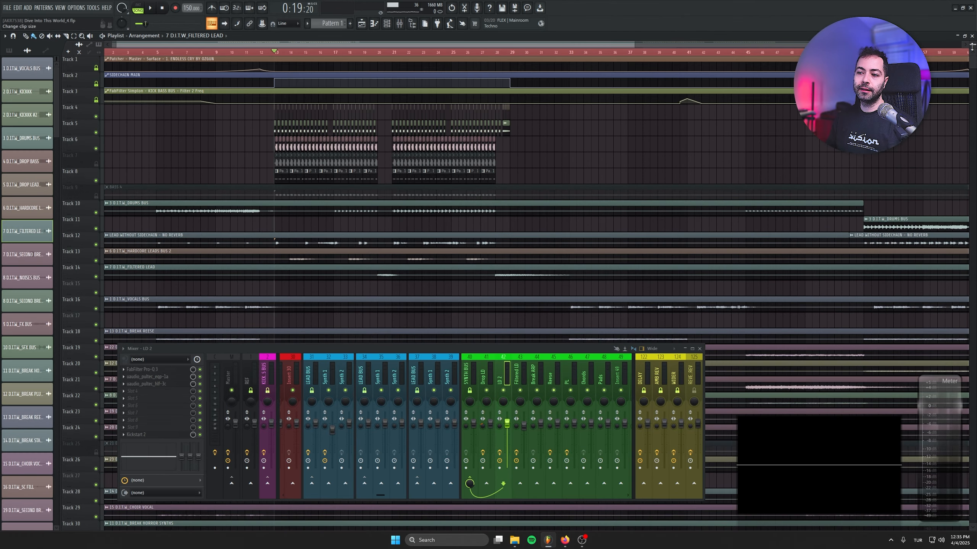
drag(427, 353, 422, 388)
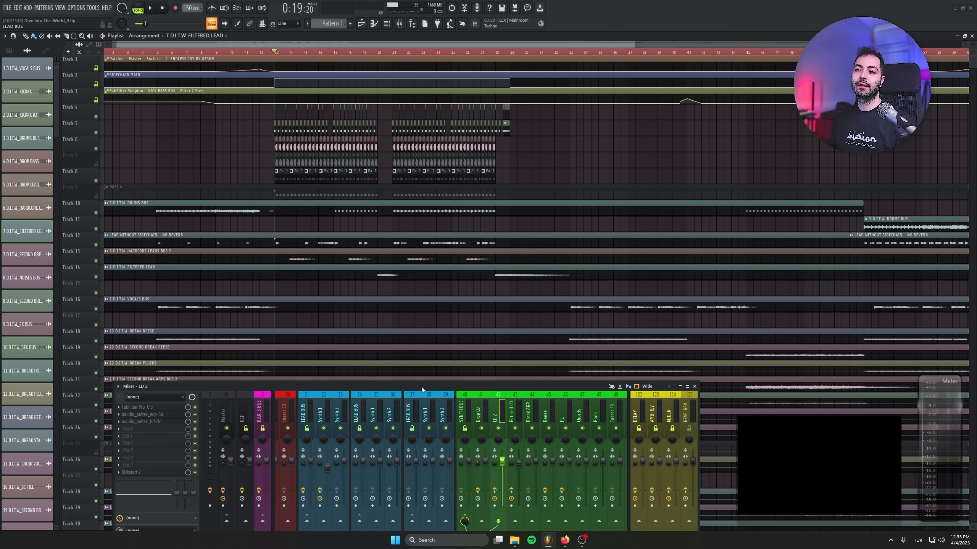
click(694, 387)
drag(477, 365, 467, 173)
drag(319, 302, 320, 470)
Isolate tracks 4 to 6 briefly, restore the other tracks, and examine the kick and Rumble 14 clips where the drop starts
right_click(98, 117)
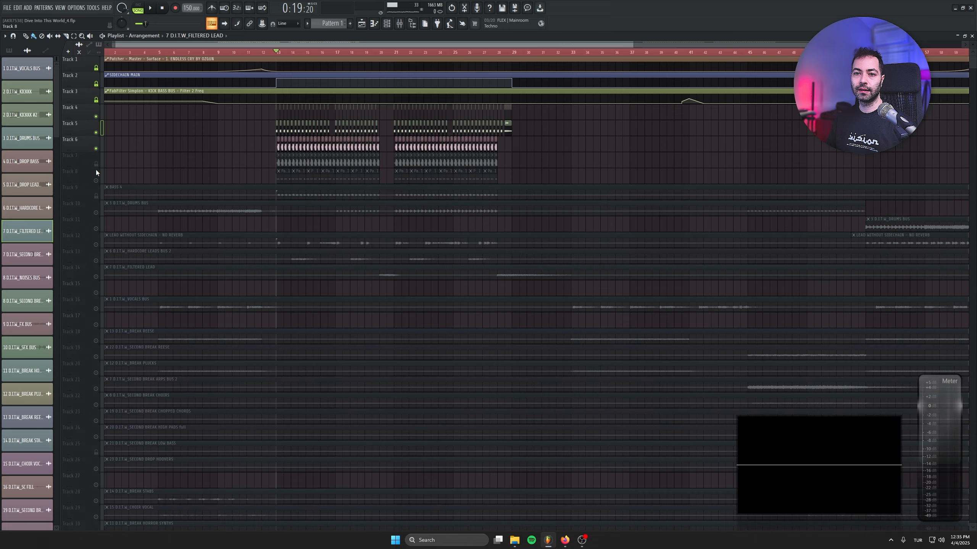
click(96, 180)
scroll(291, 248, up, 2)
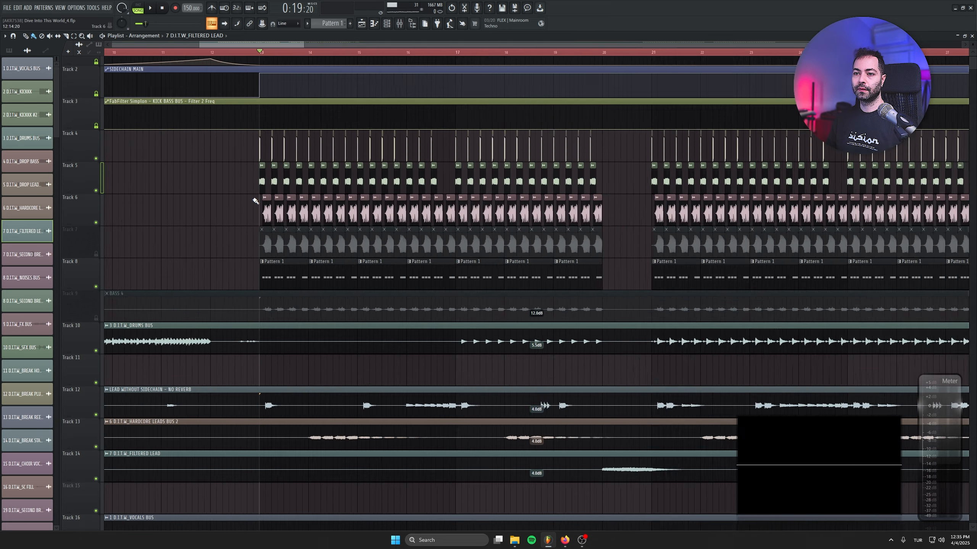
scroll(254, 200, up, 1)
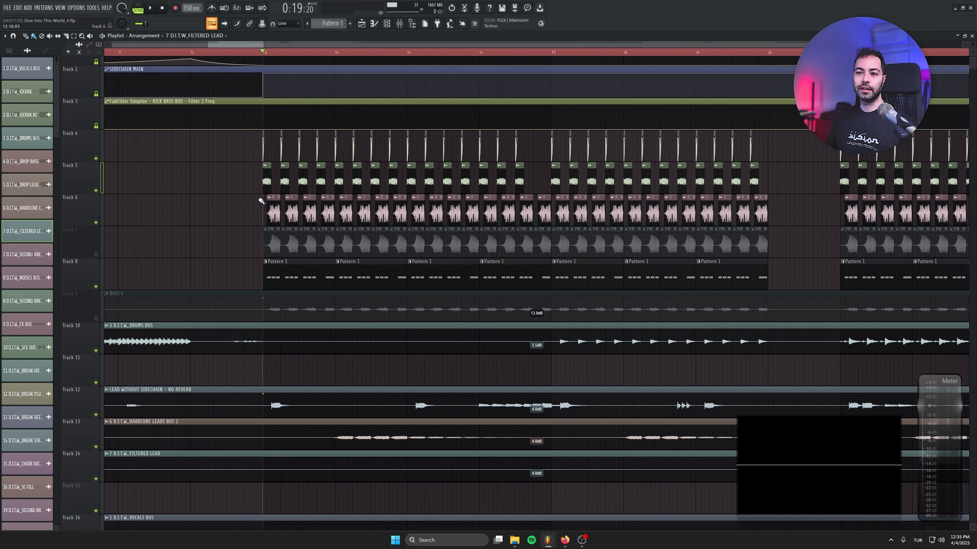
scroll(265, 202, up, 4)
scroll(315, 210, up, 2)
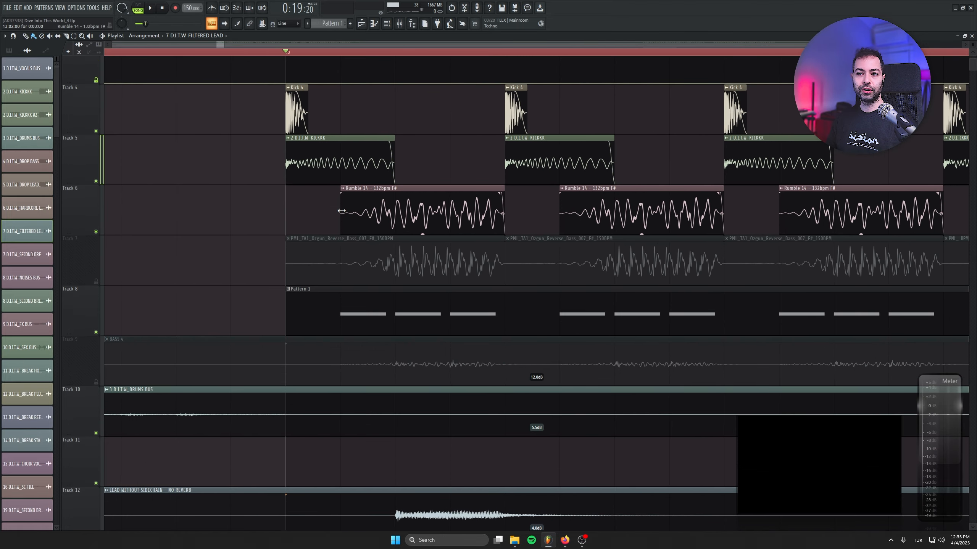
drag(342, 211, 319, 299)
scroll(318, 293, up, 2)
scroll(320, 286, down, 1)
scroll(320, 298, up, 1)
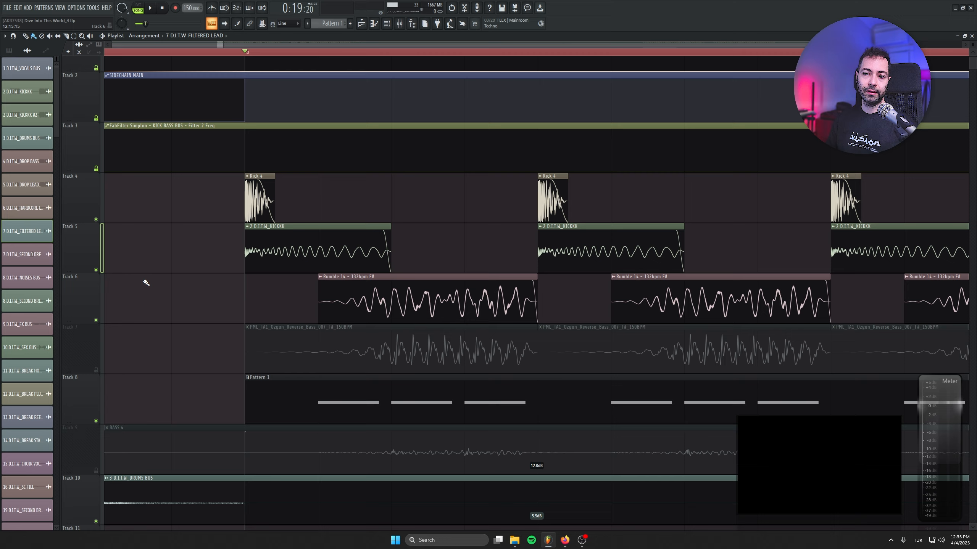
Solo Track 4, which holds the Kick 4 clips
right_click(96, 270)
right_click(96, 220)
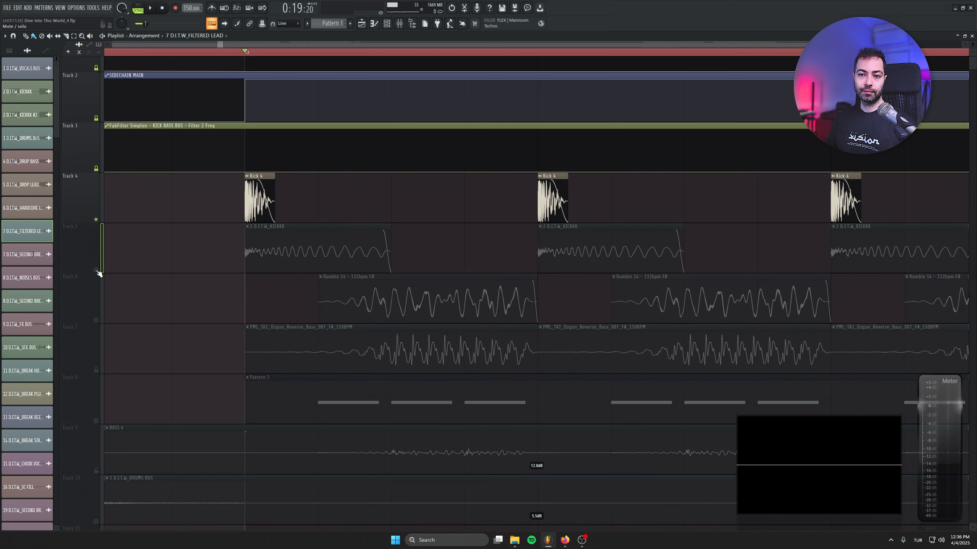
Enable tracks 5 to 7 alongside Track 4 and play the combined kick and bass layers from bar 13
click(96, 270)
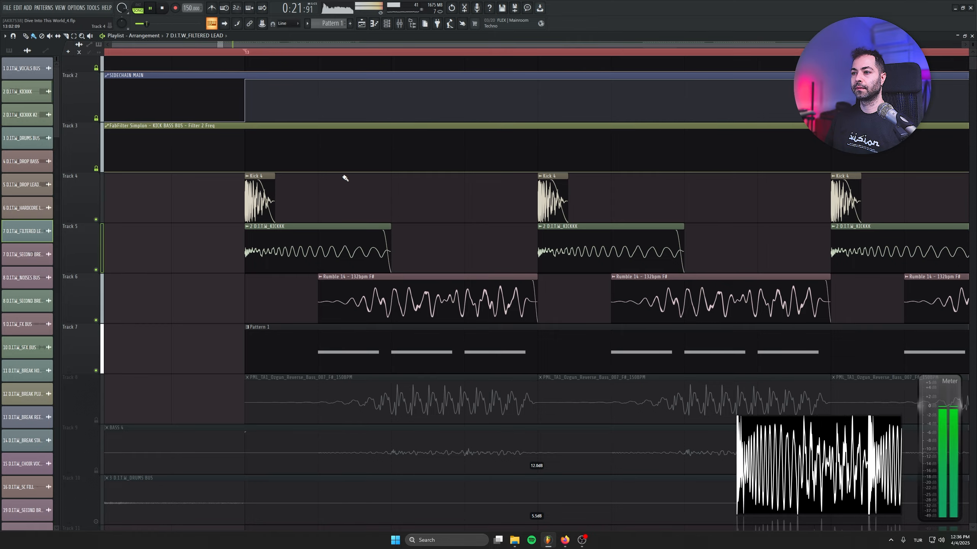
drag(223, 44, 292, 44)
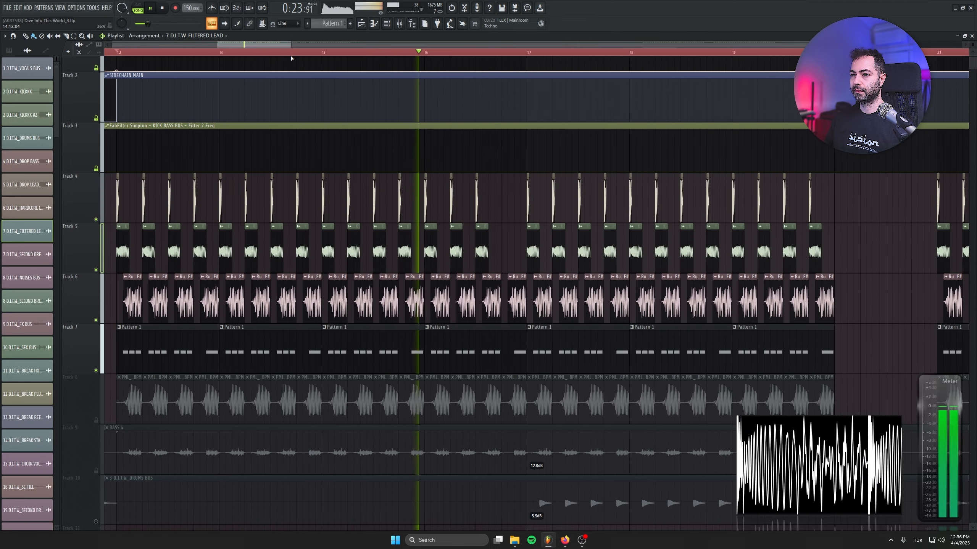
drag(292, 219, 344, 200)
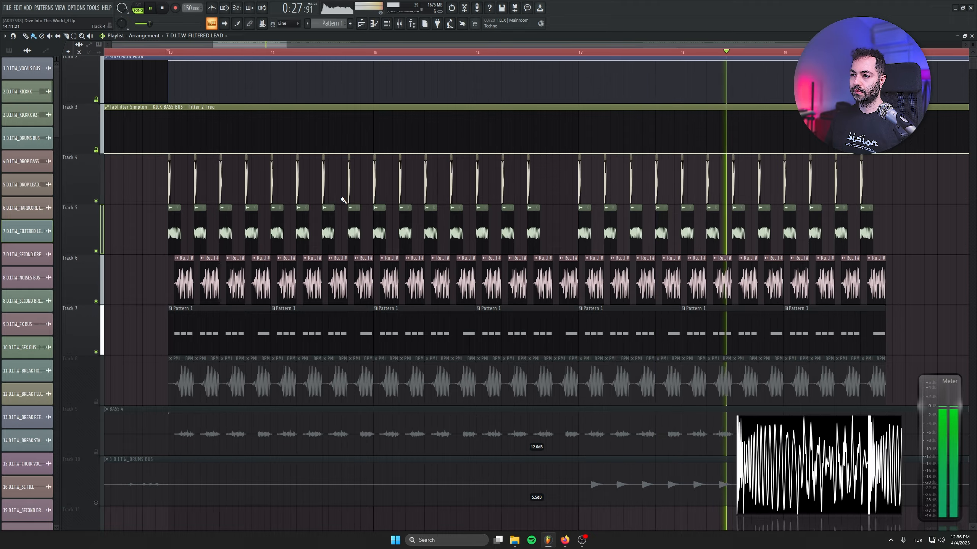
key(space)
Select the first Pattern 1 clip on Track 7 to point out its bass notes
scroll(268, 370, down, 3)
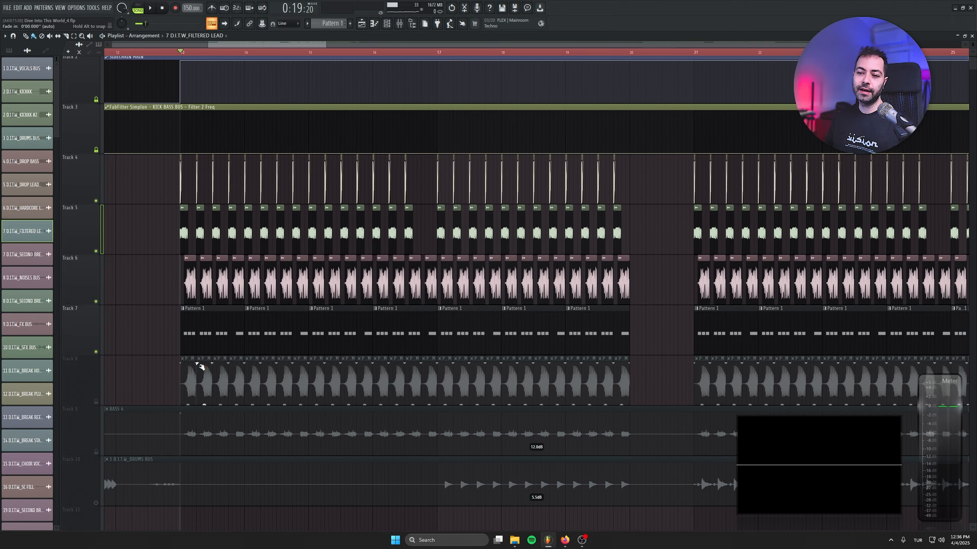
scroll(202, 367, up, 5)
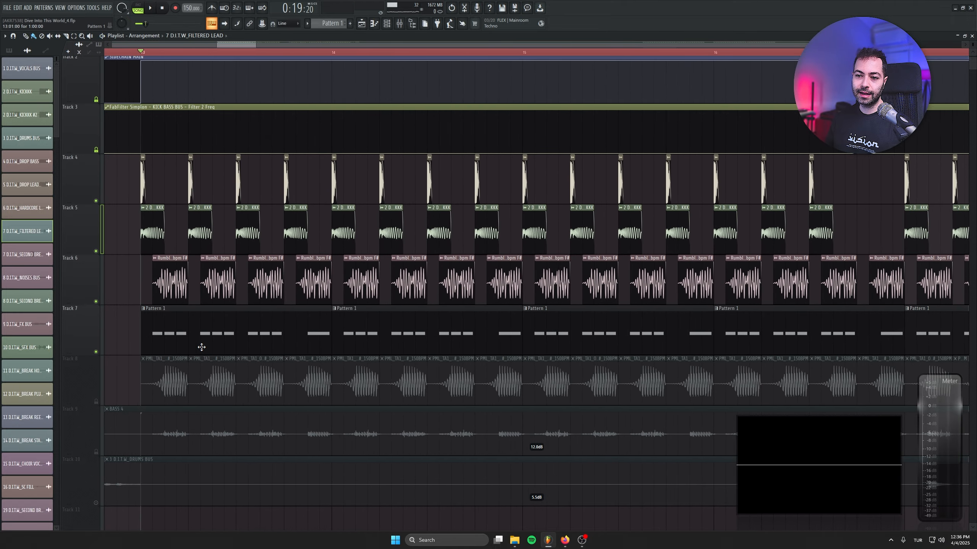
drag(154, 334, 175, 339)
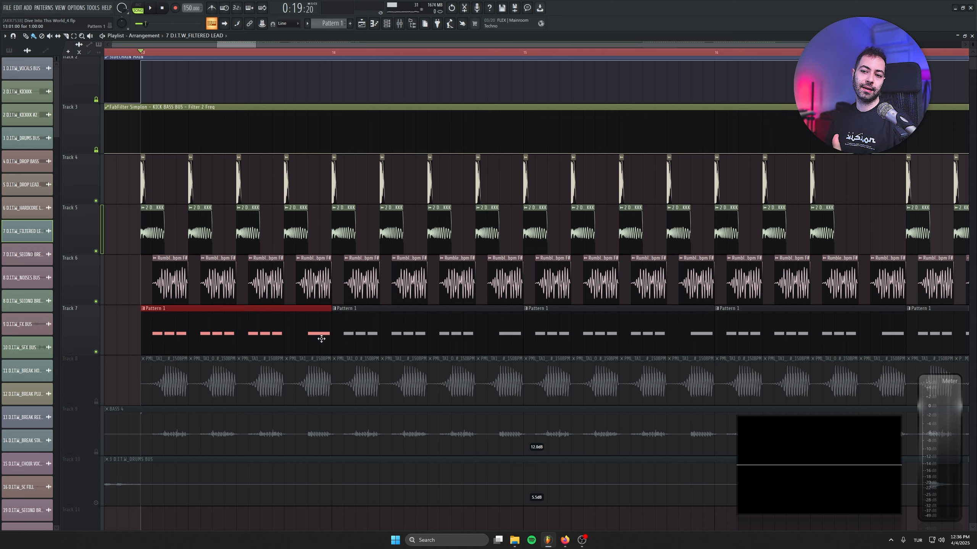
Solo Track 5 and play its kick clips from the start of the drop
right_click(97, 253)
scroll(119, 246, up, 8)
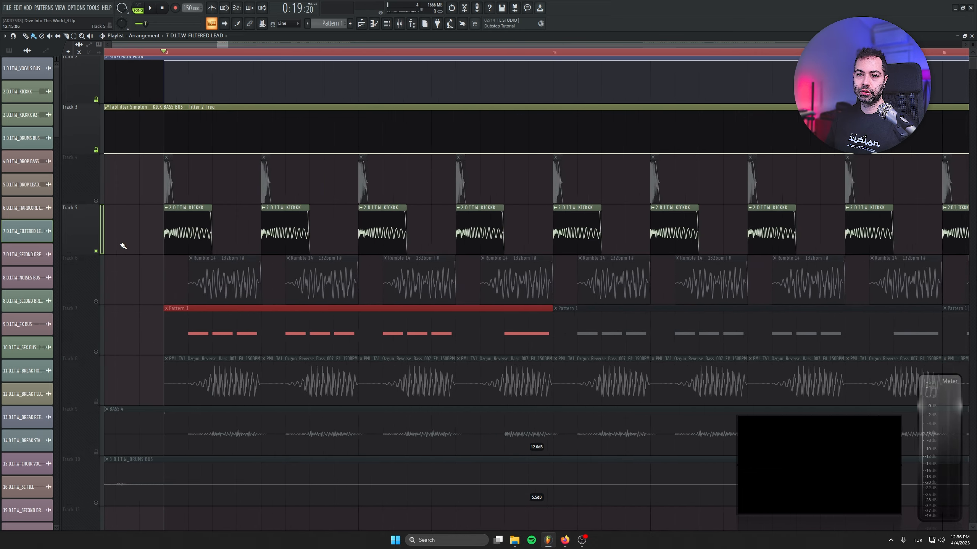
scroll(366, 228, up, 3)
key(space)
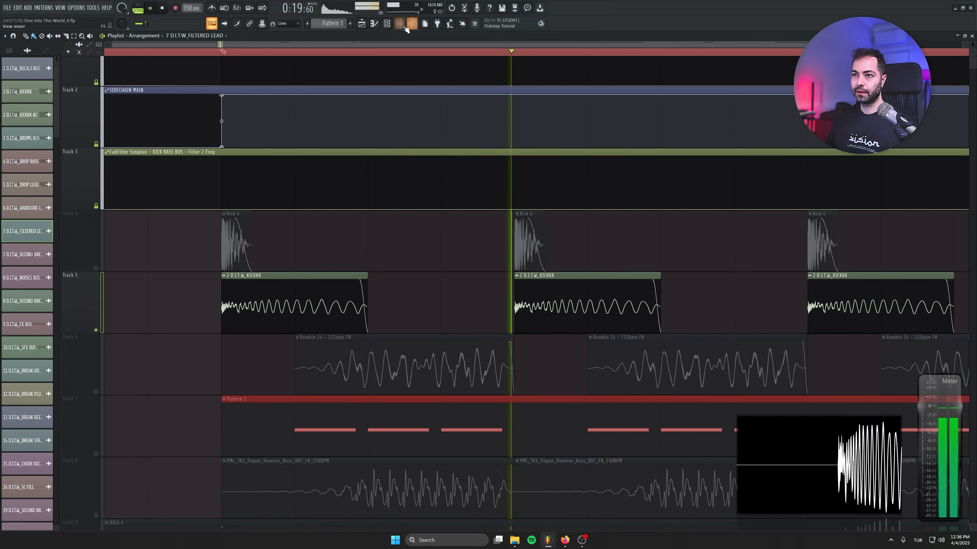
key(space)
Examine the Pultec EQP-1A equalizer on the Kick 1 mixer track while the kick plays, and close it
click(399, 23)
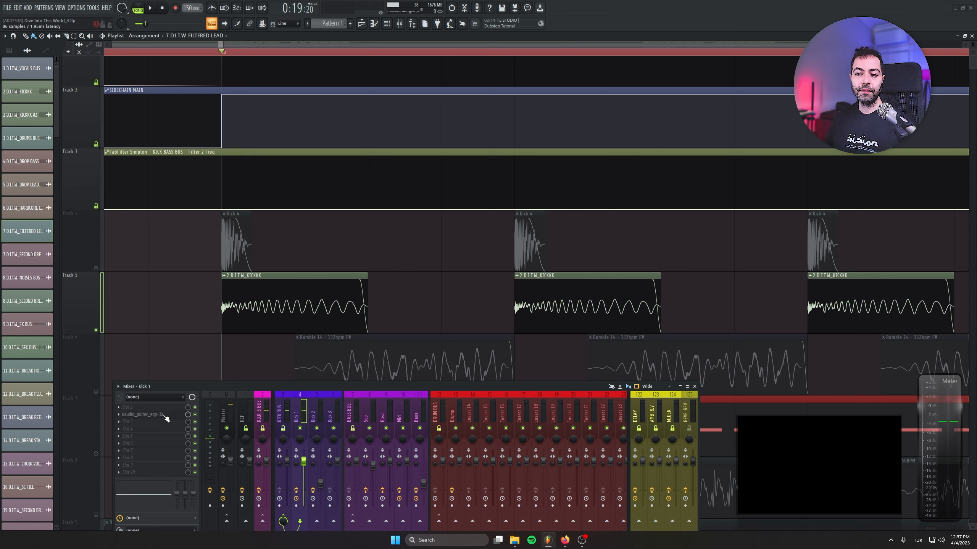
click(165, 416)
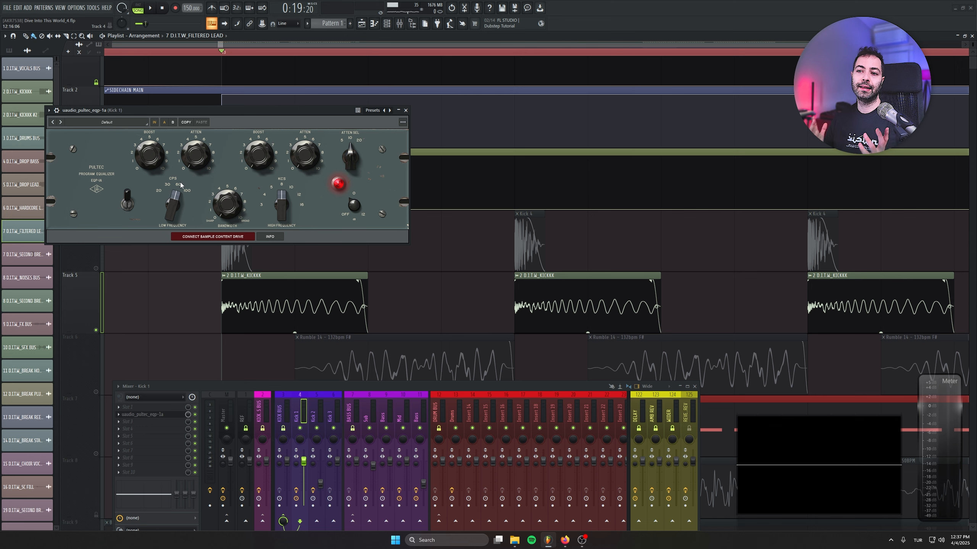
key(space)
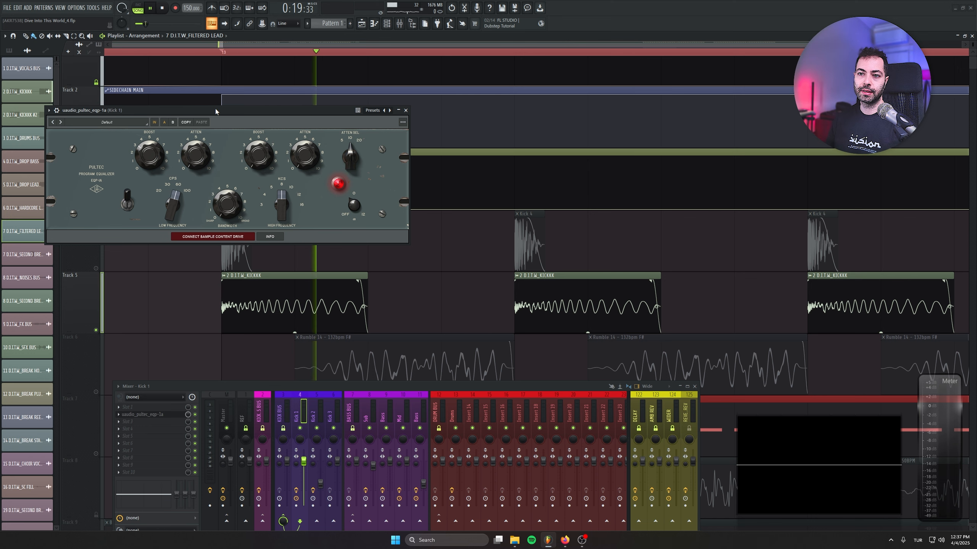
click(127, 206)
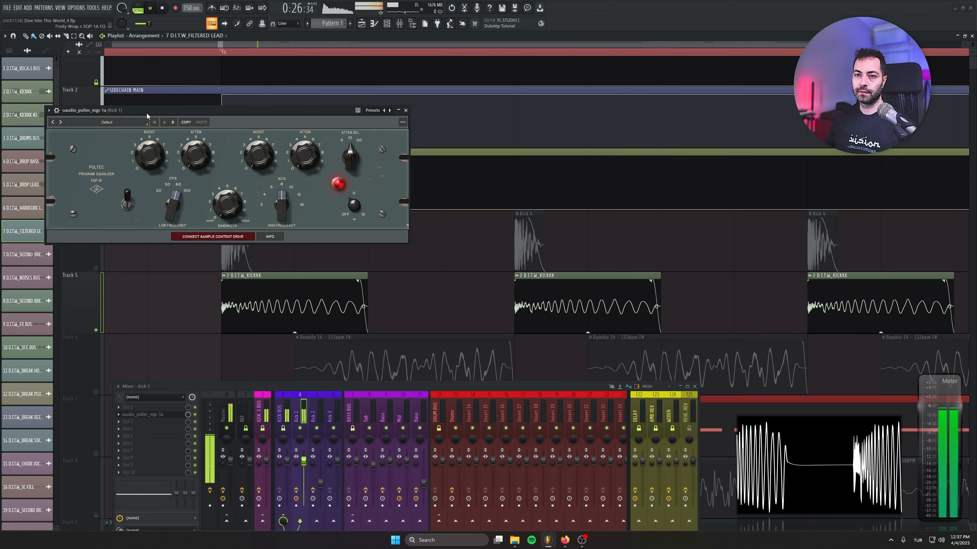
key(space)
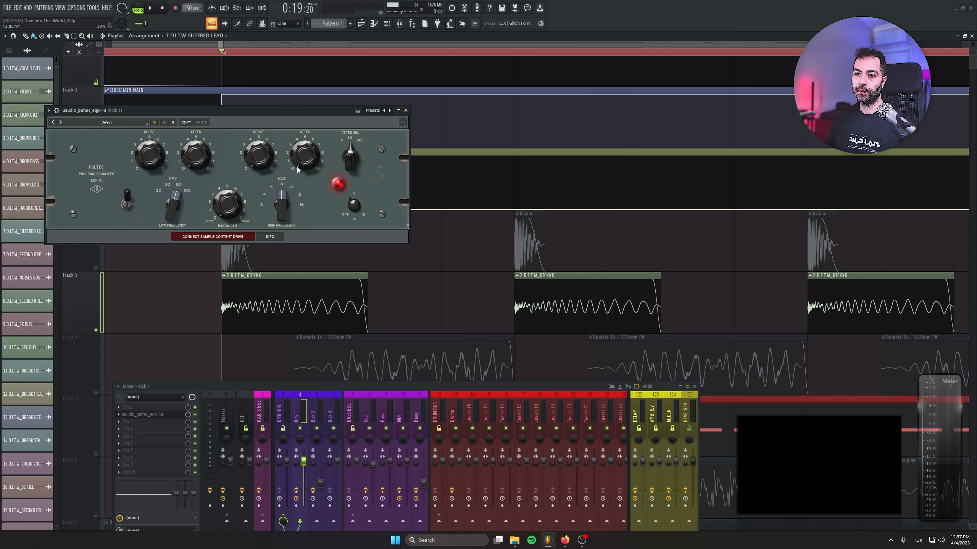
click(406, 111)
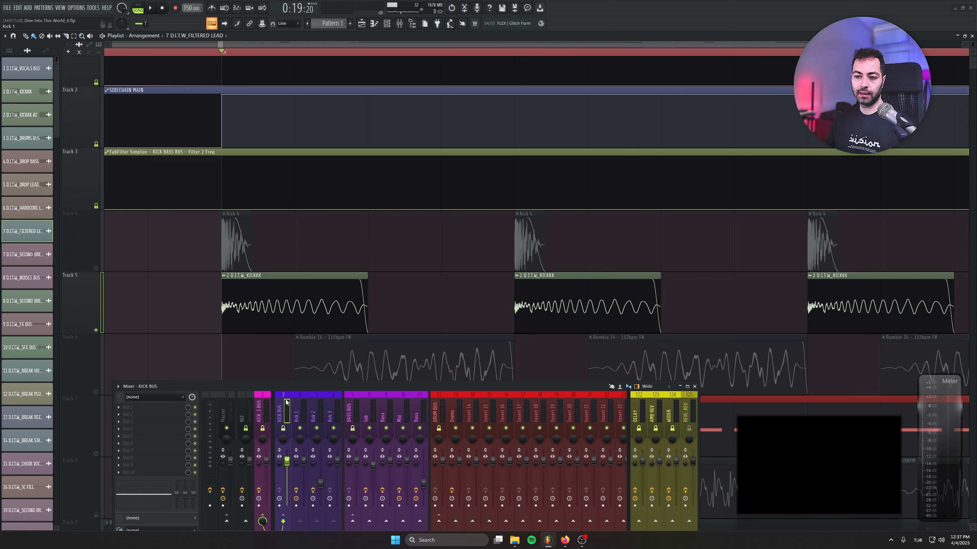
Solo Track 4, play its Kick 4 clips, and check the effects on the Kick 2 mixer track
right_click(96, 268)
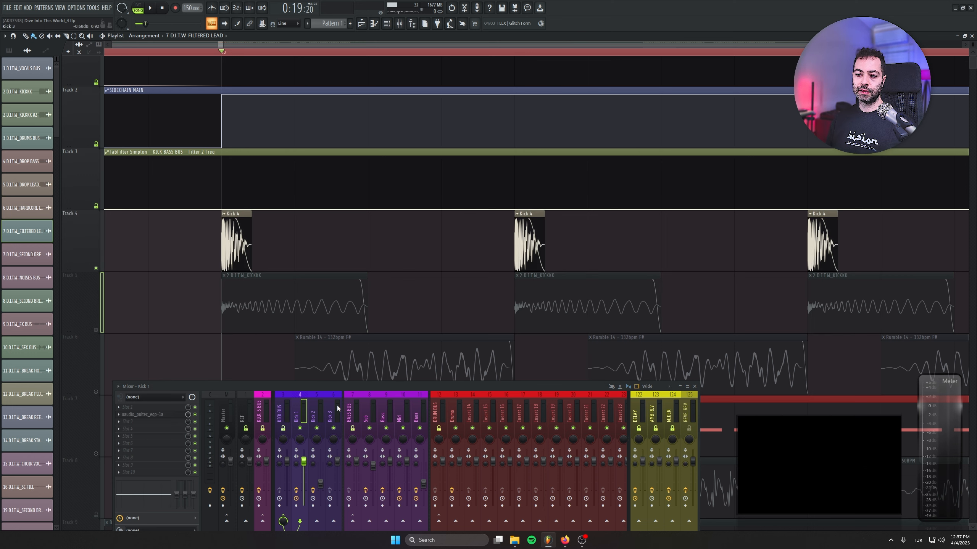
key(space)
click(313, 411)
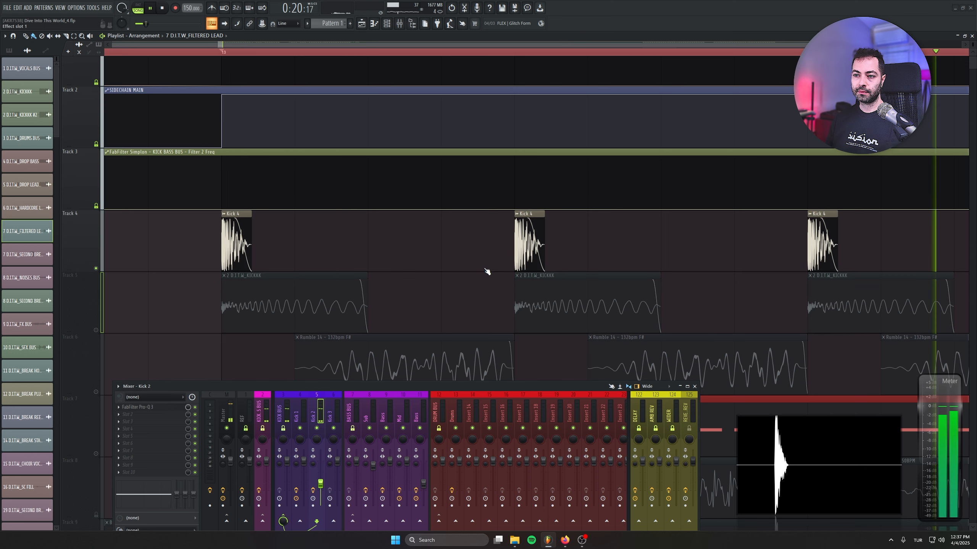
click(499, 82)
key(space)
Enable Track 5 alongside Track 4 and play the two kick layers together
click(97, 330)
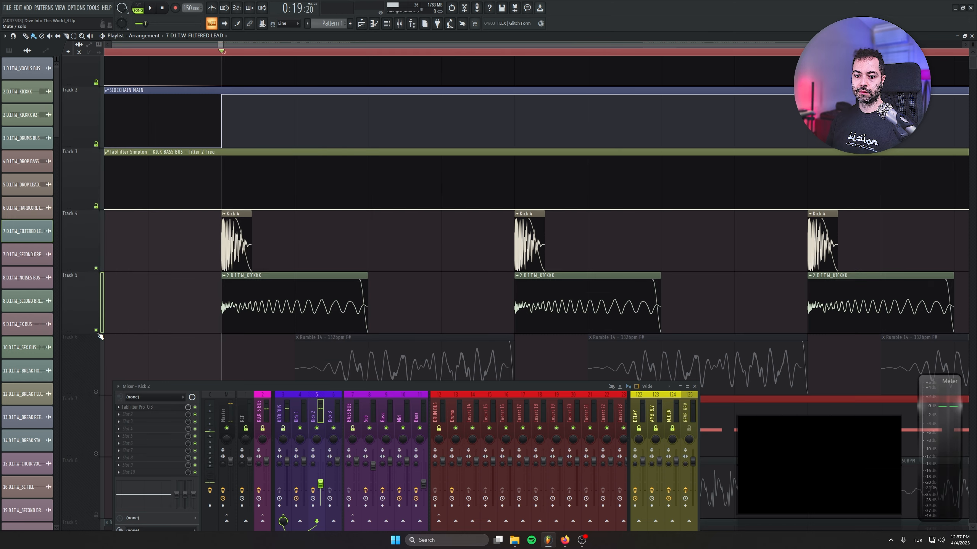
key(space)
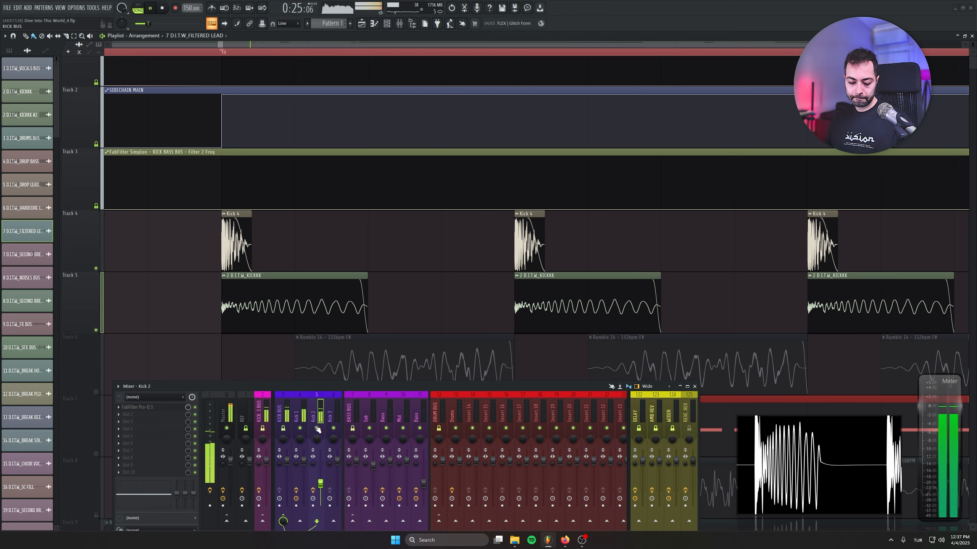
key(space)
Solo Track 6, check the Rumble 14 sample's channel settings, and play the rumble layer alone
scroll(88, 346, down, 1)
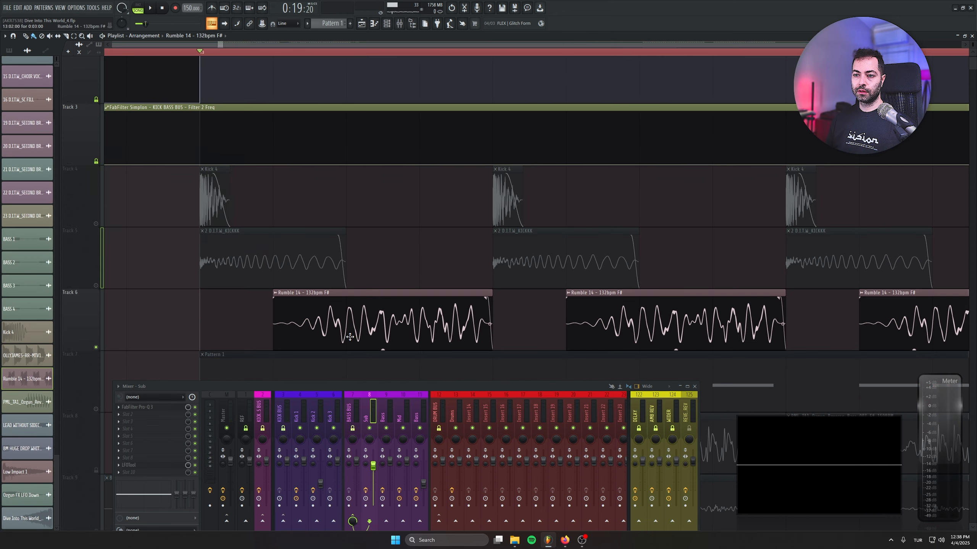
double_click(349, 337)
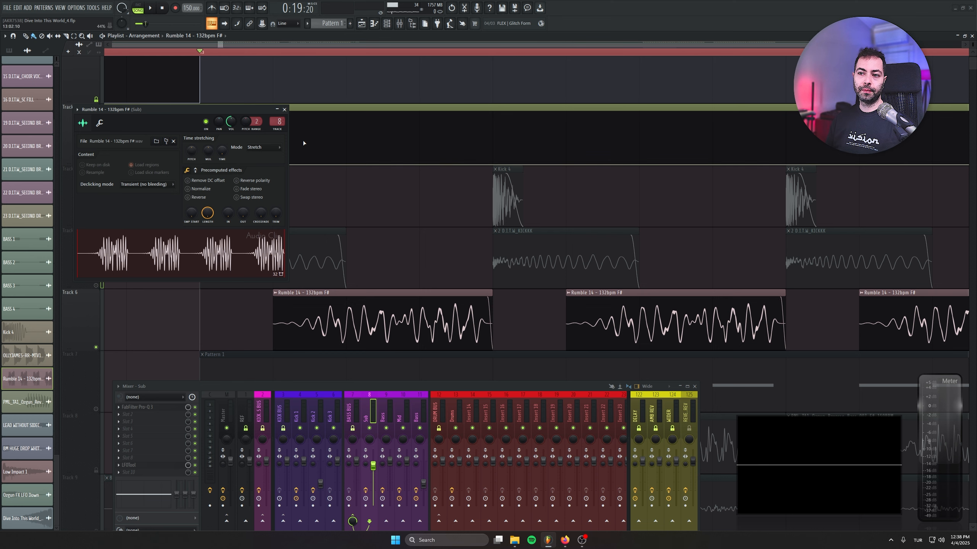
click(285, 109)
key(space)
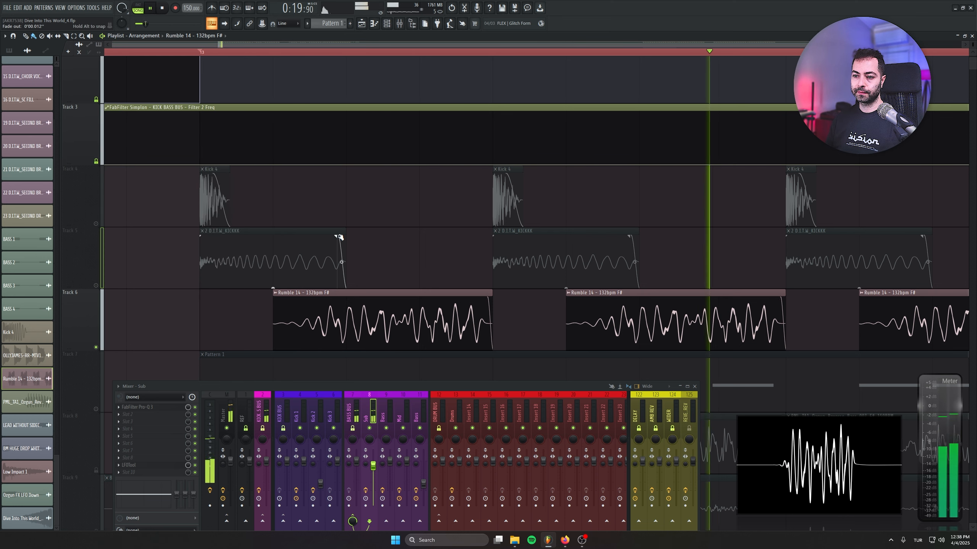
Examine the FabFilter Pro-Q 3 and LFOTool effects on the Sub mixer track during playback, and close both
click(162, 409)
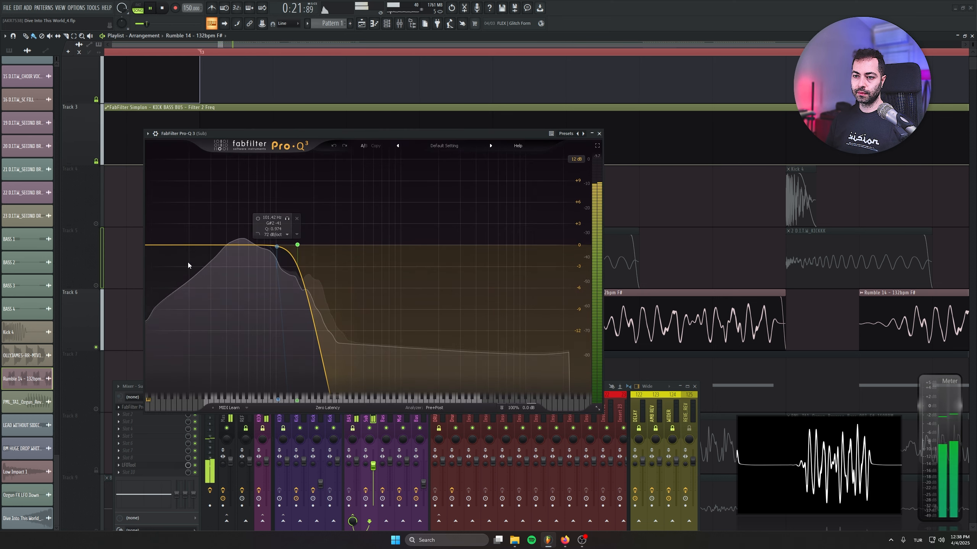
right_click(153, 466)
key(Escape)
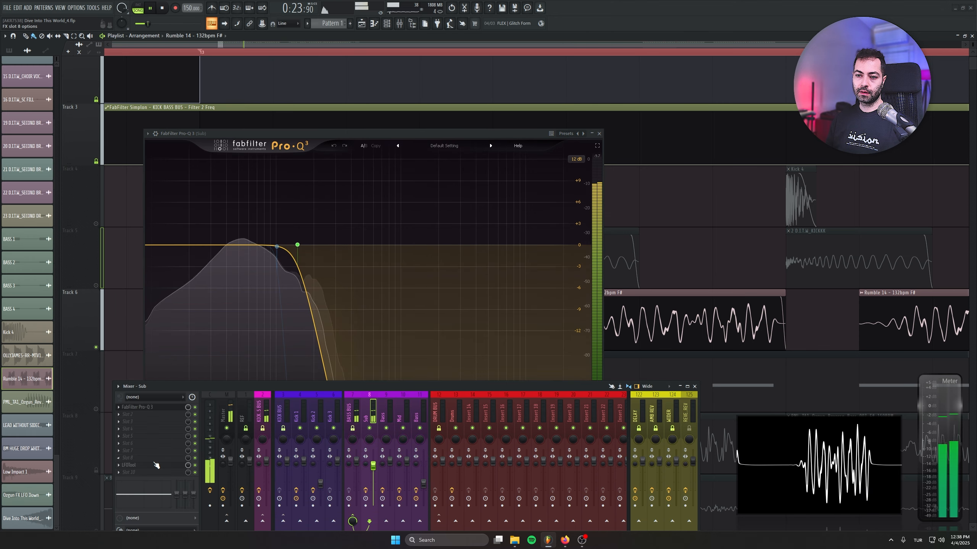
key(space)
click(129, 465)
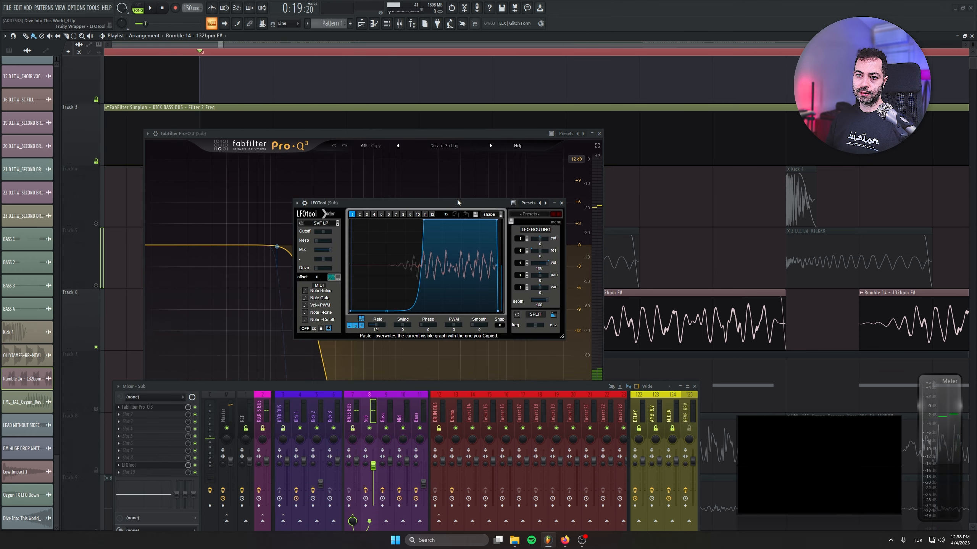
key(space)
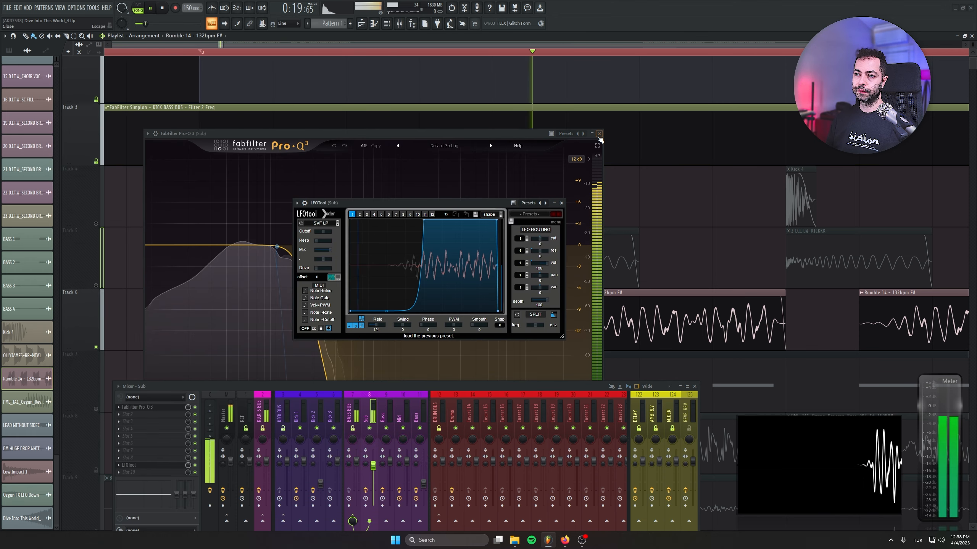
click(599, 133)
click(562, 203)
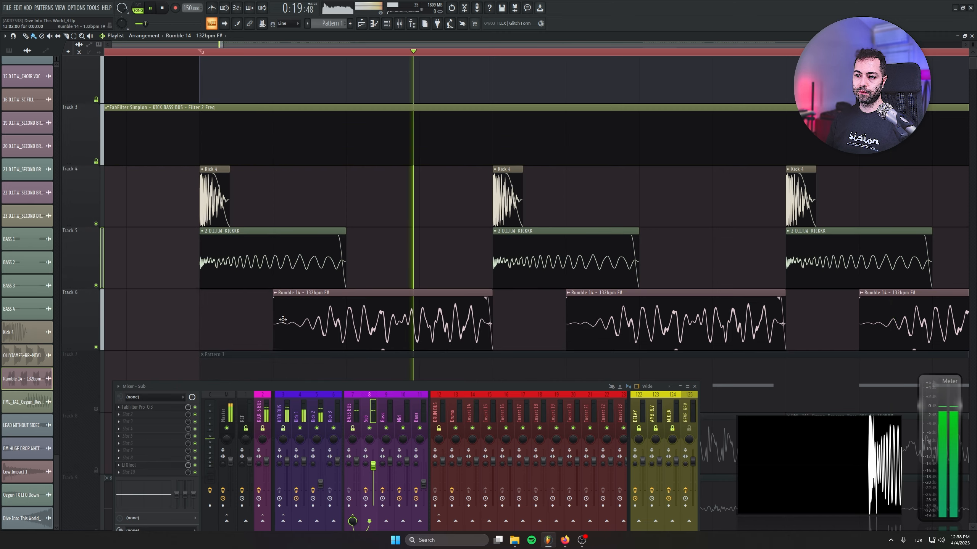
Enable tracks 4, 5 and 7 alongside Track 6 and play the four layers from bar 13
scroll(318, 353, down, 3)
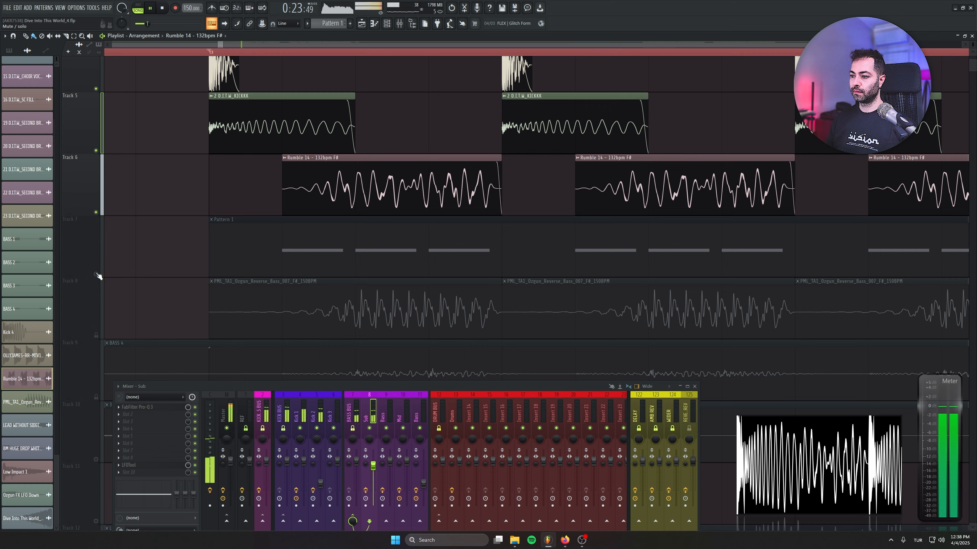
key(space)
double_click(336, 220)
key(Escape)
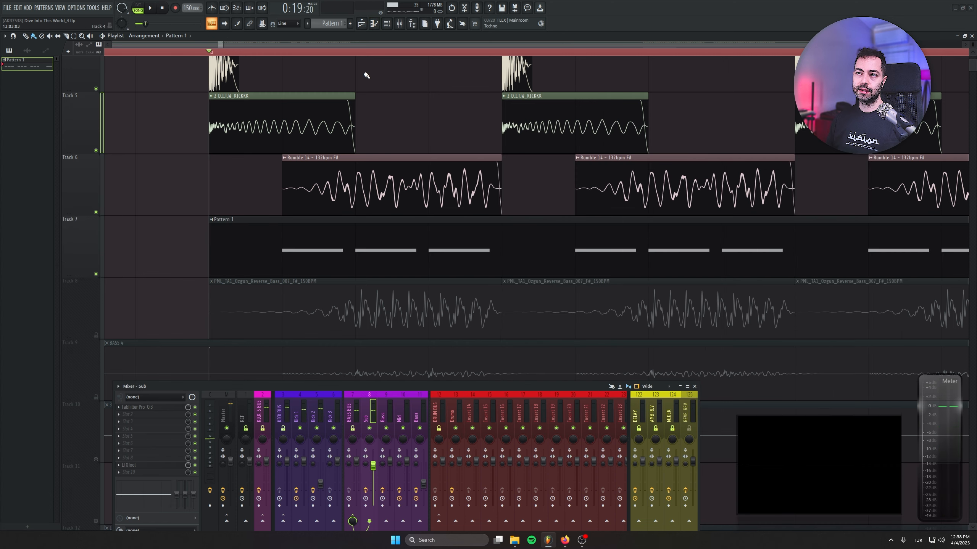
key(space)
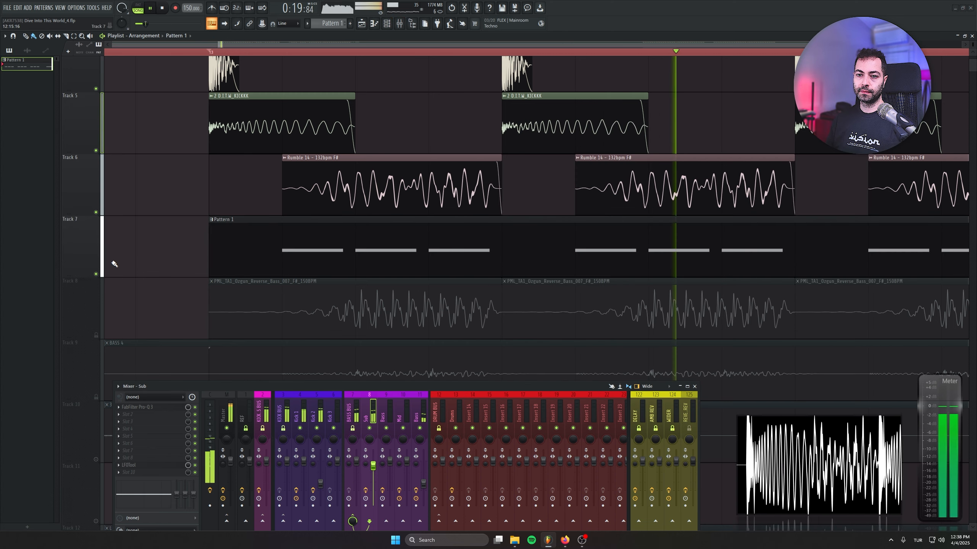
Solo Track 7 and open the Psytrance Bass instrument on the TELL ME channel while Pattern 1 plays
ctrl+click(97, 274)
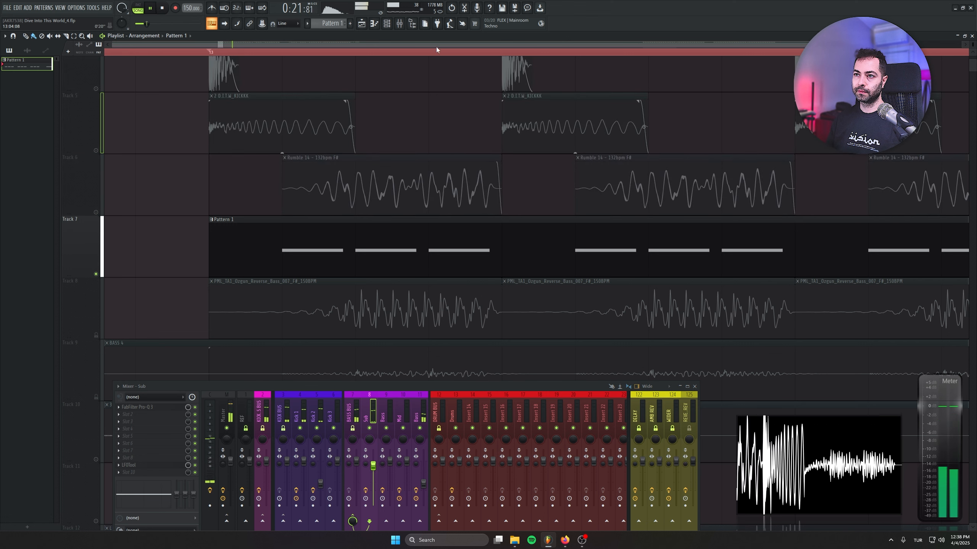
click(387, 23)
click(269, 60)
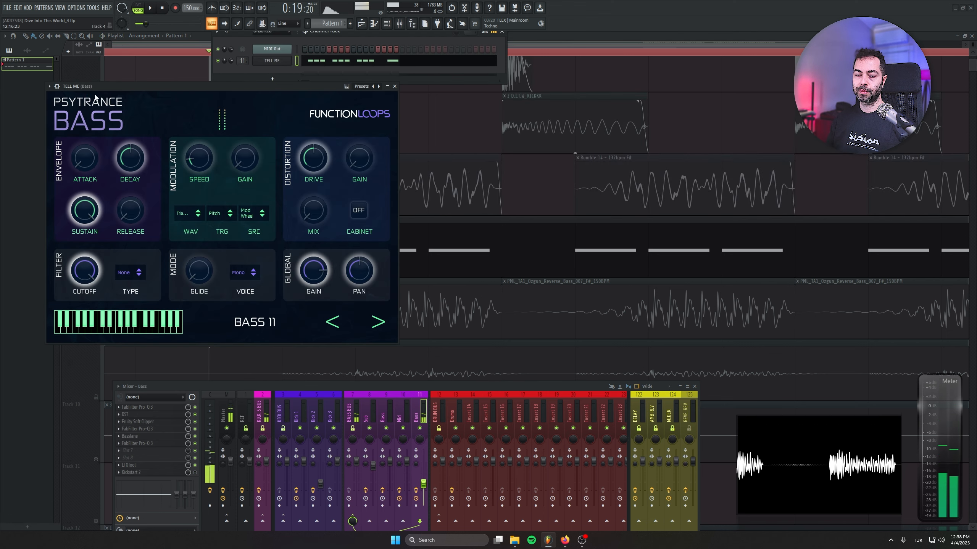
key(space)
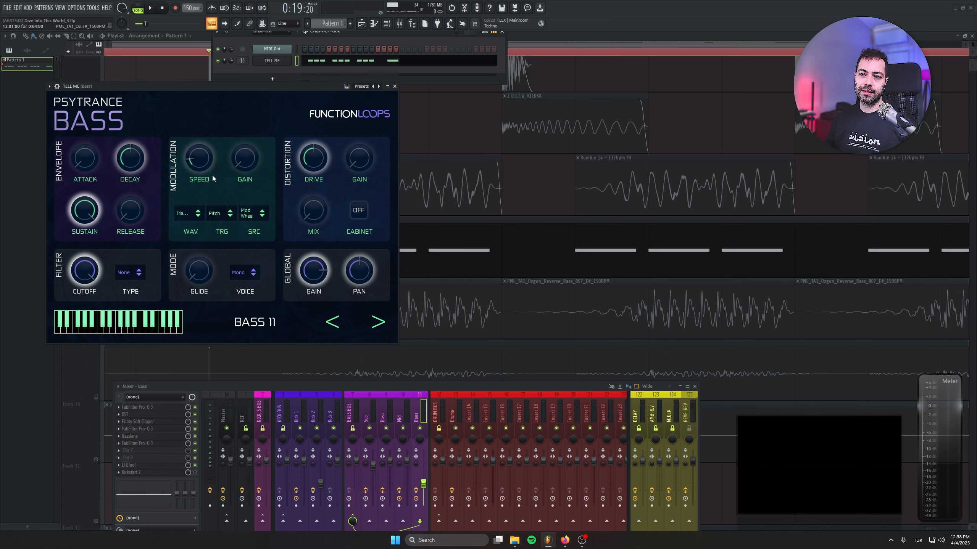
Look through the Psytrance Bass preset list, keep Bass 11, and close the instrument
click(255, 322)
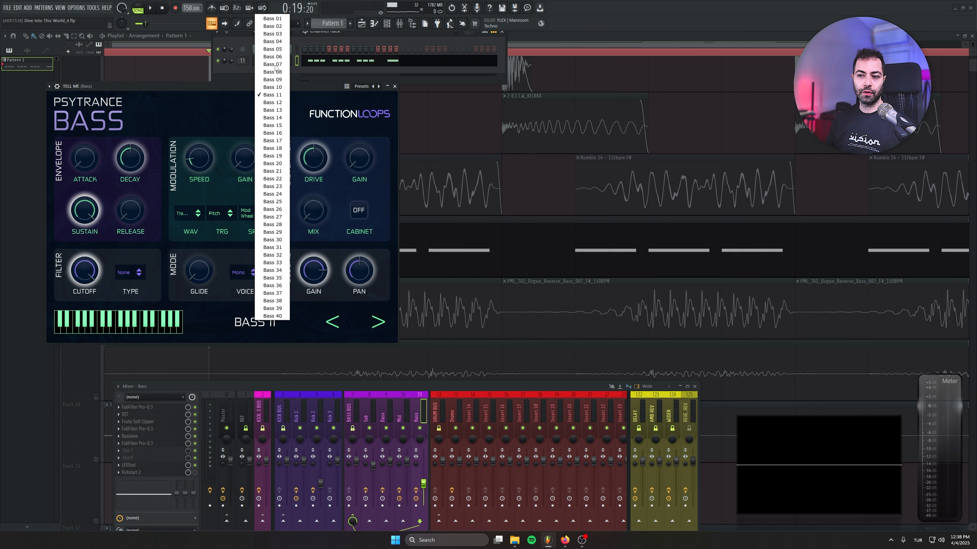
click(216, 110)
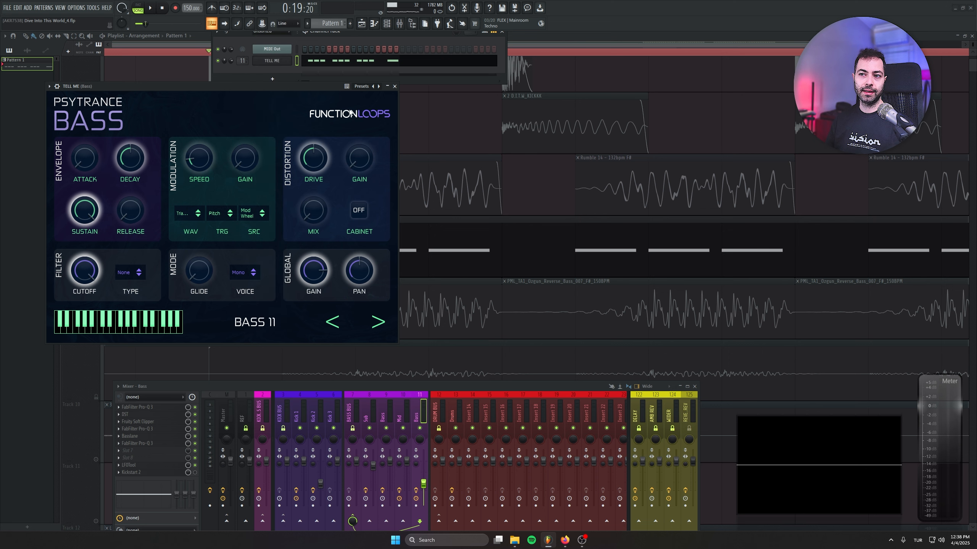
click(395, 87)
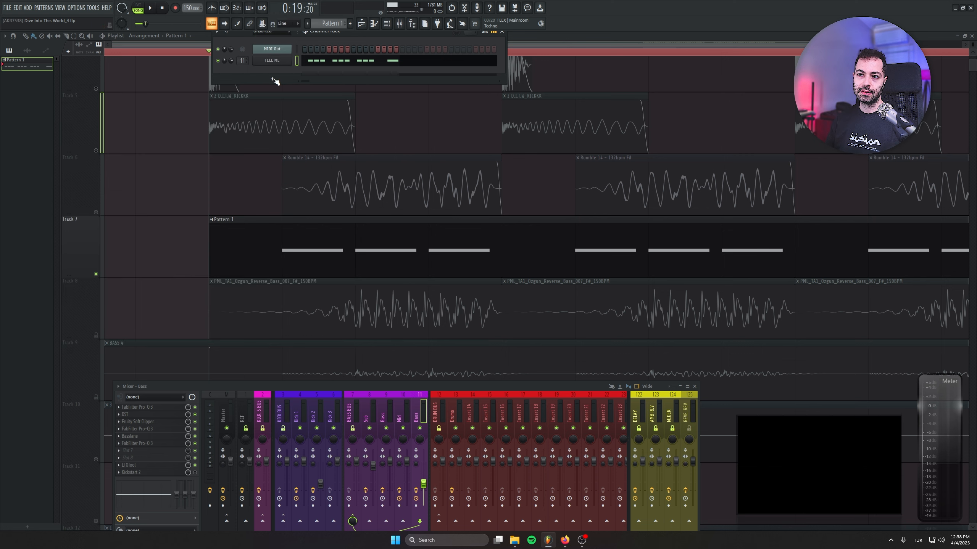
Copy the Bass mixer track's volume value, raise its fader to the default level and audition the bass
right_click(423, 483)
click(448, 498)
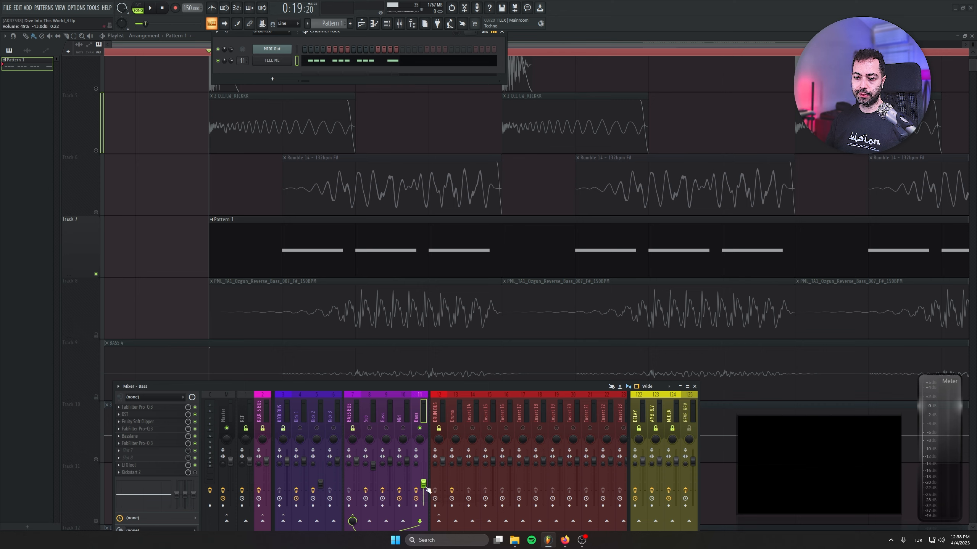
key(space)
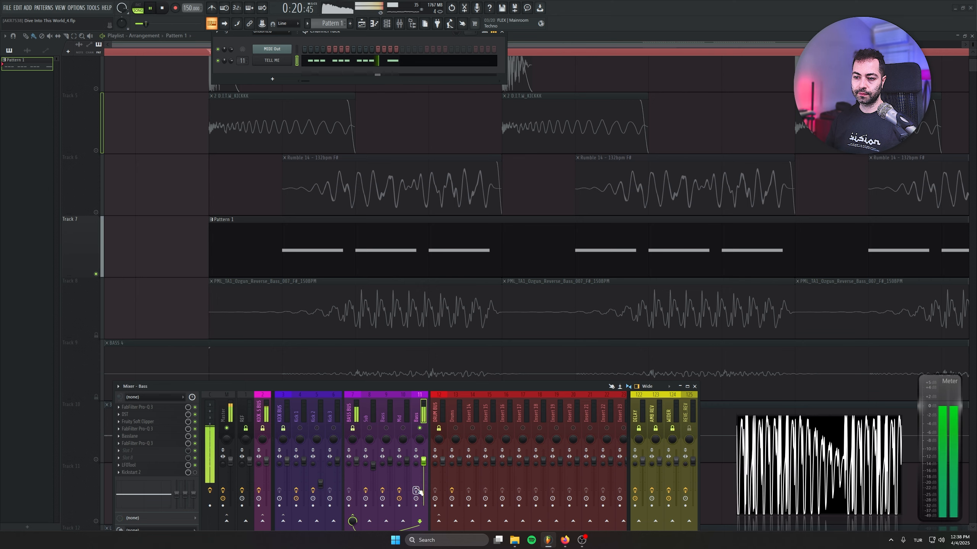
key(space)
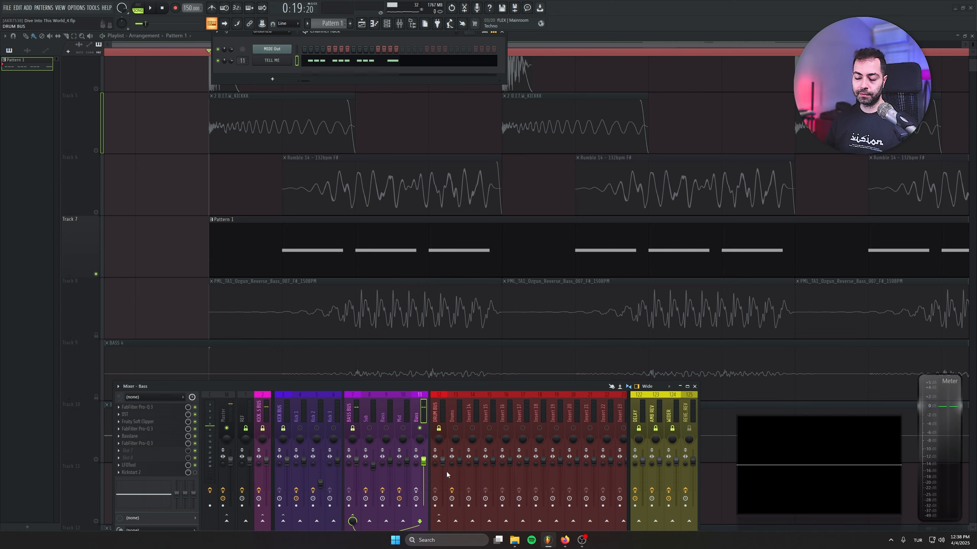
Bypass the Bass mixer track's effects, and re-enable and open the first FabFilter Pro-Q 3, DST and Fruity Soft Clipper
click(416, 490)
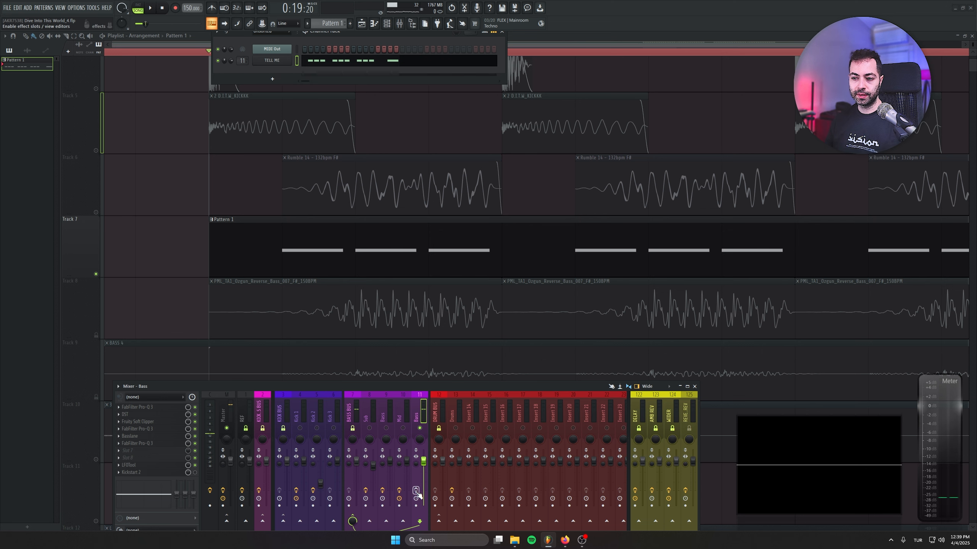
drag(194, 465, 195, 416)
click(179, 410)
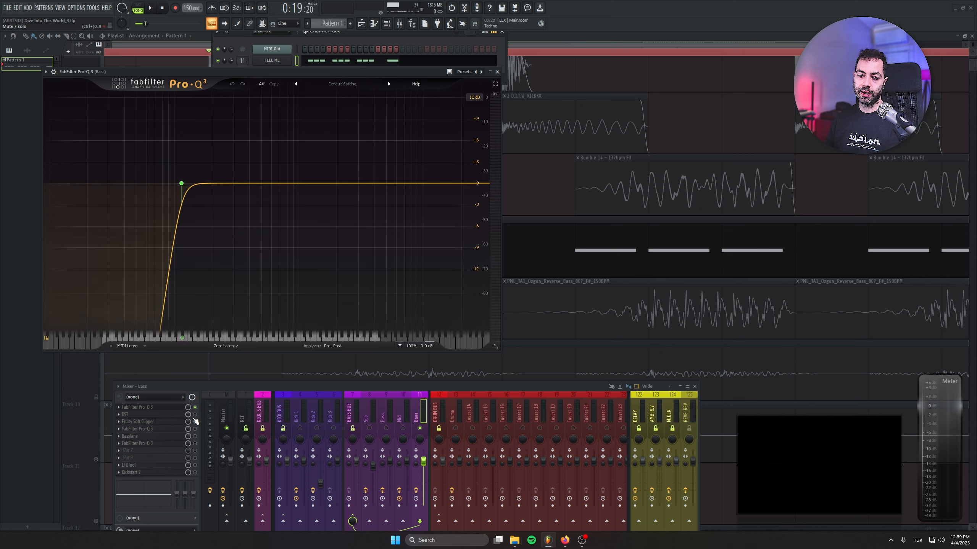
click(174, 415)
click(195, 414)
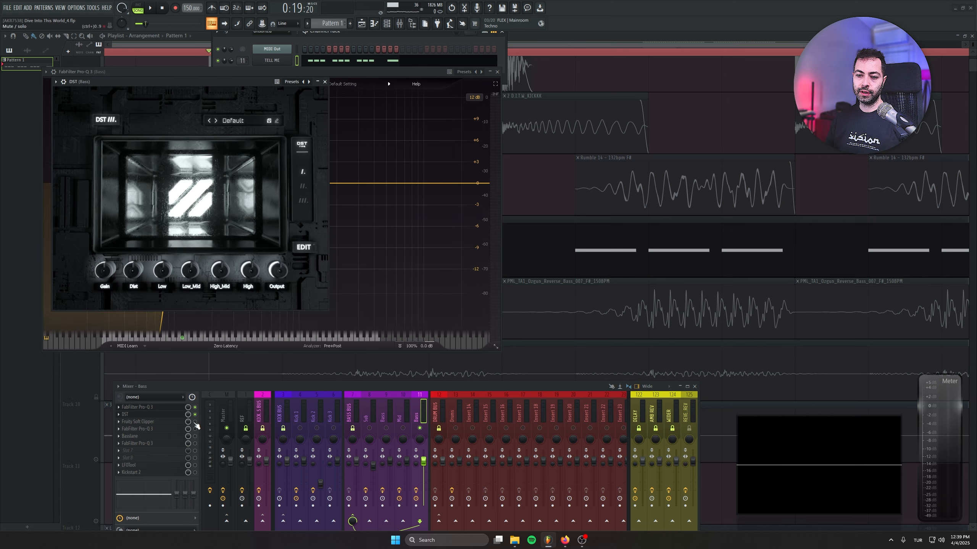
click(195, 423)
click(175, 422)
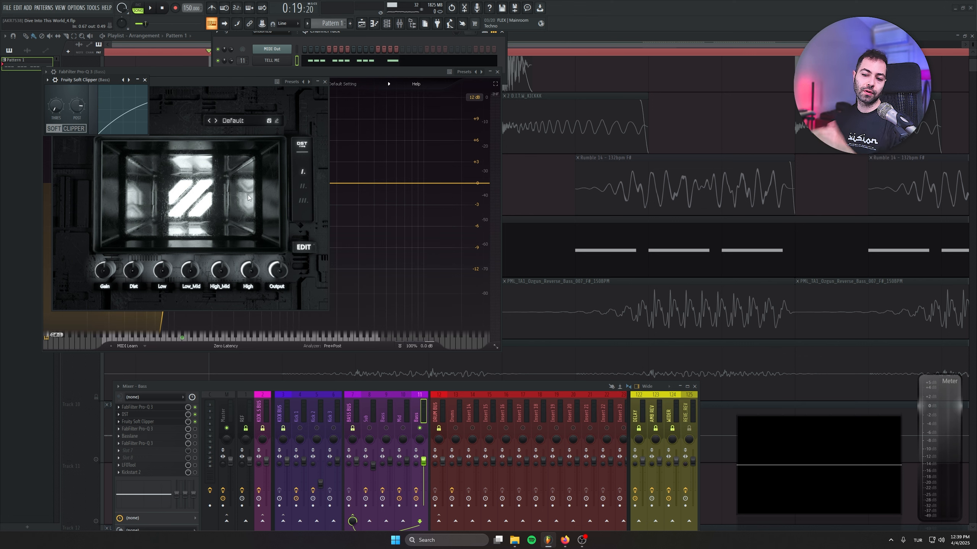
Open the second FabFilter Pro-Q 3 on Bass, lower the track's volume to about -5.8 dB and compare the sound during playback
click(168, 430)
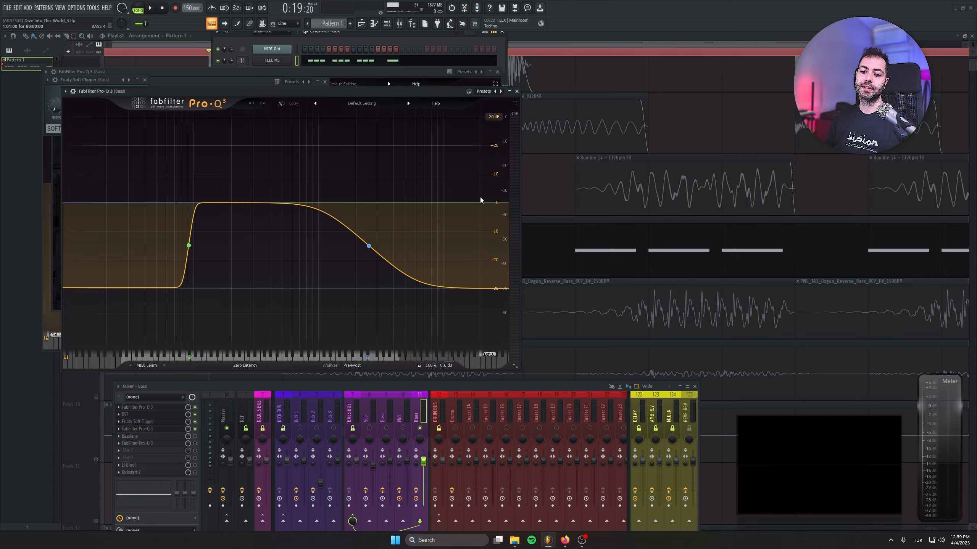
key(space)
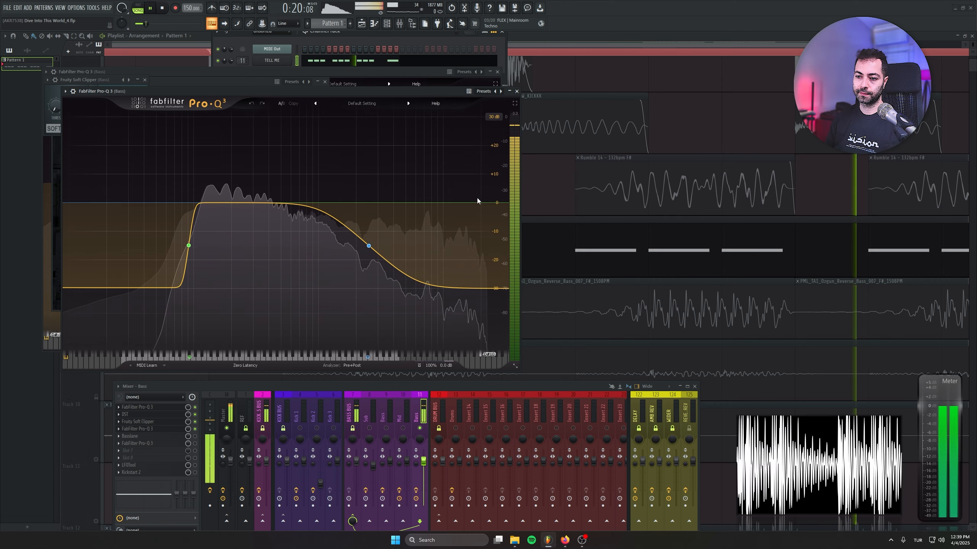
key(space)
drag(423, 459, 423, 469)
key(space)
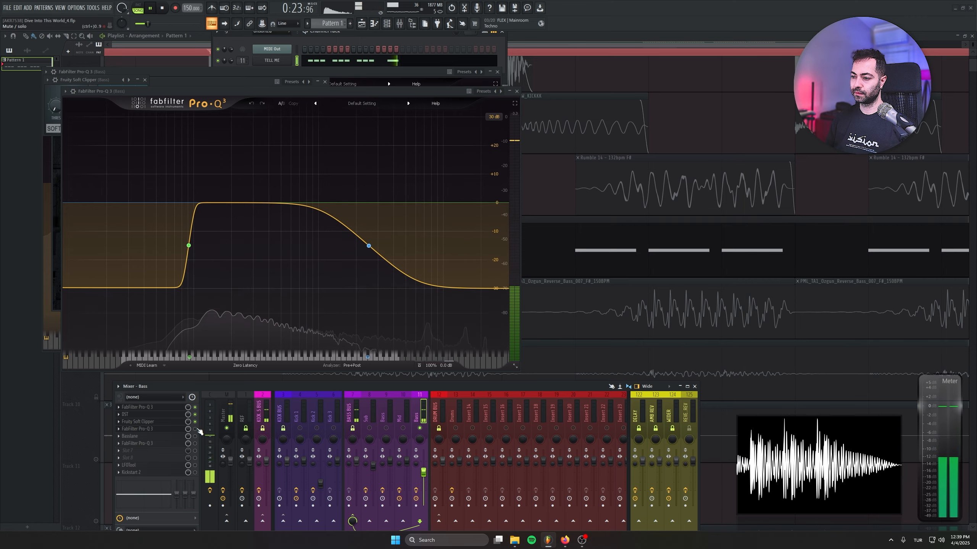
key(space)
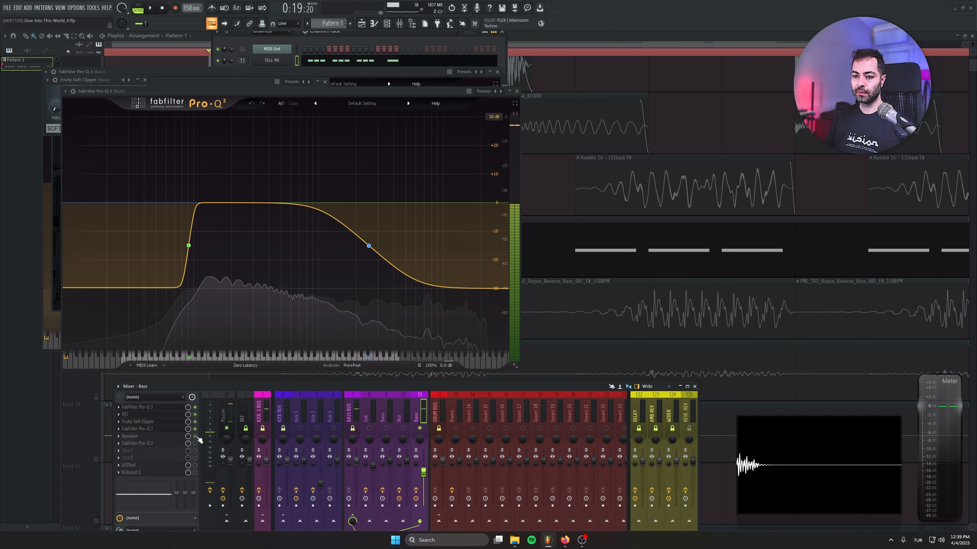
Examine the Basslane settings on the Bass mixer track, recheck the first FabFilter Pro-Q 3 and close that equalizer
click(178, 438)
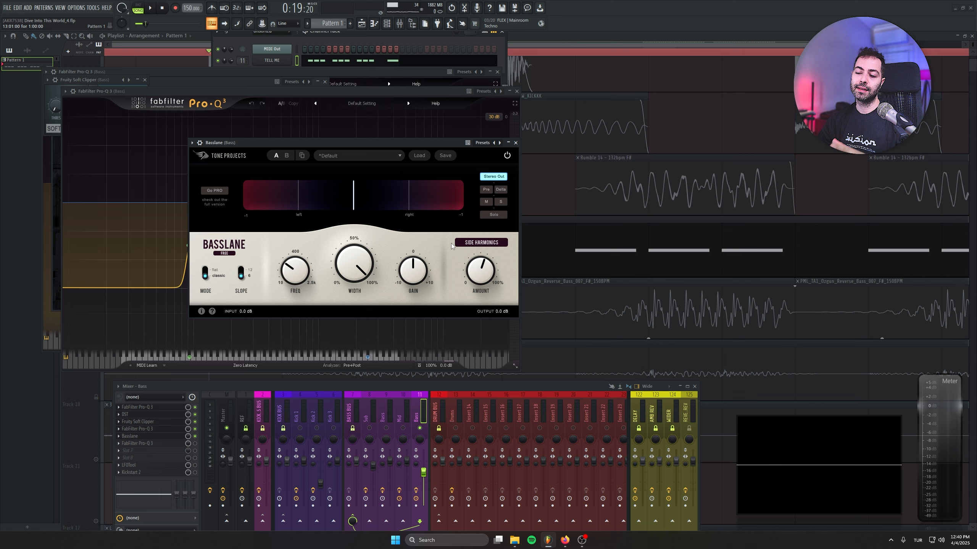
mouse_move(296, 266)
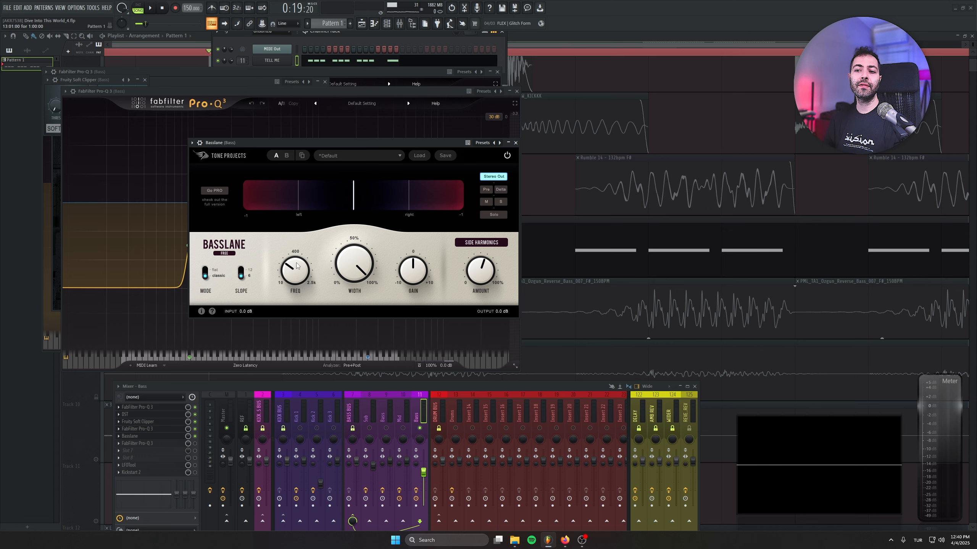
click(160, 408)
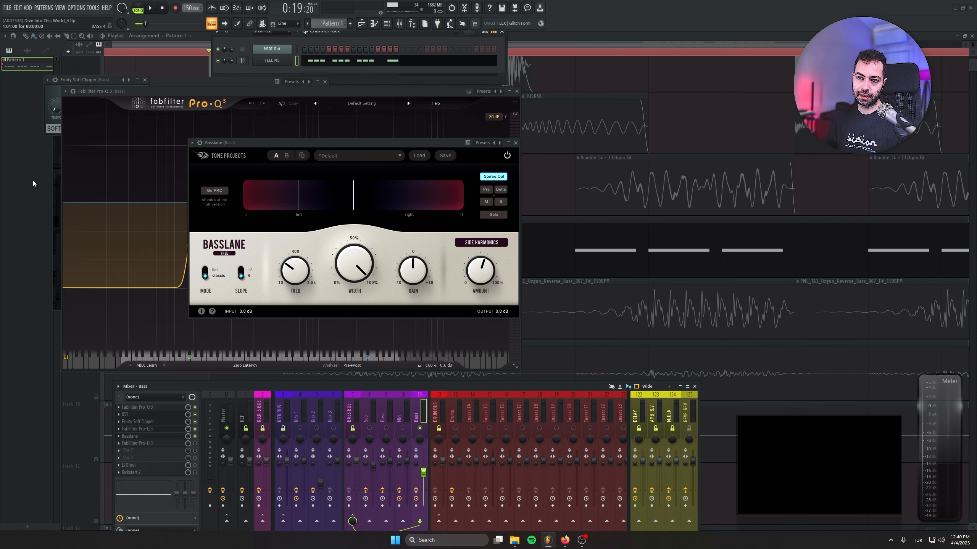
click(145, 407)
click(497, 70)
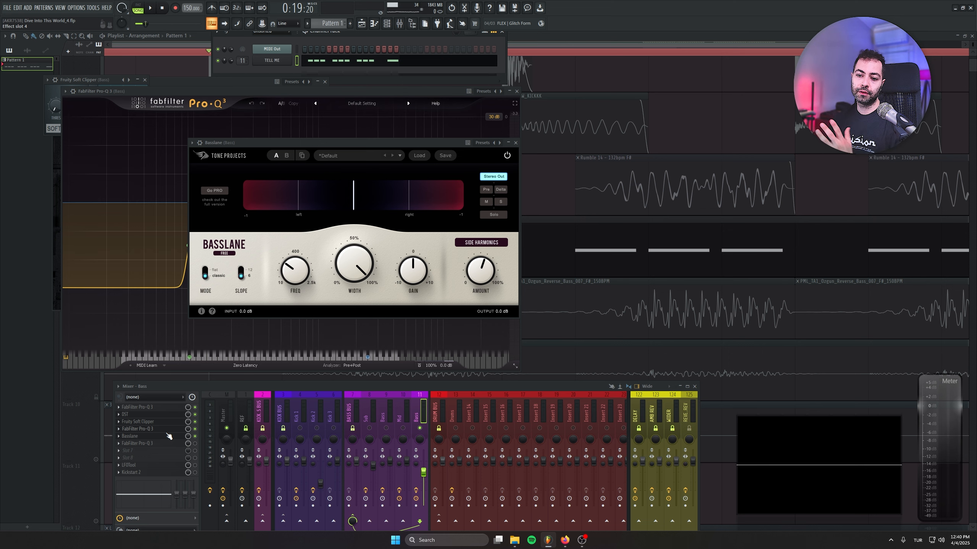
Enable the last FabFilter Pro-Q 3 on the Bass mixer track, and examine it and LFOTool during playback
click(195, 443)
click(175, 445)
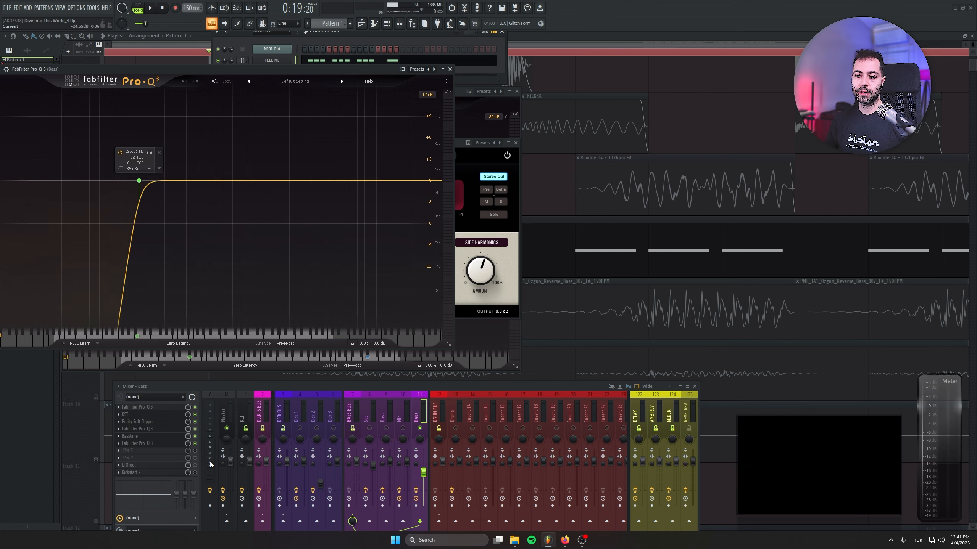
click(143, 467)
key(space)
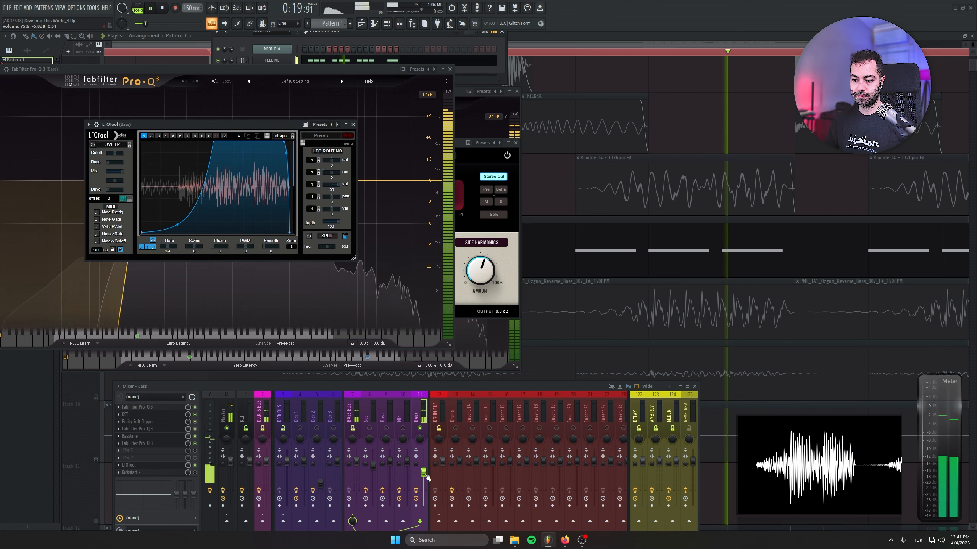
Paste the copied volume value back onto the Bass mixer track, close all plugin windows and stop playback in the playlist
right_click(423, 472)
click(441, 506)
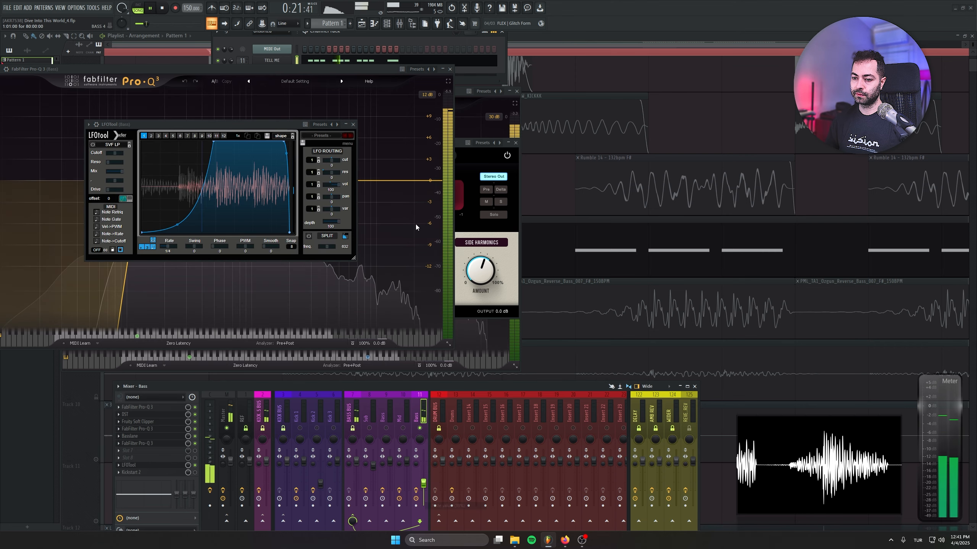
click(353, 124)
key(F12)
click(360, 23)
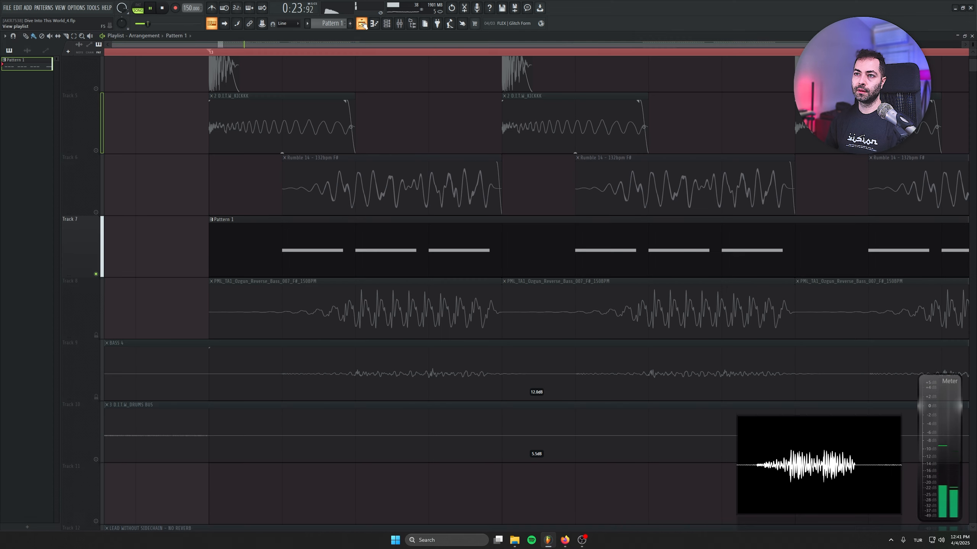
key(space)
Enable tracks 4, 5 and 6 alongside Track 7, play the four layers and check the kick and Sub tracks in the mixer
click(95, 212)
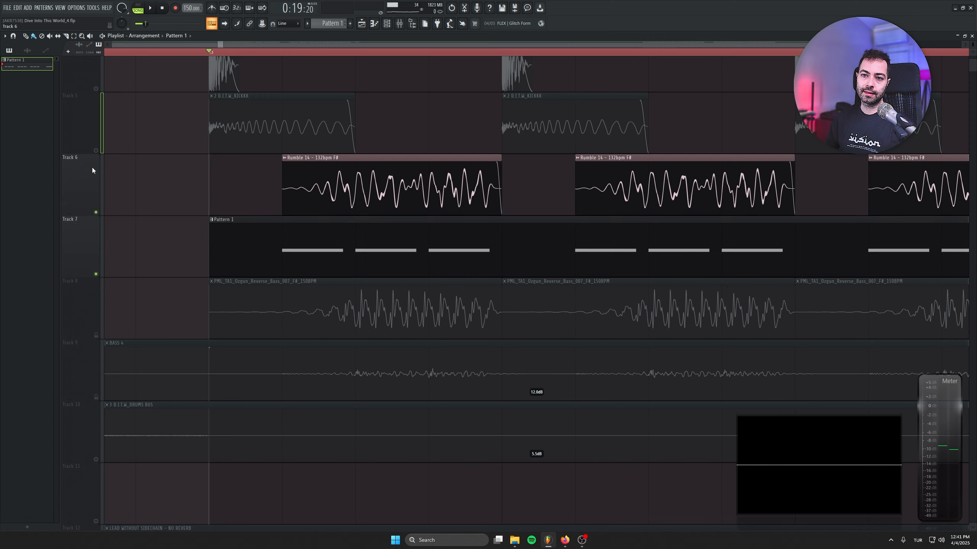
click(96, 150)
click(96, 89)
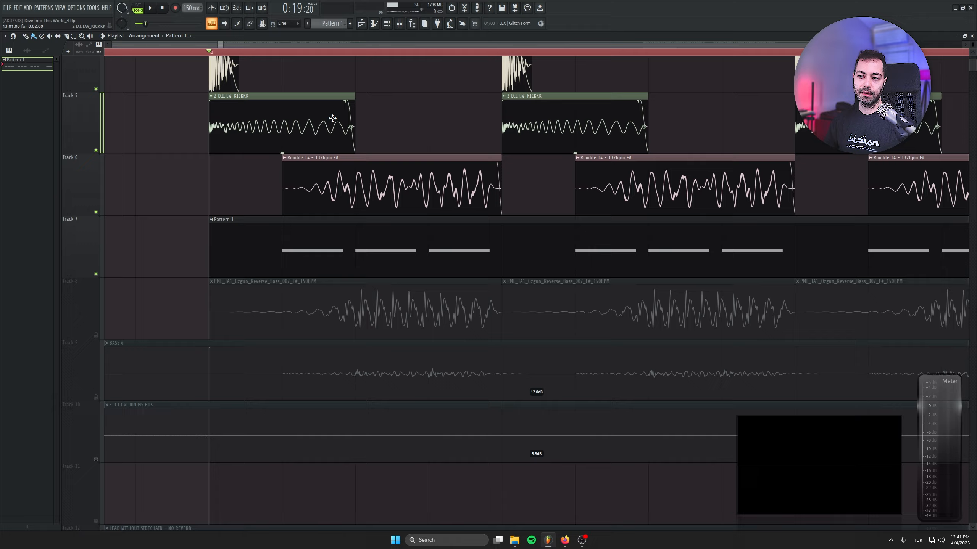
key(space)
key(F9)
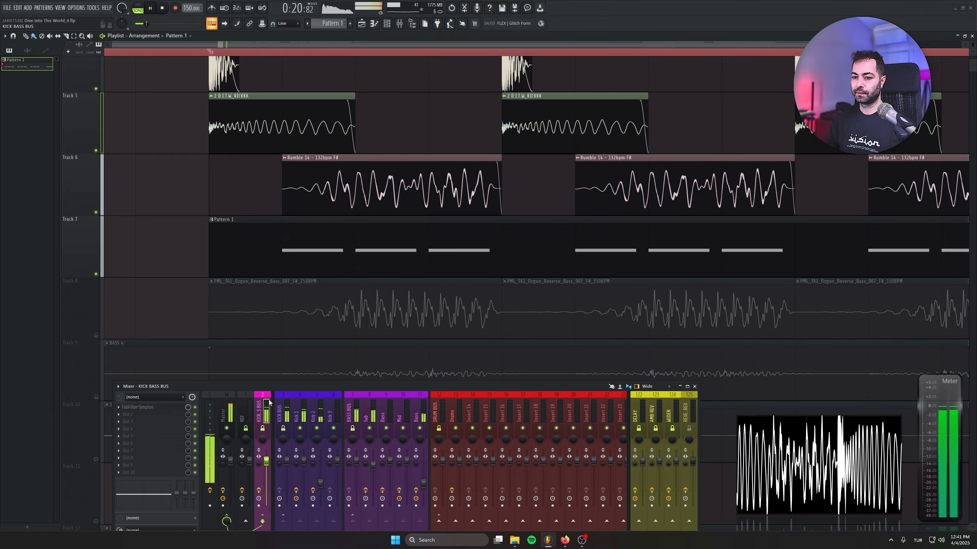
click(288, 404)
click(373, 408)
Enable the drums bus on Track 10 during playback and select the Drums mixer track
scroll(302, 274, down, 9)
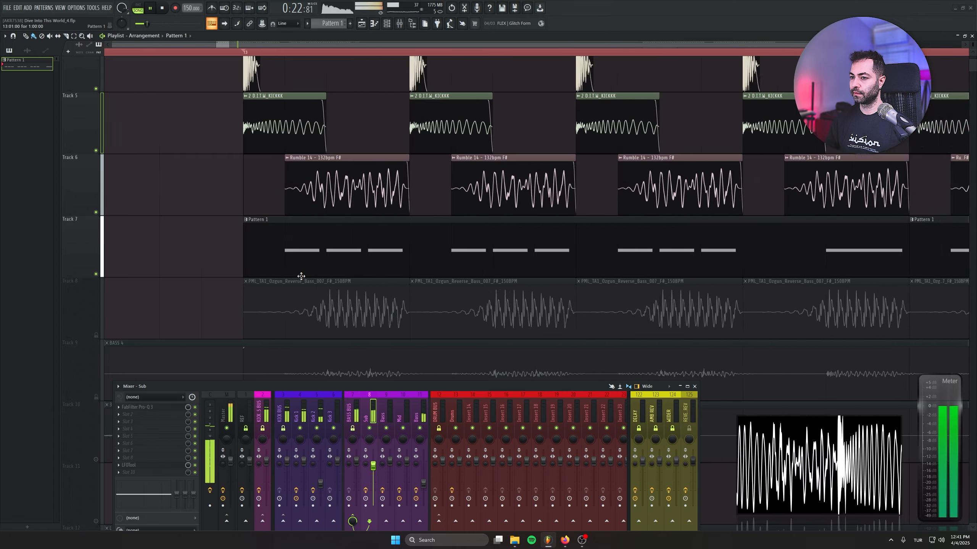
scroll(303, 275, down, 5)
scroll(349, 286, down, 8)
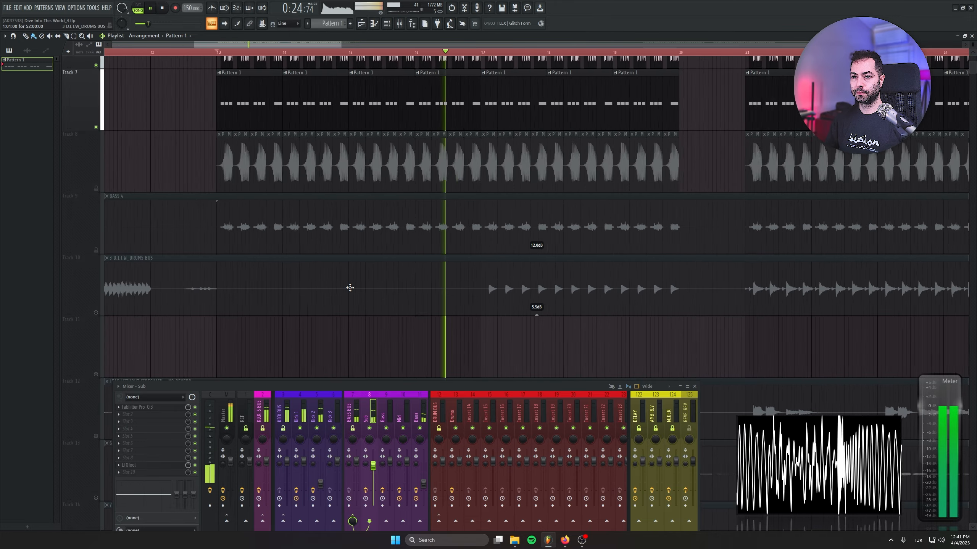
scroll(370, 285, down, 4)
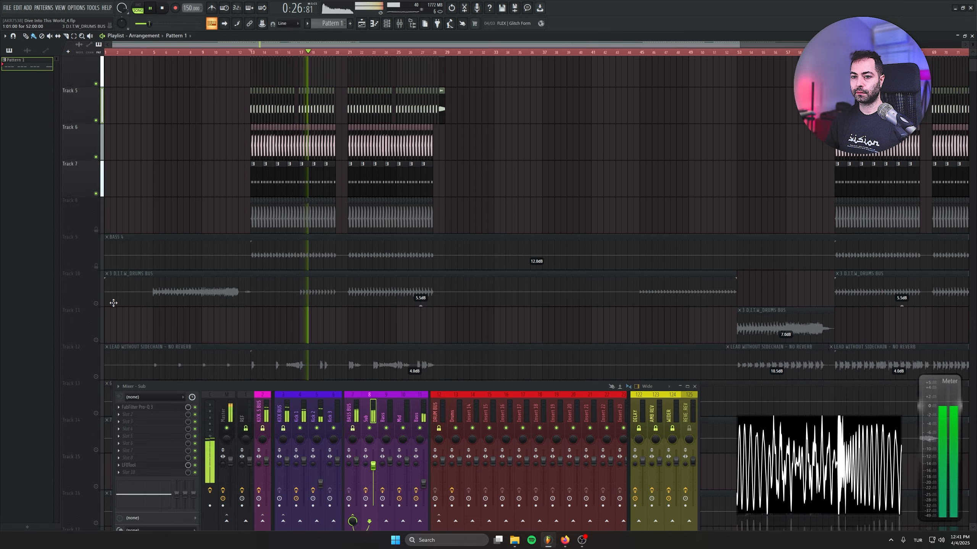
click(112, 305)
click(459, 407)
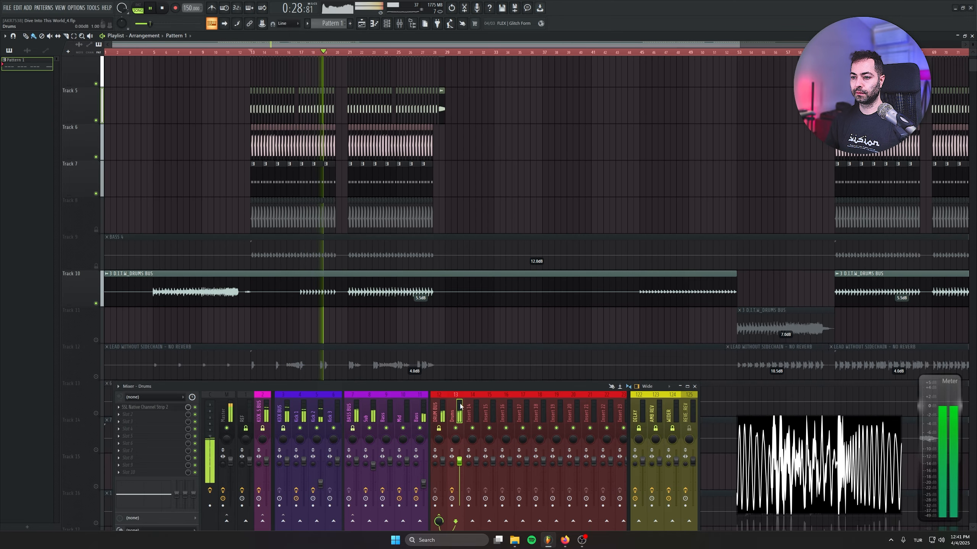
Examine SSL Native Channel Strip 2 on the Drums mixer track, stop playback, move the playhead to bar 21 and close the plugin
click(176, 407)
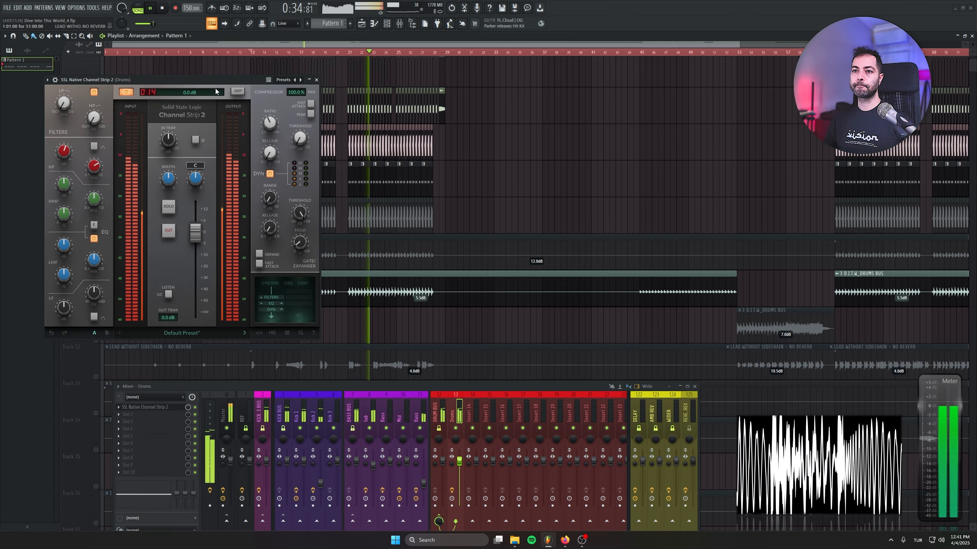
key(space)
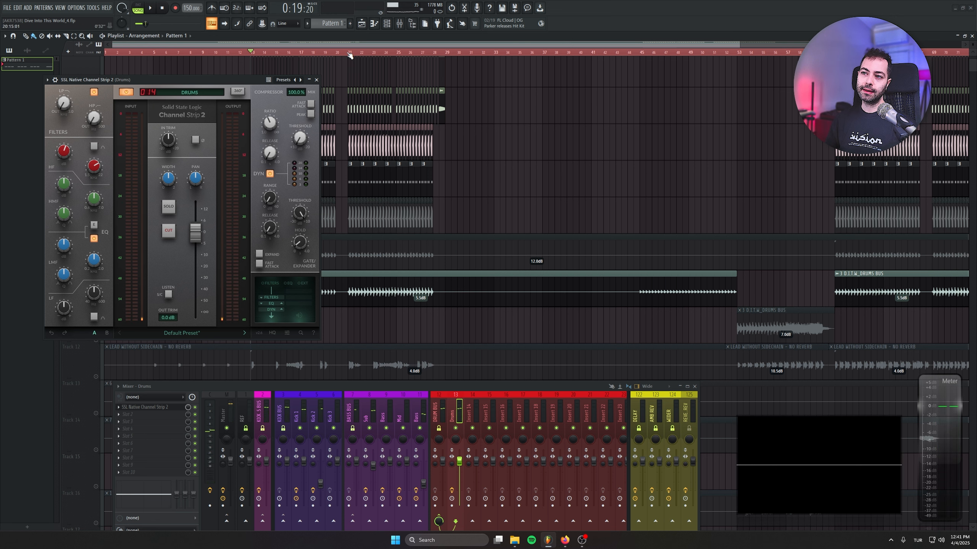
click(348, 53)
mouse_move(66, 161)
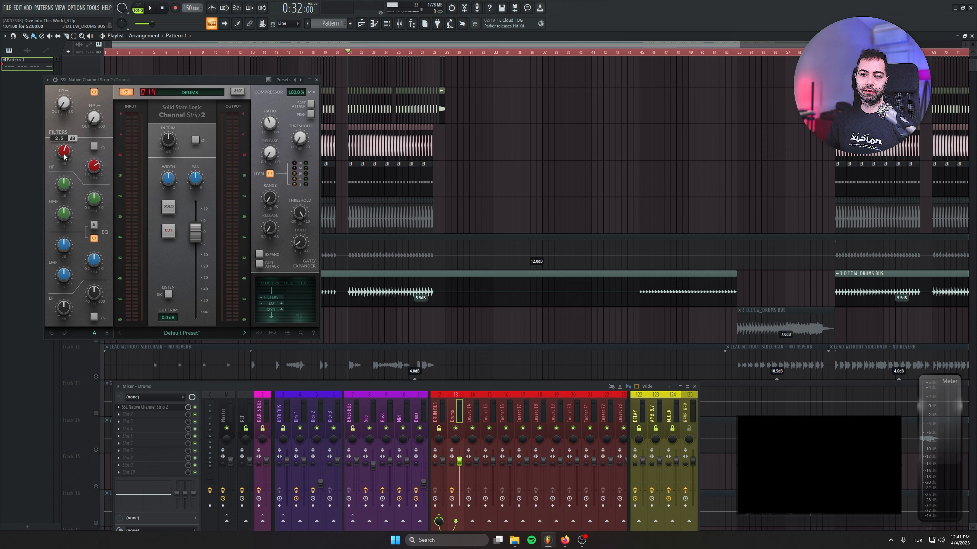
click(317, 80)
Enable tracks 11 and 12 in the playlist and move the playhead to bar 13
scroll(457, 238, down, 4)
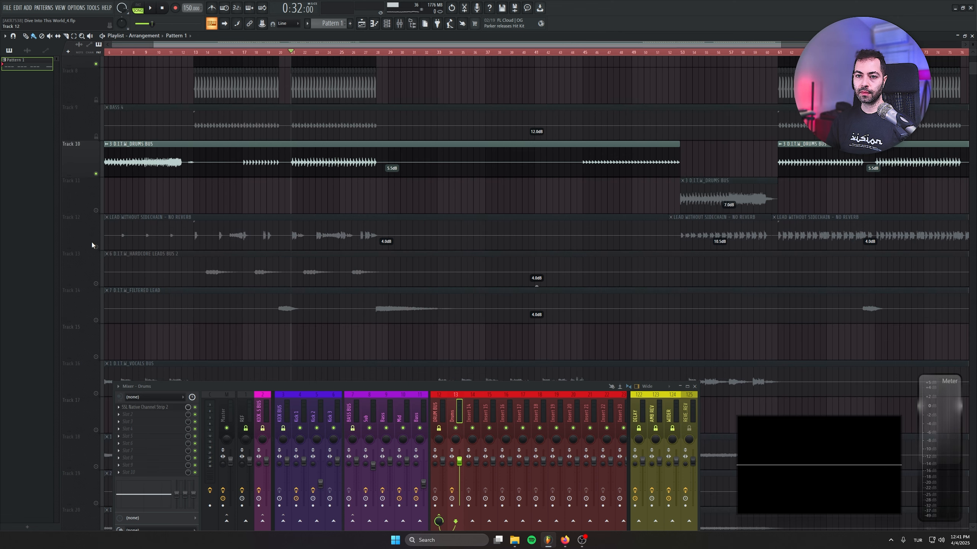
click(96, 210)
click(96, 246)
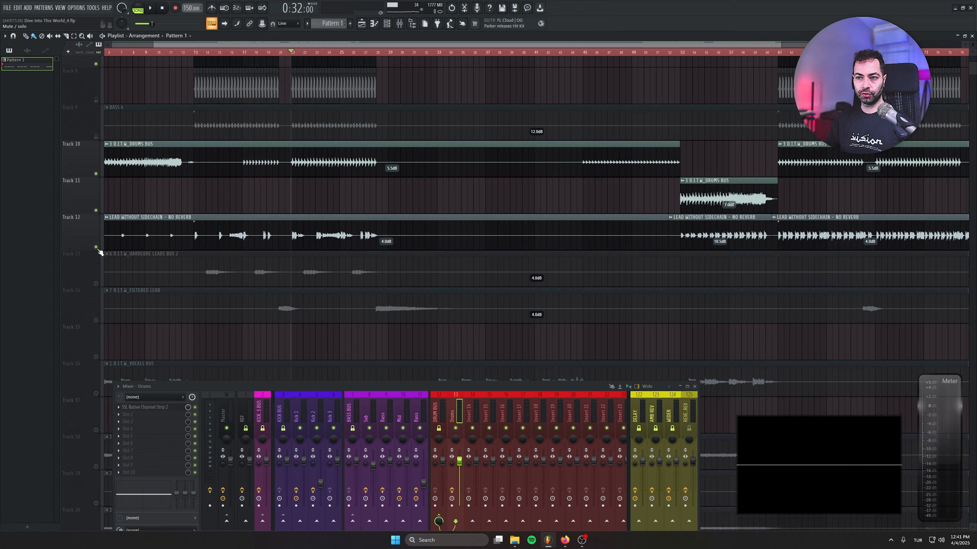
click(196, 52)
Solo Track 12 with the LEAD WITHOUT SIDECHAIN - NO REVERB clip and locate the lead bus tracks in the mixer
scroll(202, 242, up, 5)
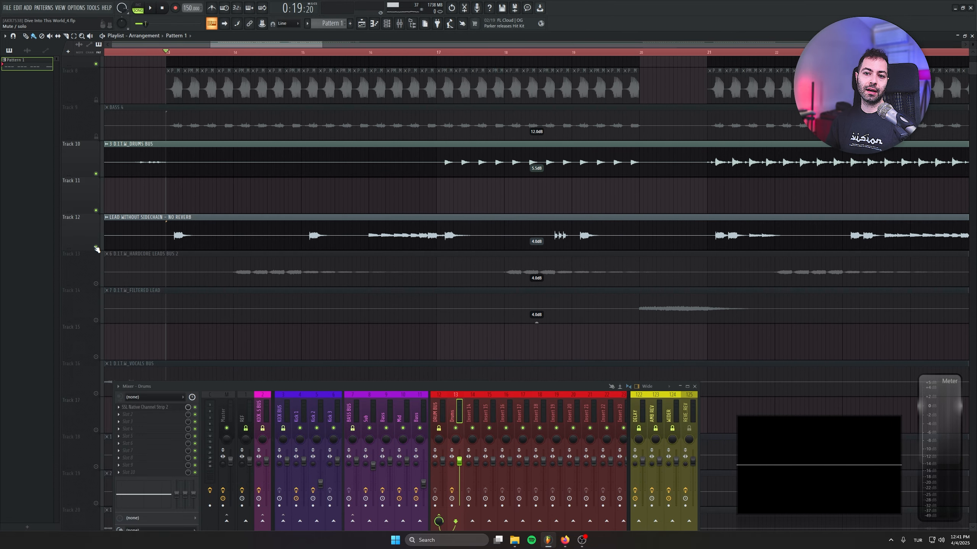
ctrl+click(96, 246)
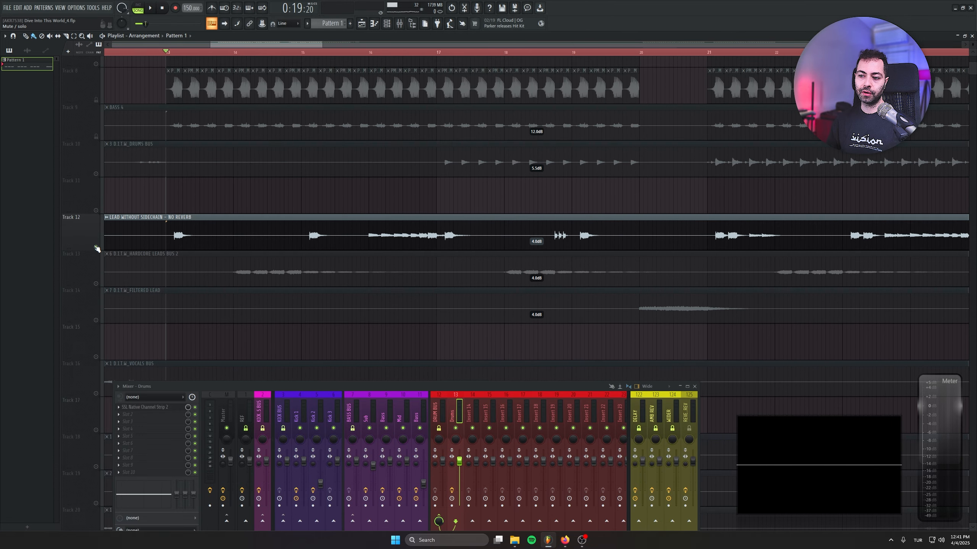
scroll(444, 417, down, 8)
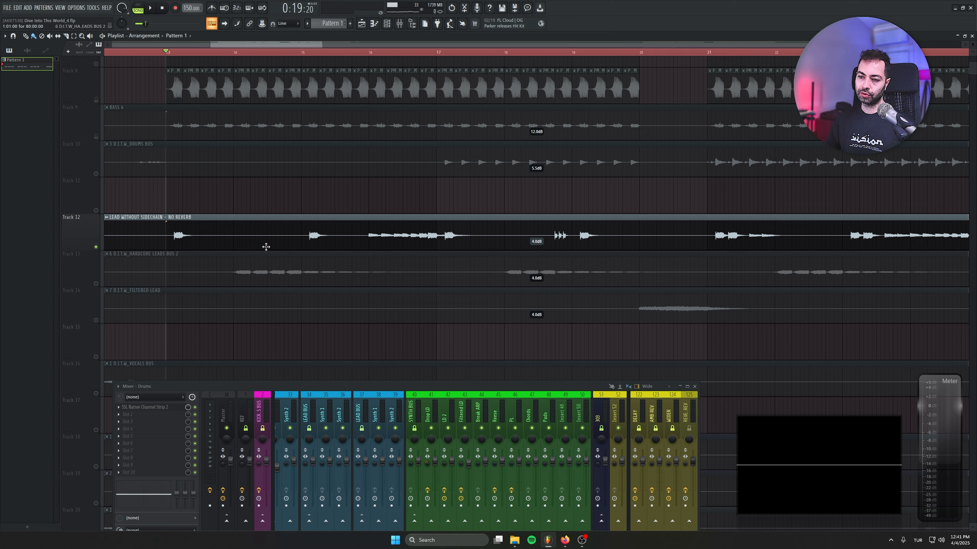
scroll(339, 406, up, 3)
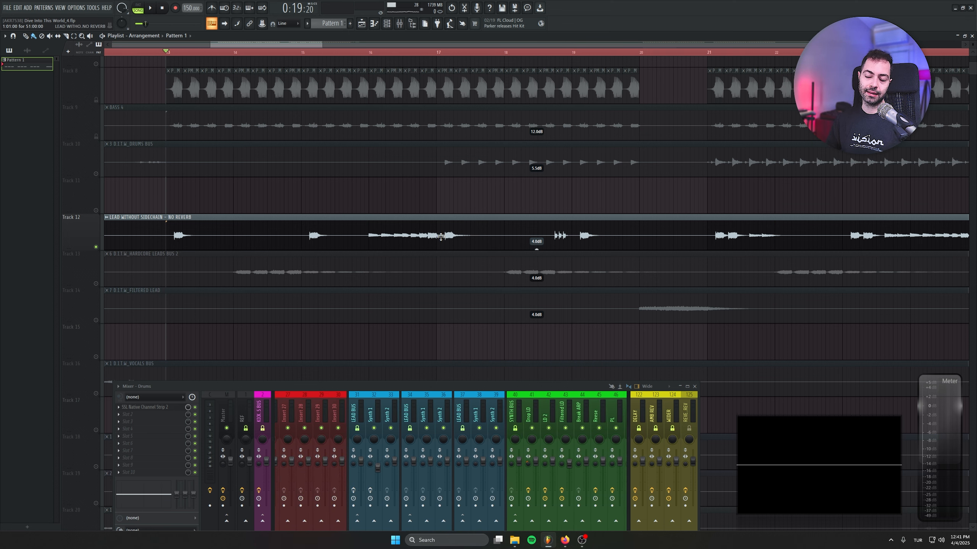
Audition the soloed lead on Track 12, then examine the Patcher map on the Synth 1 mixer track and close it
key(space)
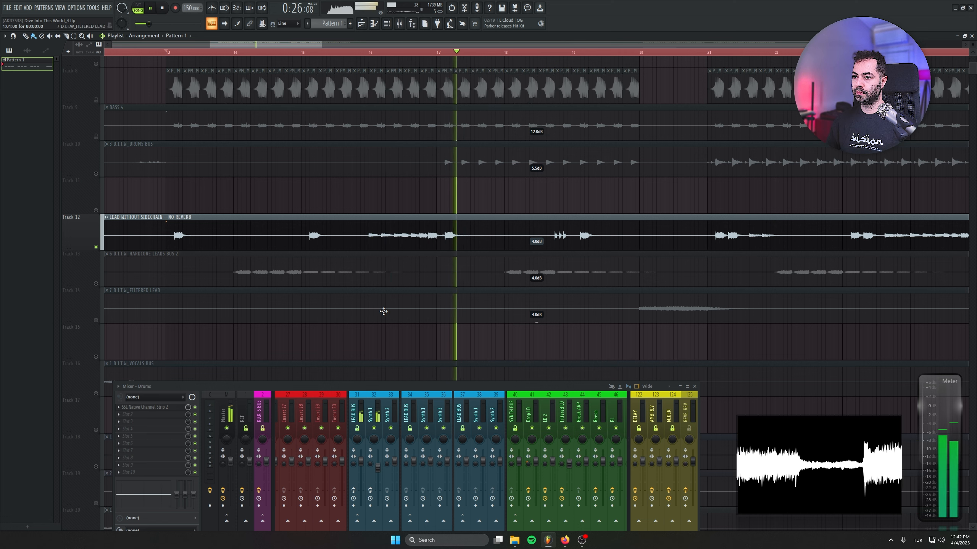
key(space)
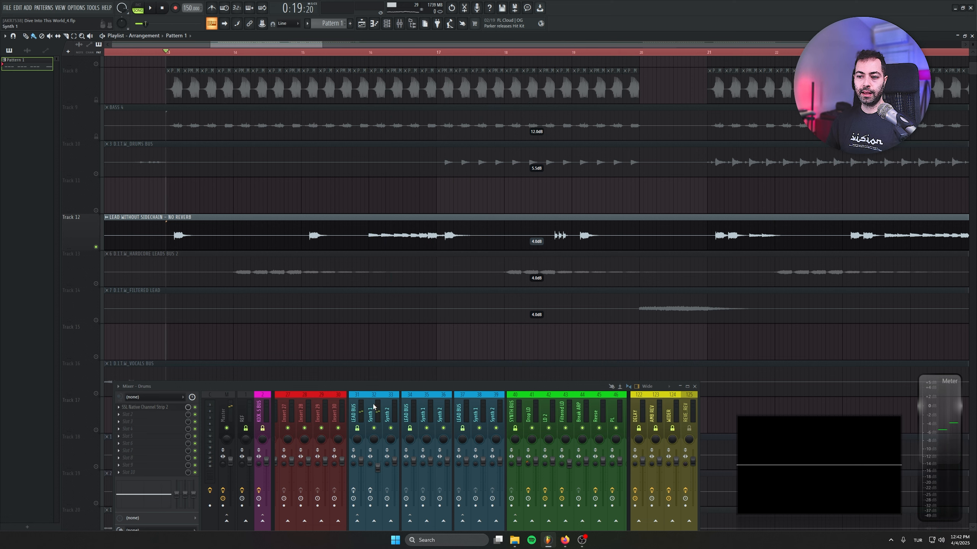
click(373, 406)
click(129, 407)
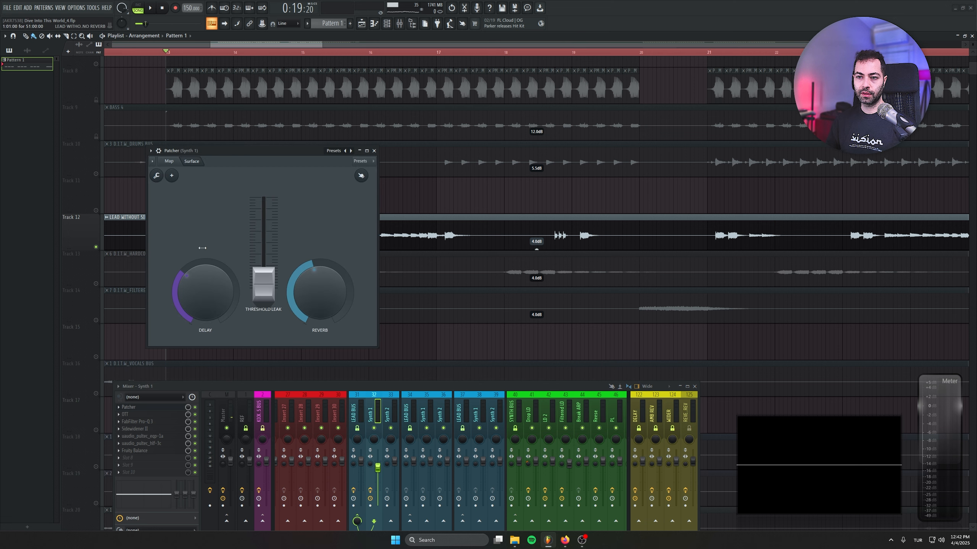
click(169, 162)
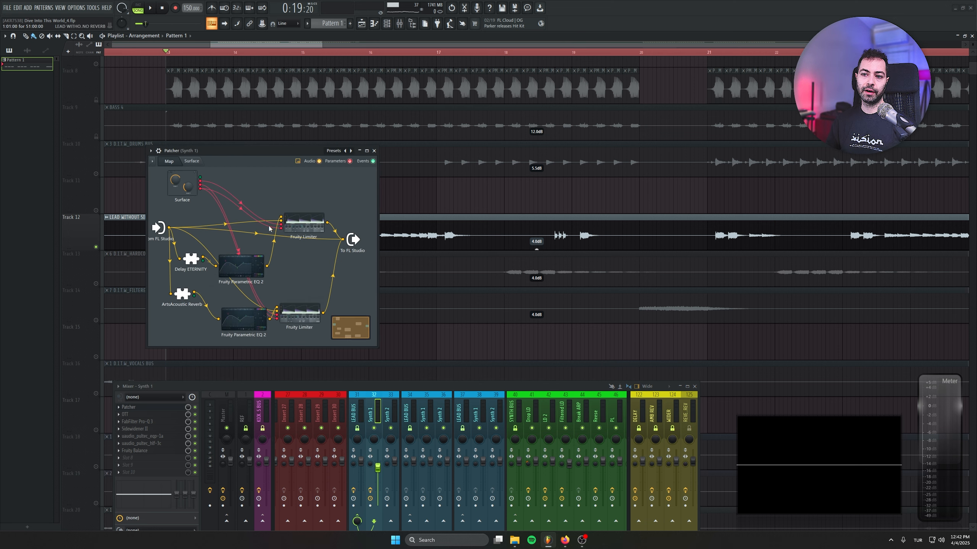
drag(379, 348, 395, 386)
click(392, 151)
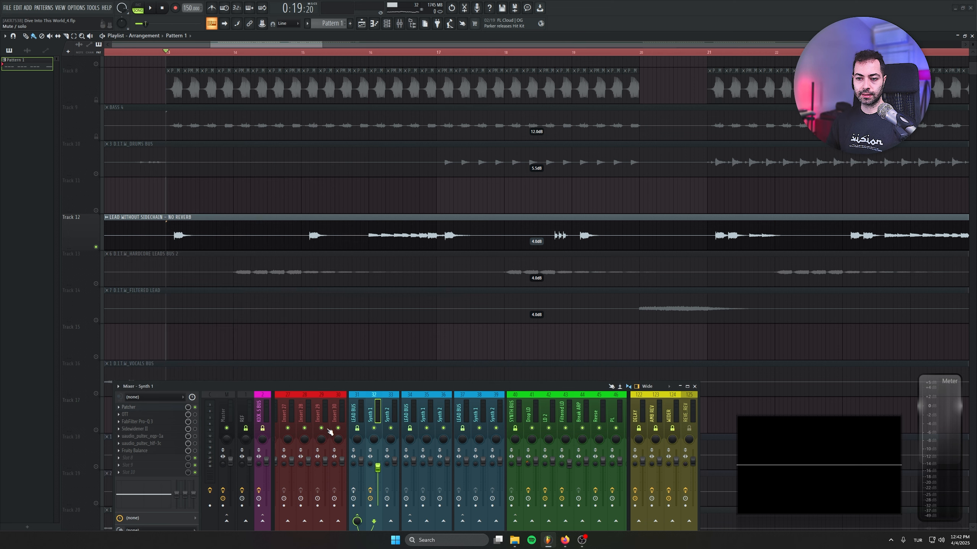
Play the lead while viewing the delay and reverb controls on Synth 1's Patcher surface, then close the plugin and stop playback
key(space)
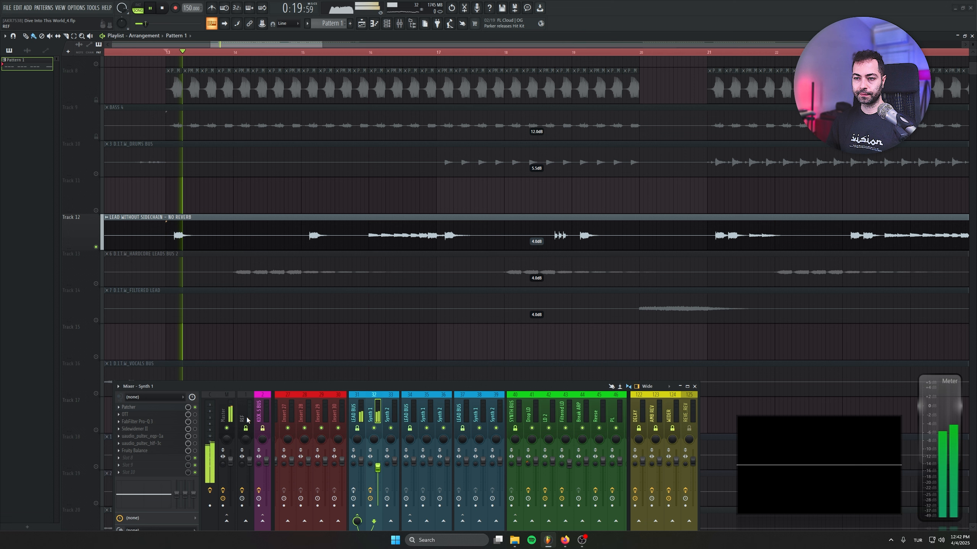
click(135, 406)
click(190, 162)
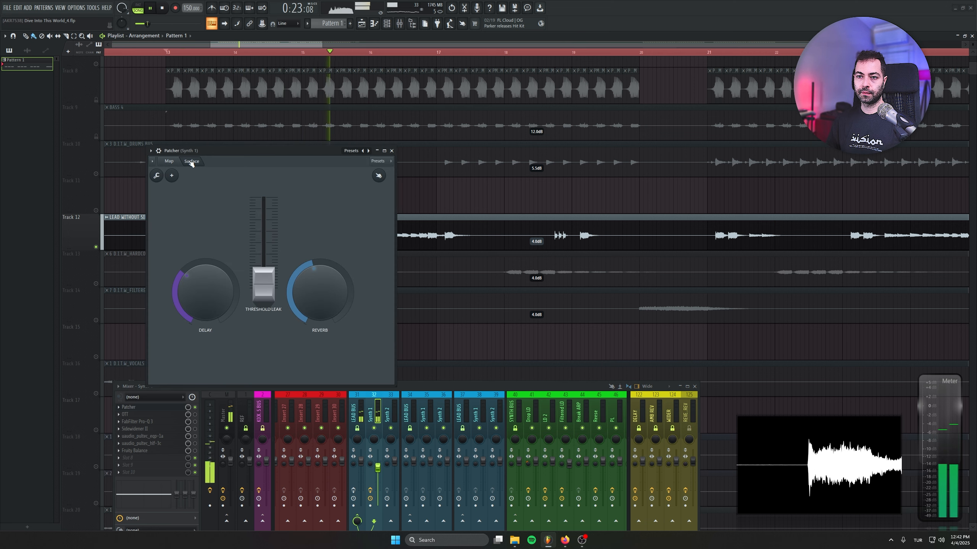
click(392, 150)
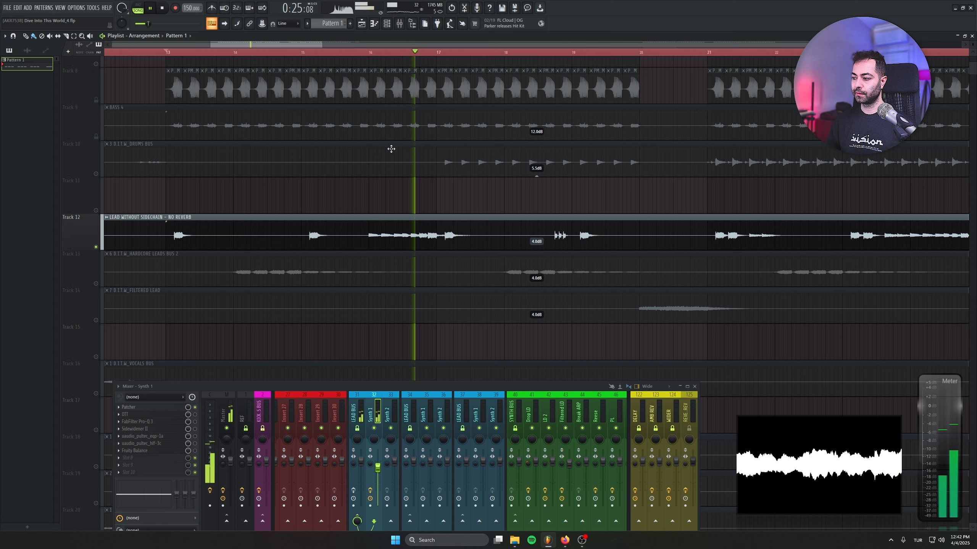
key(space)
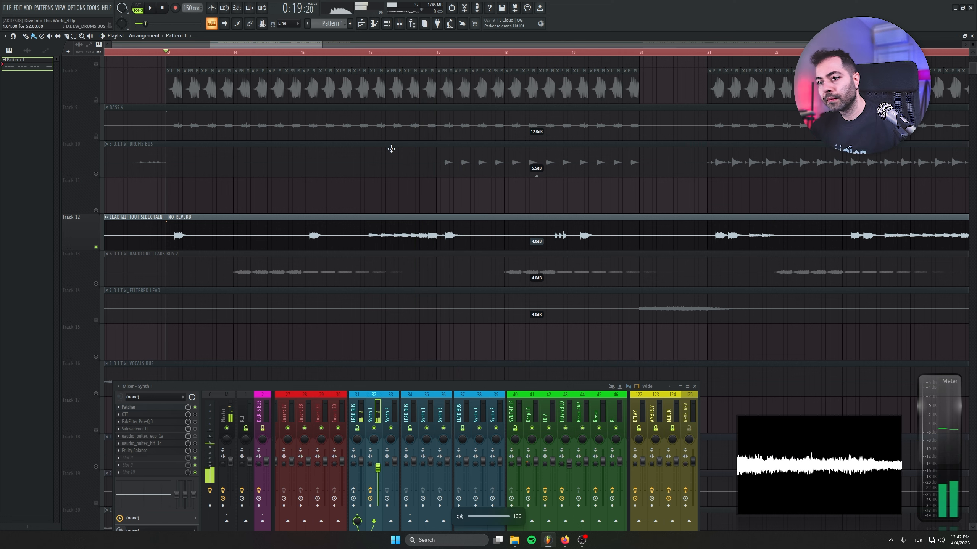
click(162, 8)
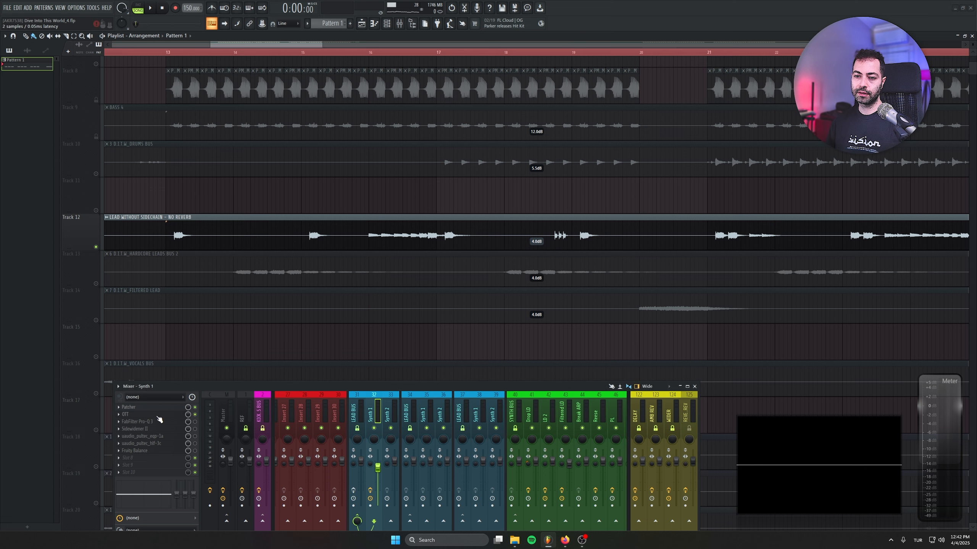
Examine OTT on Synth 1, close it and audition the lead from bar 16
click(157, 416)
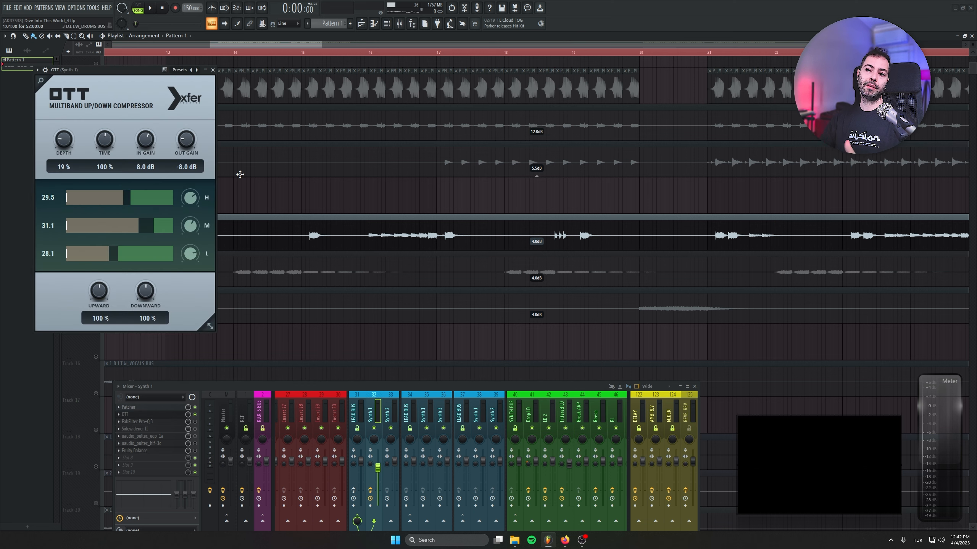
key(Escape)
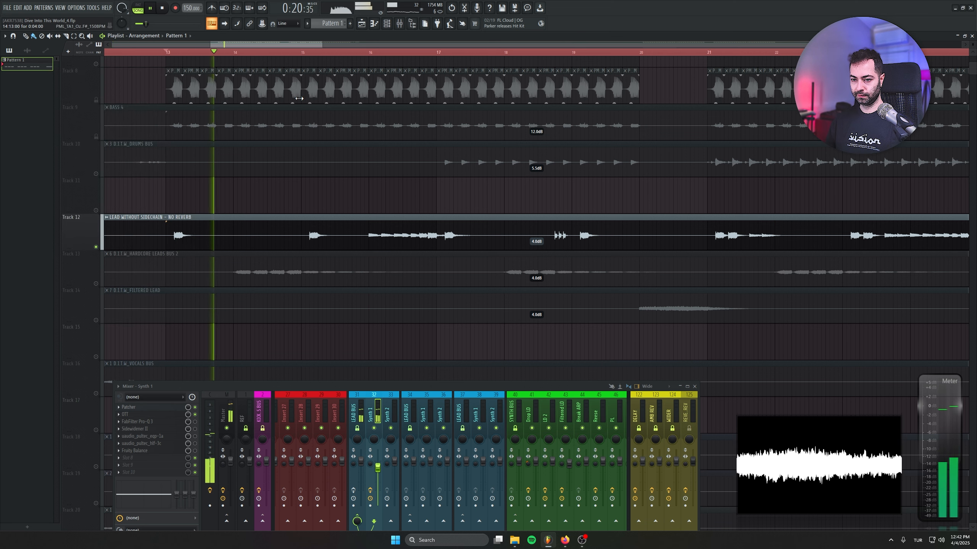
click(372, 51)
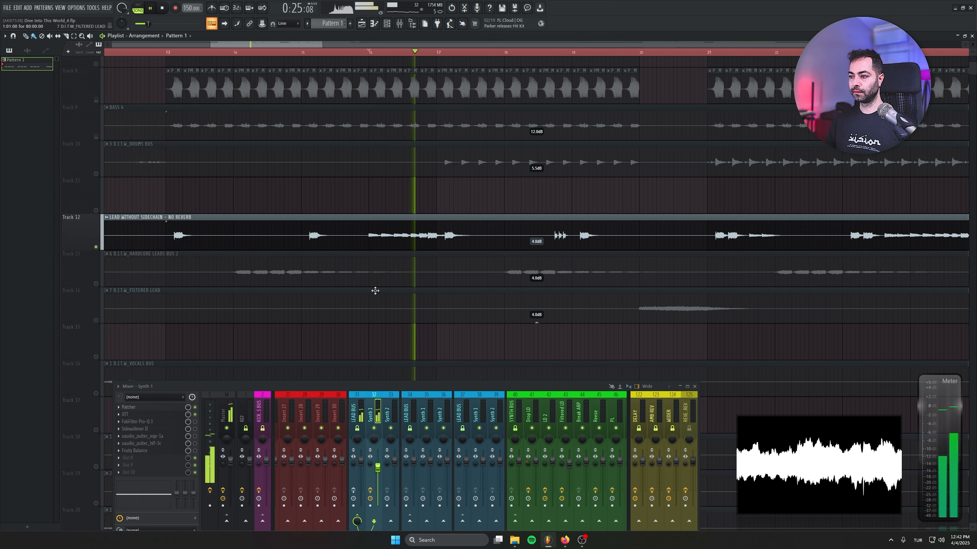
key(space)
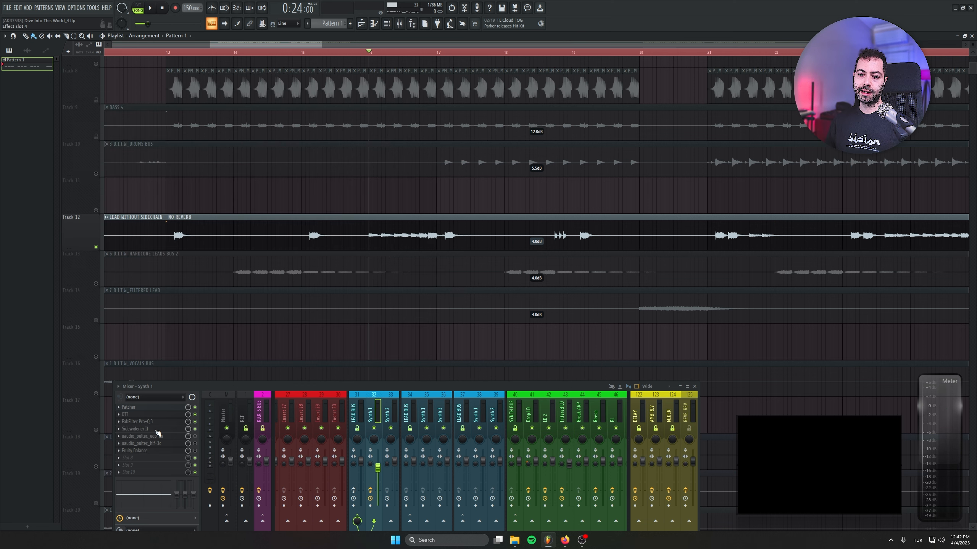
Open Sidewidener II on Synth 1 and audition the lead from bar 16 with its width effect
click(156, 429)
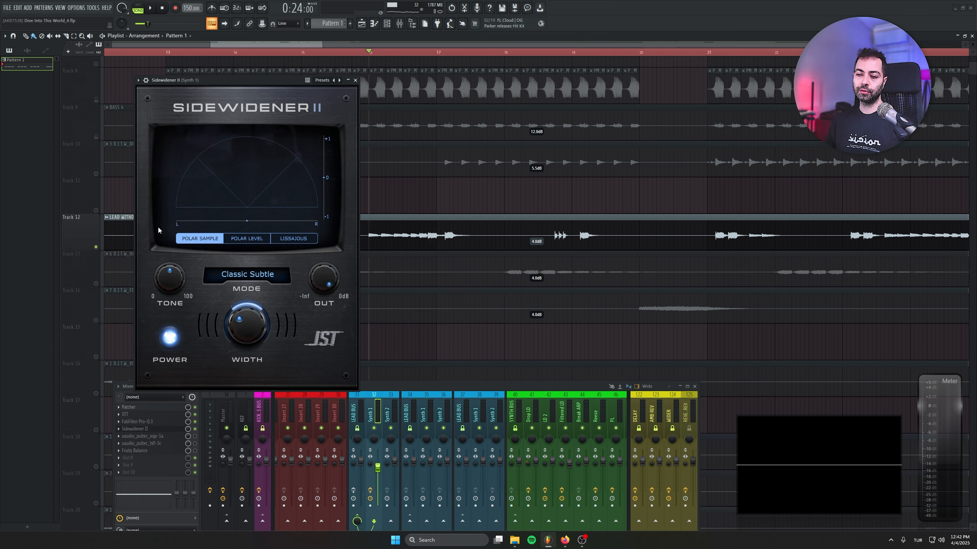
key(space)
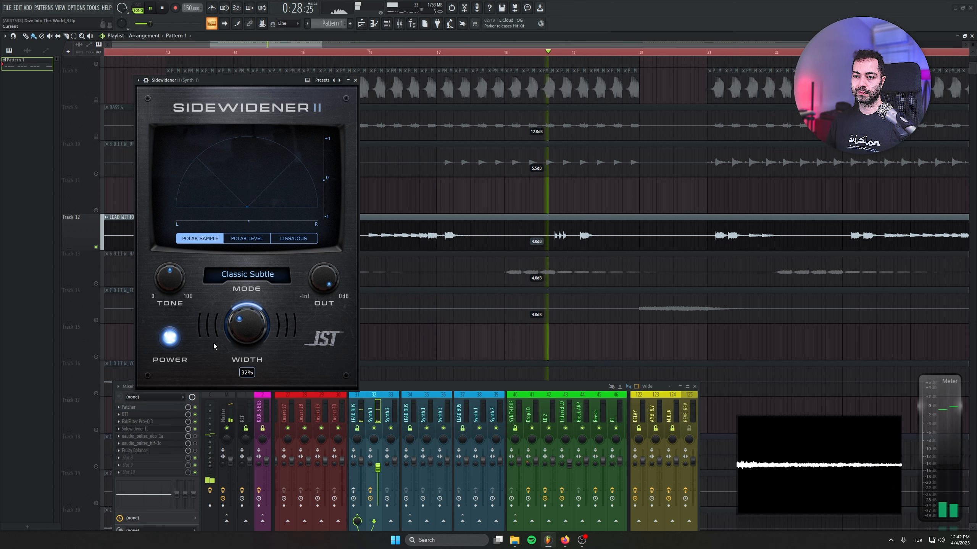
key(space)
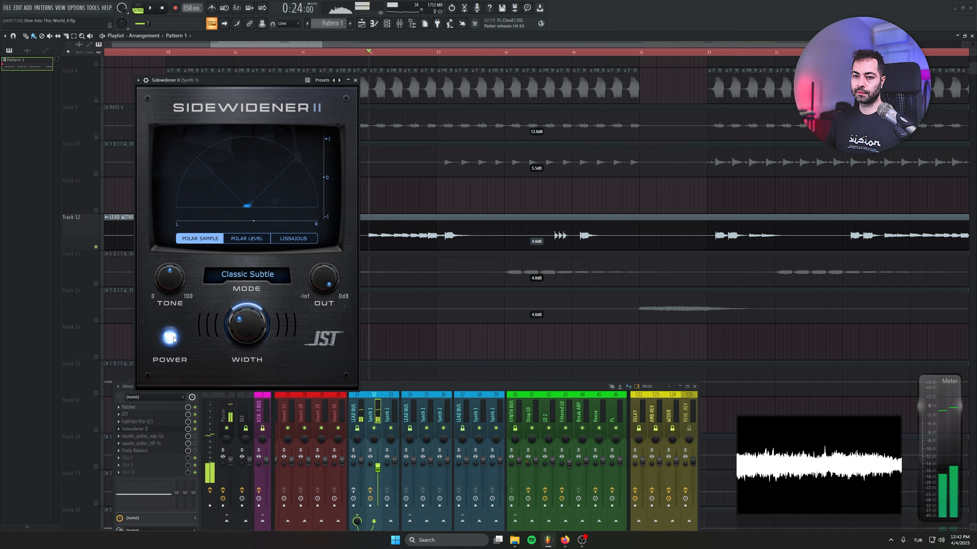
Compare the lead with Sidewidener II powered off and on during playback, then stop and close the plugin
click(172, 338)
drag(237, 106, 213, 86)
click(149, 319)
key(space)
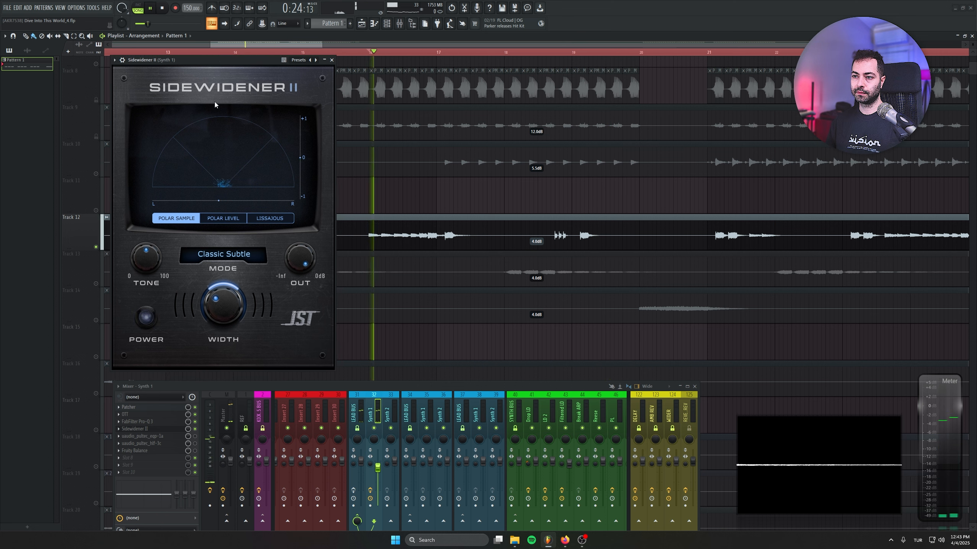
click(146, 318)
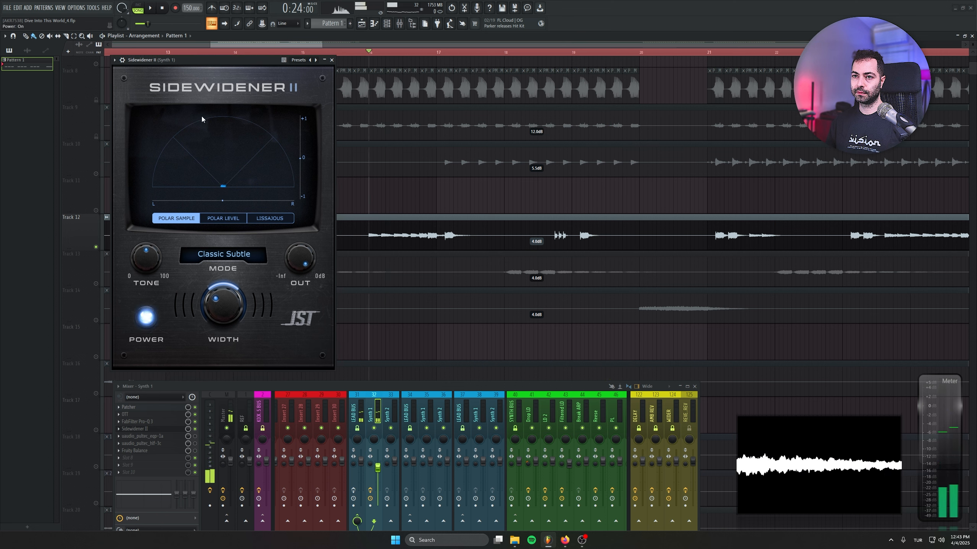
key(space)
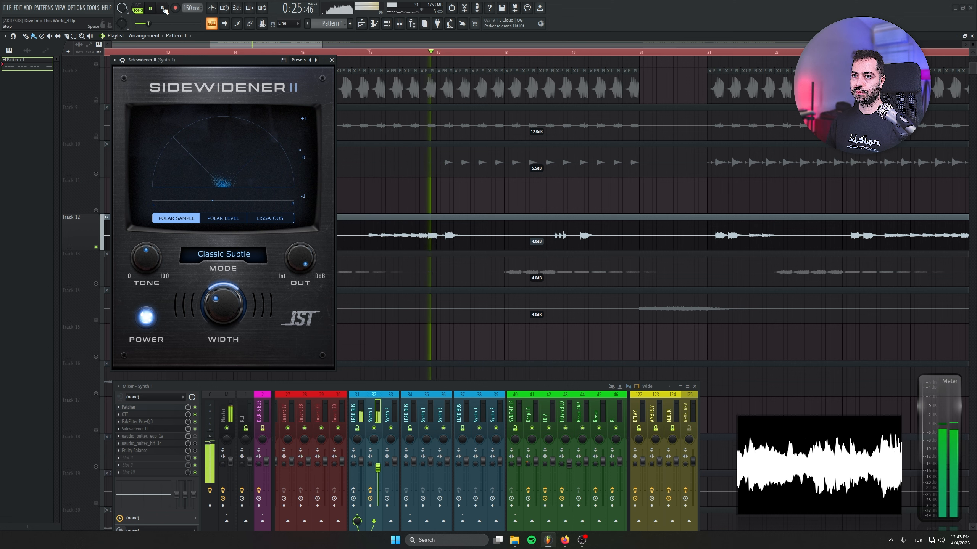
key(space)
click(331, 59)
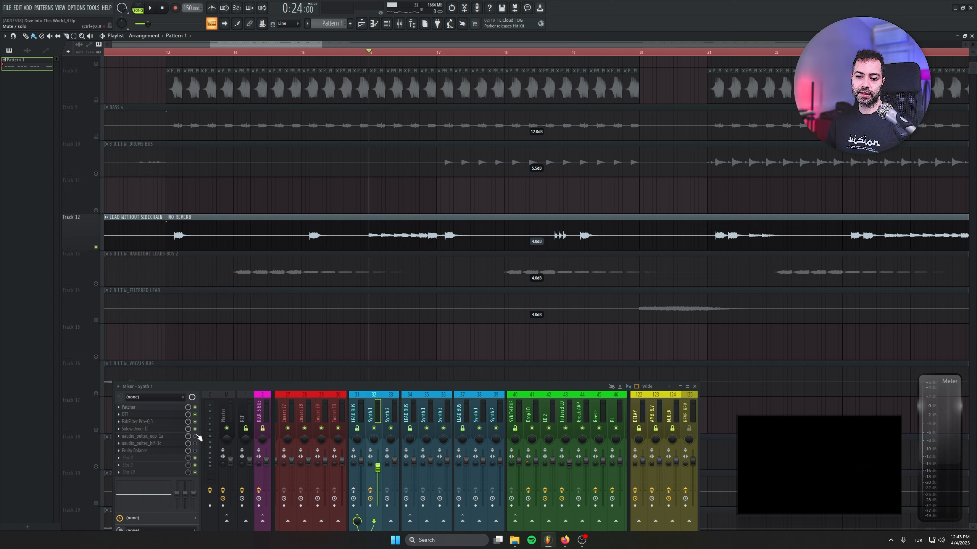
Examine the Pultec EQP-1A equalizer on Synth 1 and close it
click(177, 438)
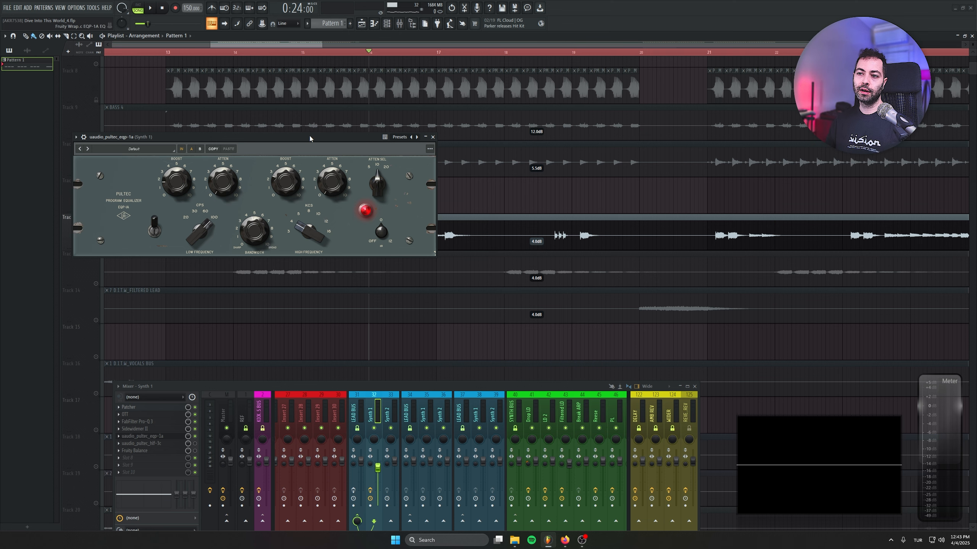
drag(310, 137, 300, 182)
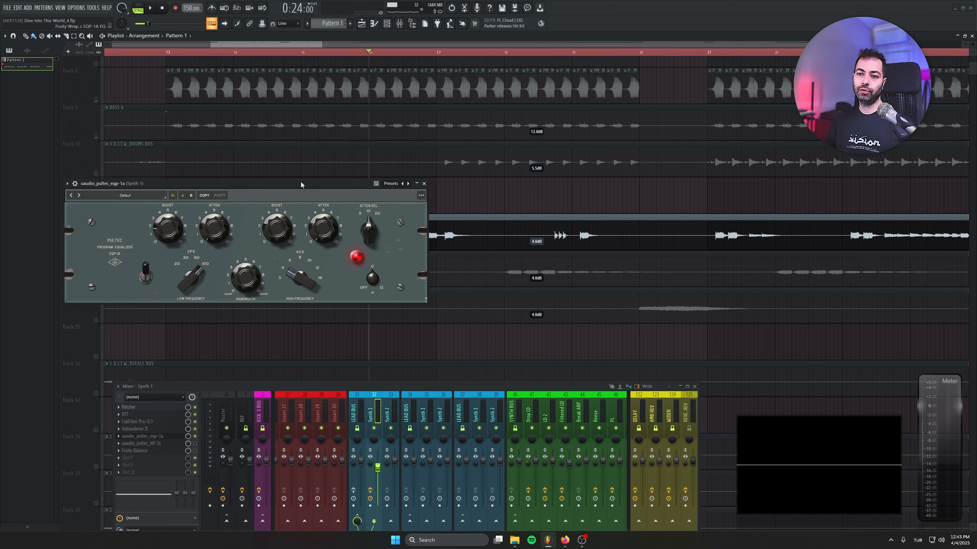
click(424, 184)
Audition the lead from bar 13, move the playhead to bar 16 and stop playback
click(170, 53)
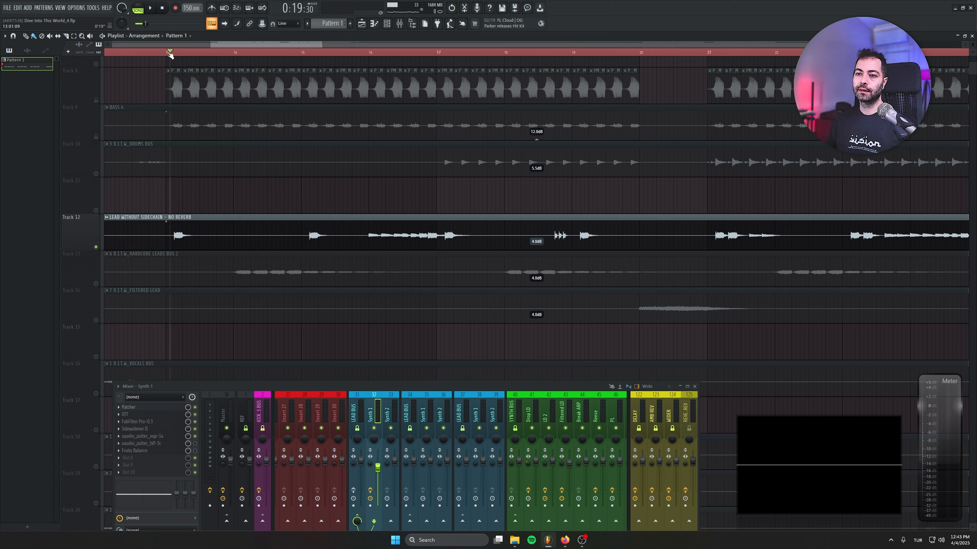
key(space)
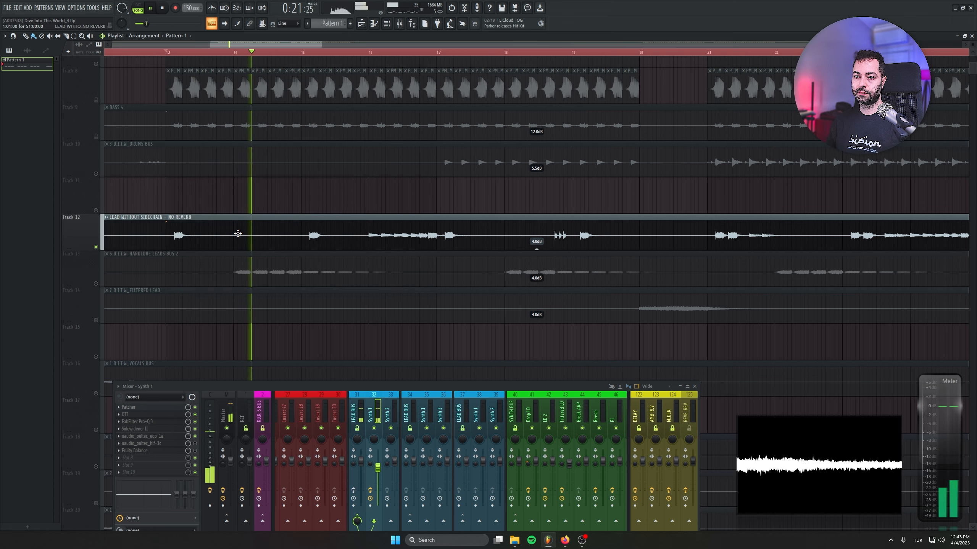
click(162, 8)
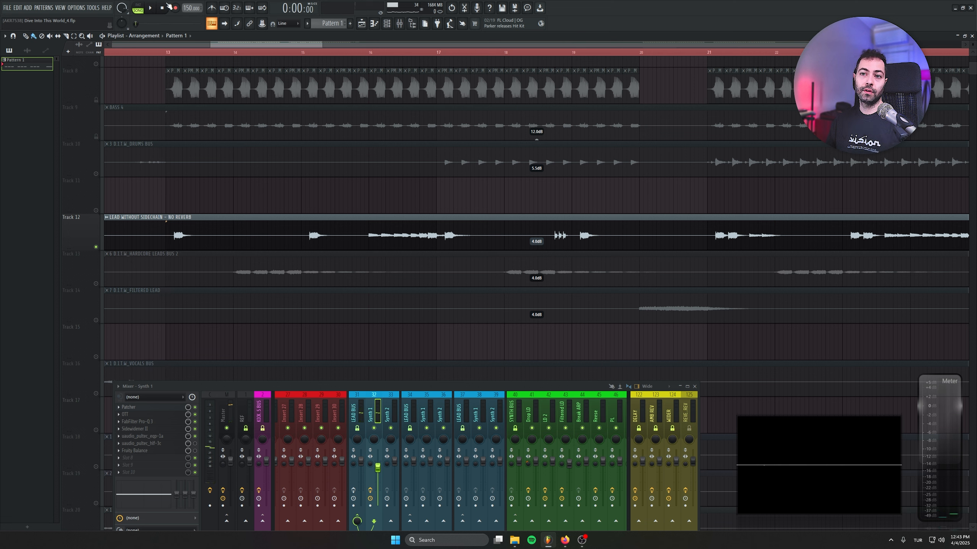
key(space)
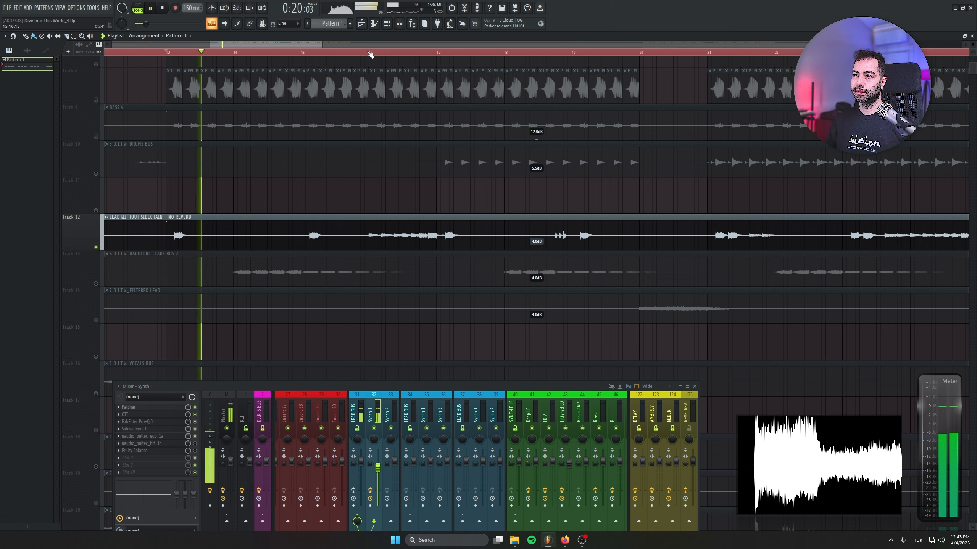
click(371, 52)
key(space)
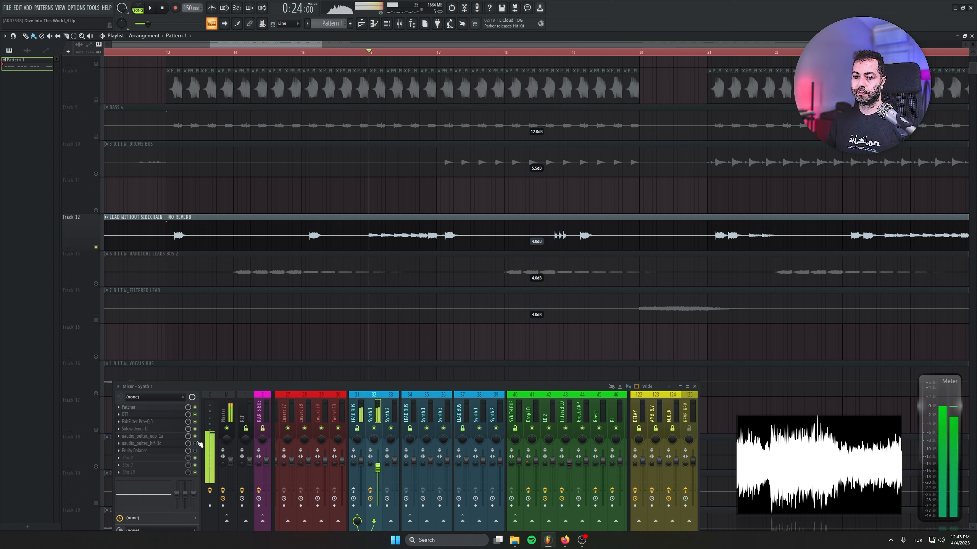
Enable the Pultec HLF-3C filter slot on Synth 1, open the plugin and audition the lead through it
click(194, 444)
click(178, 445)
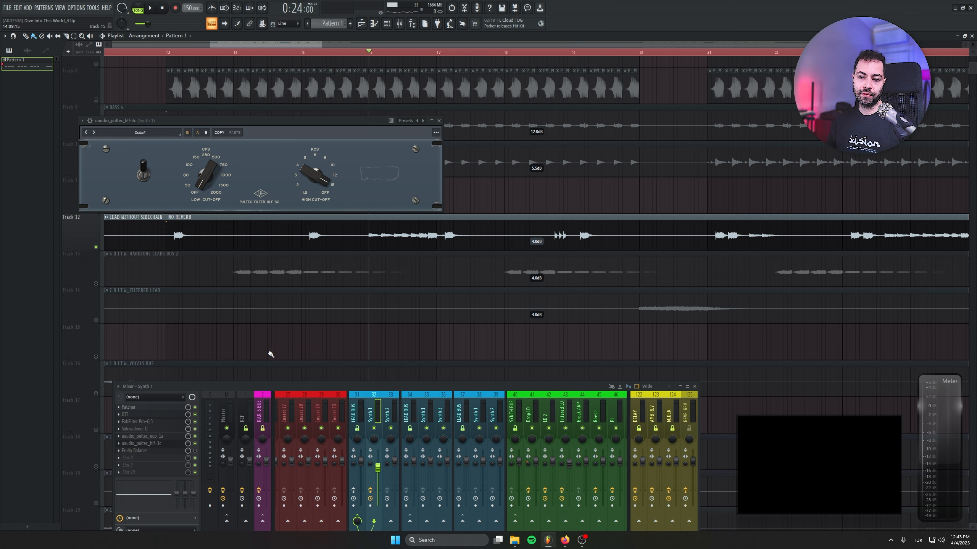
key(space)
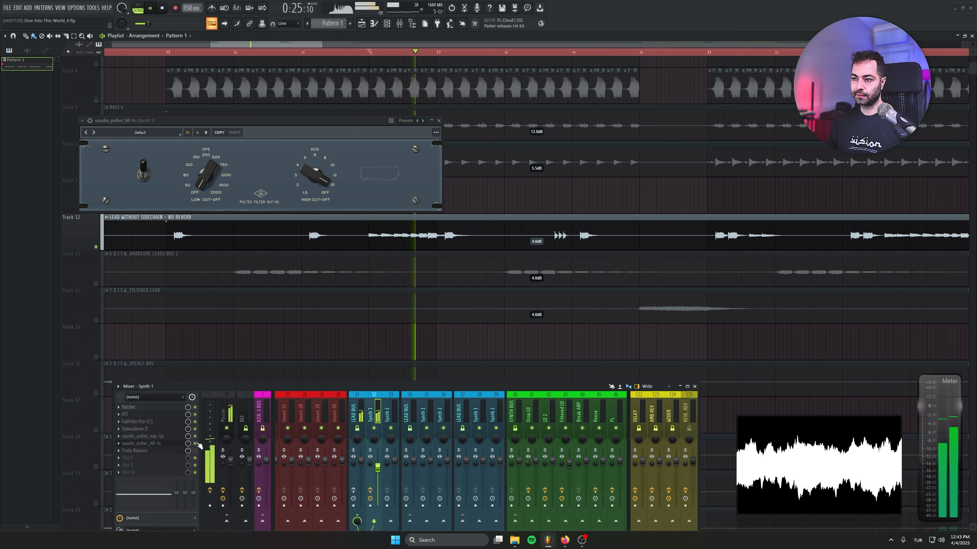
key(space)
Compare the lead from bar 16 with the Pultec HLF-3C filter slot bypassed and enabled
click(195, 444)
key(space)
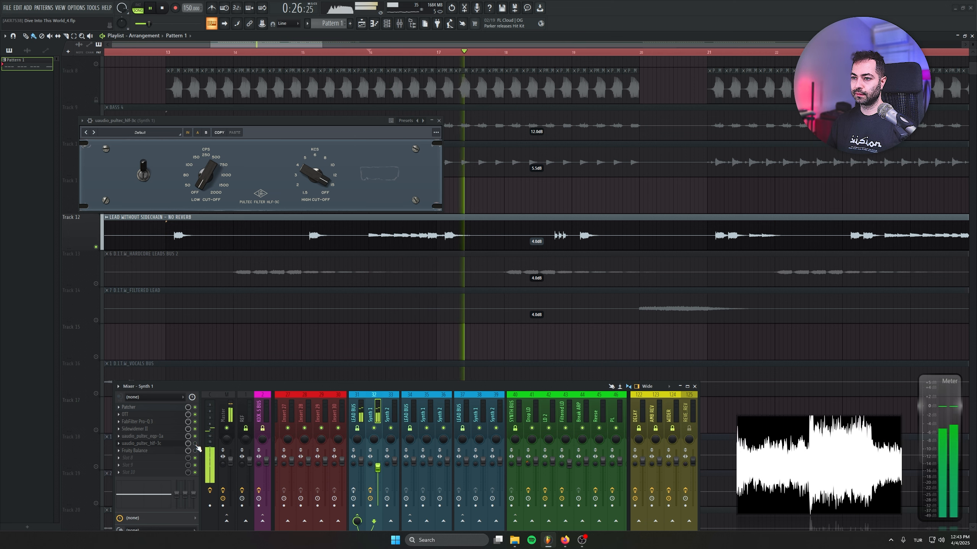
key(space)
key(space)
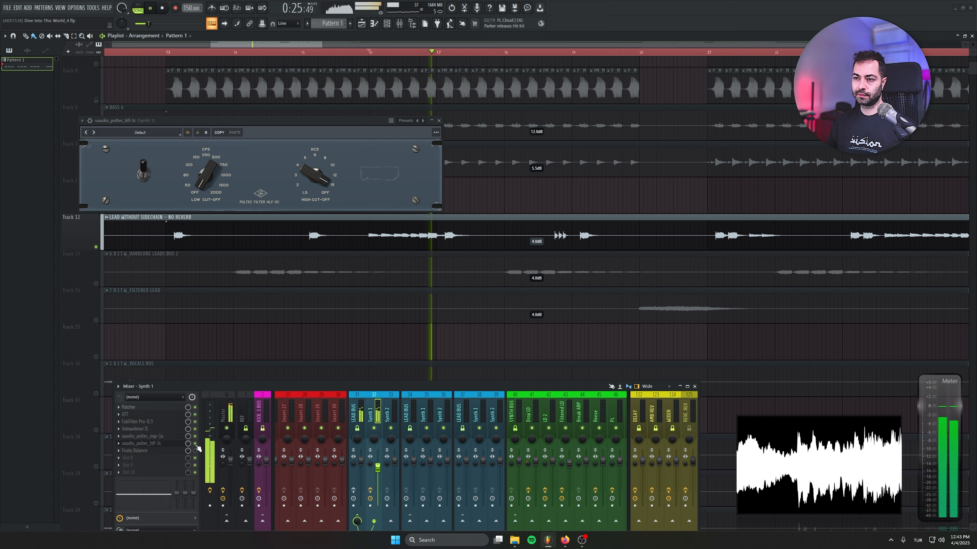
key(space)
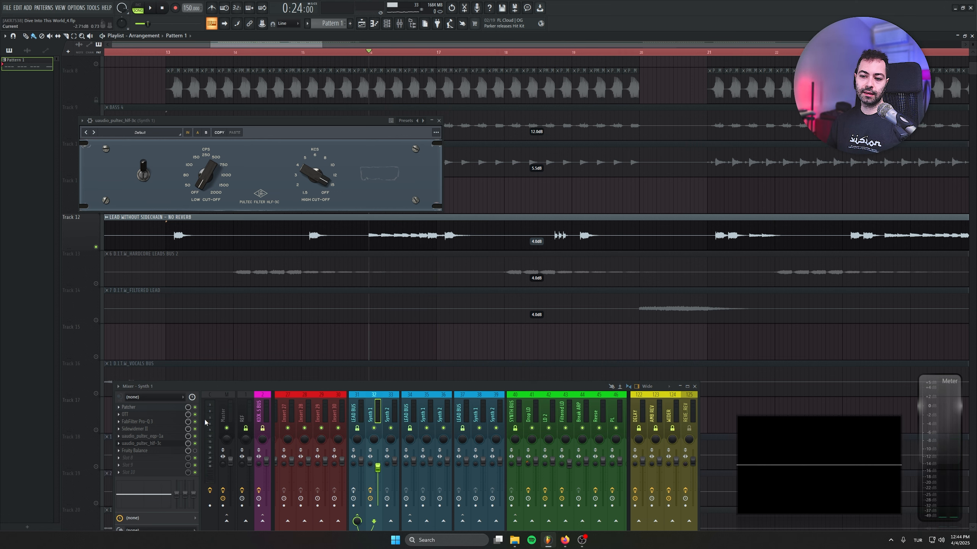
View Fruity Balance on Synth 1, then close it along with the Pultec filter
click(157, 453)
click(348, 106)
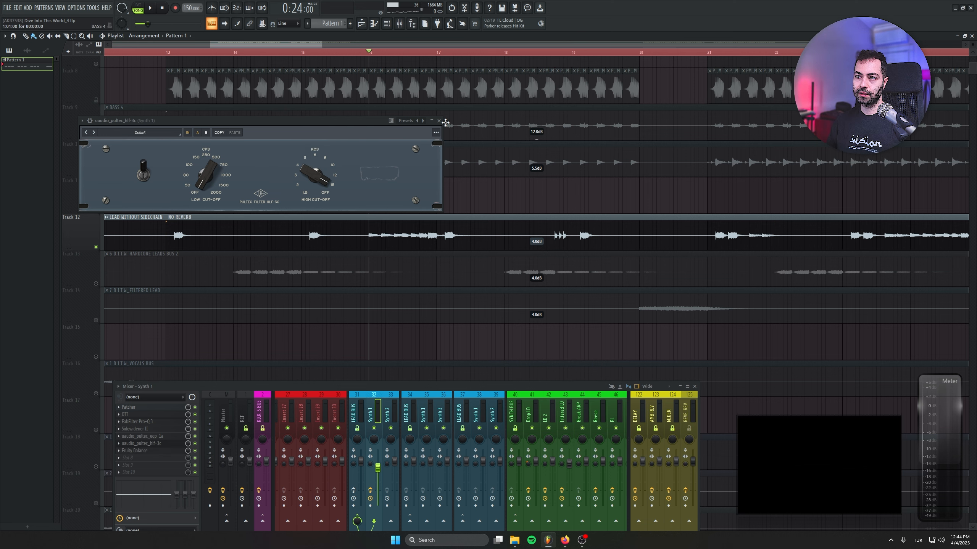
click(438, 121)
View Kickstart 2 on the LEAD BUS, close it and move the playhead to bar 13
click(363, 402)
click(130, 473)
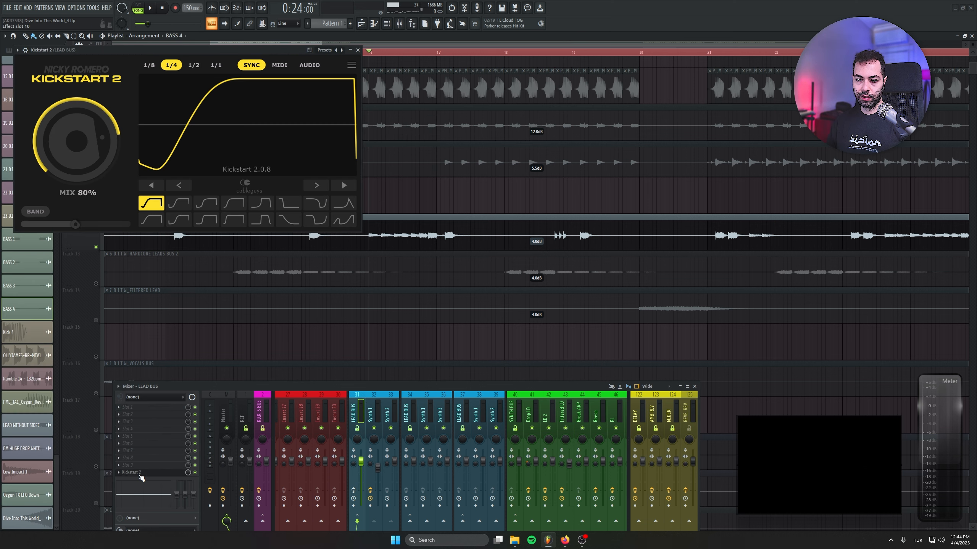
click(357, 49)
click(176, 52)
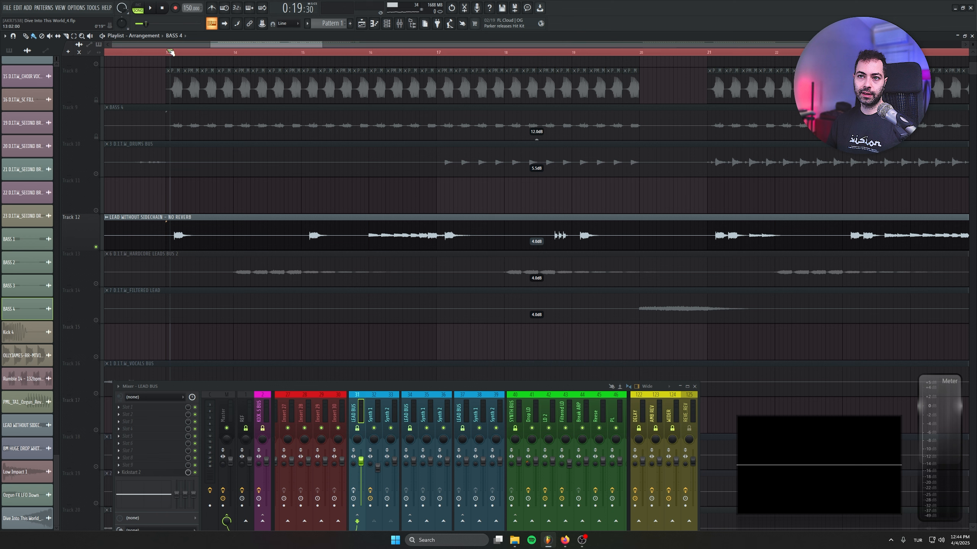
Open the Hardcore Leads Bus 2 clip to reveal its mixer channel, close its settings, solo track 13 and audition it
double_click(265, 269)
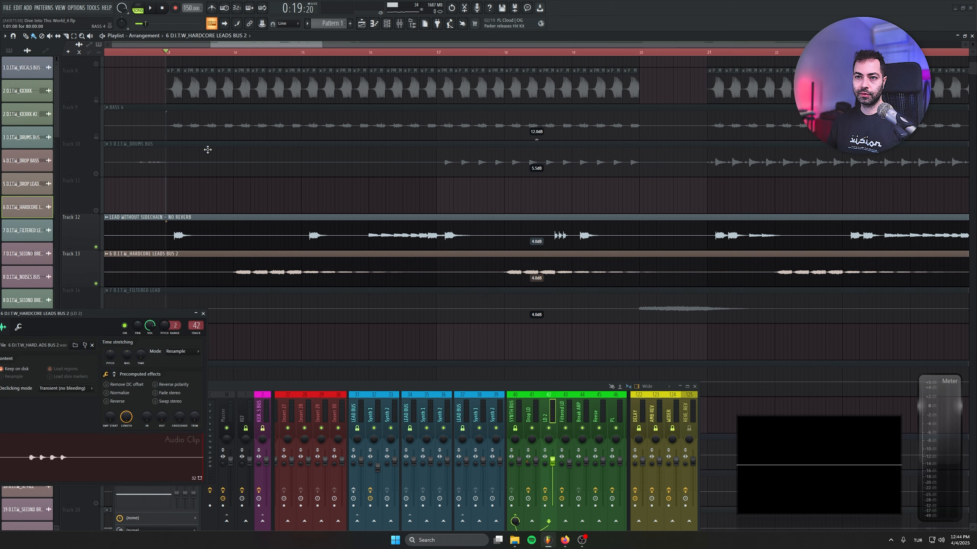
click(203, 313)
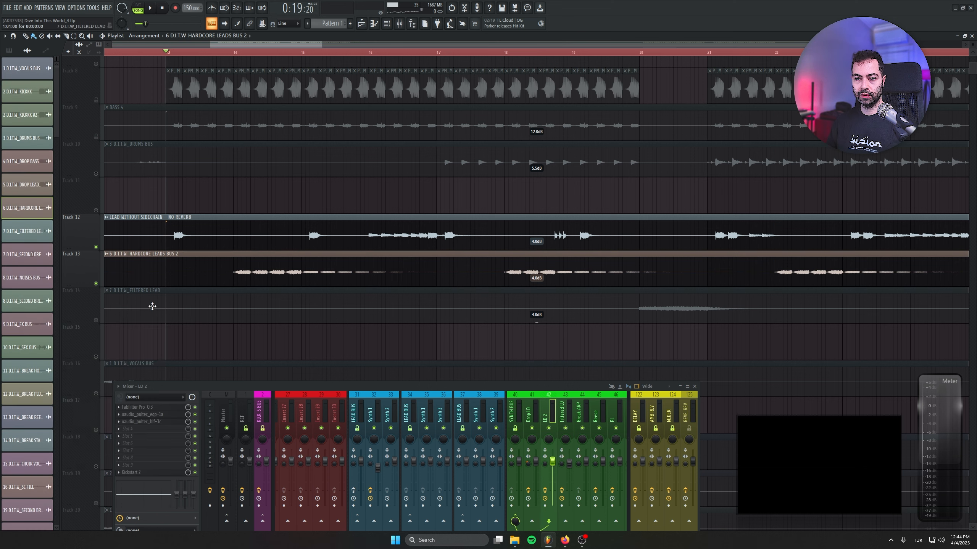
ctrl+click(96, 283)
key(space)
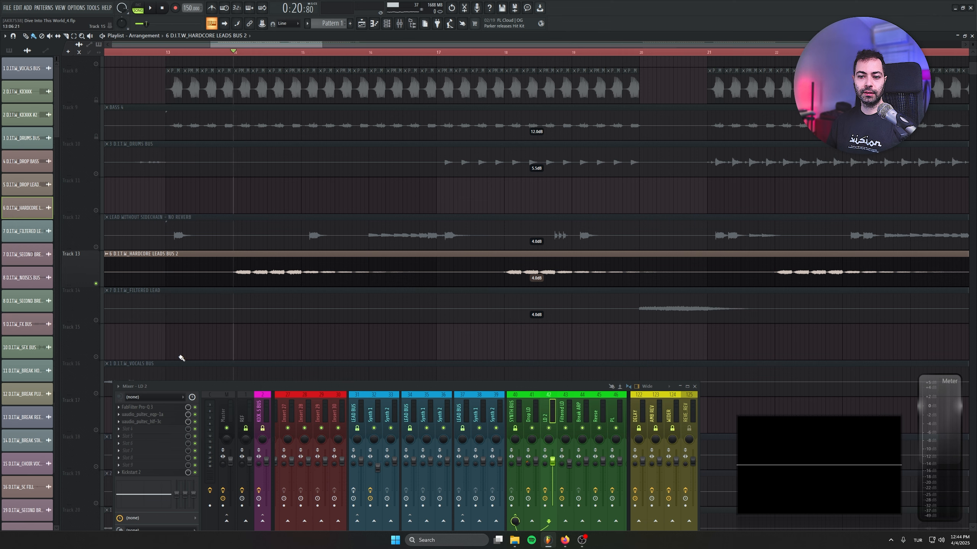
key(space)
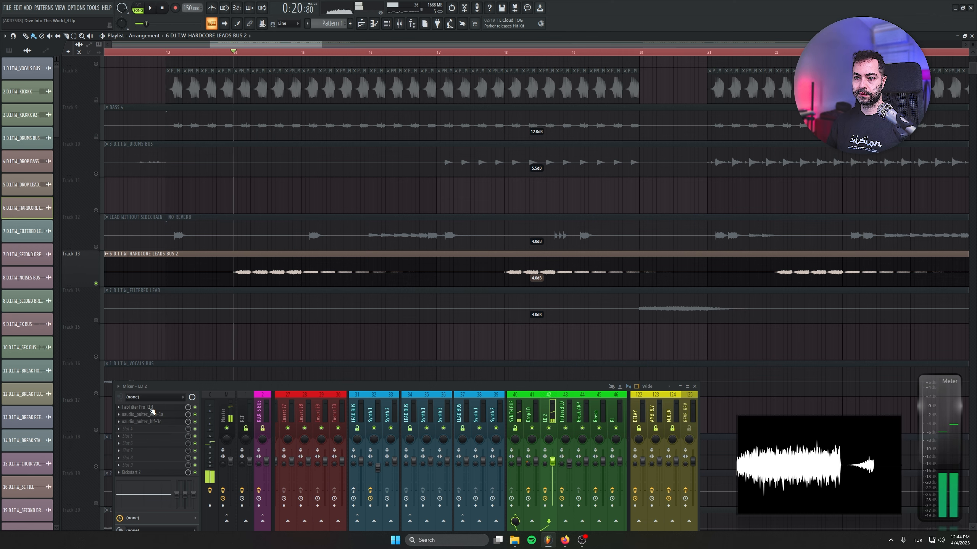
View the FabFilter Pro-Q 3, Pultec EQP-1A and Pultec HLF-3C plugins on the LD 2 channel and close them
click(149, 407)
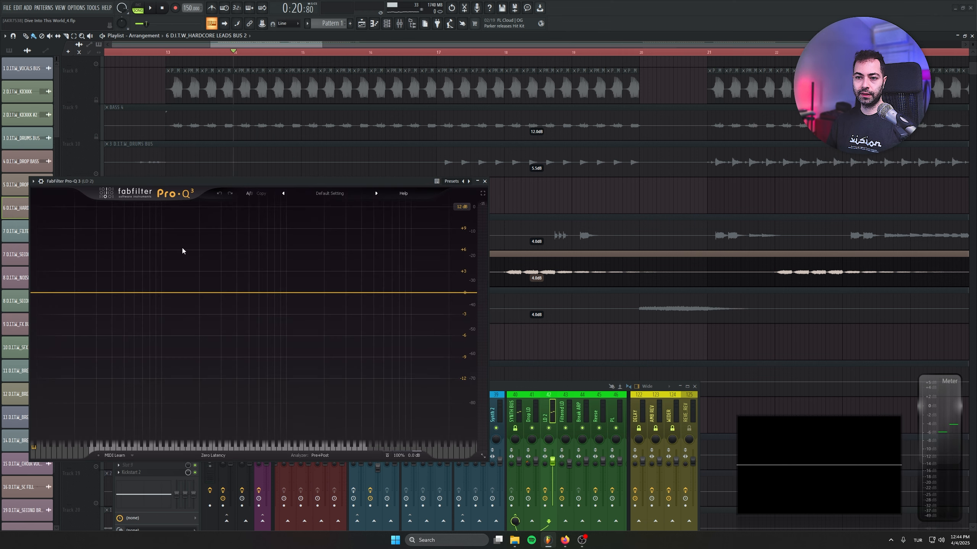
key(Escape)
click(141, 414)
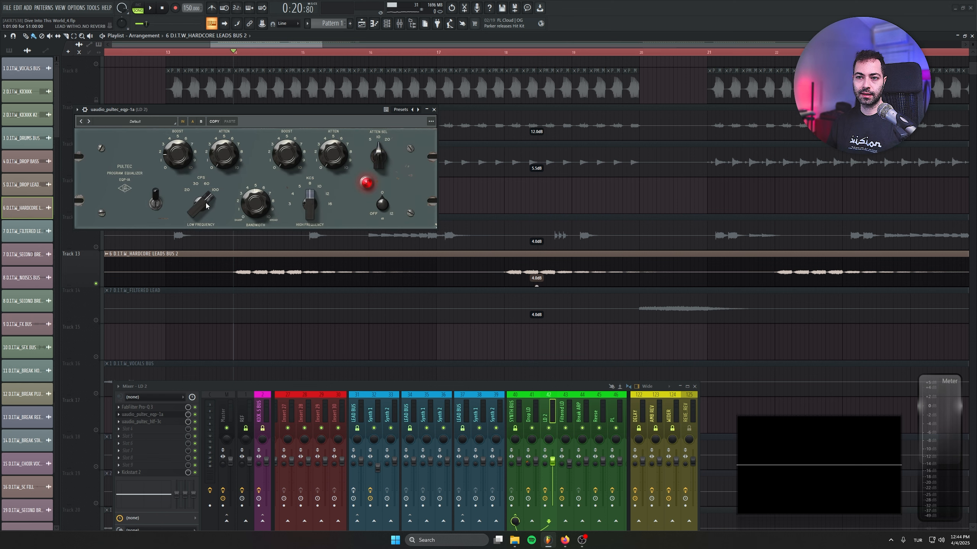
click(156, 422)
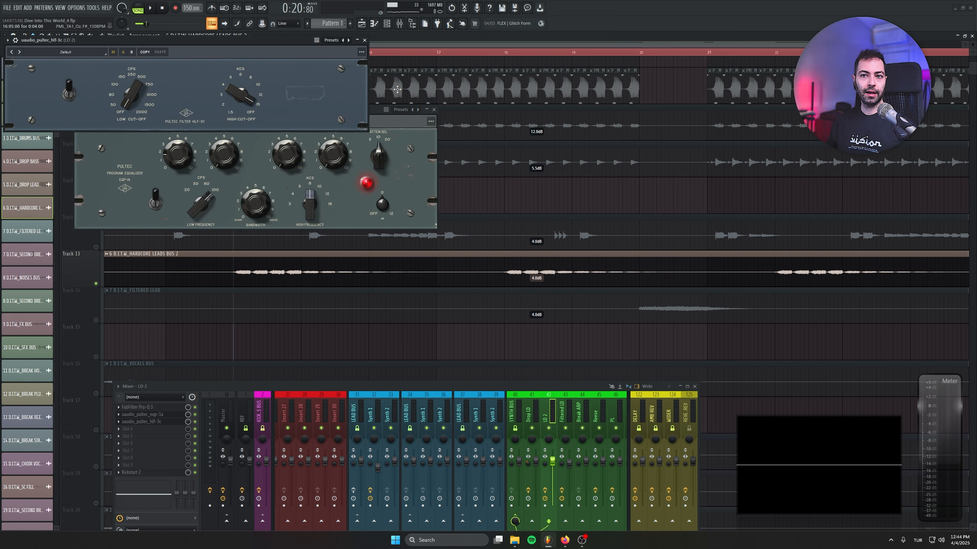
click(365, 41)
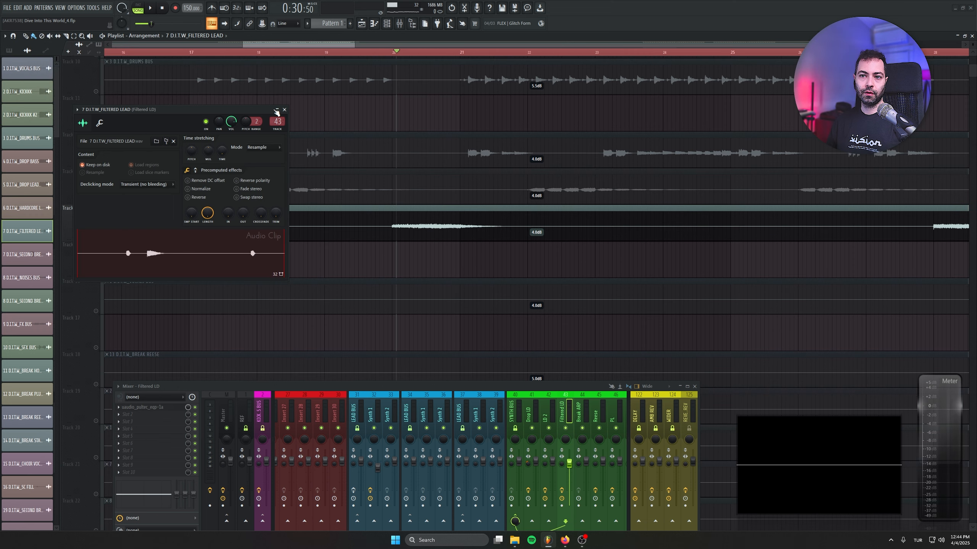
Audition the filtered lead from bar 20 while viewing its Pultec EQP-1A equalizer, then close the plugin
click(276, 111)
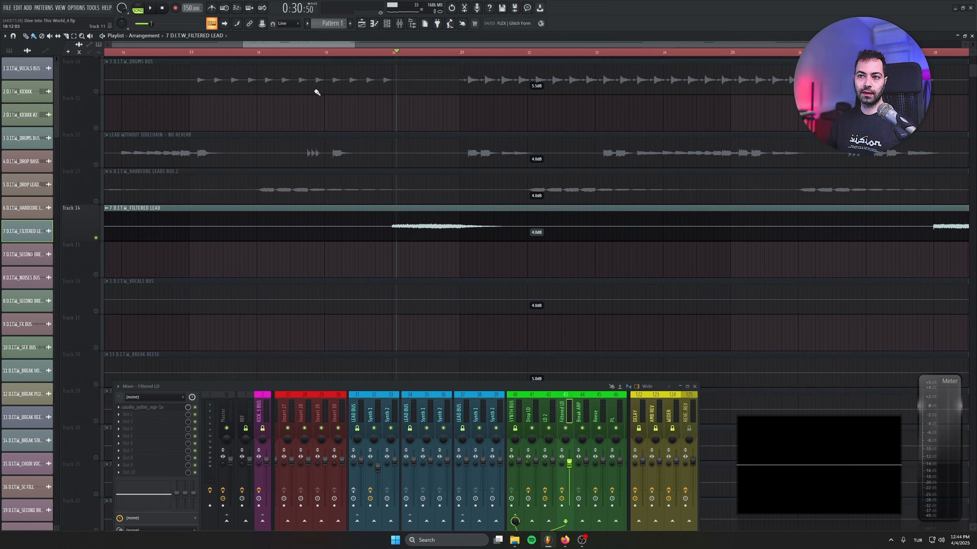
click(393, 53)
click(148, 407)
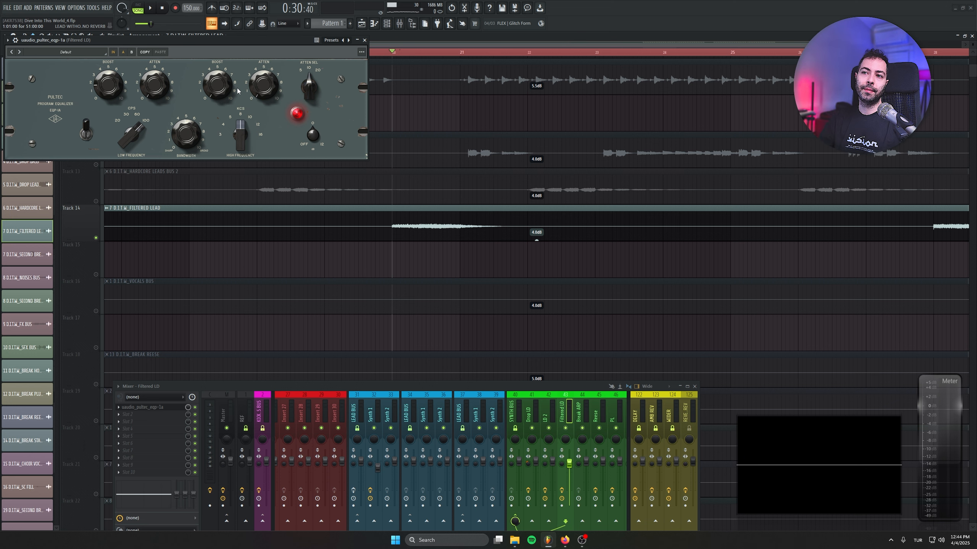
key(space)
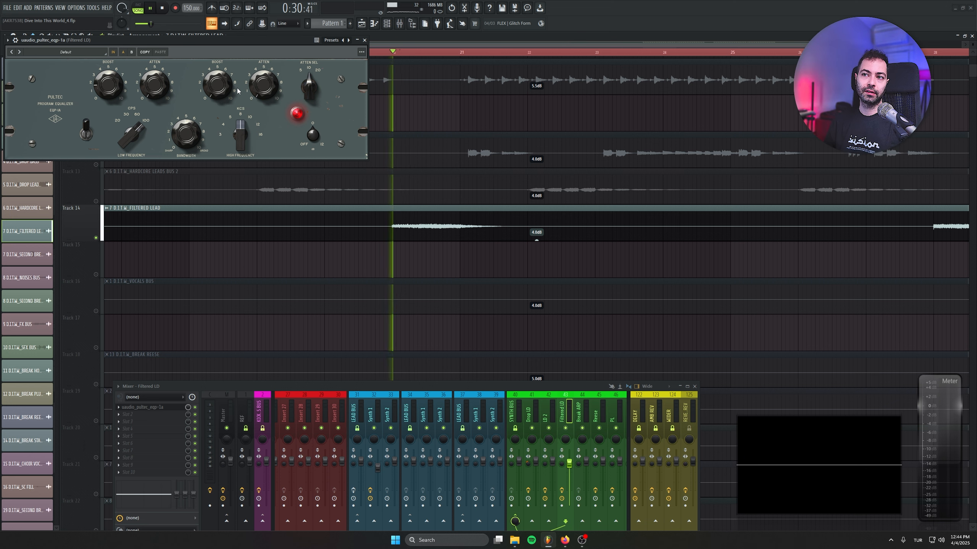
click(364, 40)
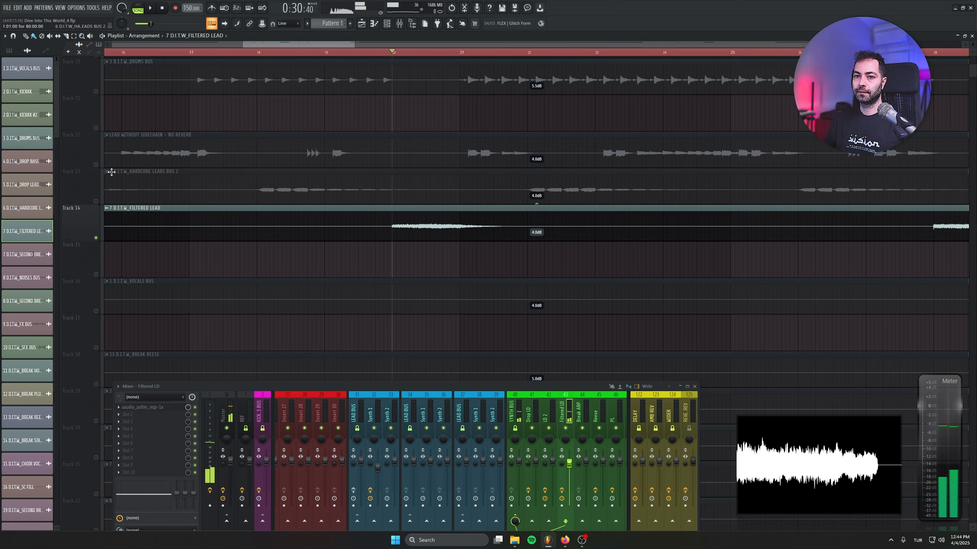
Unmute the lead and Hardcore Leads tracks, audition them together with the filtered lead and stop playback
click(96, 165)
click(96, 201)
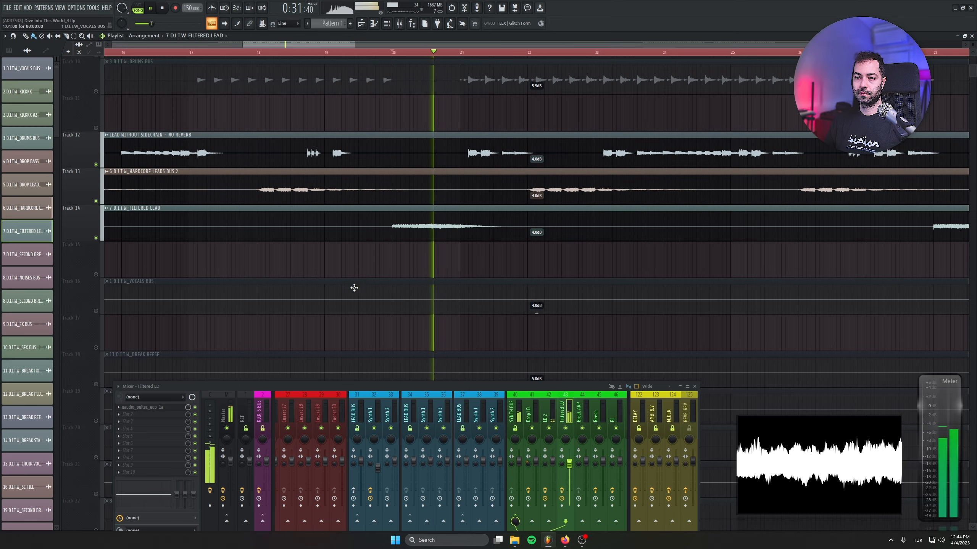
scroll(325, 306, down, 3)
scroll(331, 302, down, 4)
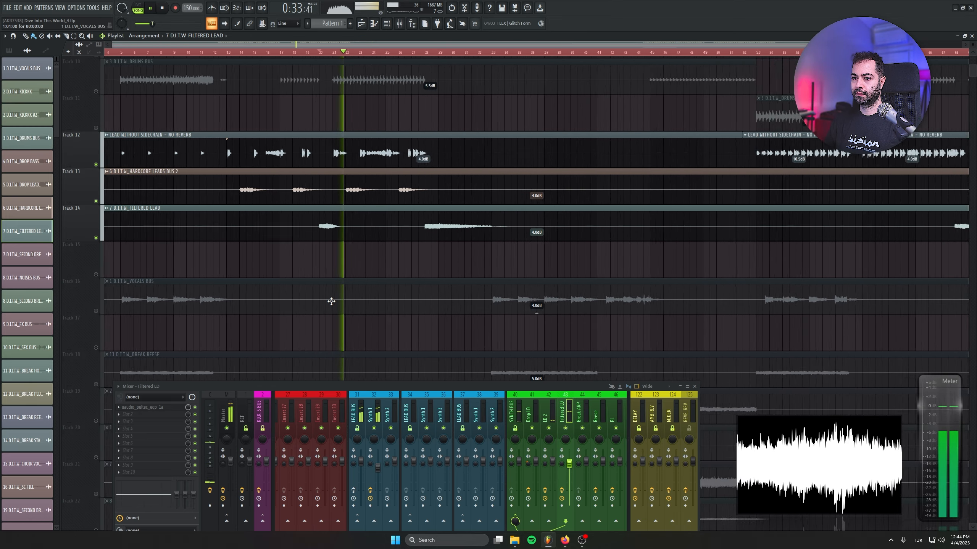
scroll(332, 302, down, 3)
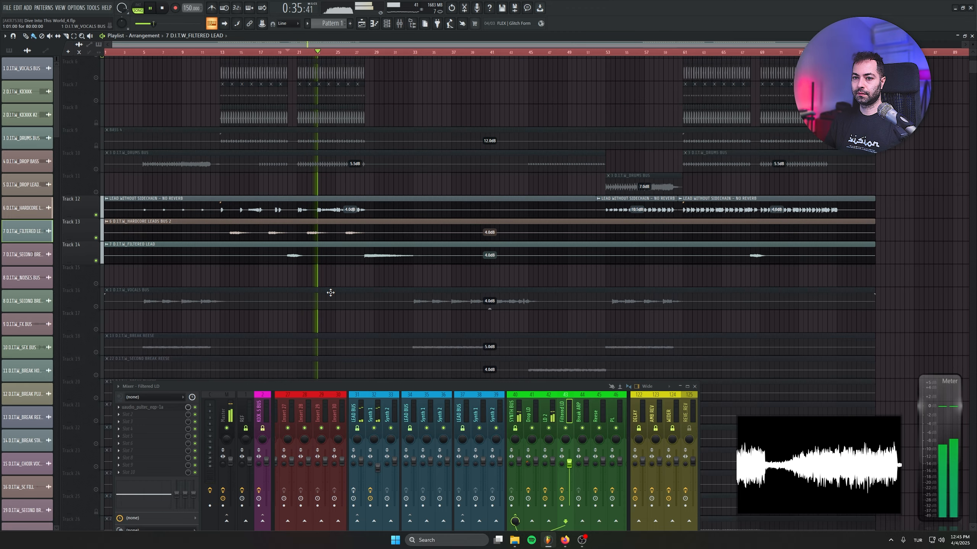
drag(304, 242, 267, 174)
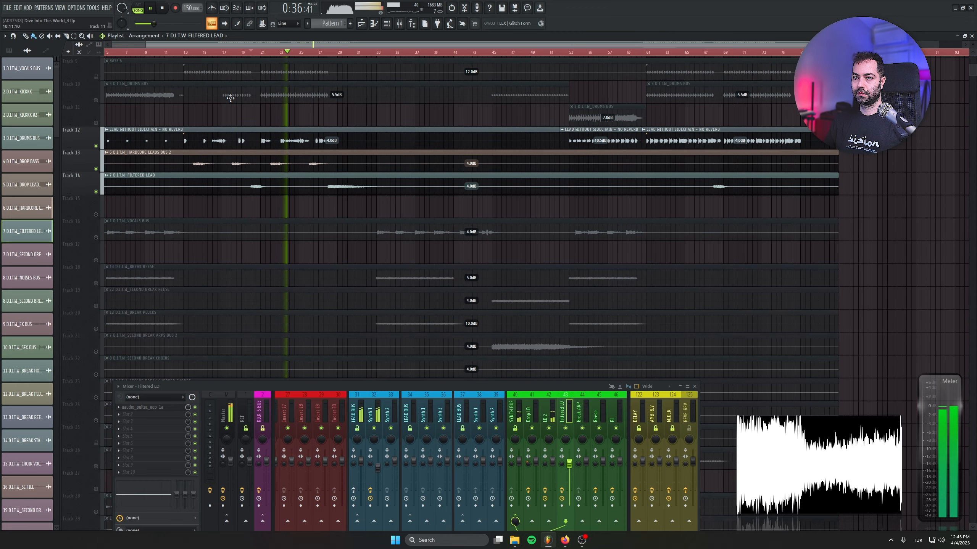
click(164, 8)
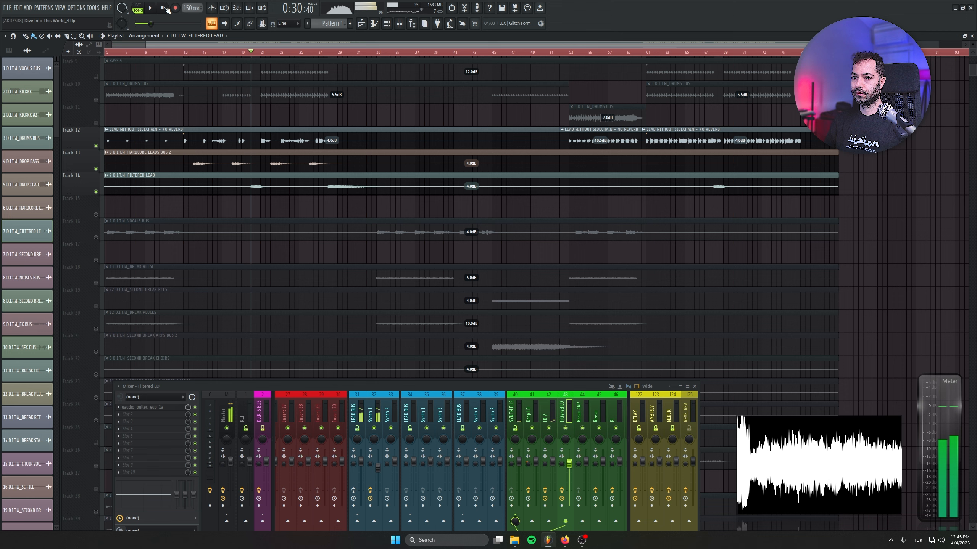
Unsolo the lead tracks to restore the full arrangement and look over its break, vocal, FX and automation tracks
right_click(96, 214)
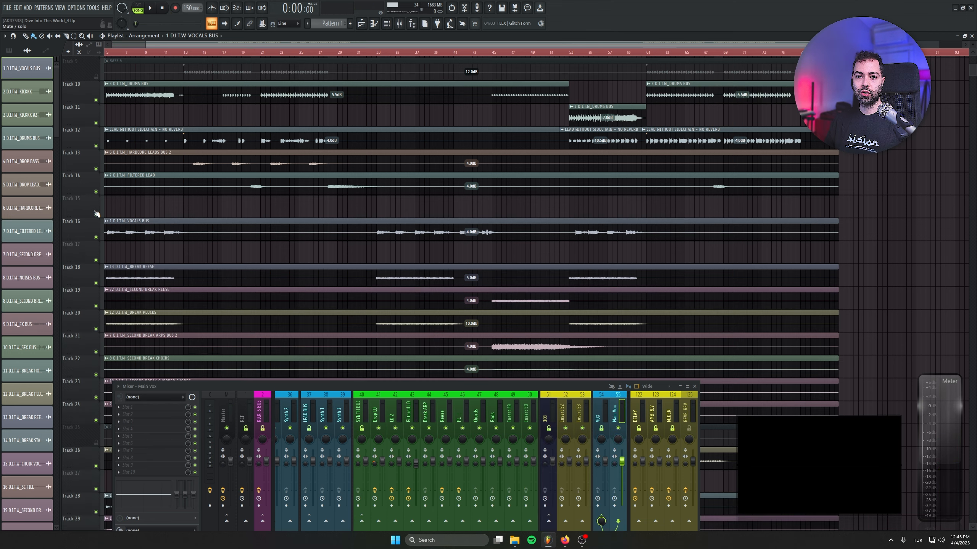
drag(231, 197, 242, 62)
drag(480, 197, 506, 4)
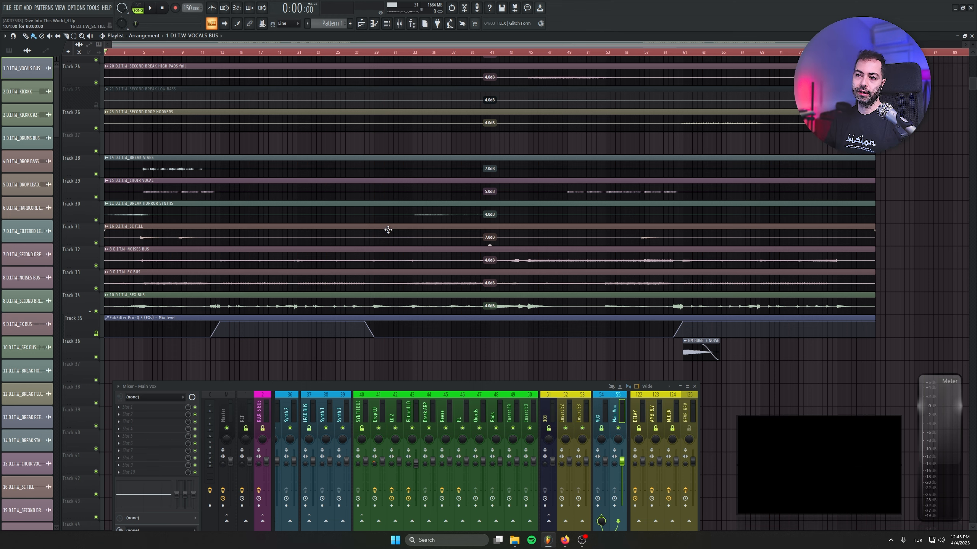
drag(389, 229, 412, 271)
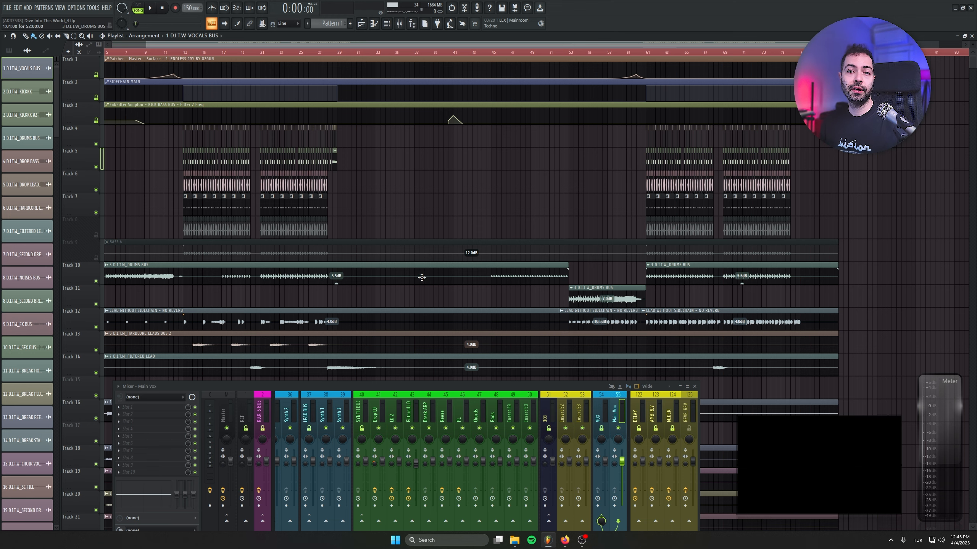
scroll(291, 297, down, 3)
scroll(290, 295, down, 2)
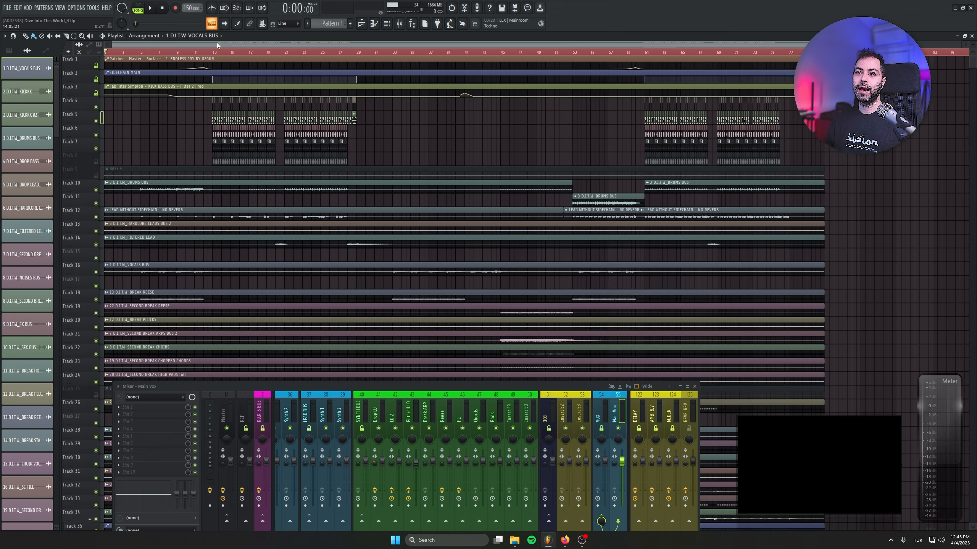
drag(313, 294, 313, 82)
scroll(313, 280, up, 5)
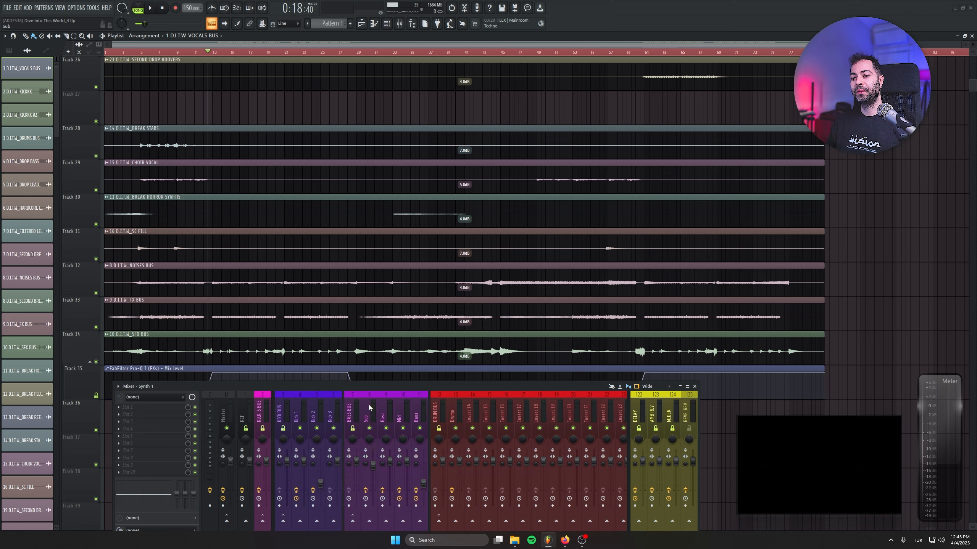
Move the mixer window, select the Master channel and open its Ozone Pro plugin
drag(361, 390, 351, 360)
click(227, 377)
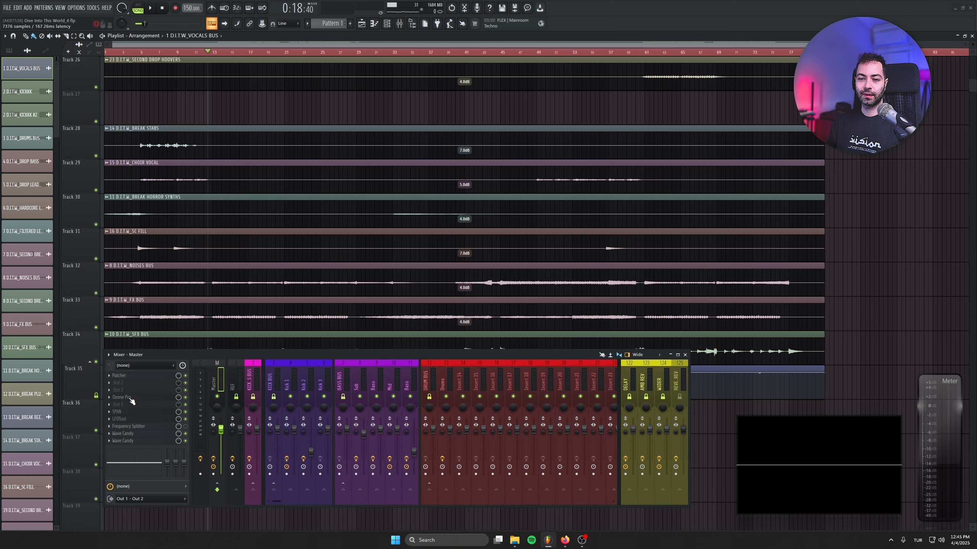
click(131, 396)
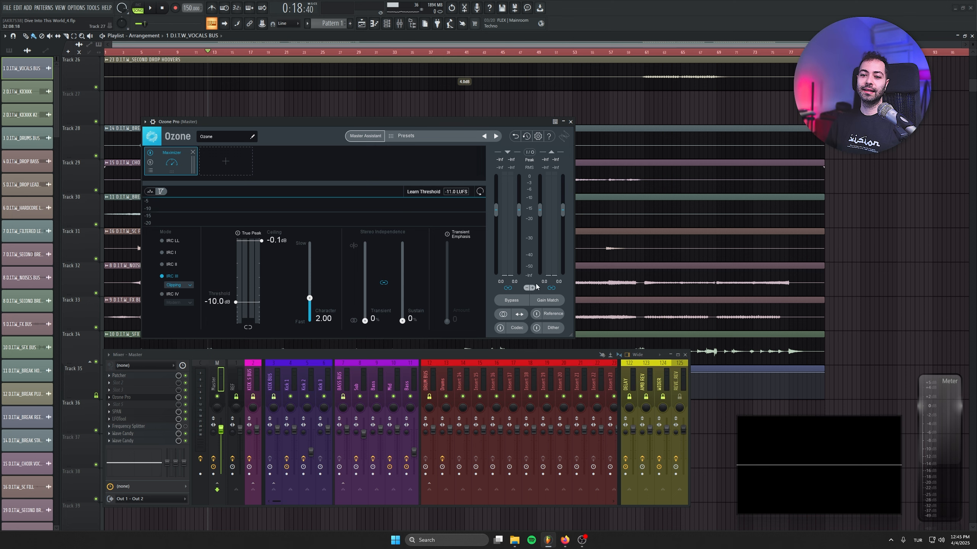
View the Endless Cry knob on the Surface of the Master's Patcher, shrink its window and close it
click(142, 376)
click(230, 132)
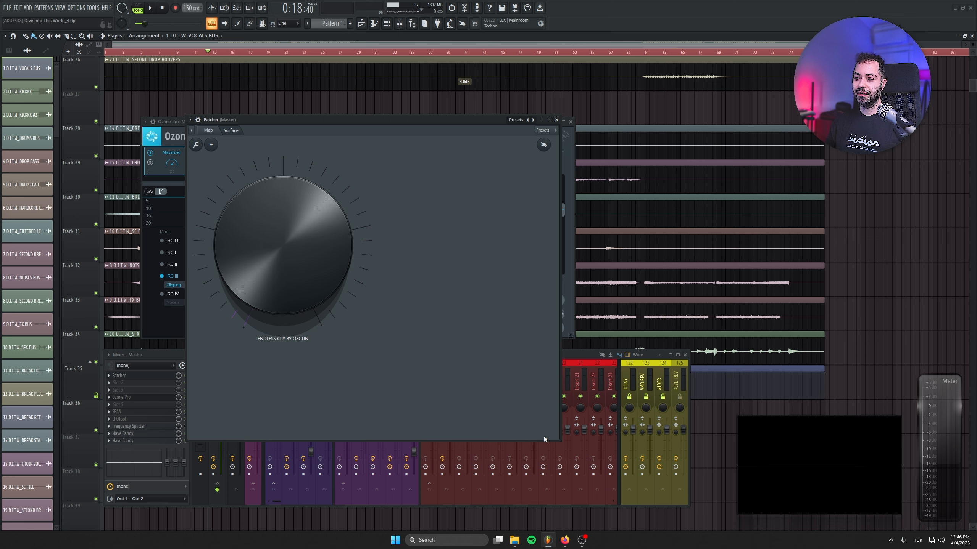
drag(557, 440, 408, 363)
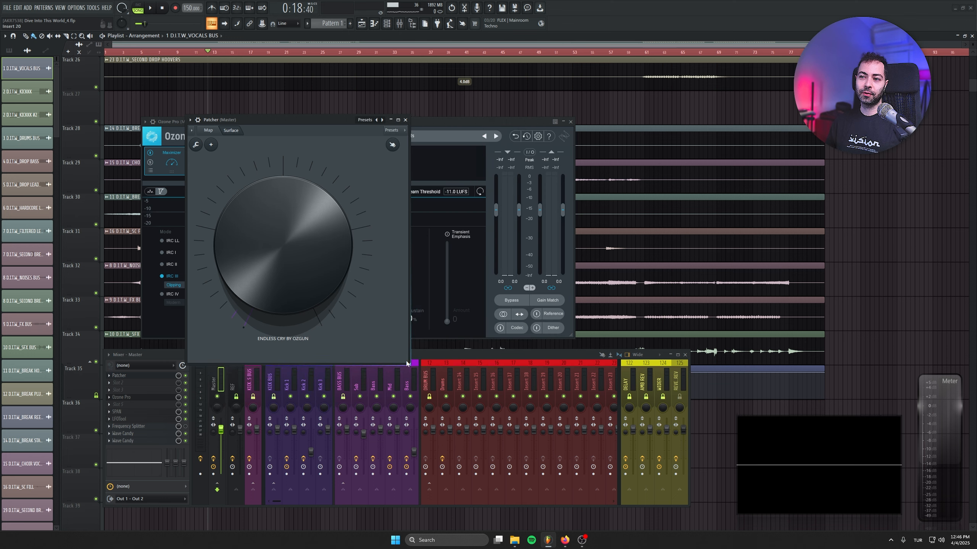
click(405, 120)
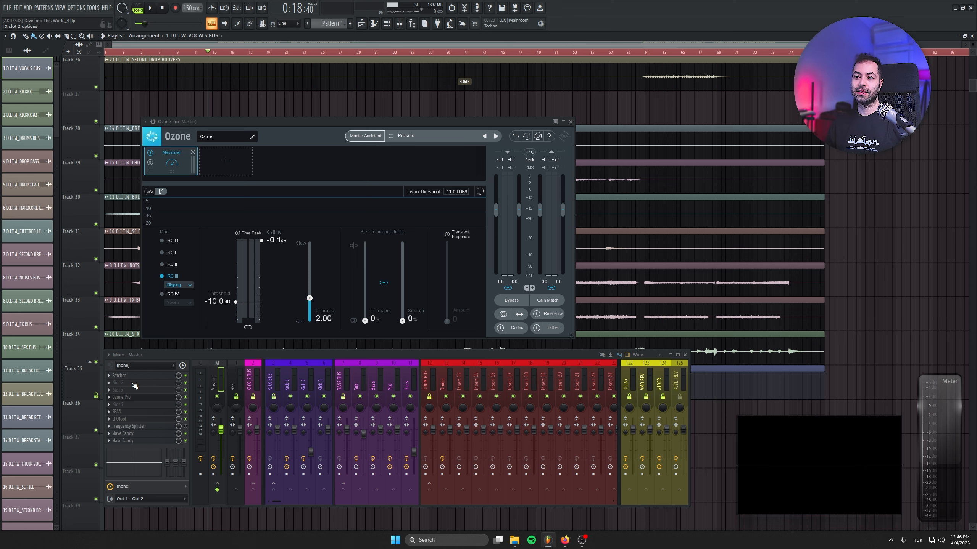
Close Ozone Pro and place the playhead at bar 11, just before the first drop
drag(973, 86, 967, 25)
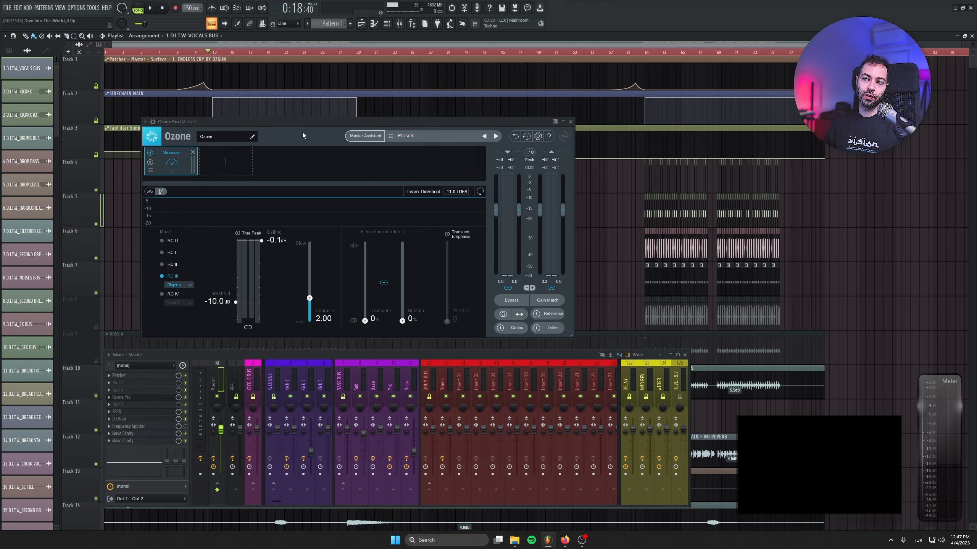
click(570, 122)
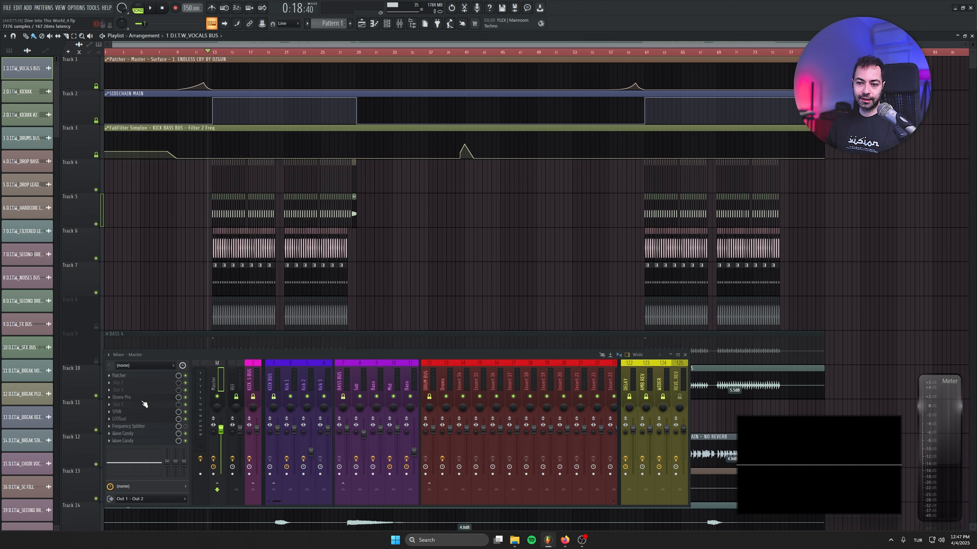
scroll(265, 216, down, 10)
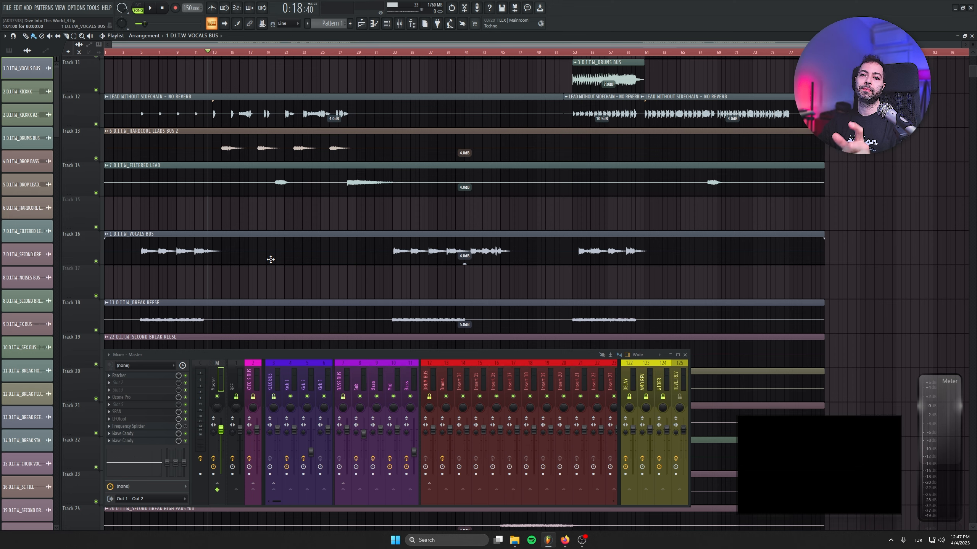
scroll(265, 254, up, 5)
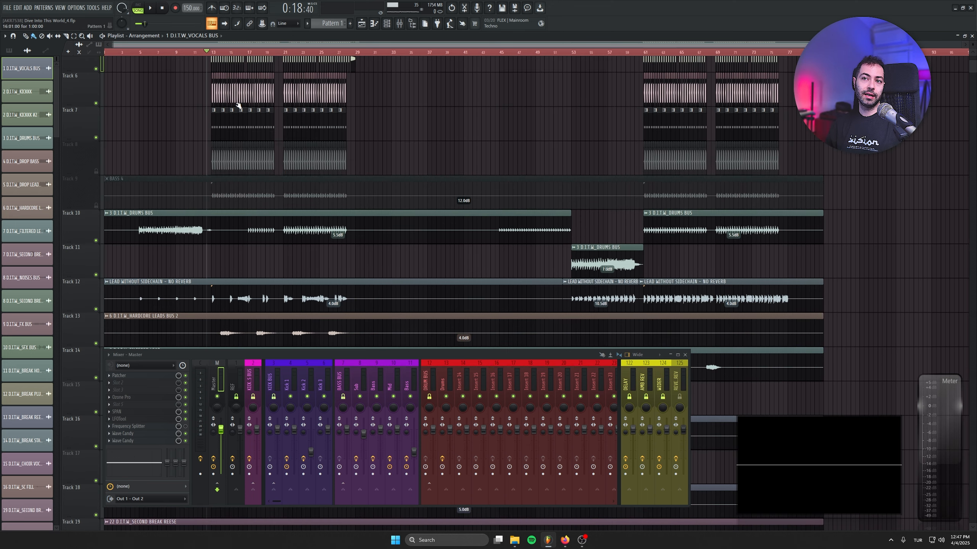
click(199, 53)
click(191, 52)
click(197, 53)
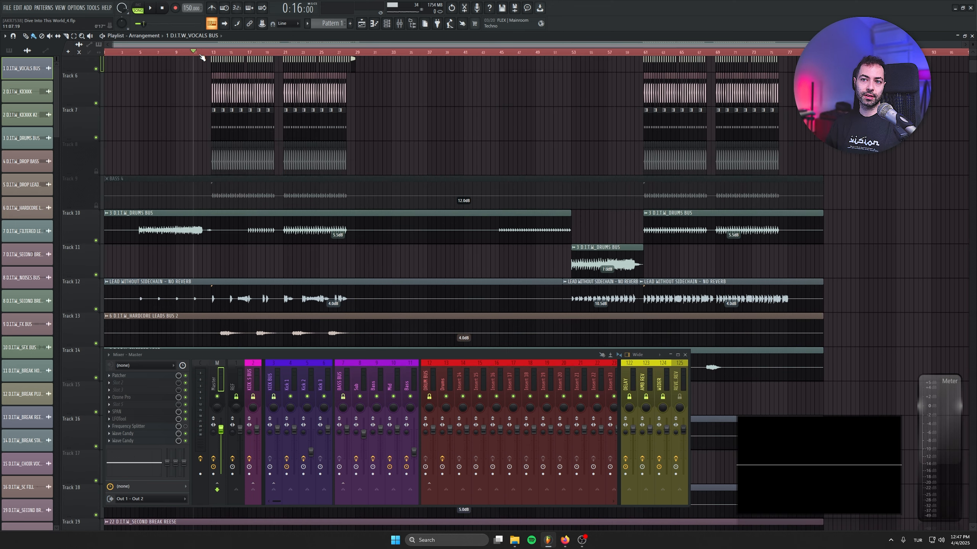
scroll(202, 58, up, 2)
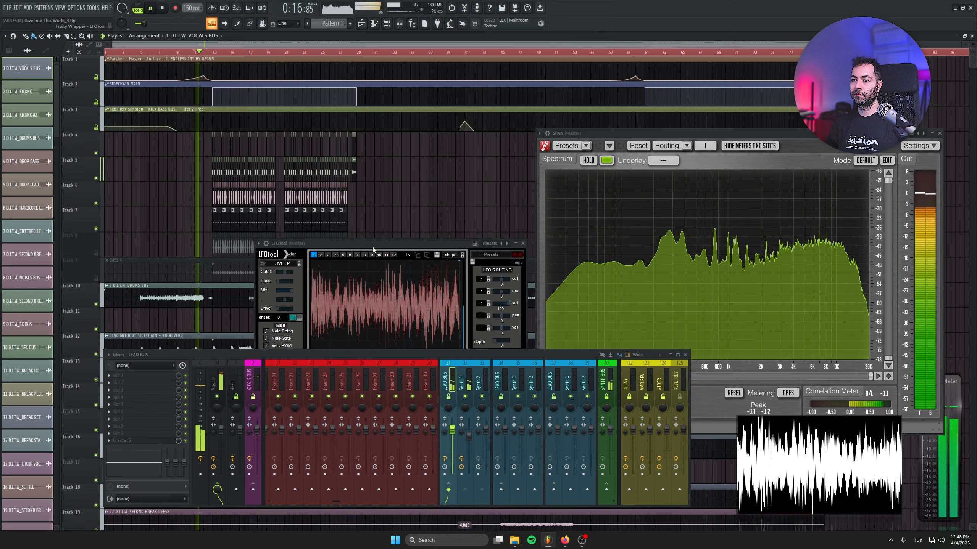
Move the Master's LFOTool window clear of the mixer and follow the first drop's clips in the playlist during playback
drag(372, 249, 376, 212)
scroll(223, 158, up, 3)
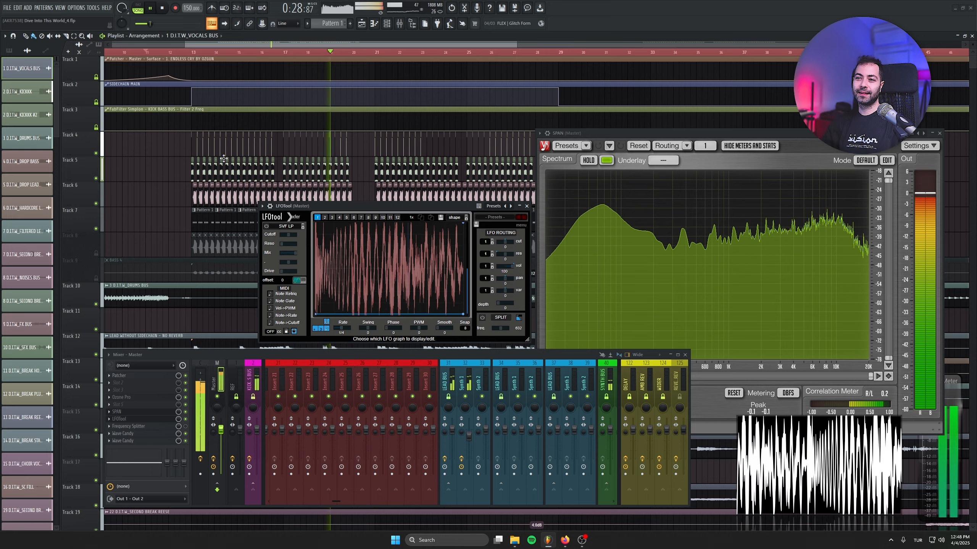
drag(349, 149, 249, 129)
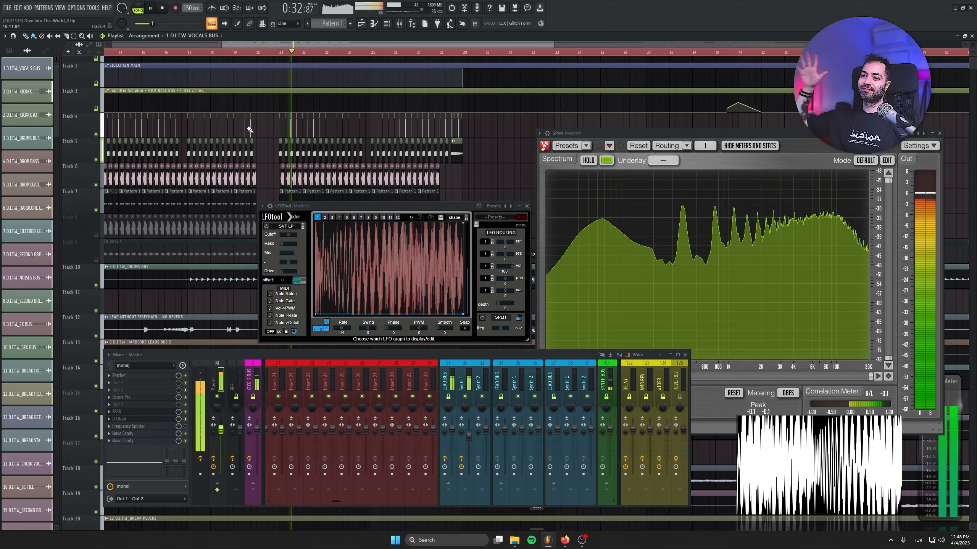
Look past the first drop in the arrangement and continue playback from bar 51, ahead of the second drop
drag(249, 129, 57, 86)
drag(688, 121, 297, 120)
scroll(297, 121, down, 5)
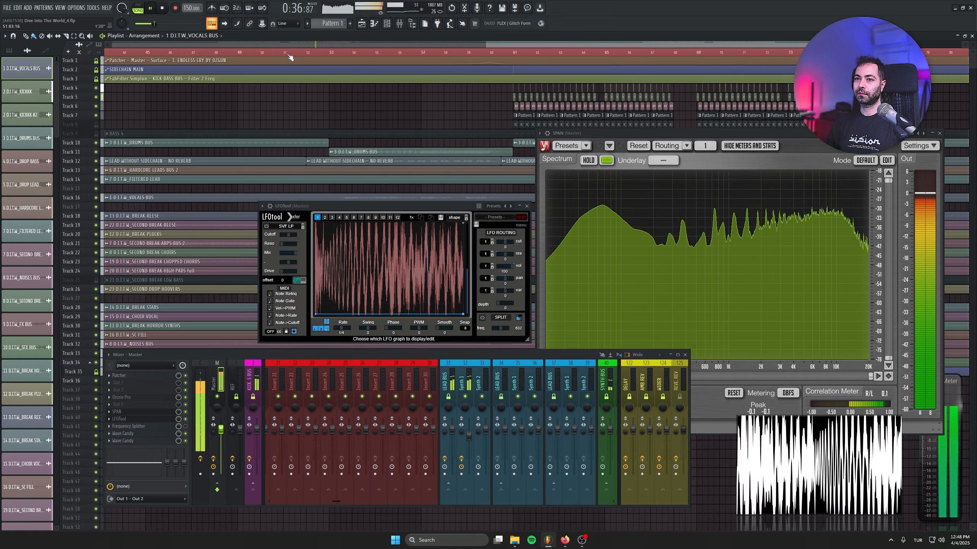
click(288, 55)
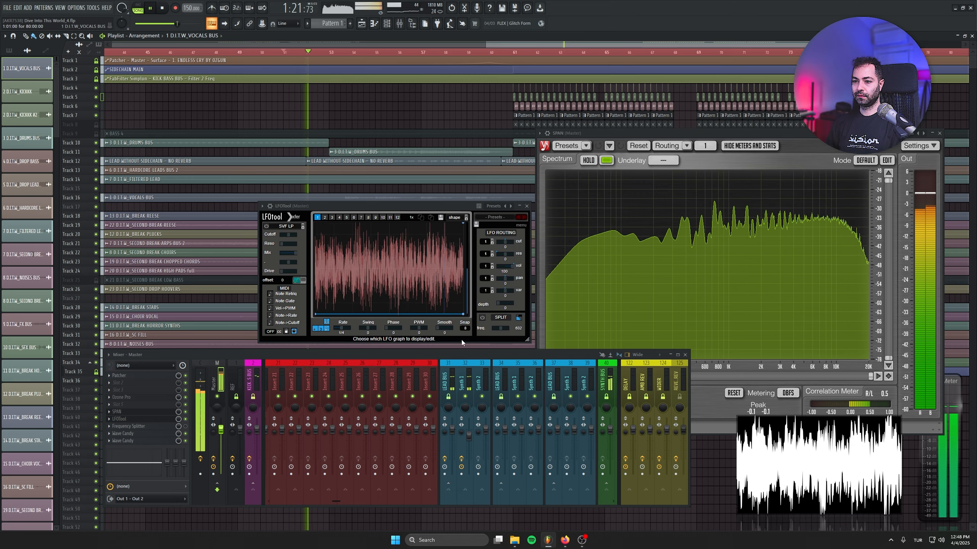
Select the Break ARP and PL channels in the mixer's synth group to view their effect slots
scroll(448, 373, right, 5)
click(424, 372)
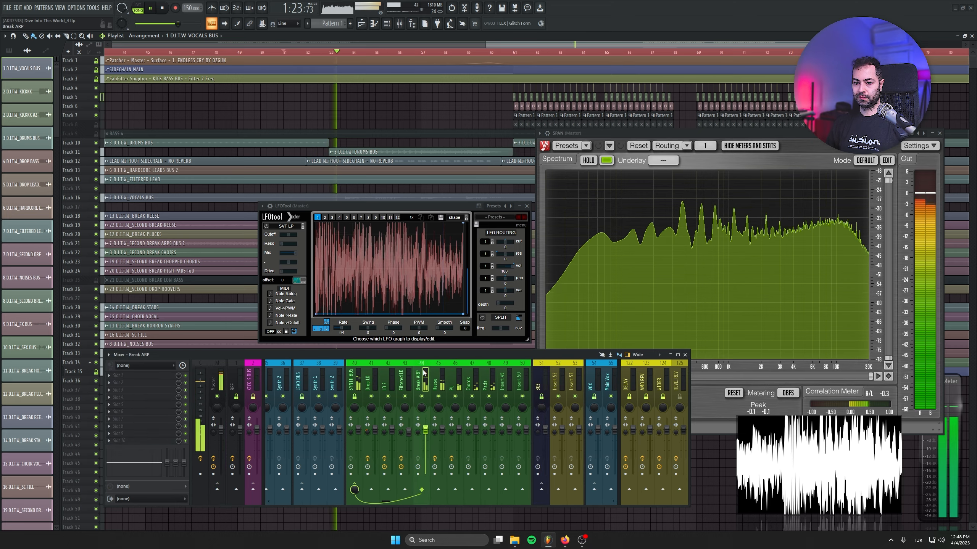
click(452, 372)
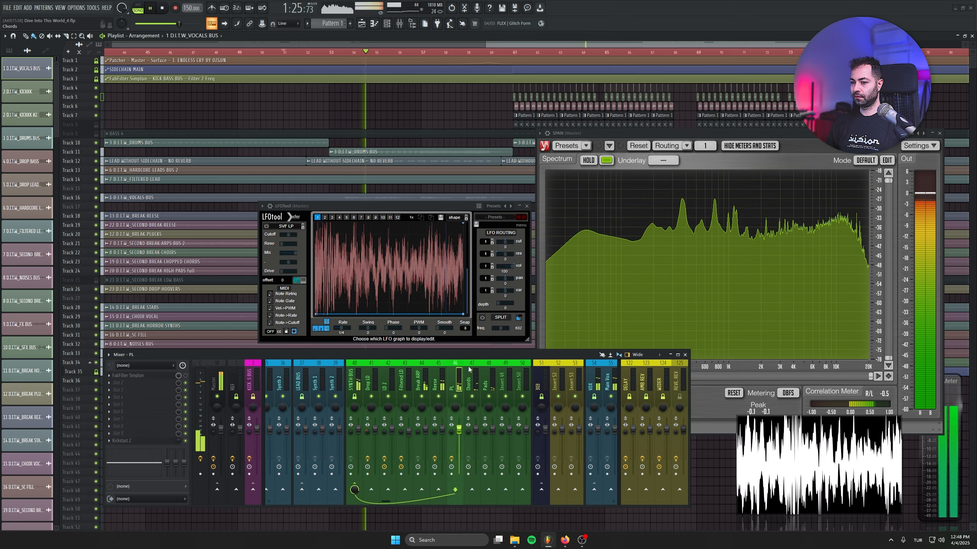
Hide the mixer and close all plugin windows to leave the playlist unobstructed
key(F9)
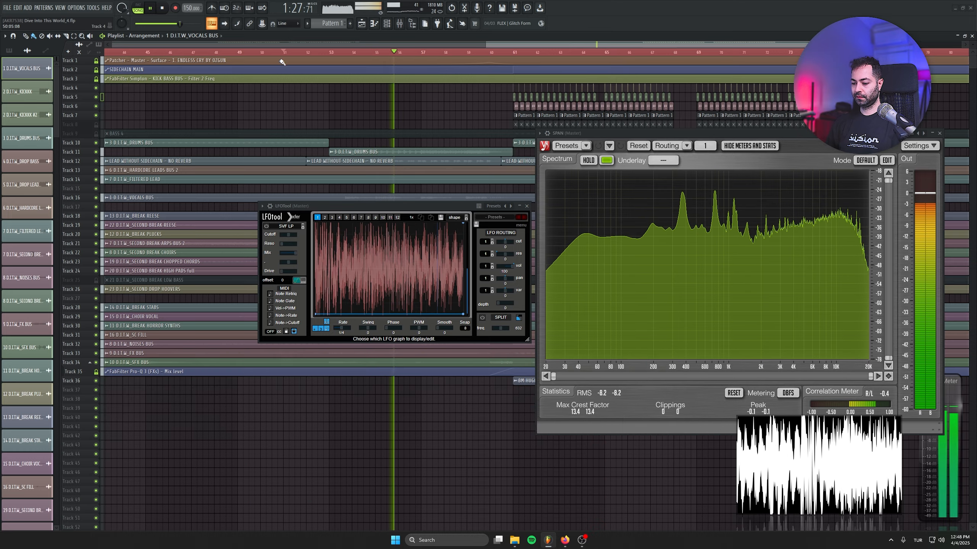
key(F12)
key(F5)
Examine the break, vocal, noise, FX and automation tracks around the transition into the second drop
scroll(419, 154, up, 3)
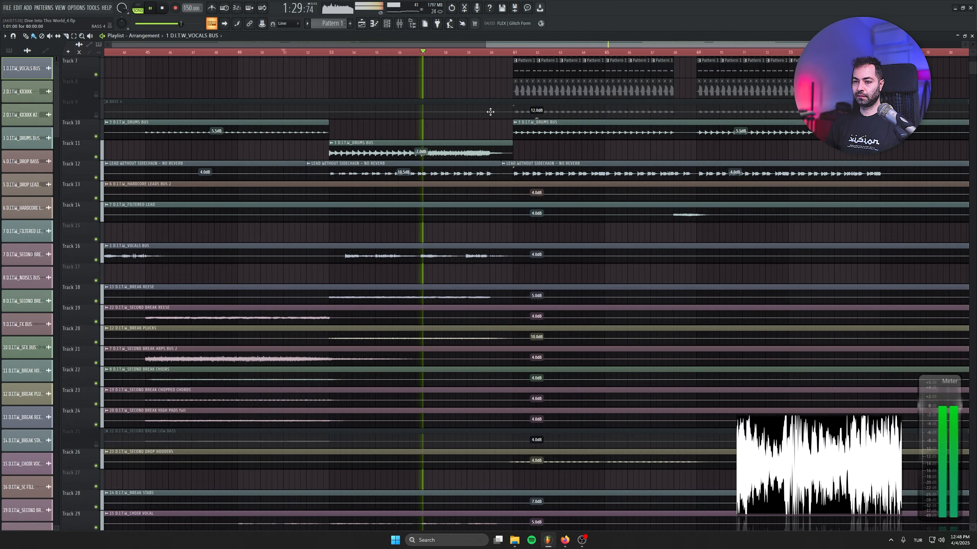
mouse_move(451, 216)
mouse_down()
mouse_move(327, 266)
mouse_move(329, 89)
mouse_up()
drag(348, 253, 356, 113)
scroll(390, 313, up, 1)
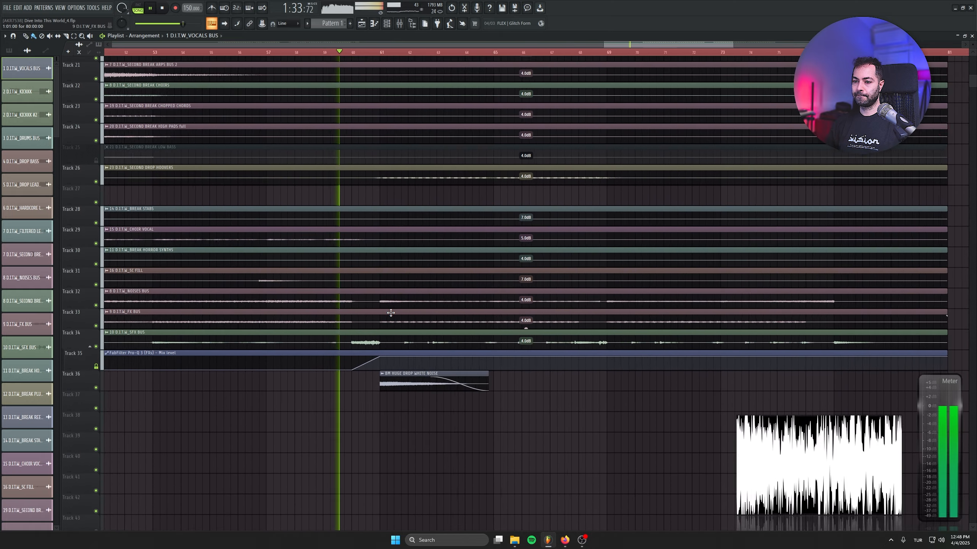
scroll(390, 313, up, 6)
scroll(391, 294, up, 3)
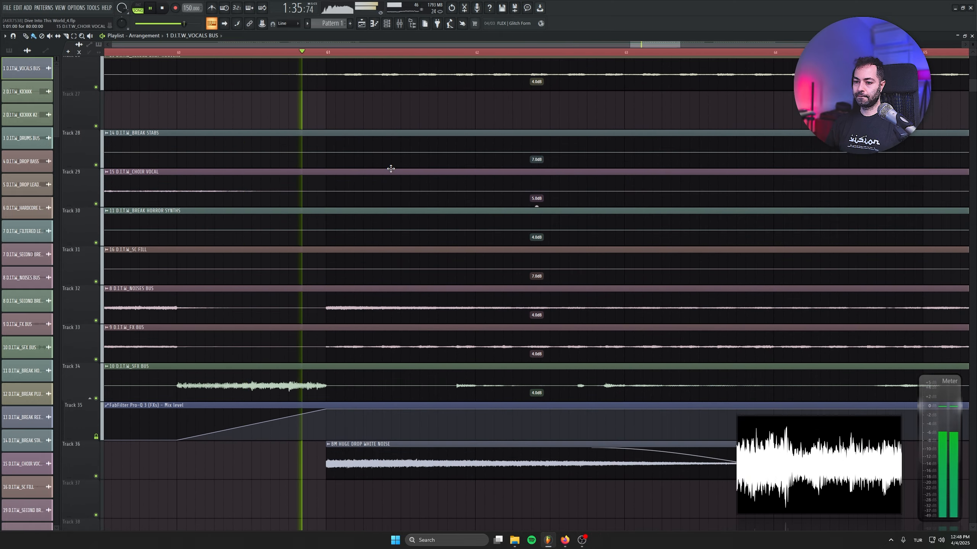
drag(375, 202, 352, 373)
drag(382, 115, 326, 480)
Reopen the mixer with the Master's LFOTool and SPAN windows, stop playback and view the whole arrangement
key(F9)
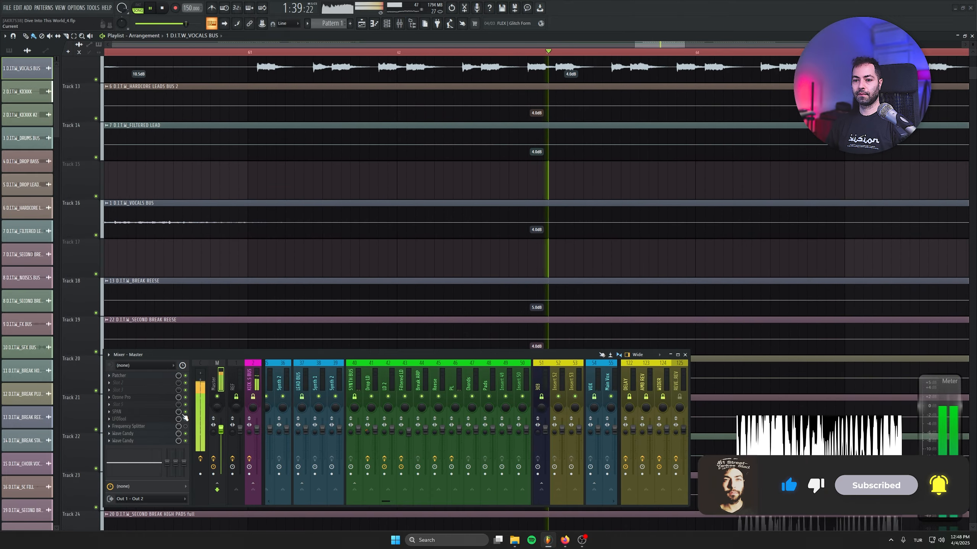
click(129, 419)
click(117, 411)
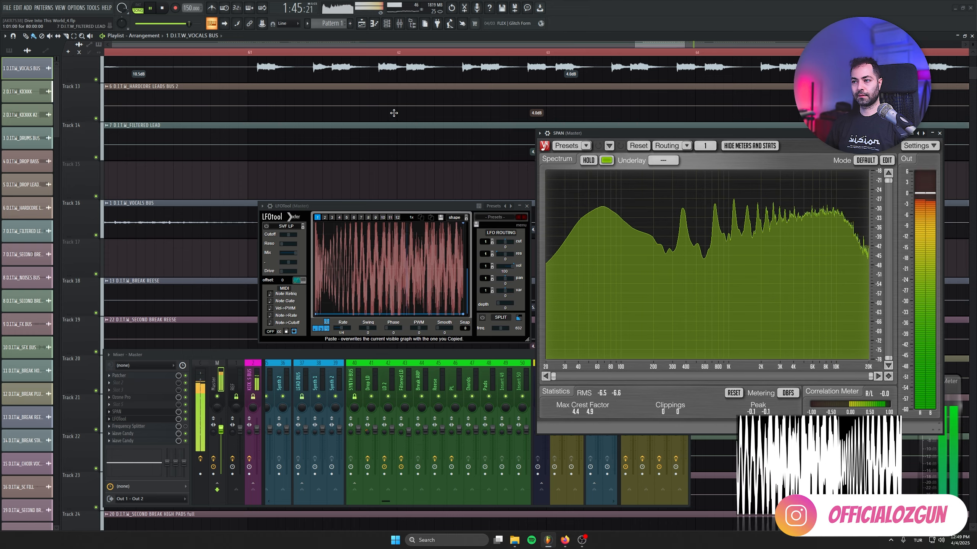
key(space)
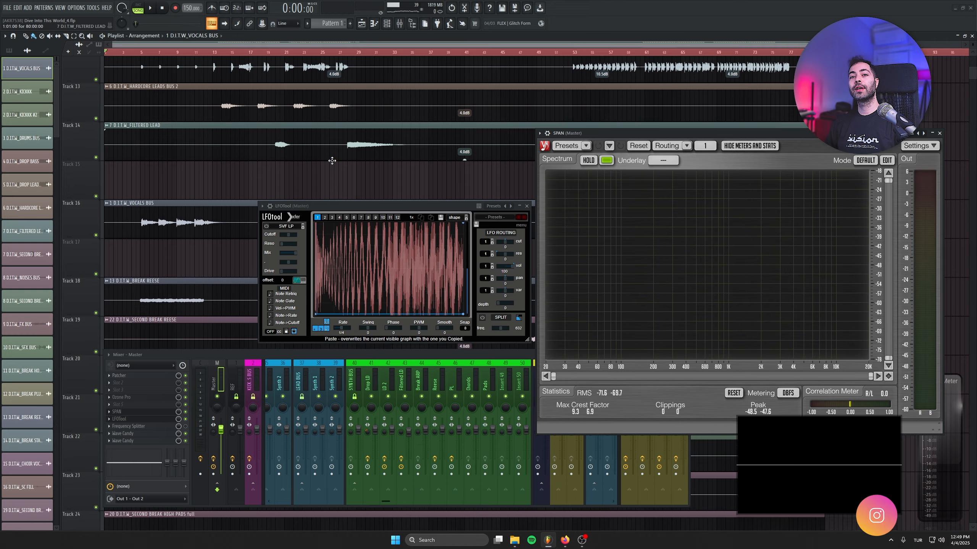
scroll(329, 170, down, 5)
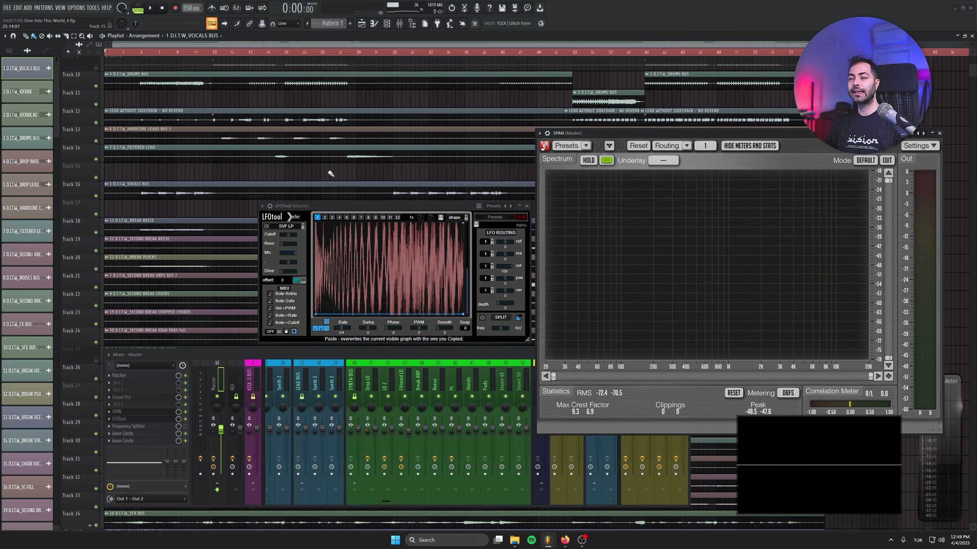